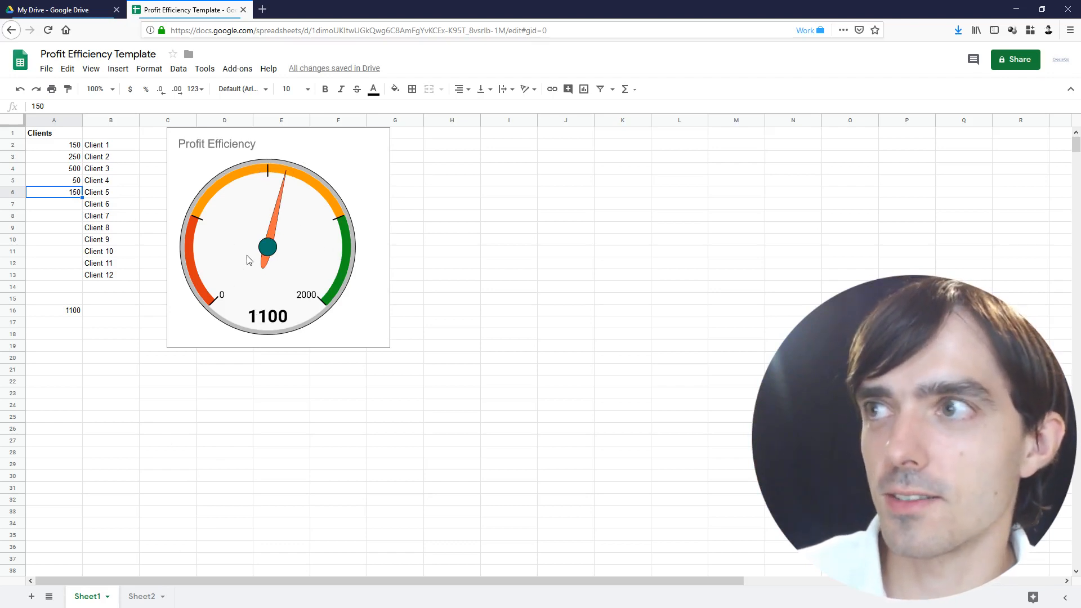
Look over the second sheet's gauges, then switch to Google Drive
{"action": "left_click", "coordinate": [142, 597]}
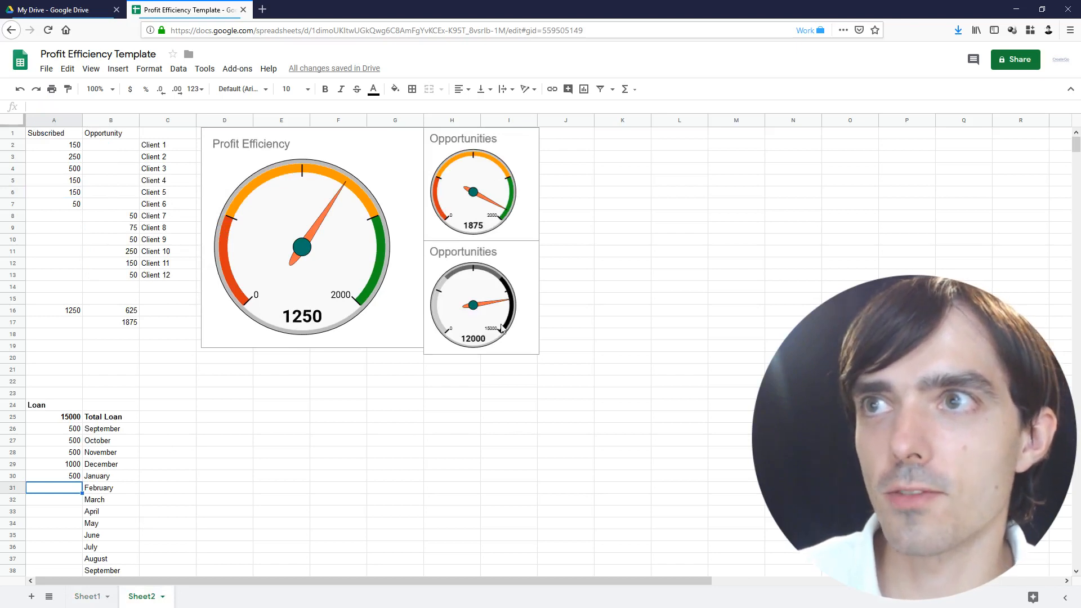
{"action": "left_click", "coordinate": [87, 596]}
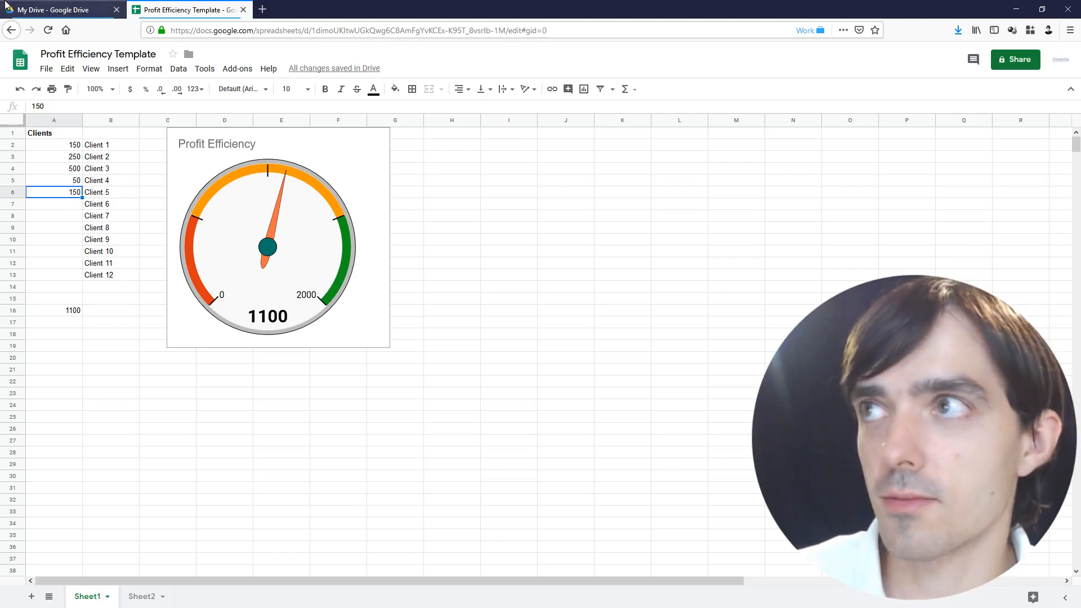
{"action": "left_click", "coordinate": [53, 5]}
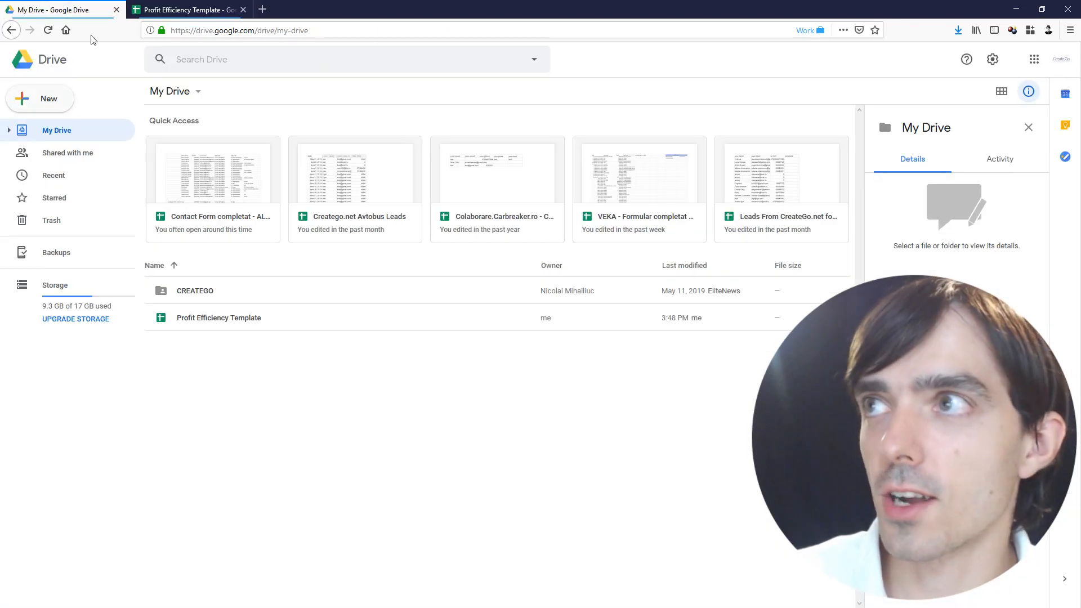
{"action": "left_click_drag", "start_coordinate": [194, 31], "coordinate": [341, 25]}
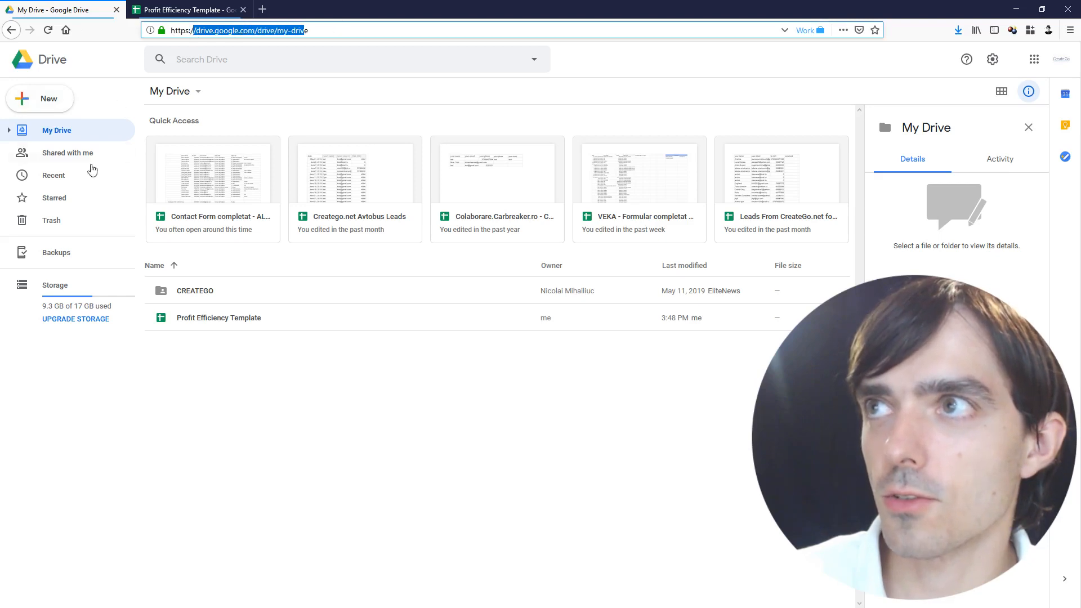
{"action": "left_click", "coordinate": [217, 367]}
Browse Drive's New menu without creating anything, then return to the Profit Efficiency Template
{"action": "left_click", "coordinate": [63, 104]}
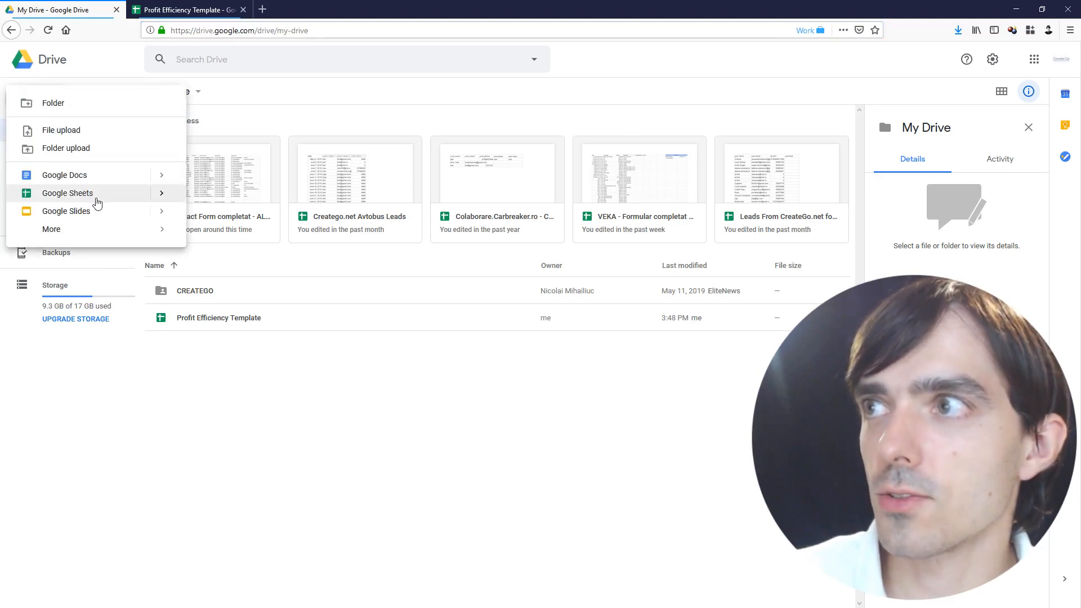
{"action": "mouse_move", "coordinate": [161, 193]}
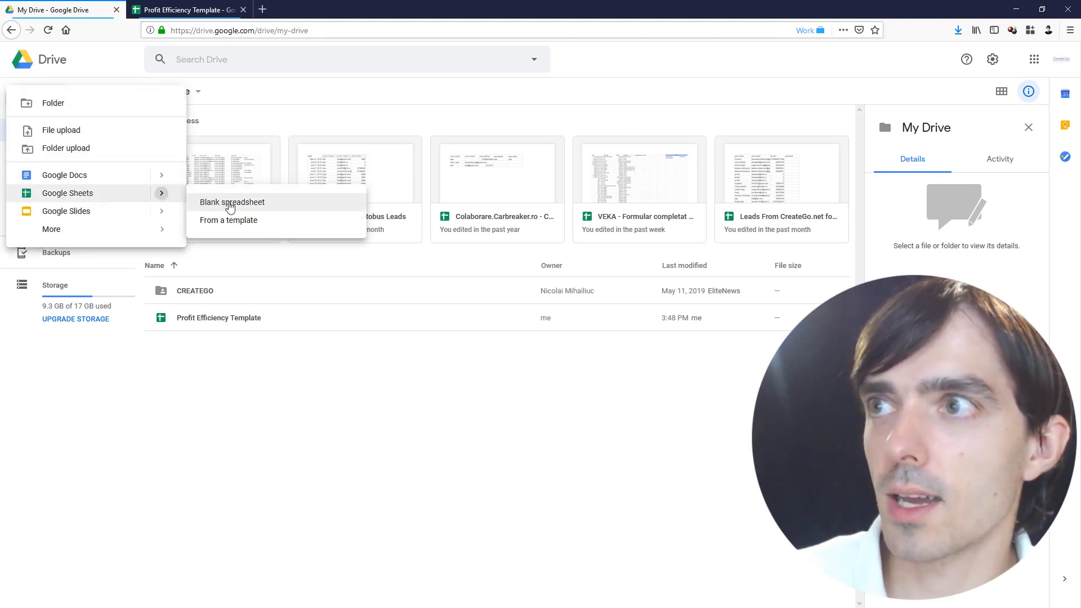
{"action": "left_click", "coordinate": [248, 439]}
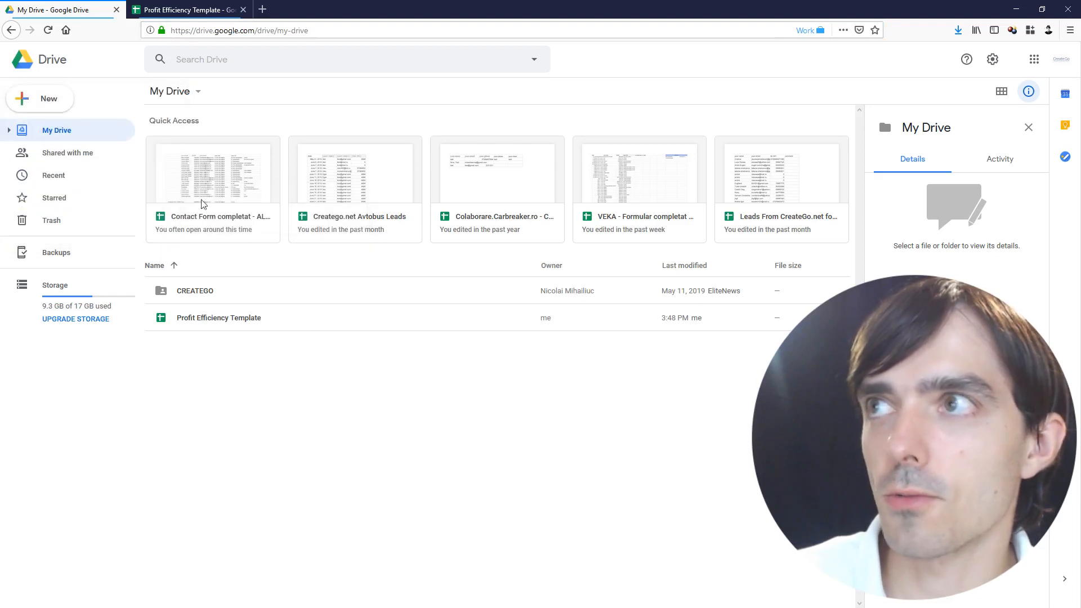
{"action": "left_click", "coordinate": [186, 6]}
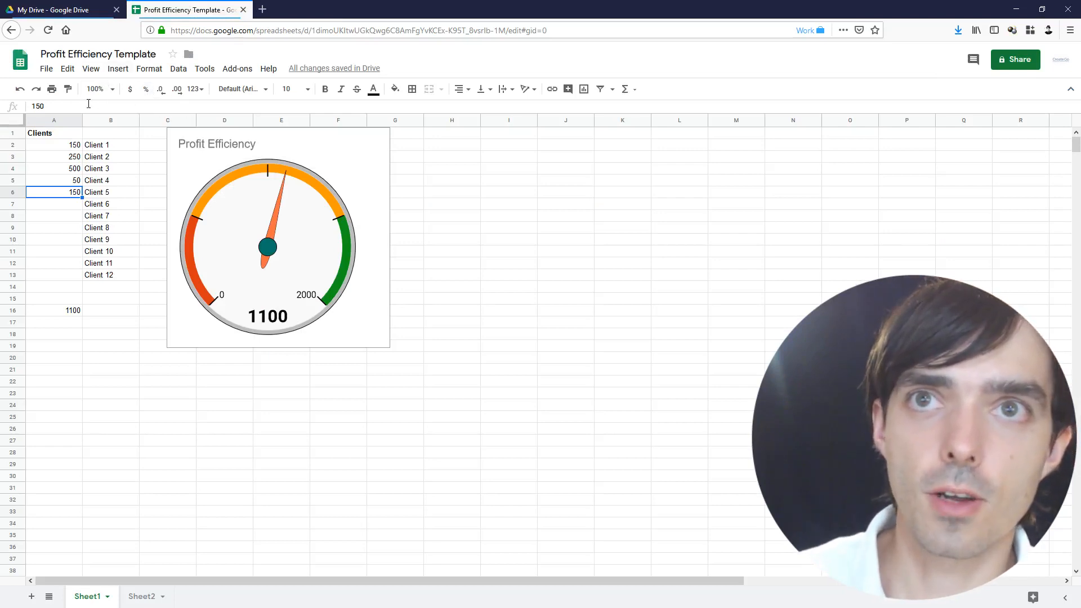
Glance at the File menu, then check the Client 5 and Client 1 amounts
{"action": "left_click", "coordinate": [47, 70]}
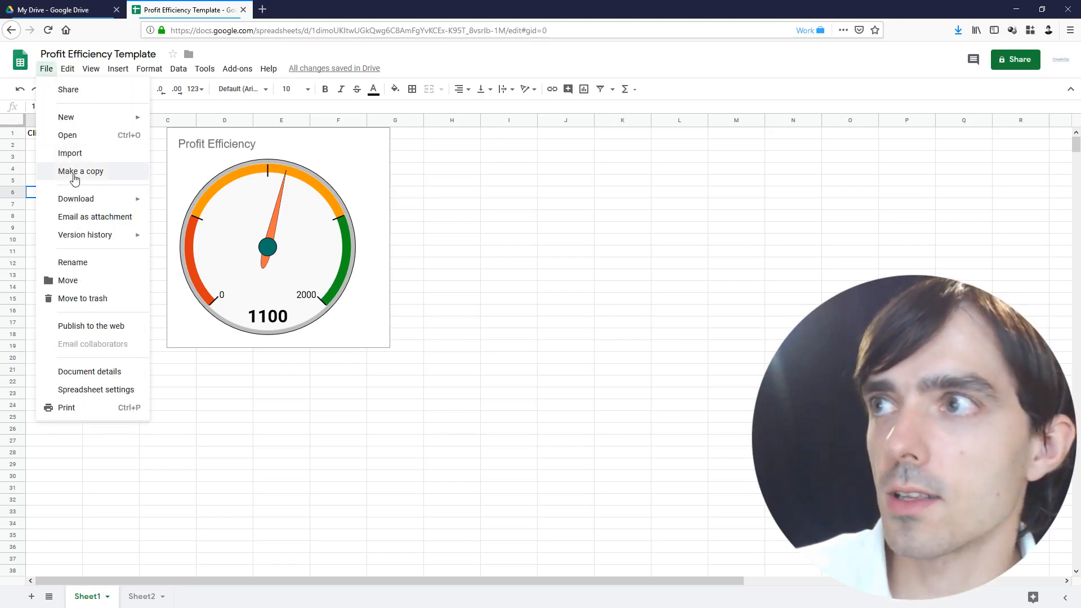
{"action": "left_click", "coordinate": [235, 365]}
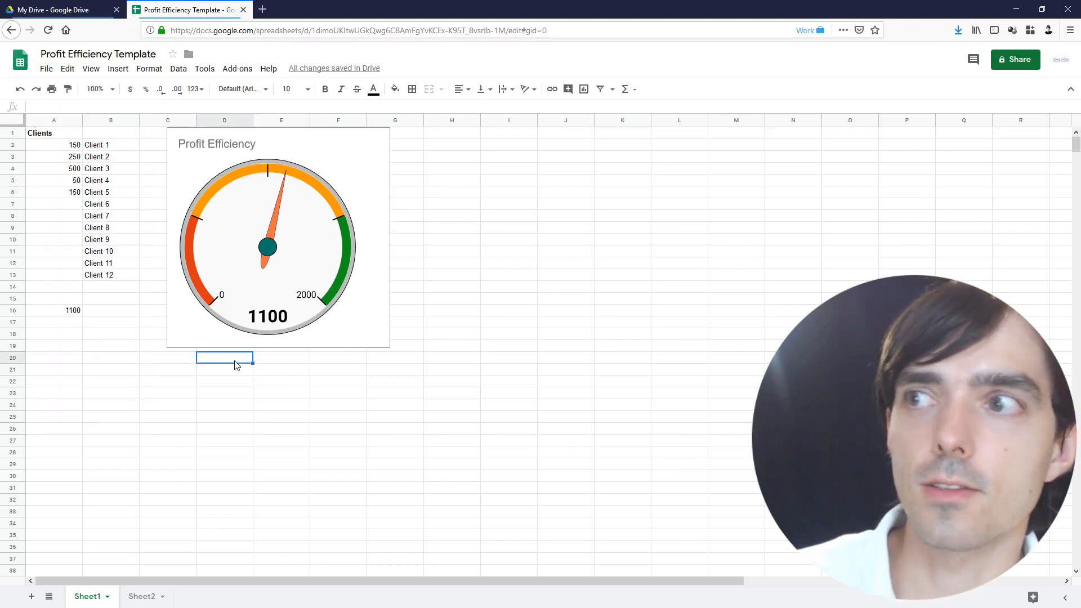
{"action": "left_click", "coordinate": [68, 194]}
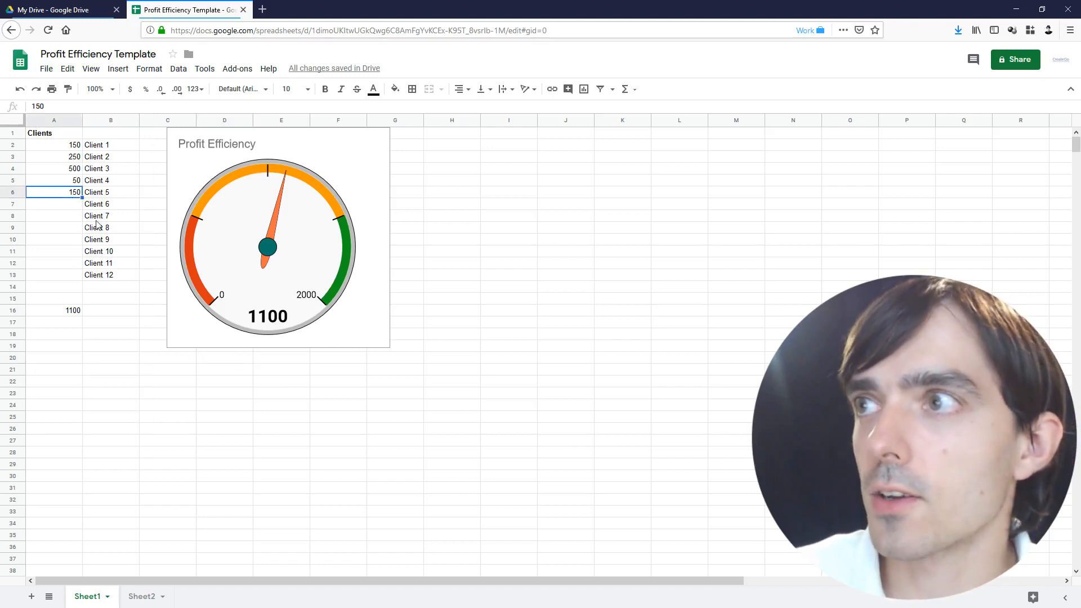
{"action": "left_click", "coordinate": [66, 149]}
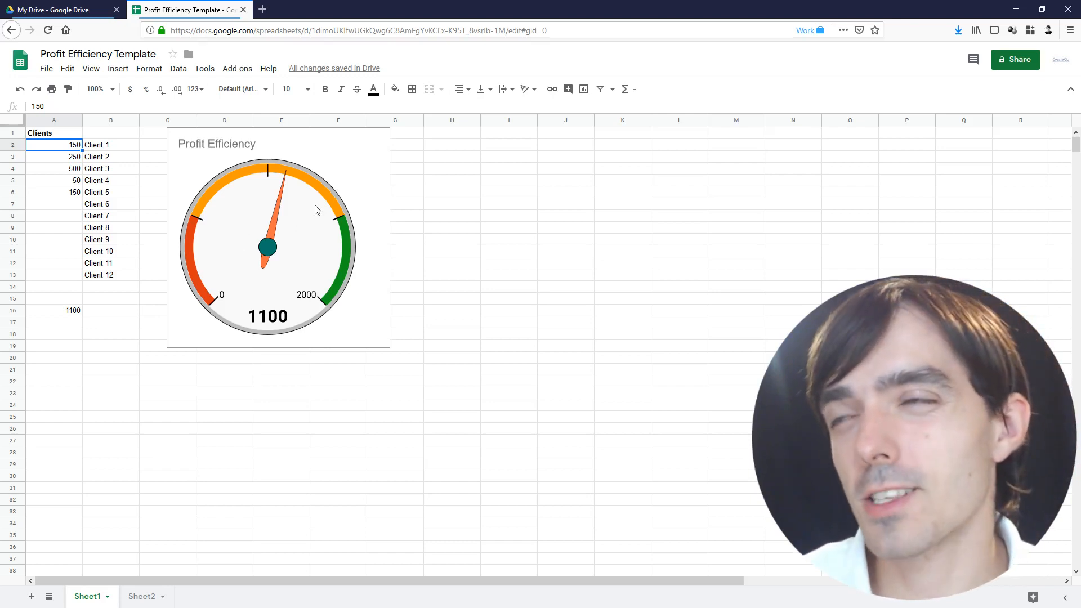
Enter 150 for Client 6 and 250 for Client 7, raising the total to 1500
{"action": "left_click", "coordinate": [50, 208]}
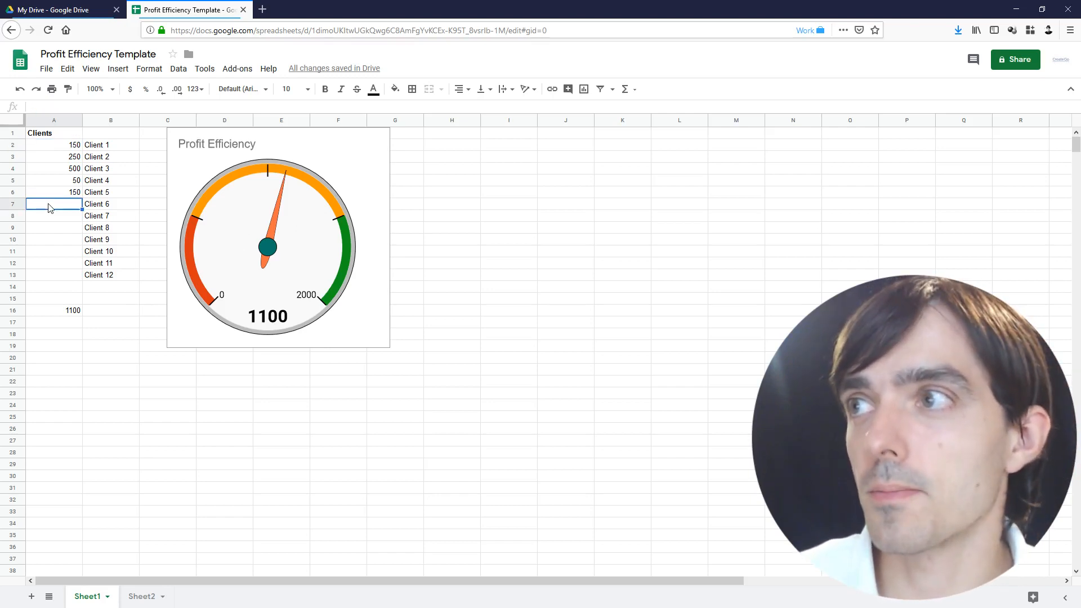
{"action": "type", "text": "150"}
{"action": "key", "text": "Return"}
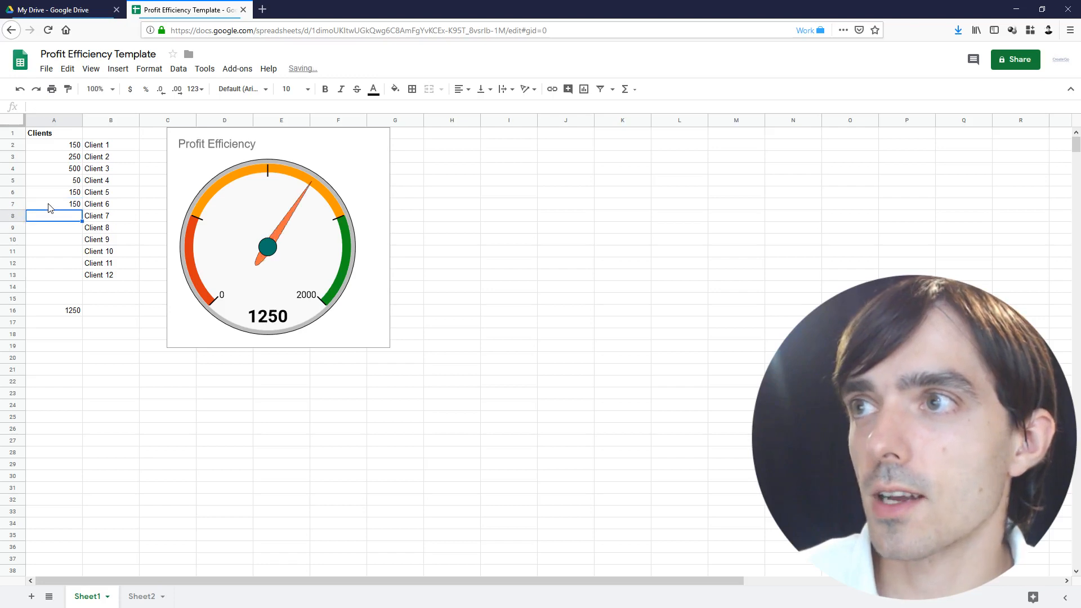
{"action": "type", "text": "250"}
{"action": "key", "text": "Return"}
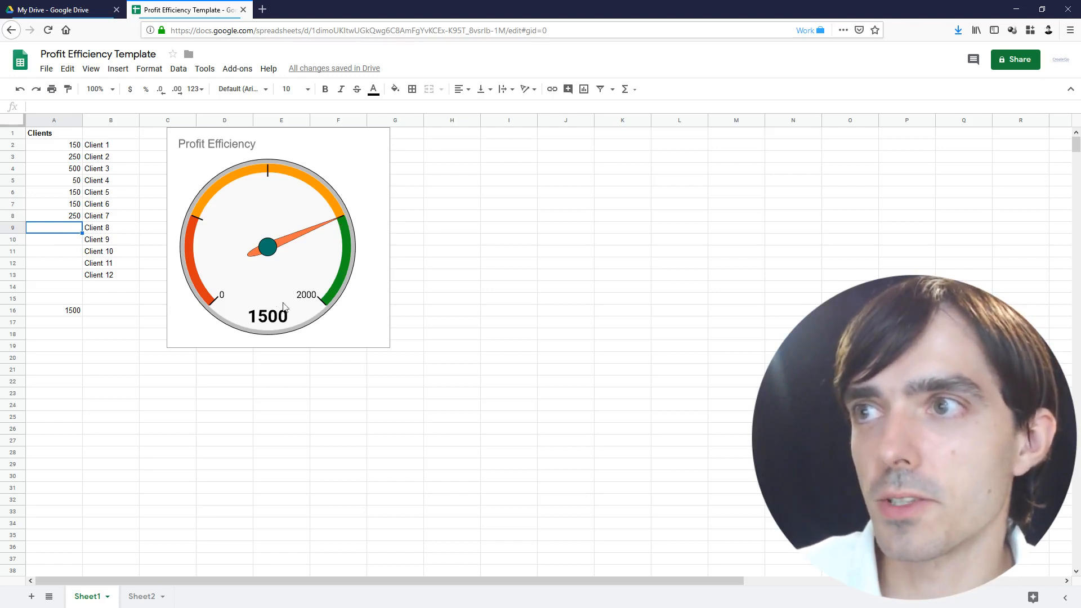
{"action": "left_click", "coordinate": [316, 198]}
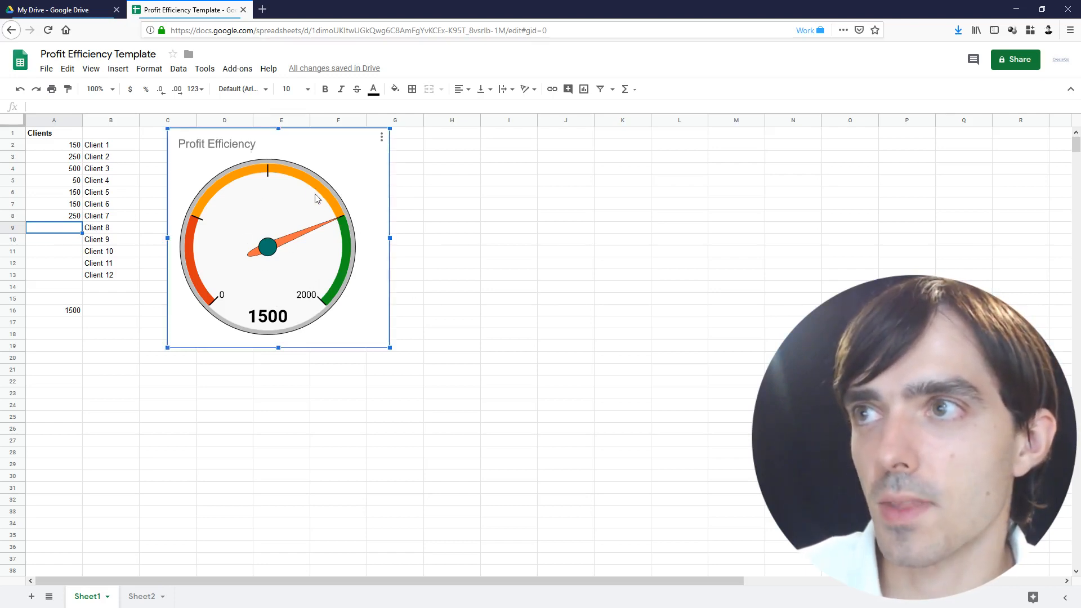
Review the gauge's Customize > Gauge range settings in the chart editor, then close it
{"action": "left_click", "coordinate": [382, 139]}
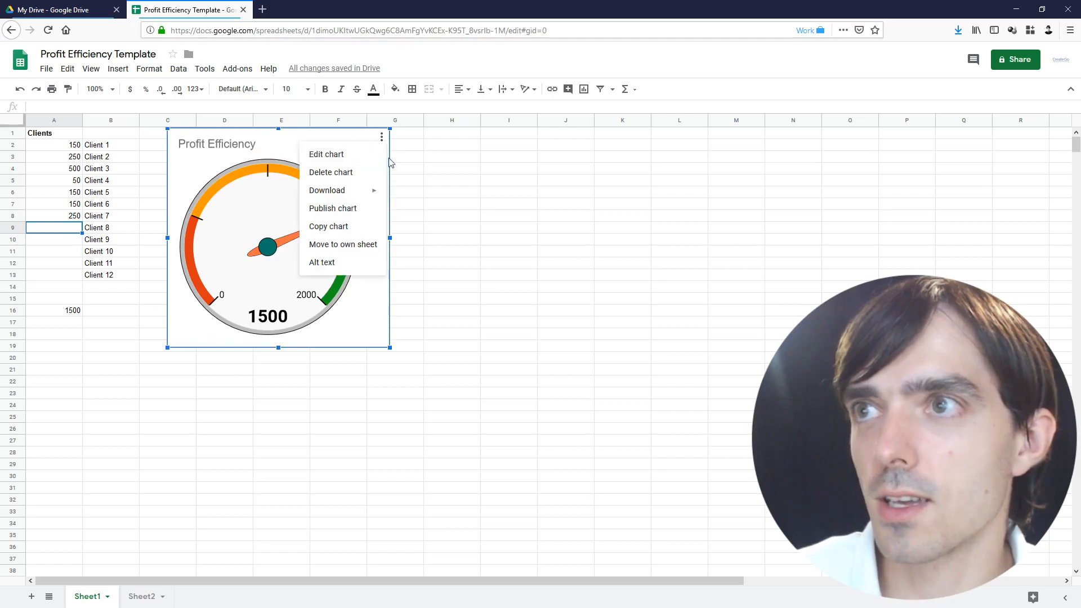
{"action": "left_click", "coordinate": [335, 155]}
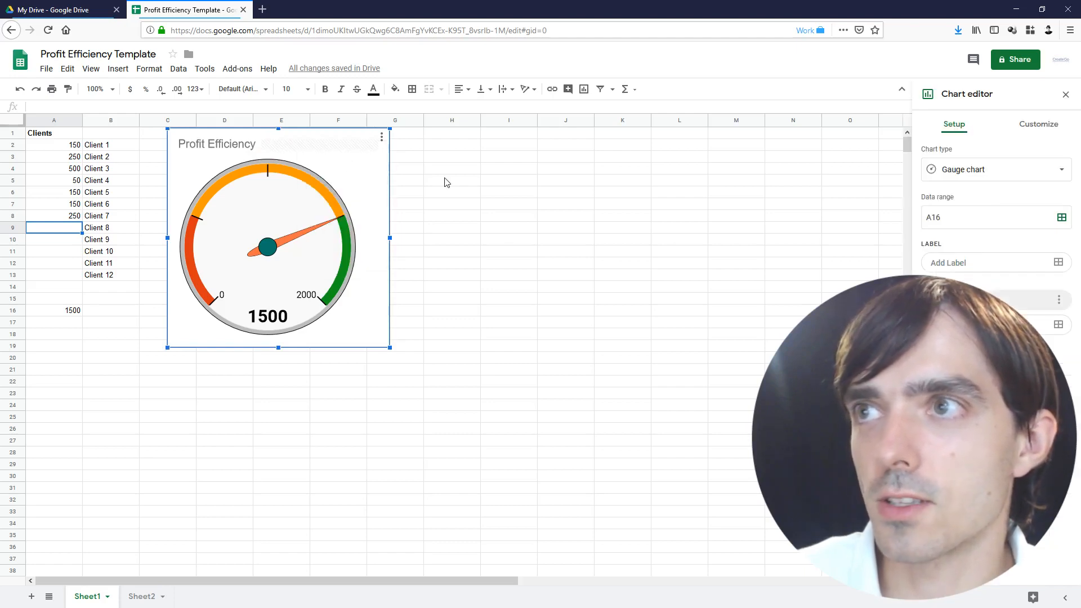
{"action": "left_click", "coordinate": [1022, 135]}
{"action": "left_click", "coordinate": [954, 188]}
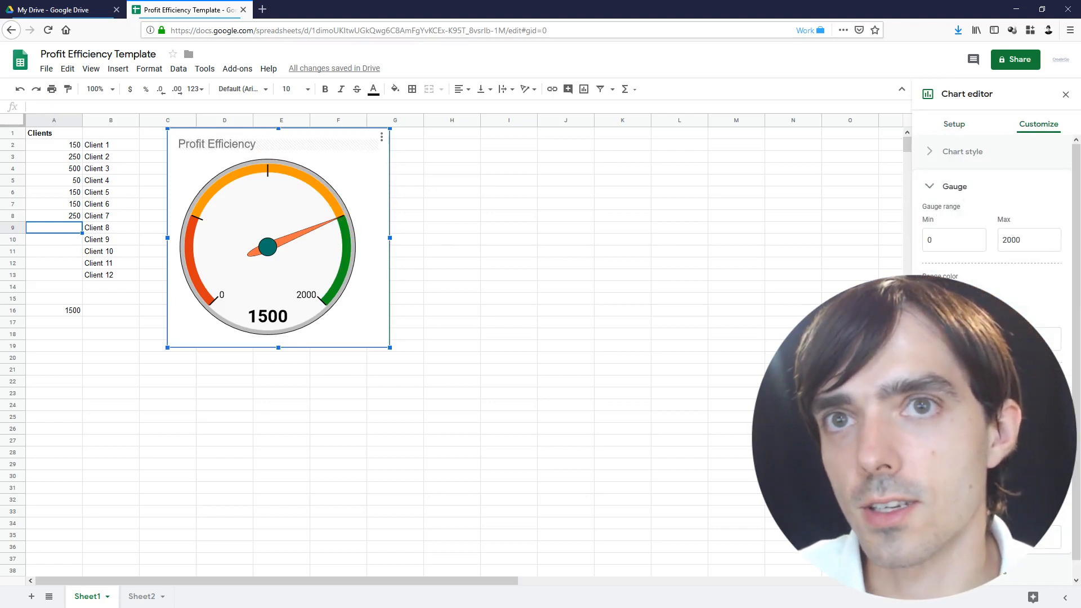
{"action": "left_click", "coordinate": [509, 336]}
Delete the Profit Efficiency gauge chart and clear the 1500 total in A16
{"action": "left_click", "coordinate": [334, 298]}
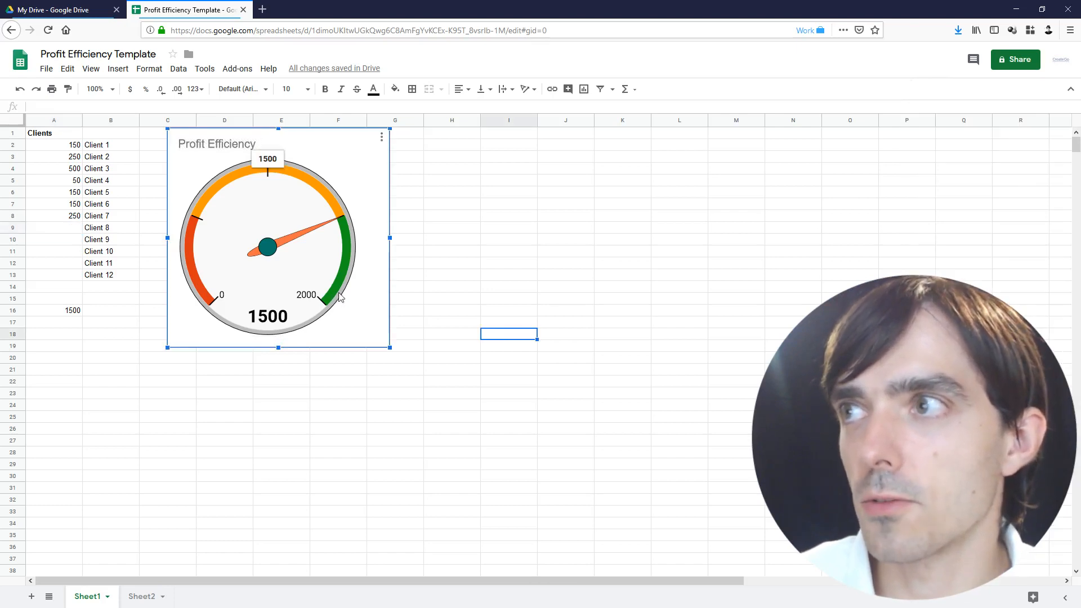
{"action": "key", "text": "Delete"}
{"action": "left_click", "coordinate": [68, 321]}
{"action": "key", "text": "Delete"}
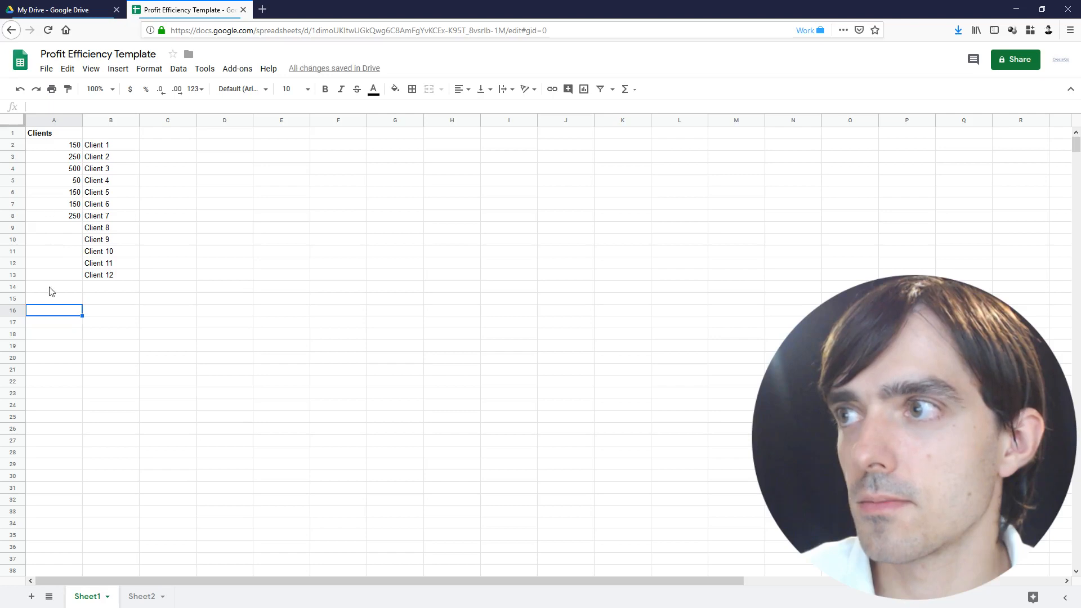
Try several selections in the client list, ending on the amounts A2:A13
{"action": "left_click_drag", "start_coordinate": [41, 229], "coordinate": [112, 276]}
{"action": "left_click", "coordinate": [130, 321]}
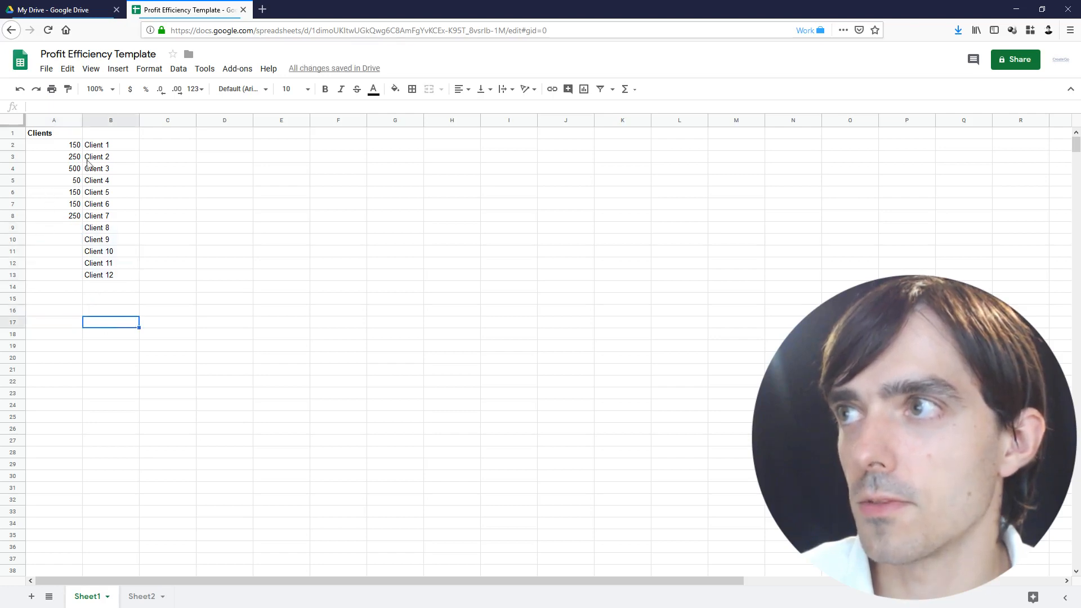
{"action": "left_click_drag", "start_coordinate": [63, 146], "coordinate": [68, 239]}
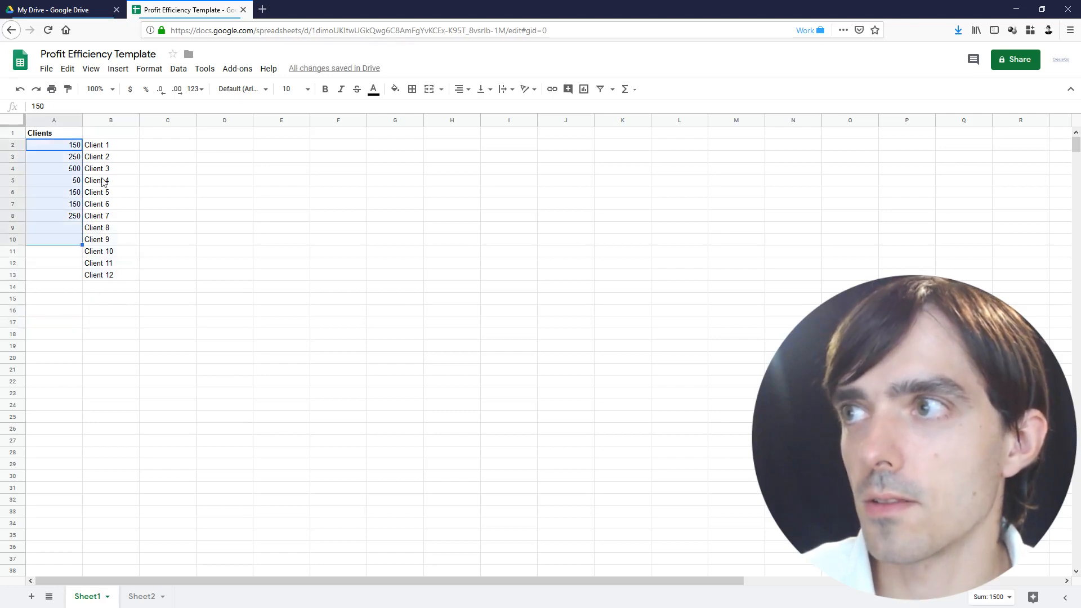
{"action": "left_click_drag", "start_coordinate": [102, 147], "coordinate": [101, 280]}
{"action": "left_click", "coordinate": [99, 301]}
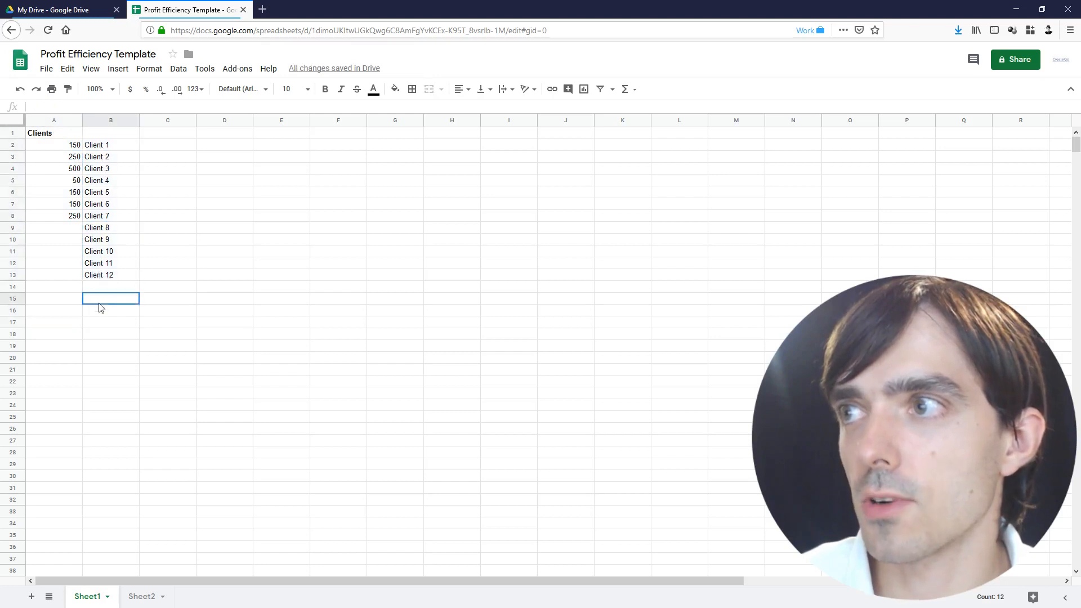
{"action": "left_click_drag", "start_coordinate": [68, 145], "coordinate": [63, 293]}
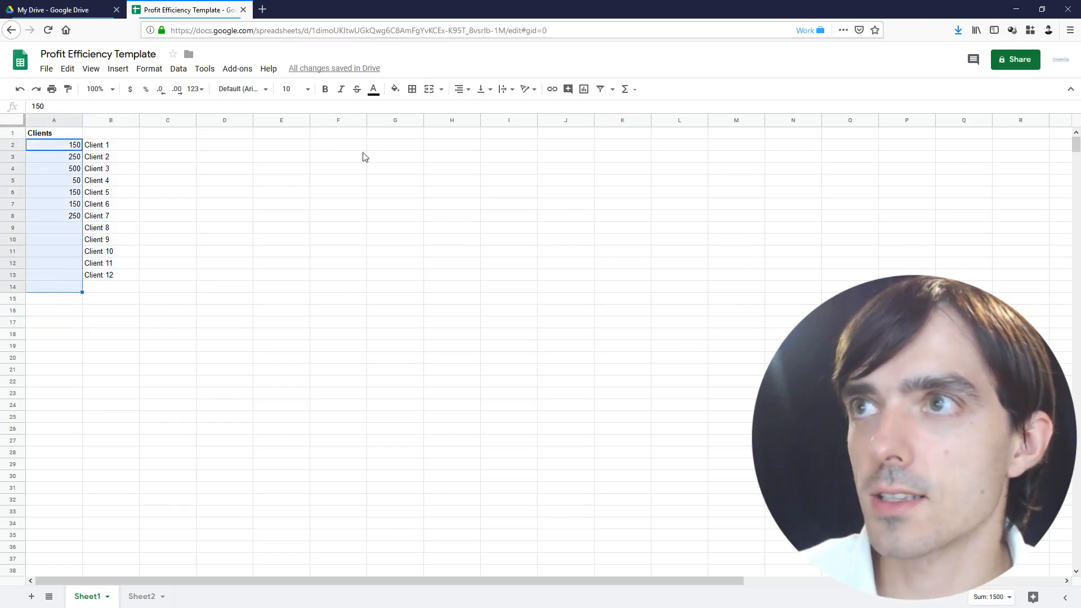
Put =SUM(A2:A14) in A15 to total the client amounts
{"action": "left_click", "coordinate": [625, 91]}
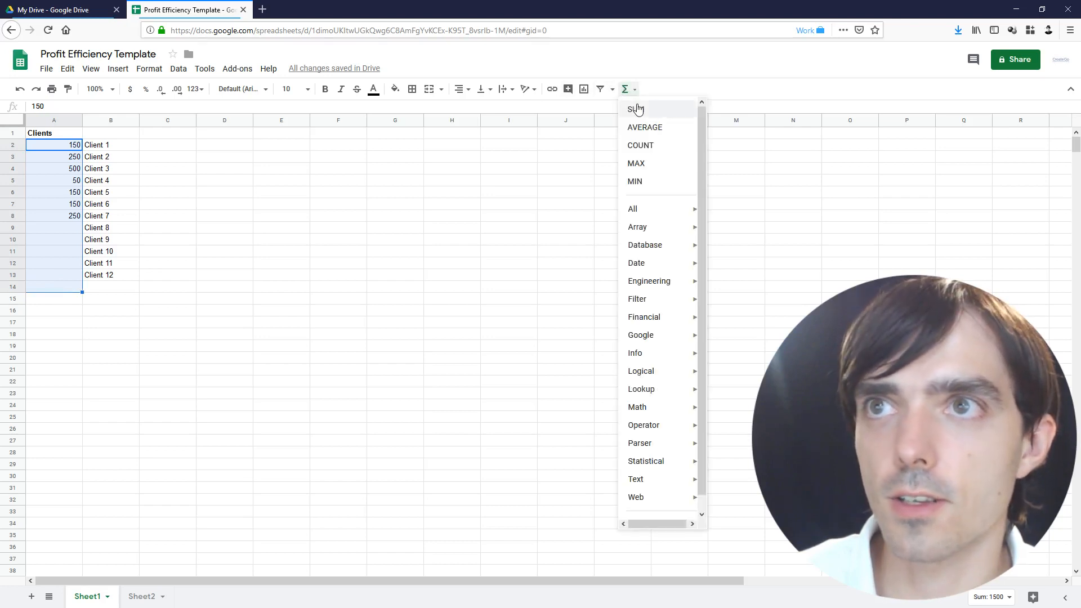
{"action": "left_click", "coordinate": [633, 107]}
{"action": "left_click", "coordinate": [77, 299]}
{"action": "type", "text": "+"}
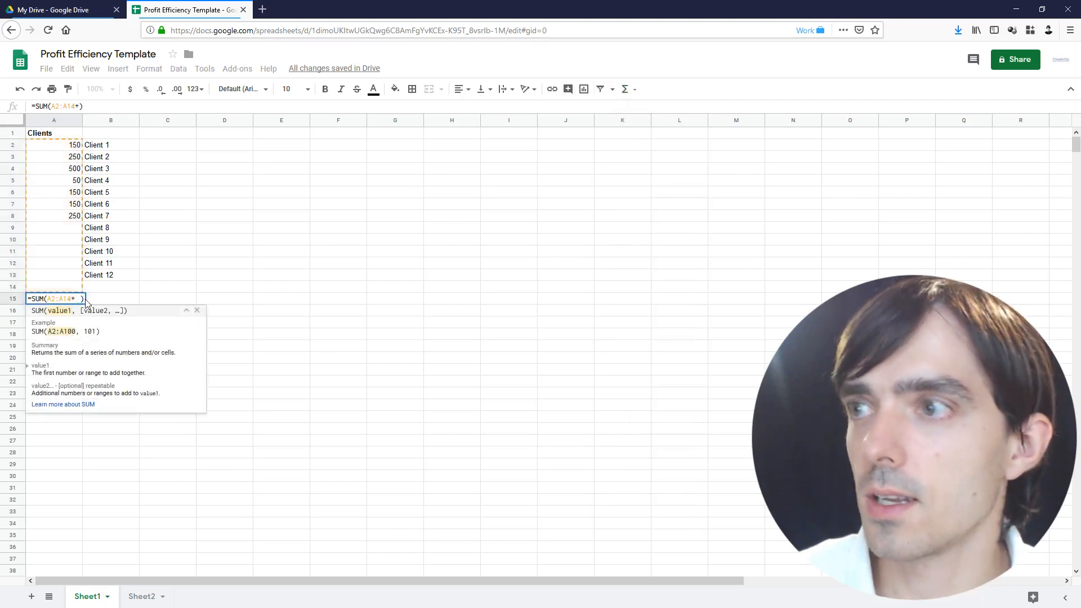
{"action": "key", "text": "BackSpace"}
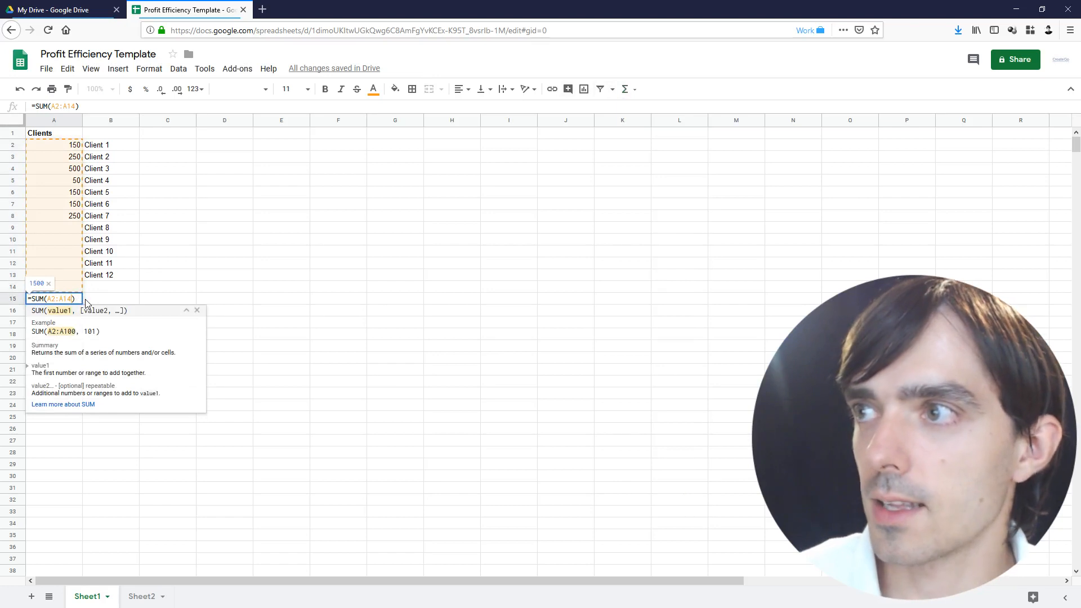
{"action": "key", "text": "Return"}
{"action": "left_click", "coordinate": [56, 303]}
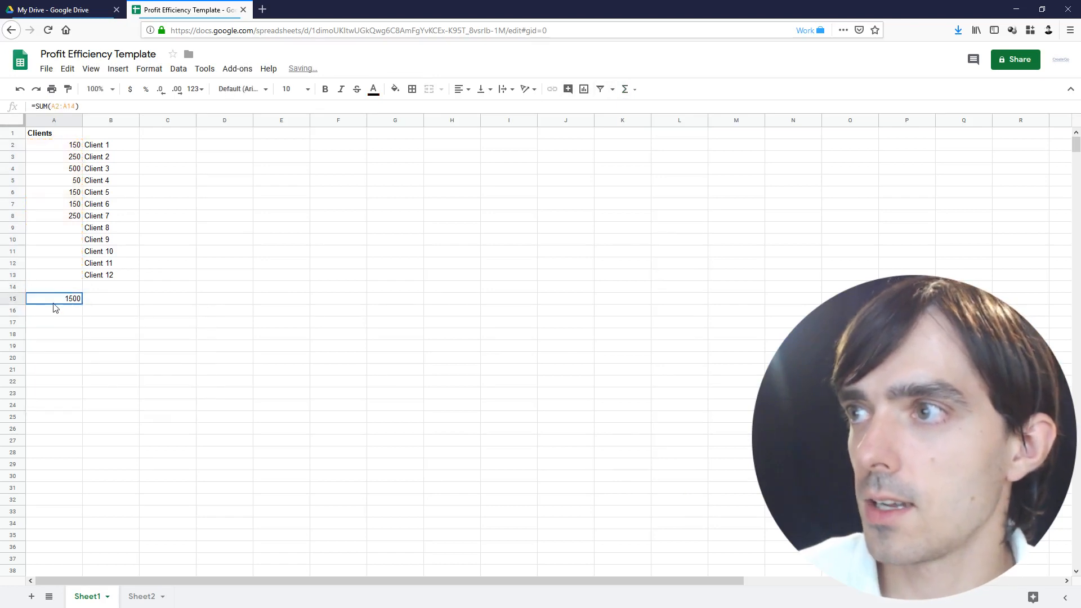
Enter 150 for Client 8, bringing the A15 total to 1650
{"action": "left_click", "coordinate": [59, 229]}
{"action": "type", "text": "150"}
{"action": "key", "text": "Return"}
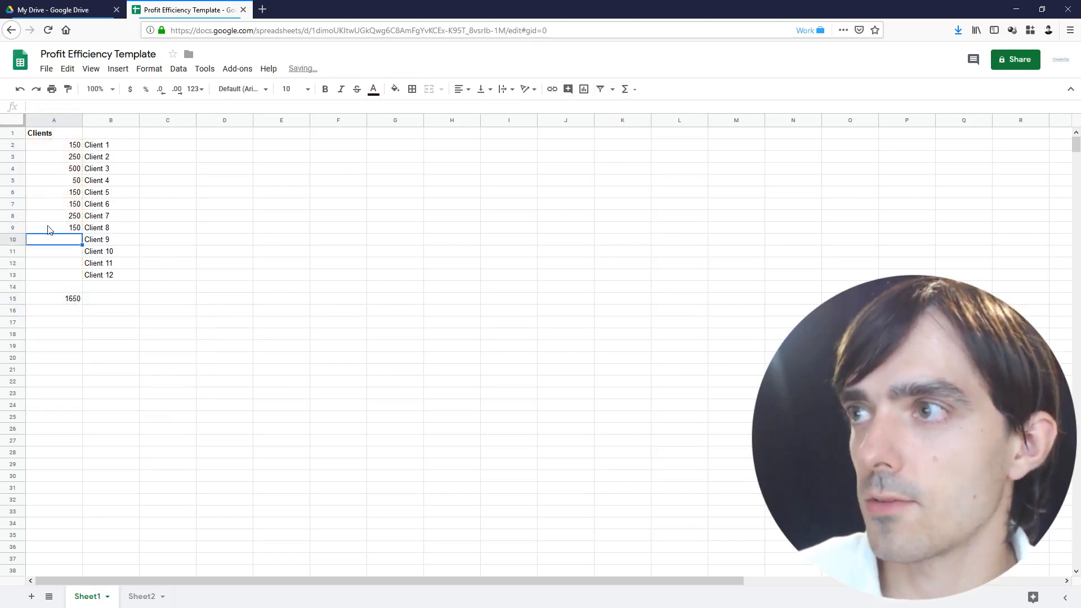
{"action": "left_click", "coordinate": [40, 302]}
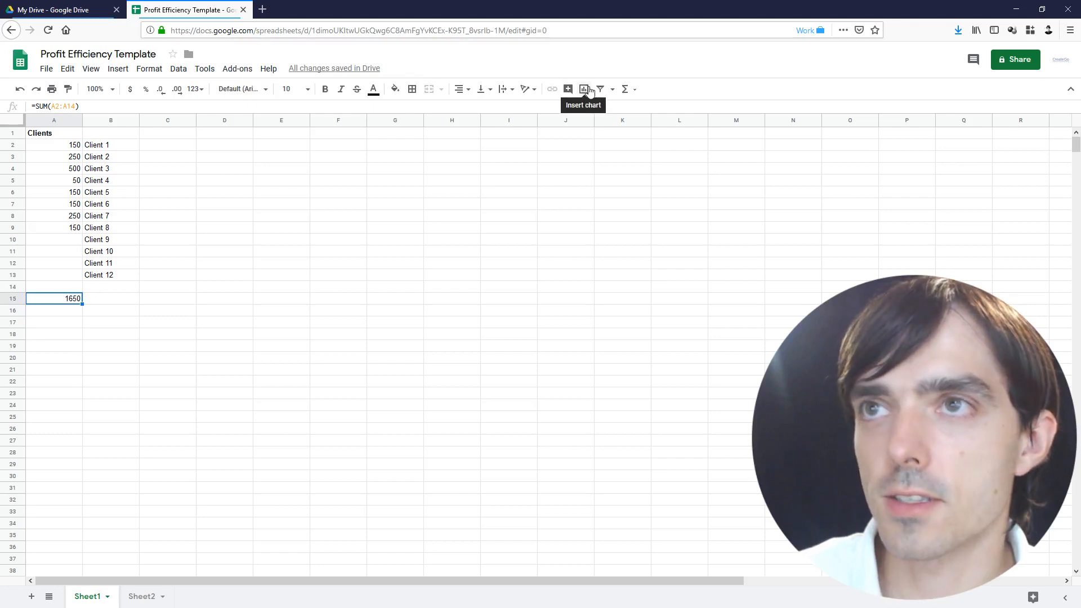
Chart the A15 total as a gauge, narrow it, and place it beside the client list
{"action": "left_click", "coordinate": [126, 72]}
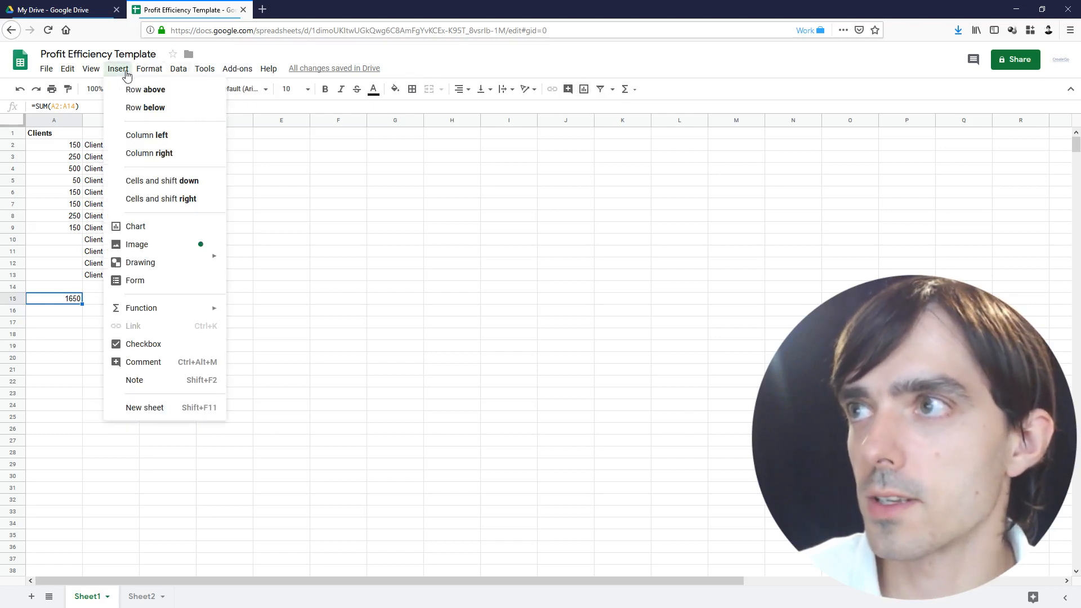
{"action": "left_click", "coordinate": [169, 227]}
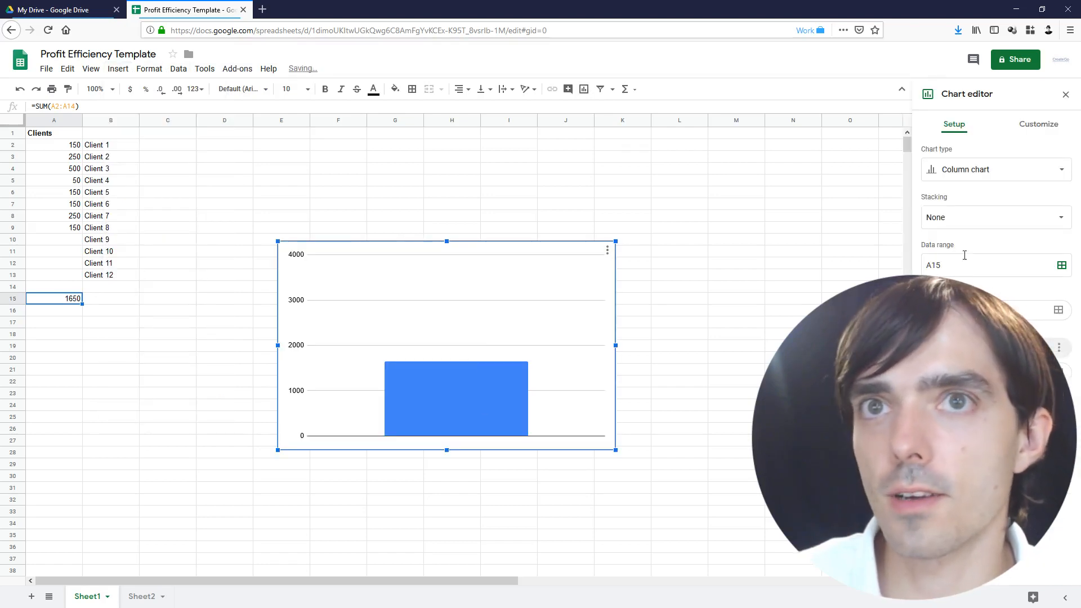
{"action": "left_click", "coordinate": [994, 168]}
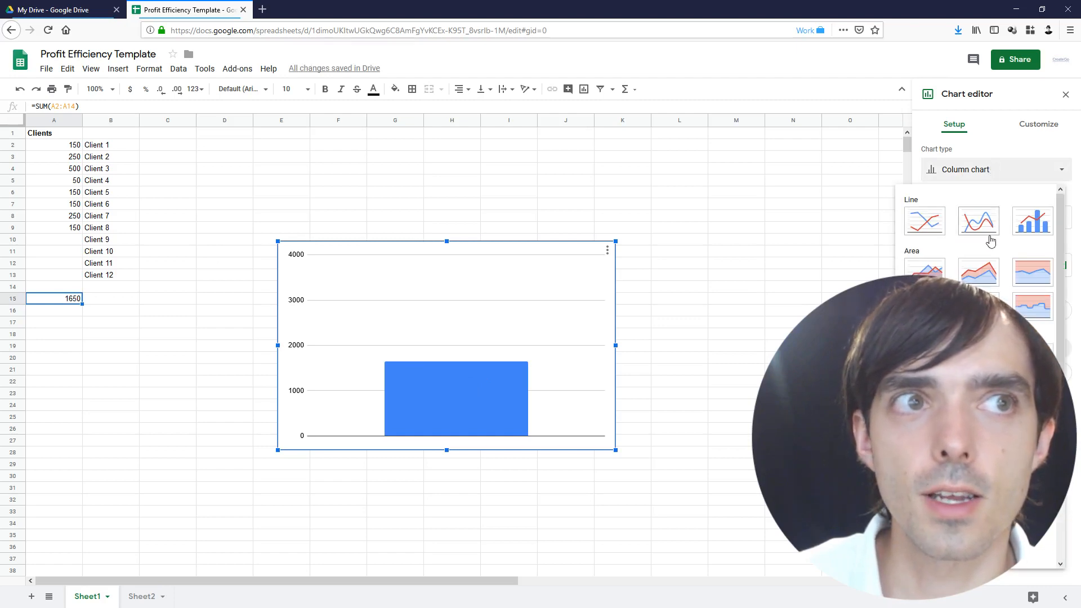
{"action": "scroll", "coordinate": [991, 239], "scroll_direction": "down", "scroll_amount": 3}
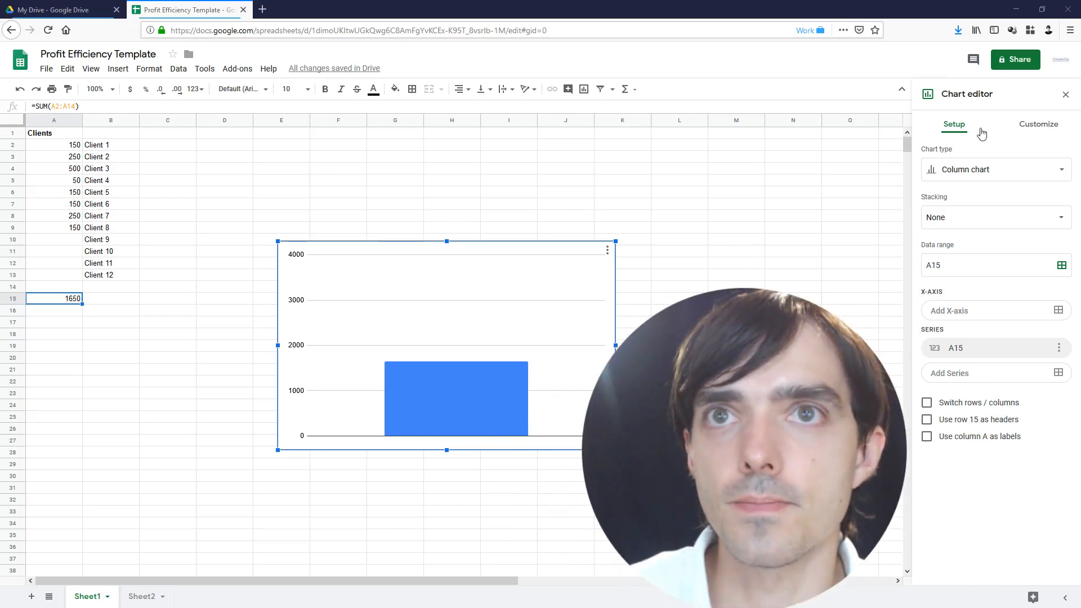
{"action": "left_click", "coordinate": [978, 167]}
{"action": "scroll", "coordinate": [924, 466], "scroll_direction": "down", "scroll_amount": 10}
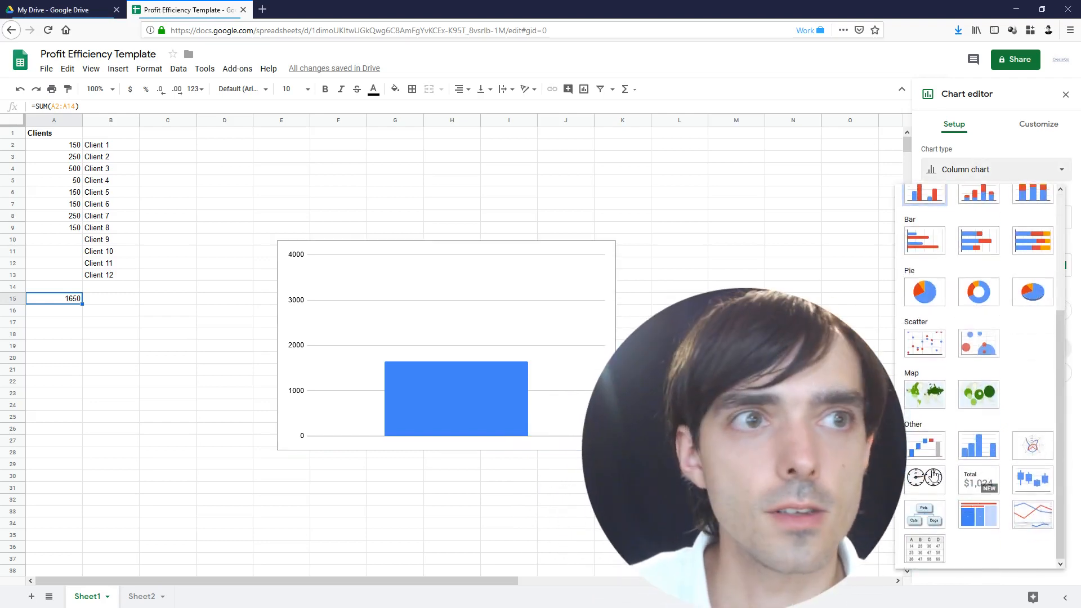
{"action": "left_click", "coordinate": [935, 477]}
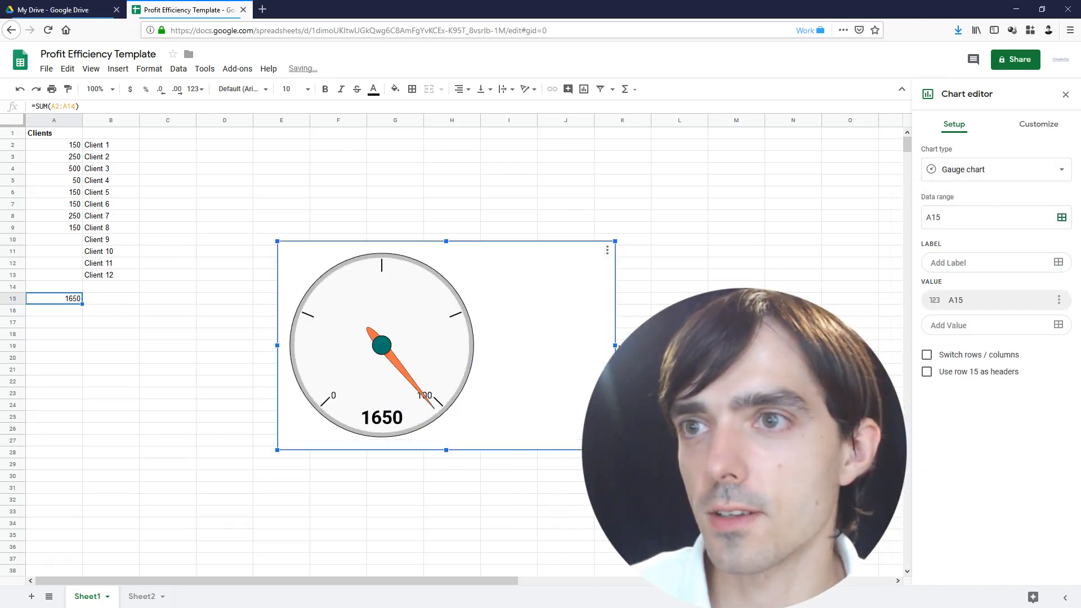
{"action": "left_click_drag", "start_coordinate": [614, 348], "coordinate": [485, 350]}
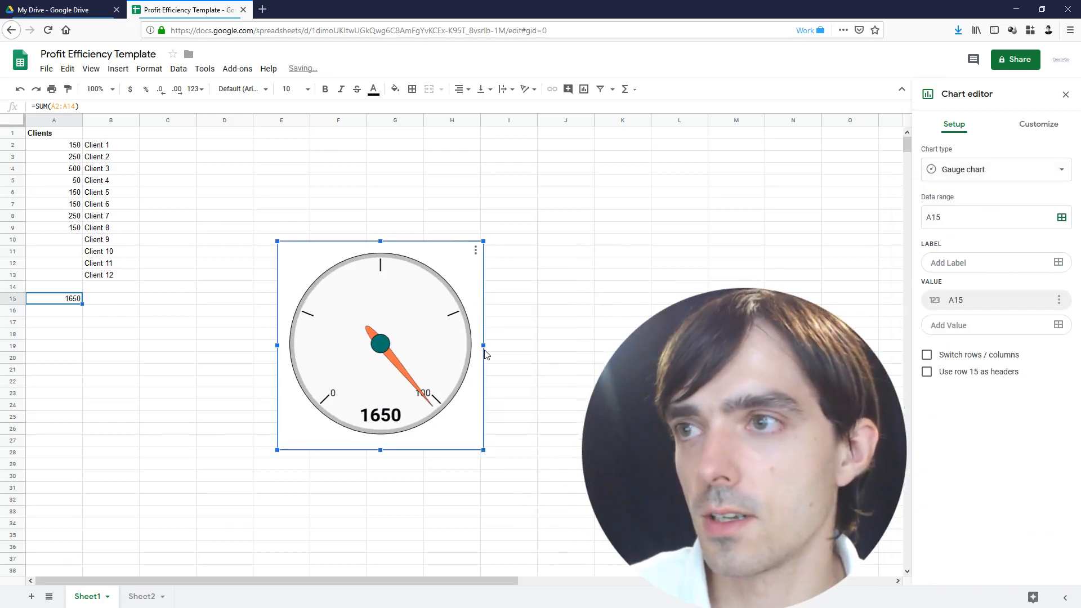
{"action": "left_click_drag", "start_coordinate": [403, 353], "coordinate": [293, 231]}
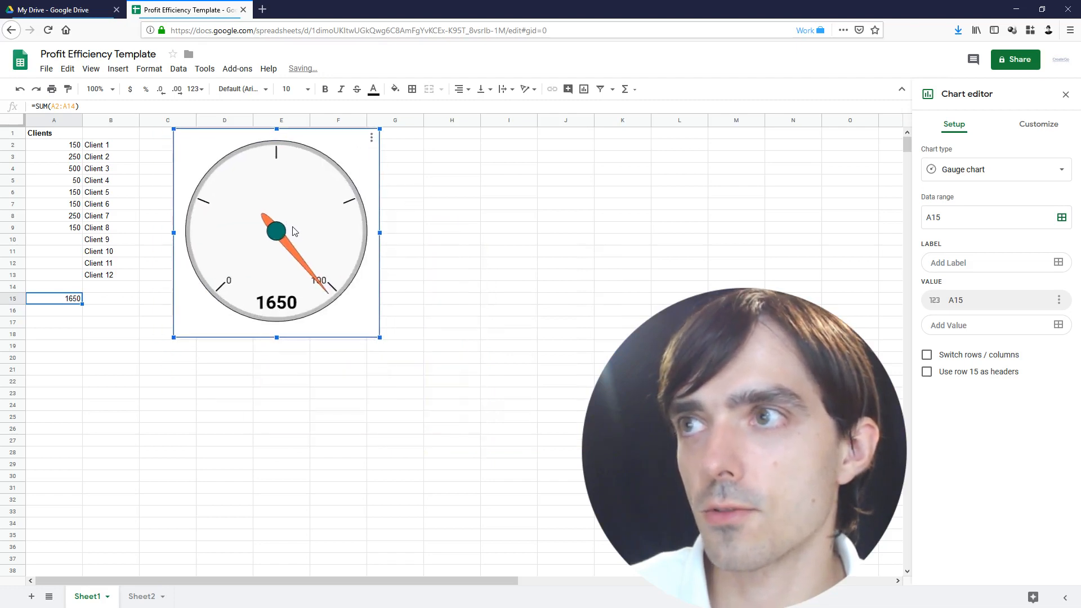
Set the gauge's maximum to 3000 under Customize > Gauge
{"action": "left_click", "coordinate": [1039, 124]}
{"action": "left_click", "coordinate": [953, 186]}
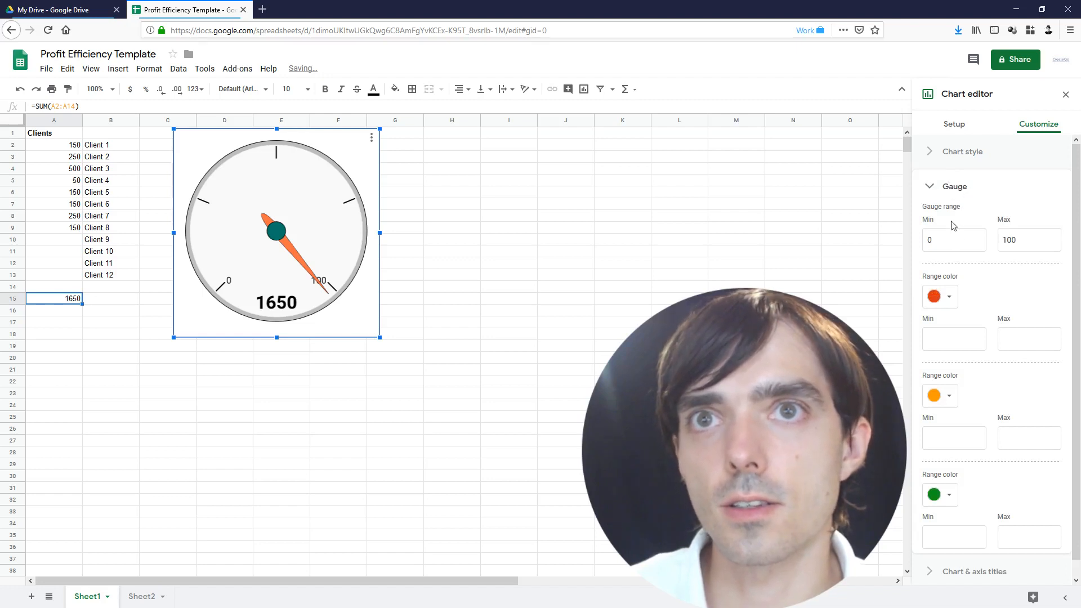
{"action": "left_click", "coordinate": [959, 233]}
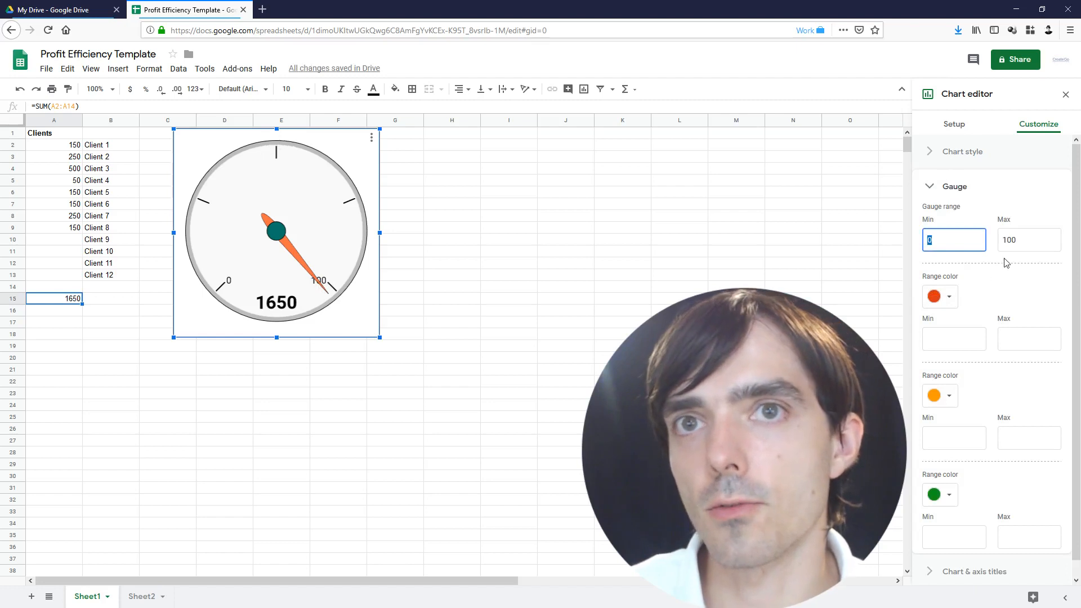
{"action": "left_click", "coordinate": [1022, 241]}
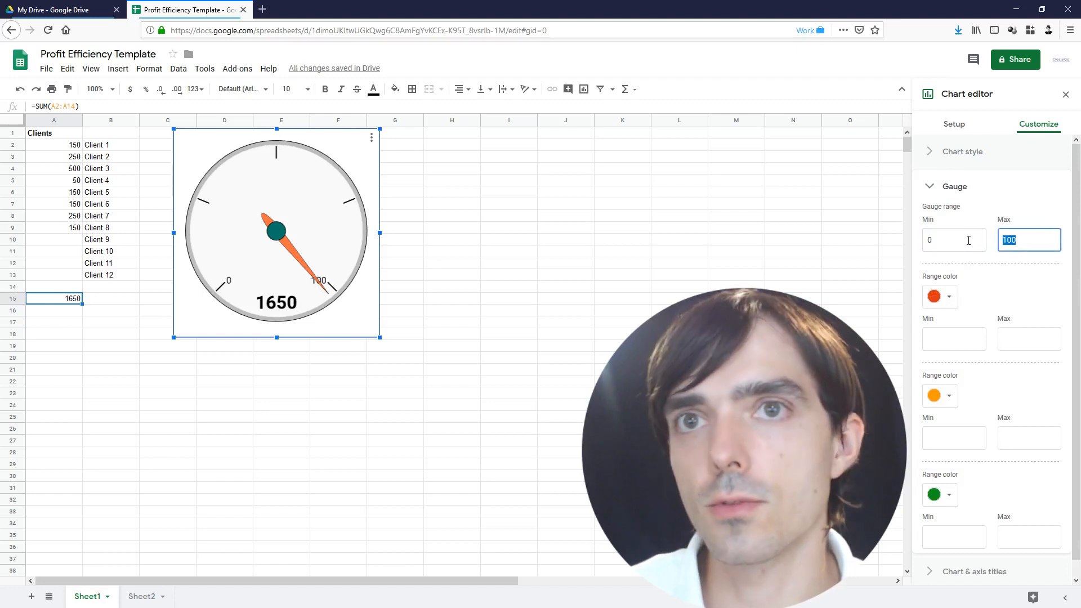
{"action": "type", "text": "3000"}
{"action": "left_click", "coordinate": [979, 256]}
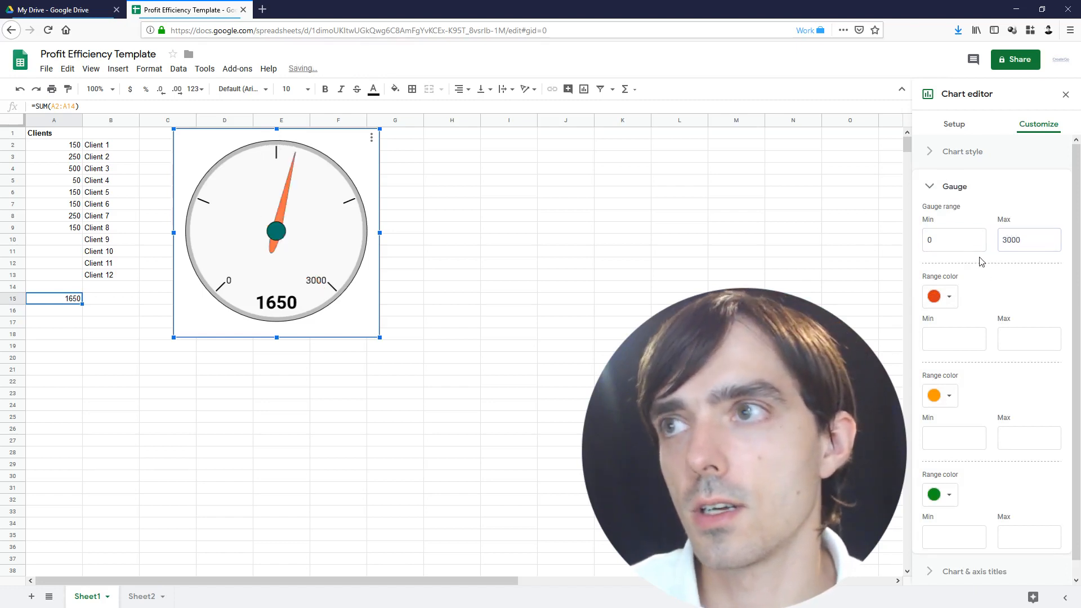
{"action": "mouse_move", "coordinate": [295, 153]}
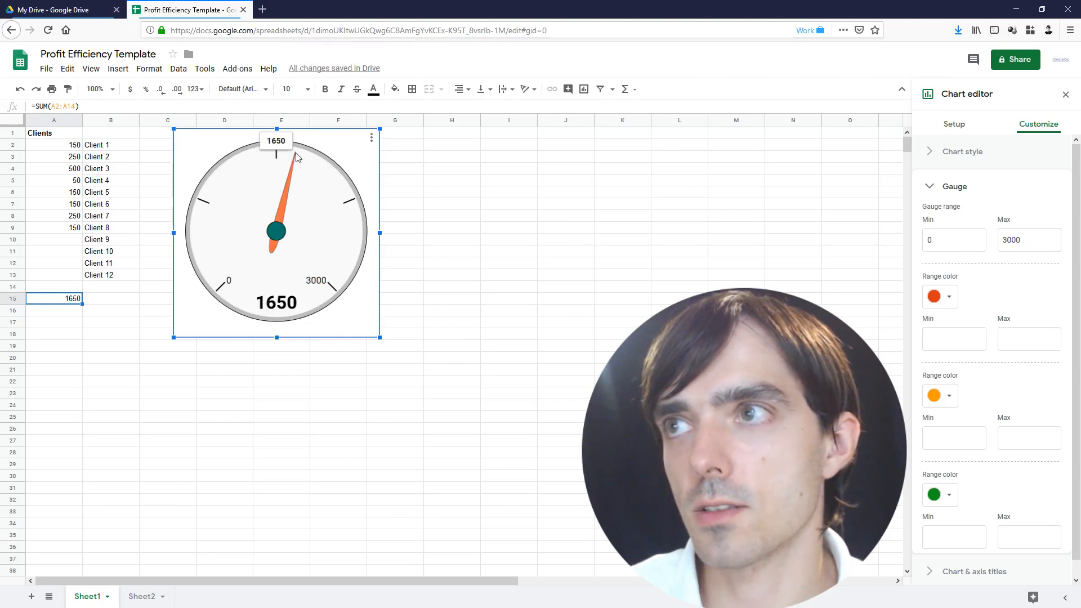
Add gauge bands: red 0–1000, orange 1000–2000 and green 2000–3000
{"action": "left_click", "coordinate": [953, 339]}
{"action": "type", "text": "0"}
{"action": "key", "text": "Tab"}
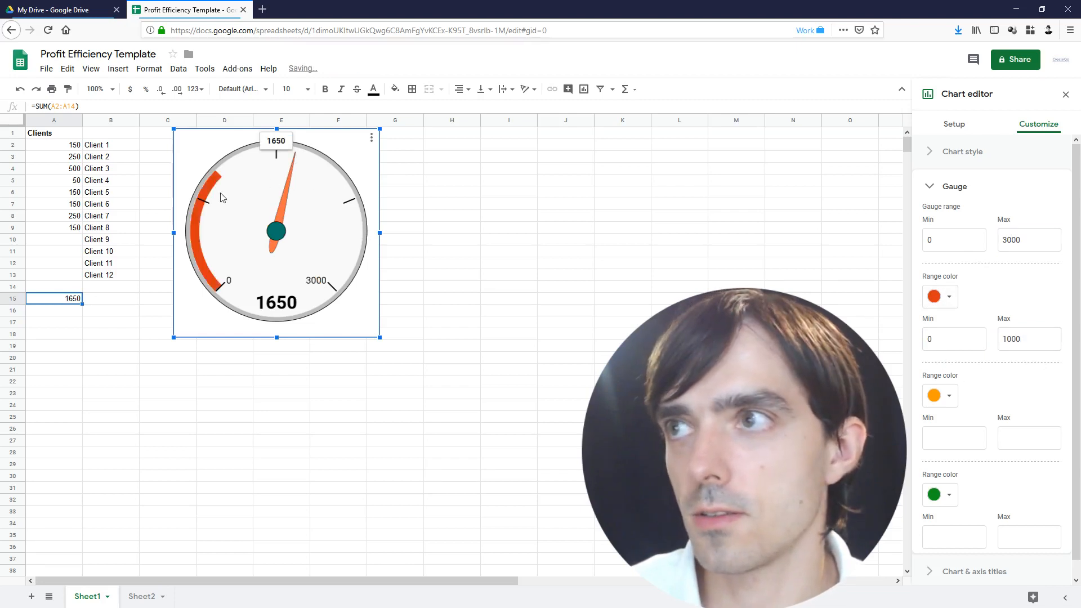
{"action": "left_click", "coordinate": [944, 434]}
{"action": "type", "text": "1000"}
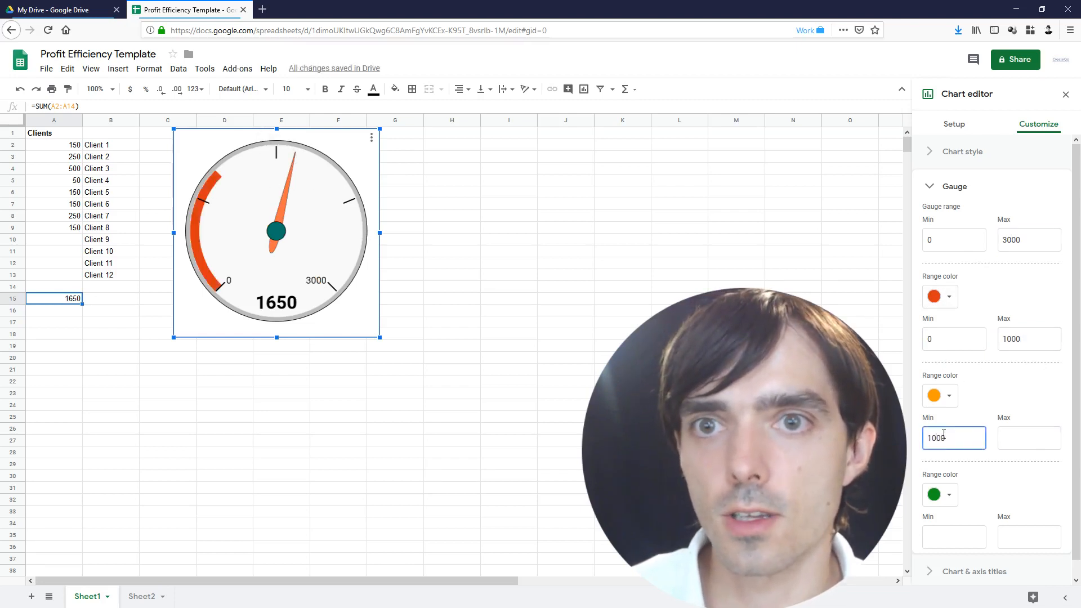
{"action": "key", "text": "Tab"}
{"action": "type", "text": "20"}
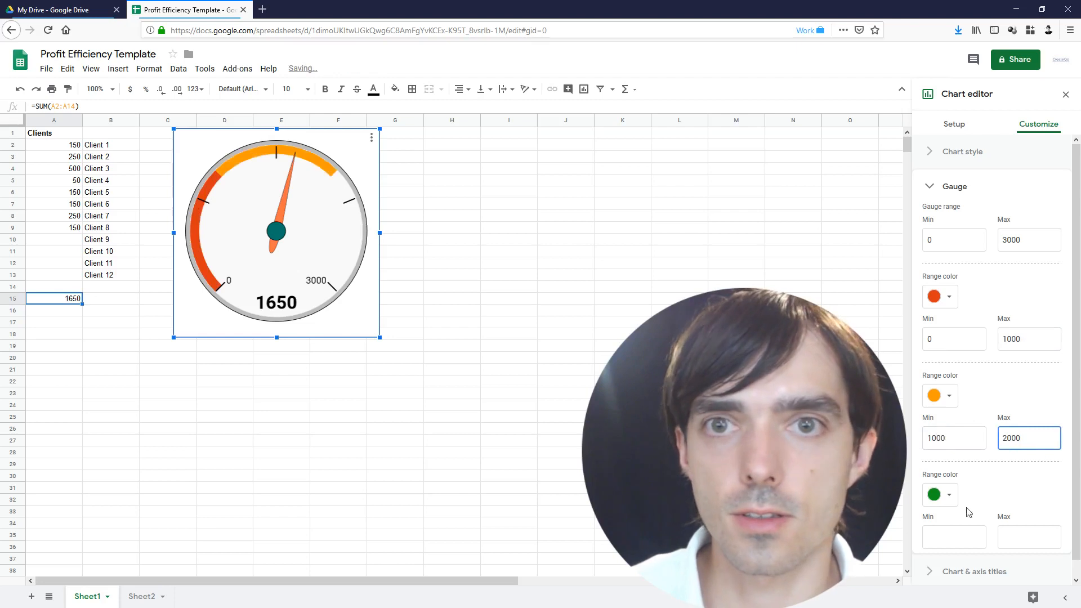
{"action": "left_click", "coordinate": [966, 542]}
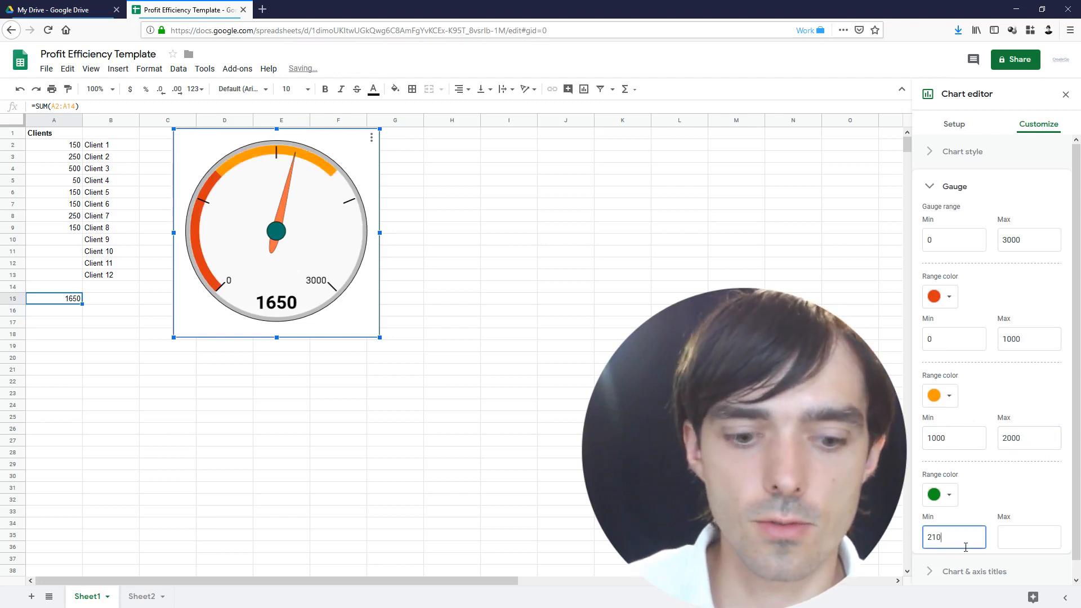
{"action": "key", "text": "Tab"}
{"action": "type", "text": "3"}
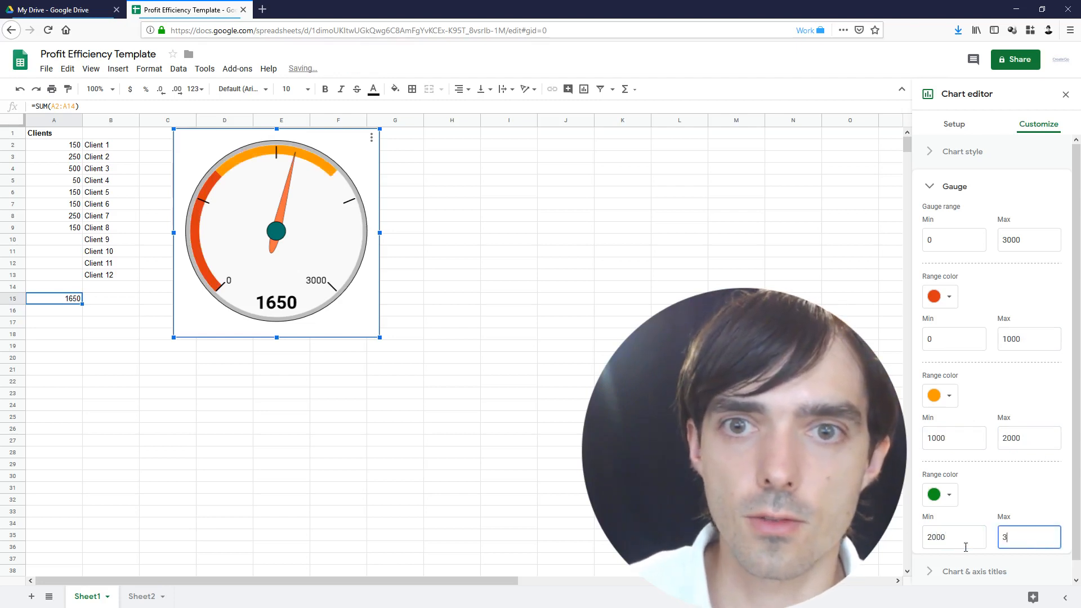
{"action": "left_click", "coordinate": [984, 513]}
{"action": "mouse_move", "coordinate": [315, 174]}
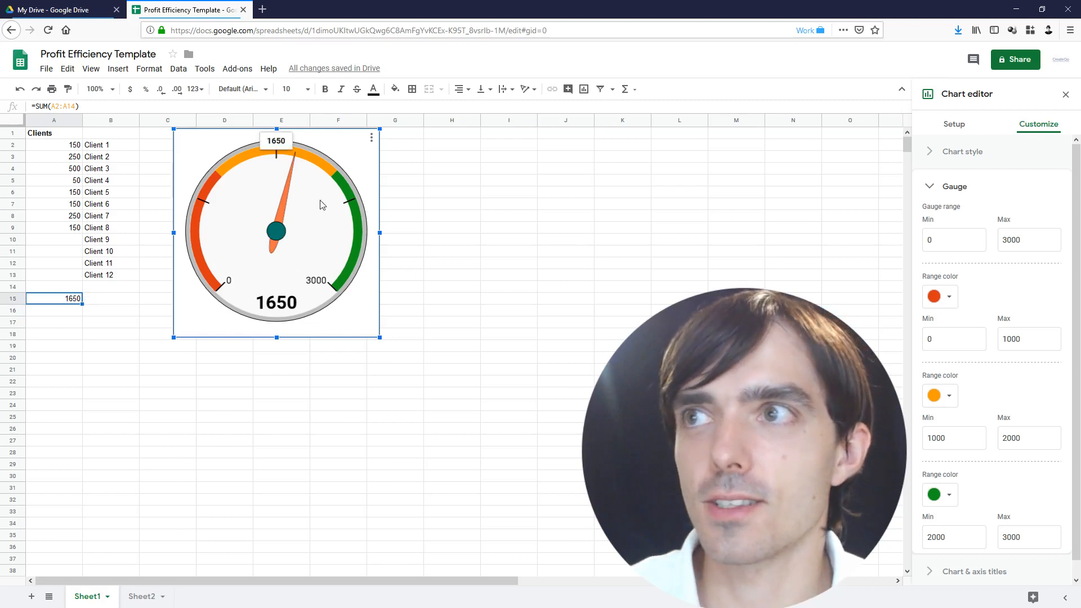
Give the gauge the chart title 'Profit', then show Sheet2
{"action": "left_click", "coordinate": [986, 153]}
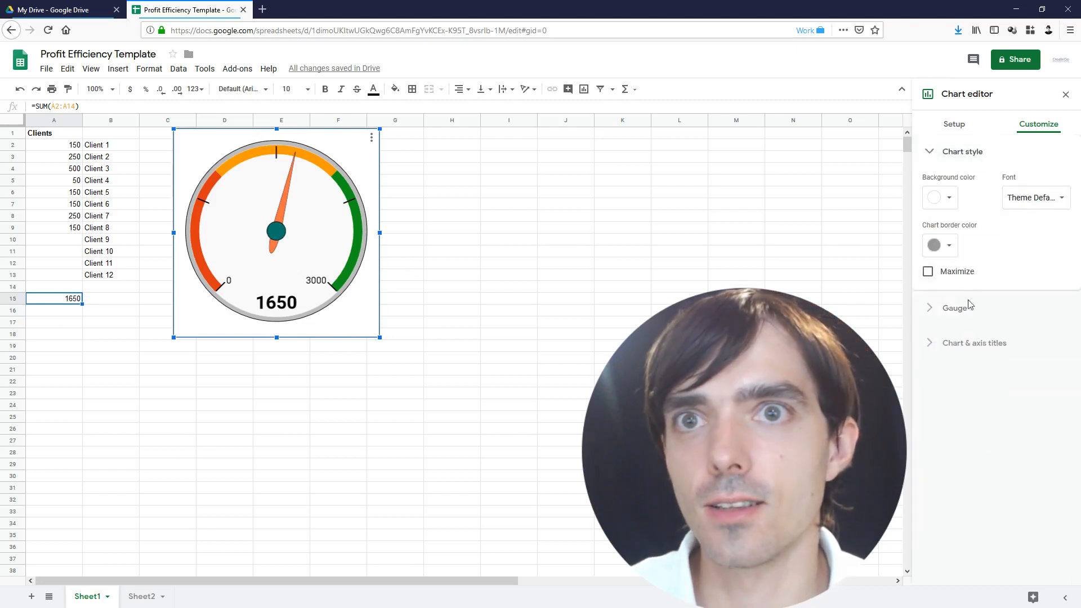
{"action": "left_click", "coordinate": [971, 348]}
{"action": "left_click", "coordinate": [964, 307]}
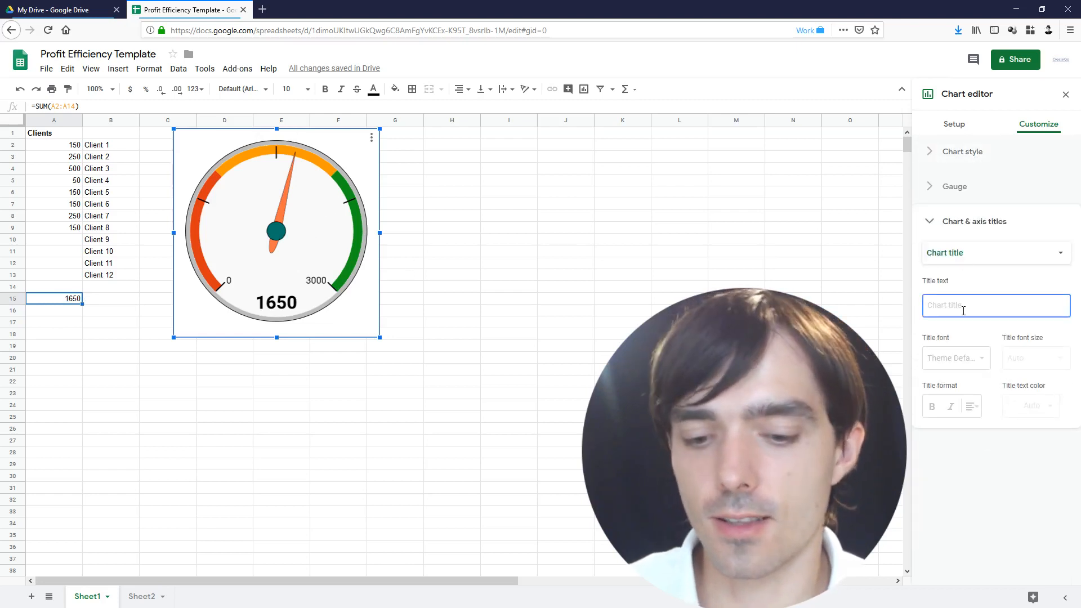
{"action": "type", "text": "Profit"}
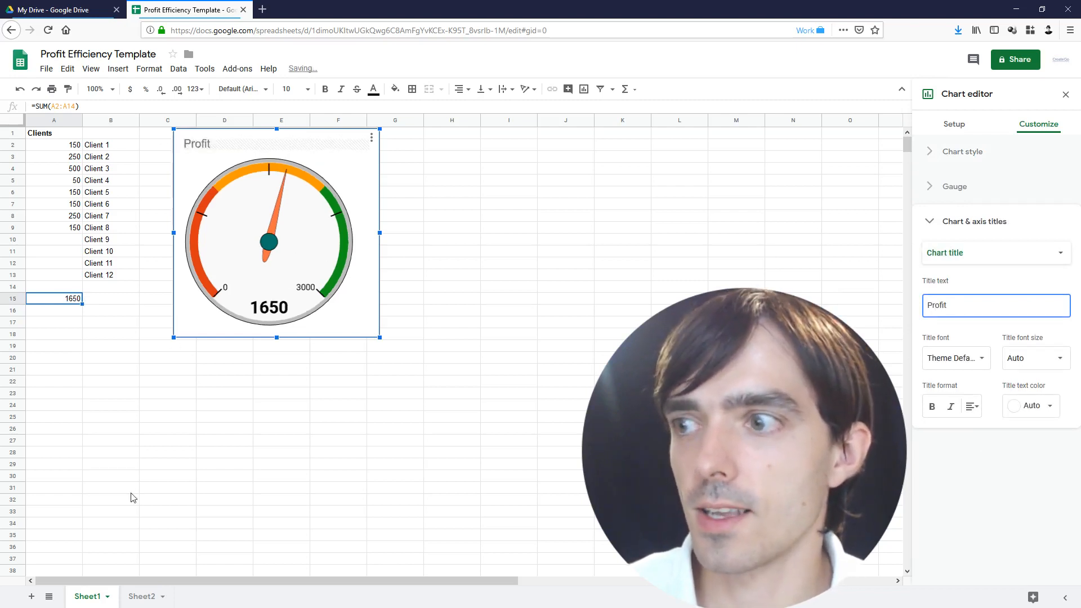
{"action": "left_click", "coordinate": [142, 597]}
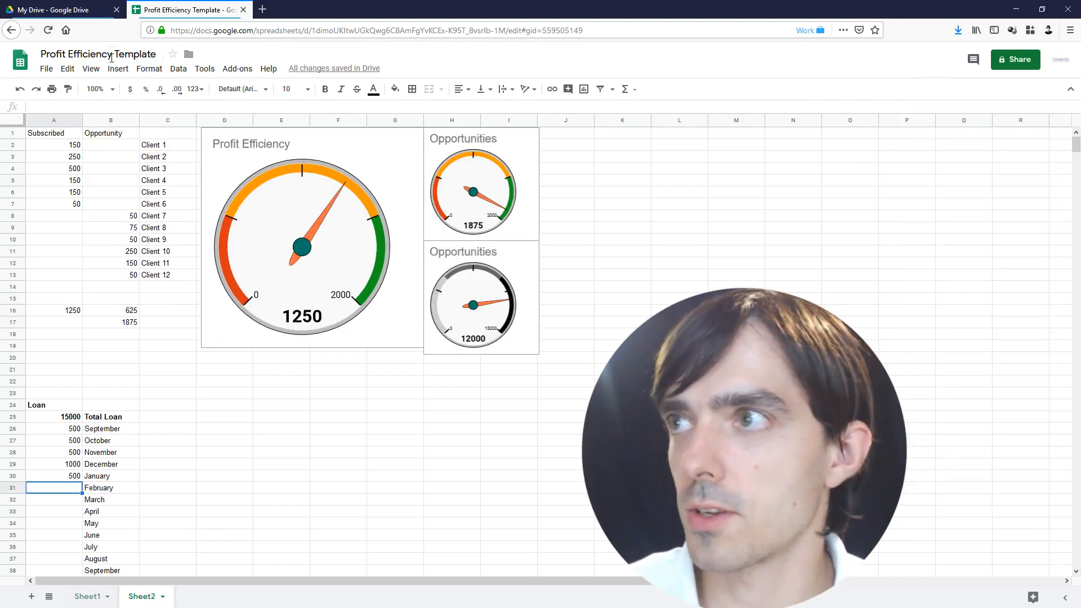
Retitle the lower Opportunities gauge as 'Loan'
{"action": "left_click", "coordinate": [483, 251]}
{"action": "double_click", "coordinate": [483, 249]}
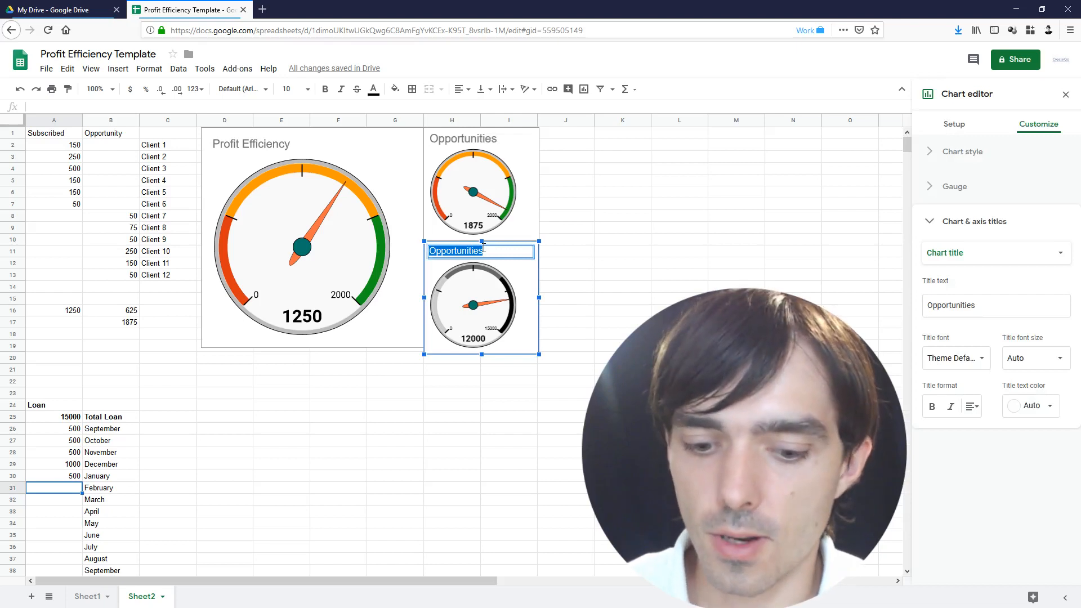
{"action": "type", "text": "Loan"}
{"action": "key", "text": "Return"}
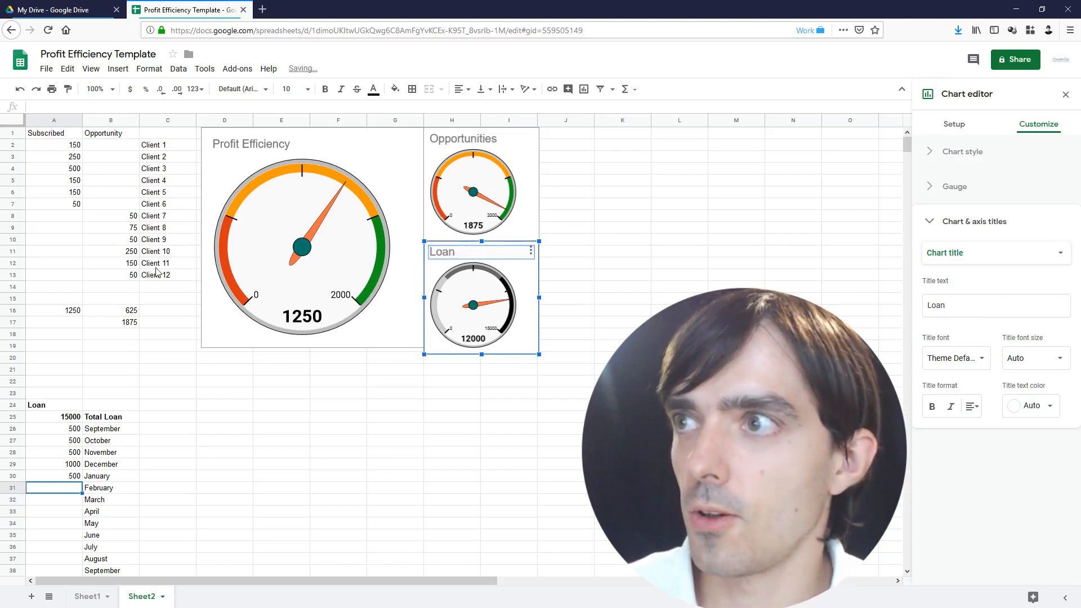
Select the Subscribed values A1:A14 and the Opportunity values B1:B13
{"action": "left_click", "coordinate": [90, 137]}
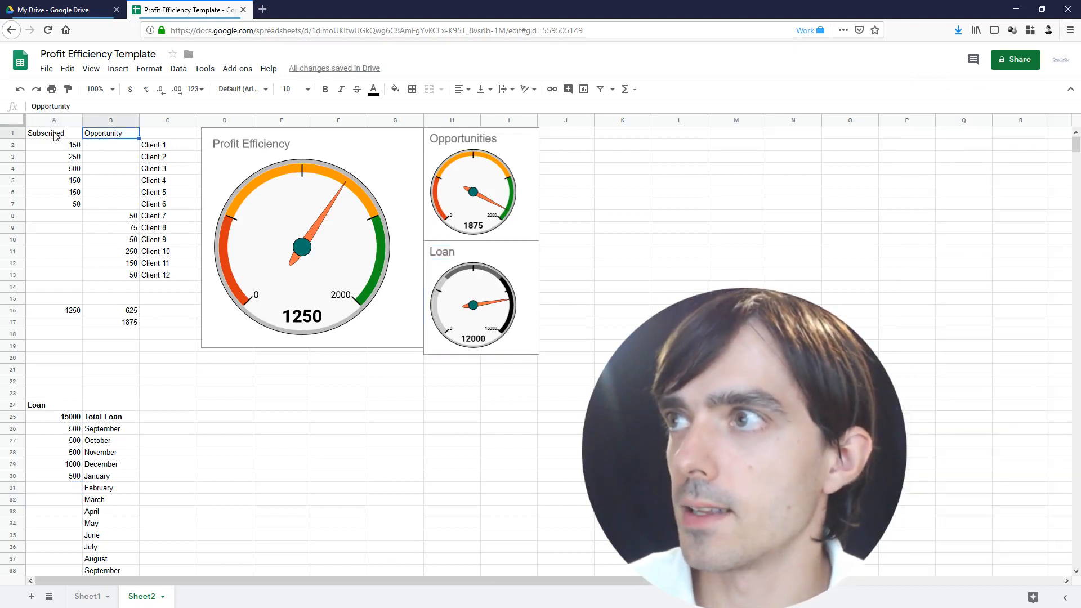
{"action": "left_click_drag", "start_coordinate": [56, 136], "coordinate": [71, 265]}
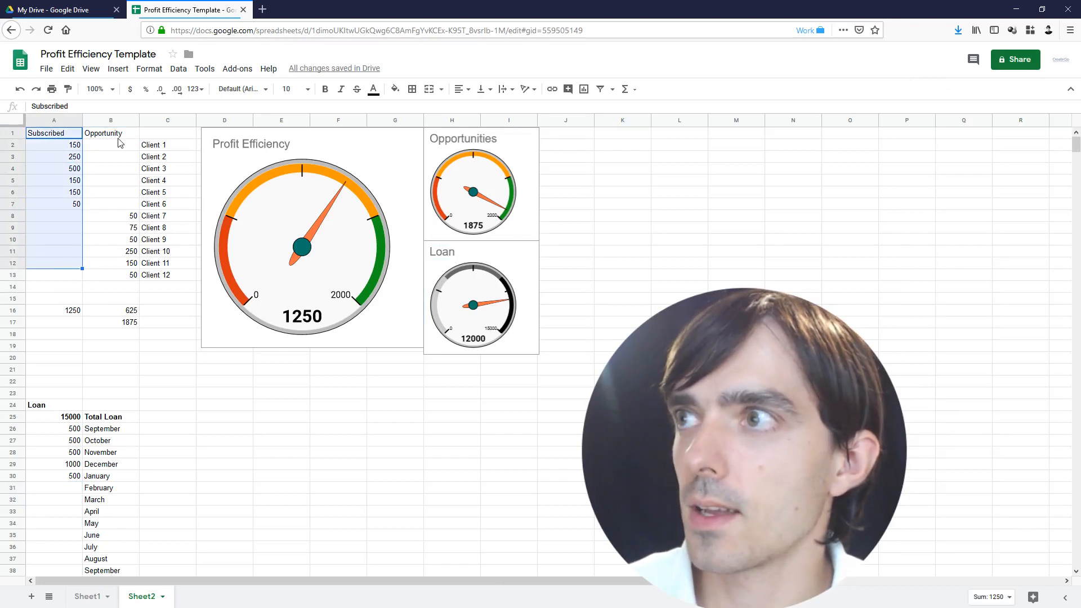
{"action": "left_click_drag", "start_coordinate": [118, 134], "coordinate": [119, 280]}
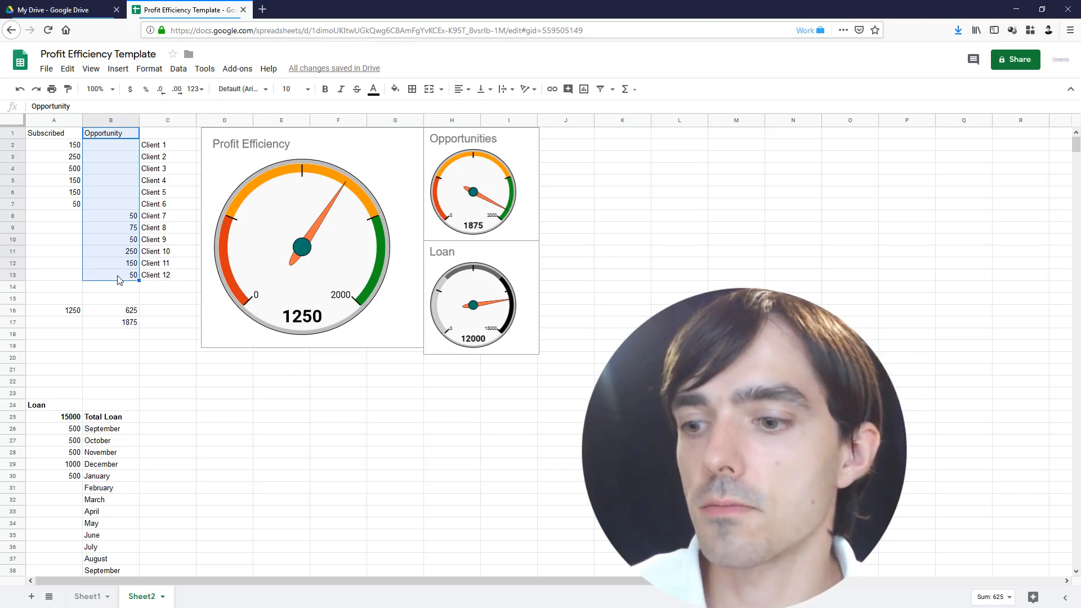
{"action": "left_click", "coordinate": [128, 217]}
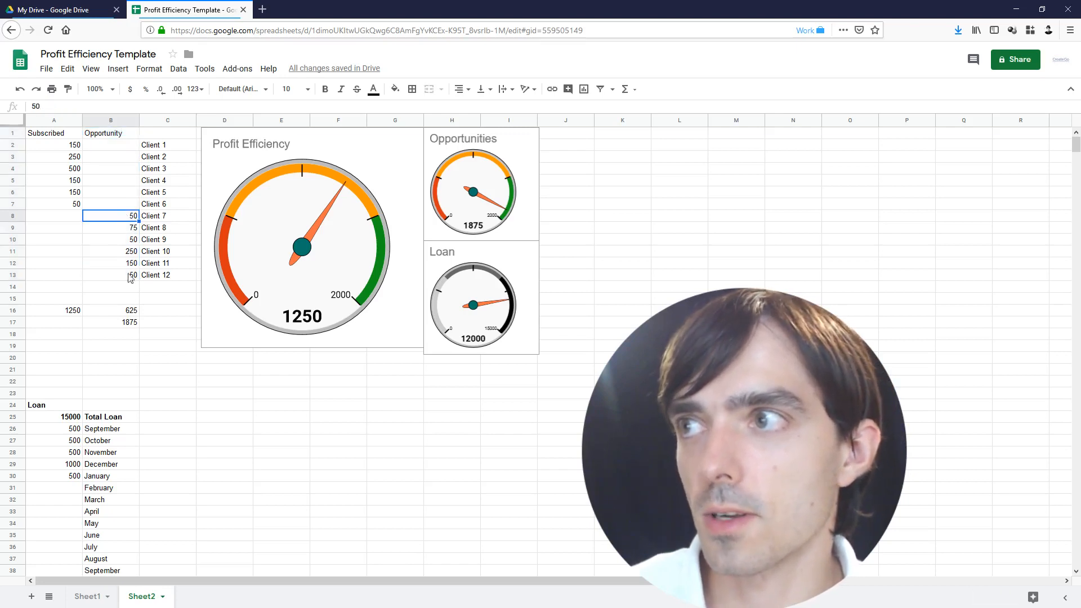
{"action": "left_click", "coordinate": [118, 311]}
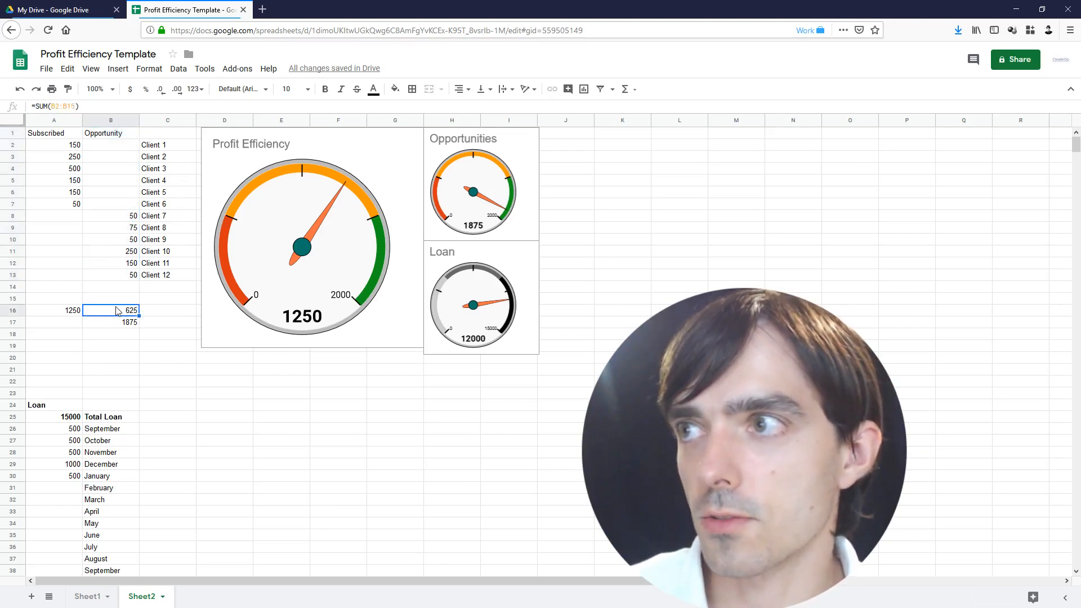
{"action": "double_click", "coordinate": [118, 311]}
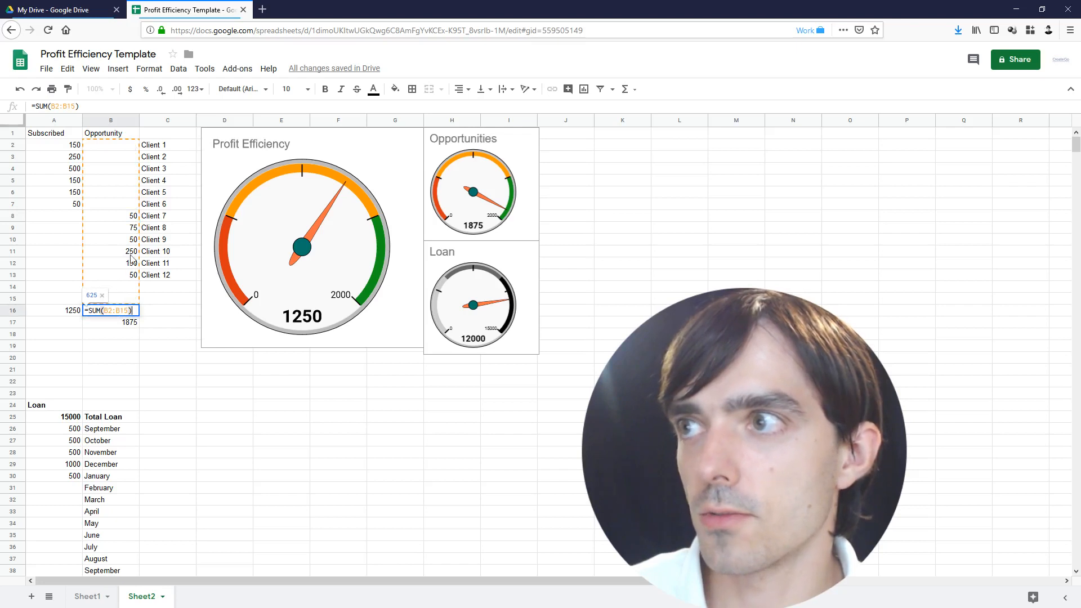
{"action": "left_click", "coordinate": [145, 308]}
{"action": "left_click", "coordinate": [116, 328]}
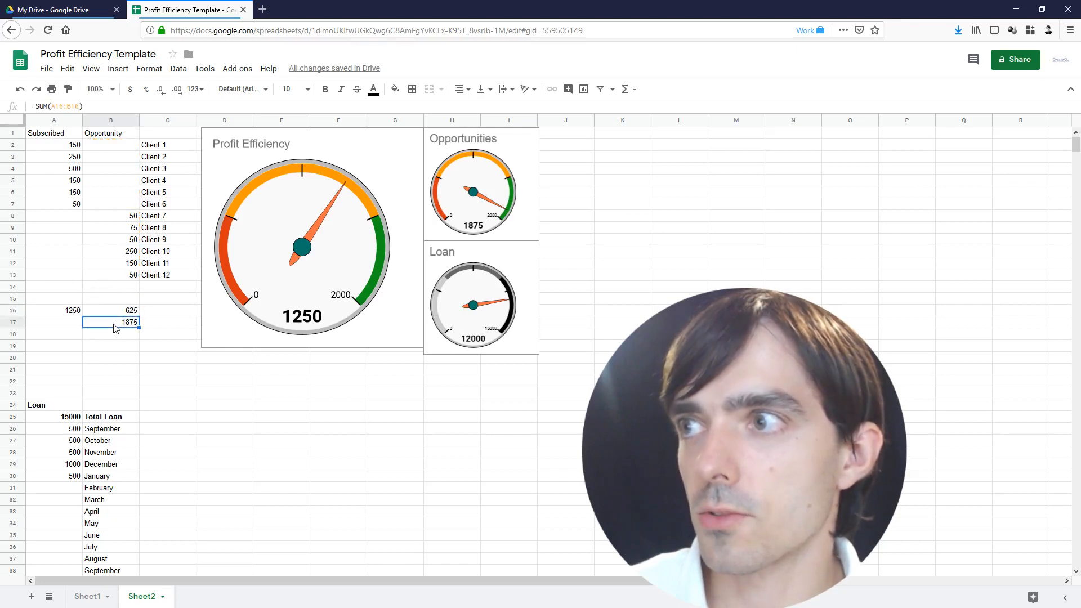
{"action": "left_click", "coordinate": [51, 313]}
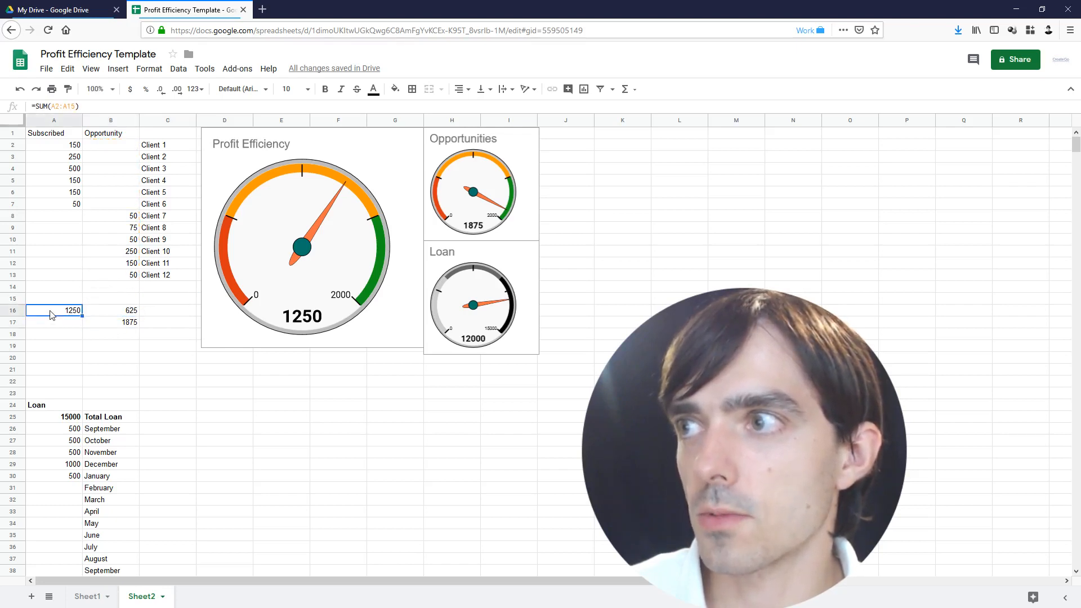
{"action": "left_click", "coordinate": [110, 314]}
{"action": "left_click", "coordinate": [117, 326]}
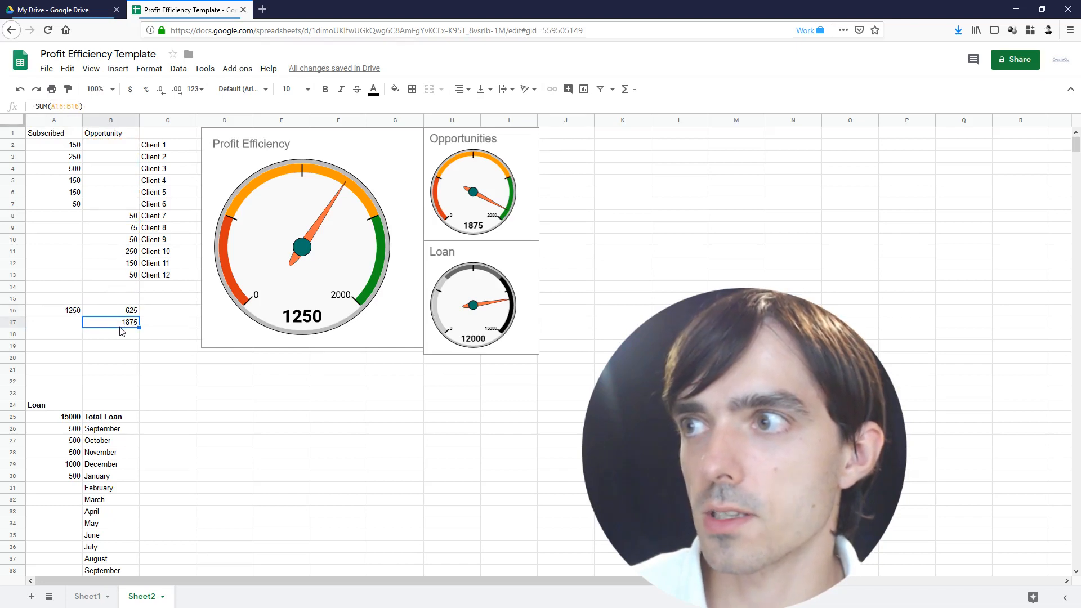
{"action": "double_click", "coordinate": [121, 326]}
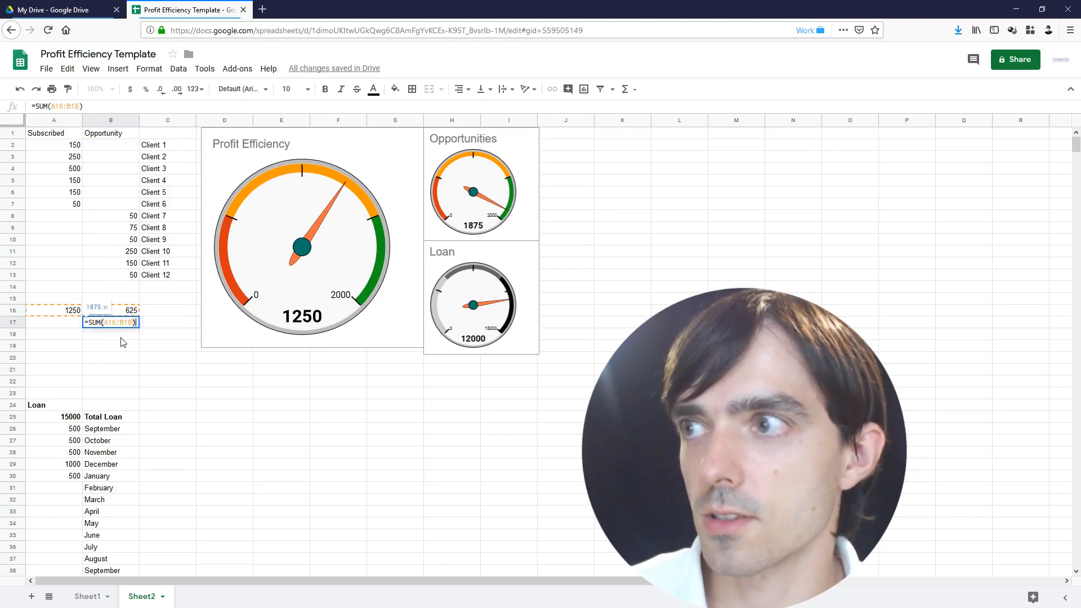
{"action": "key", "text": "Escape"}
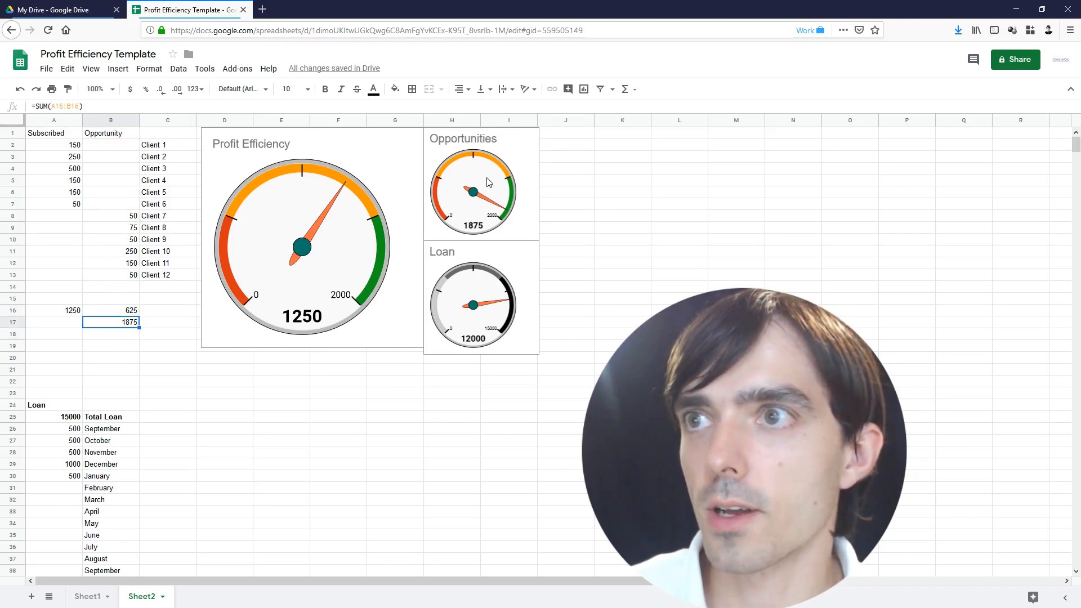
{"action": "left_click", "coordinate": [488, 181]}
{"action": "left_click", "coordinate": [589, 218]}
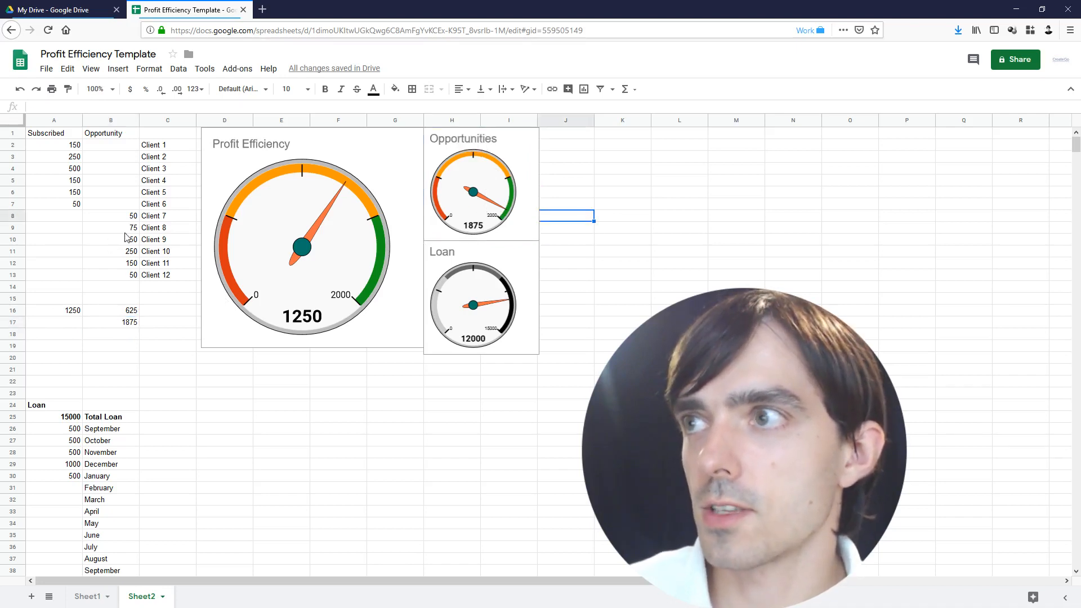
{"action": "left_click", "coordinate": [123, 251]}
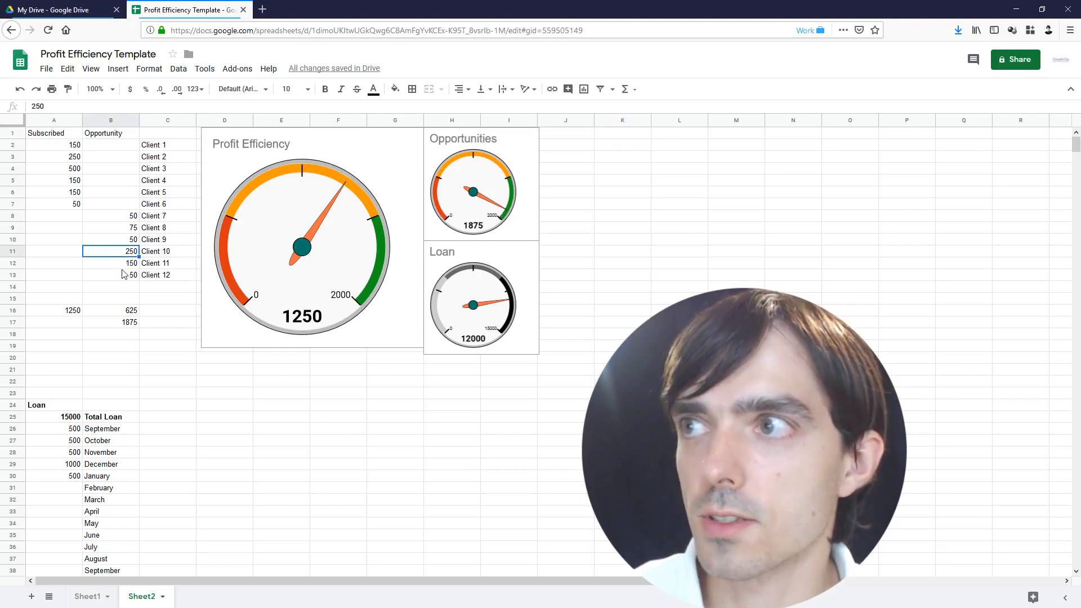
{"action": "left_click_drag", "start_coordinate": [126, 228], "coordinate": [127, 263]}
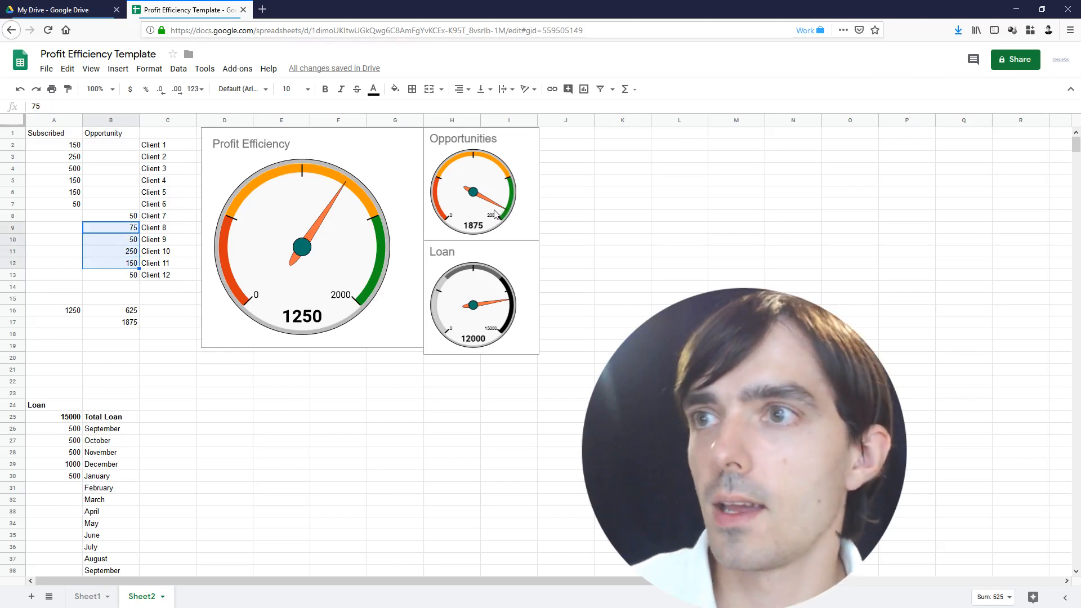
{"action": "scroll", "coordinate": [495, 216], "scroll_direction": "down", "scroll_amount": 1}
{"action": "left_click", "coordinate": [487, 245]}
Point the Opportunities gauge's value range at cell B17 (1875) and close the chart editor
{"action": "scroll", "coordinate": [487, 245], "scroll_direction": "up", "scroll_amount": 1}
{"action": "left_click", "coordinate": [482, 234]}
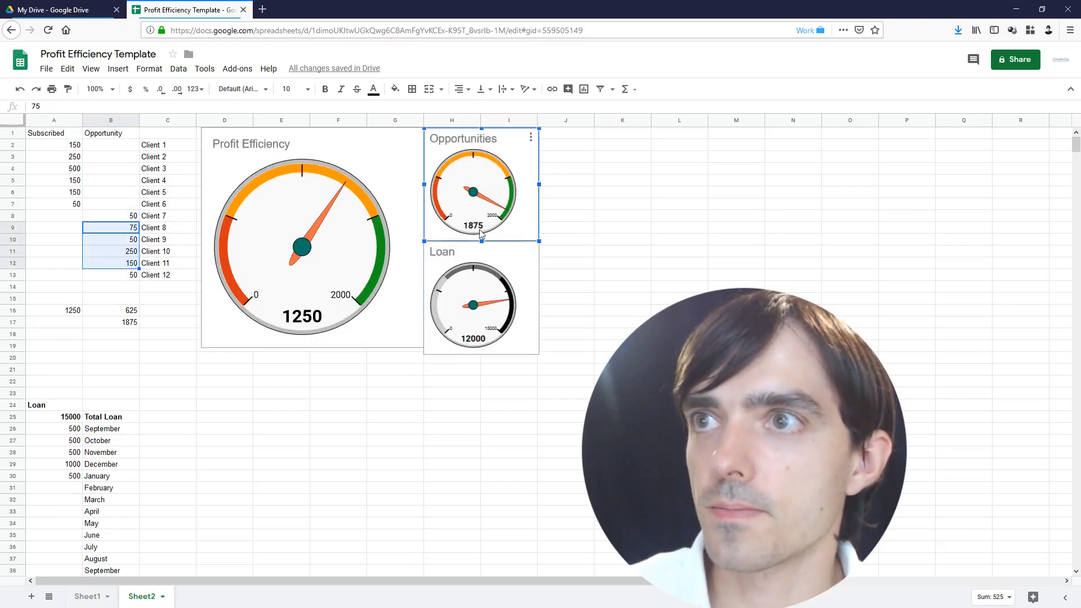
{"action": "left_click", "coordinate": [530, 137]}
{"action": "left_click", "coordinate": [513, 155]}
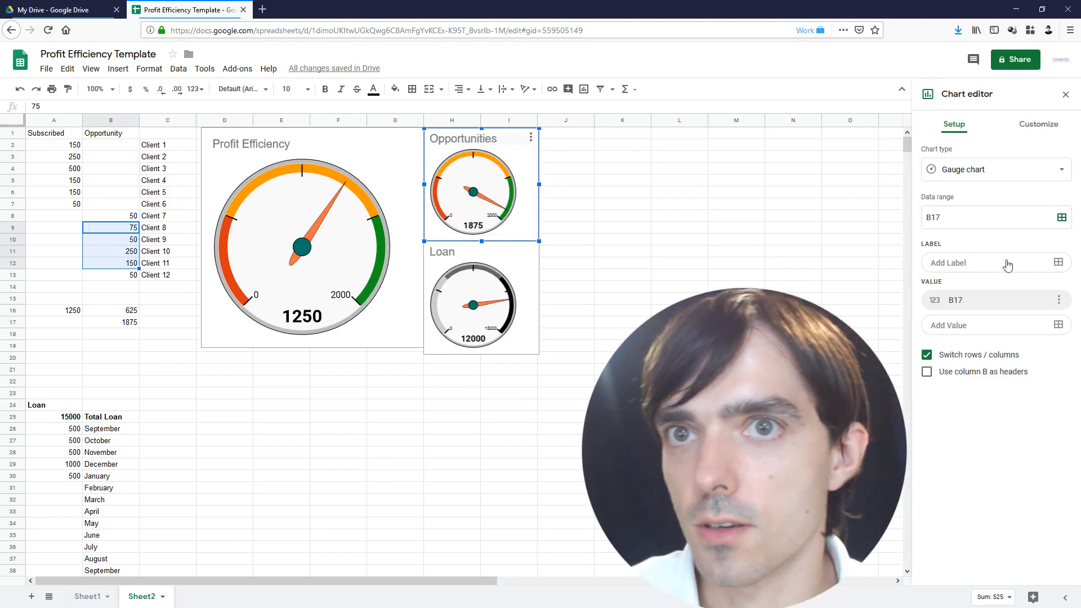
{"action": "left_click", "coordinate": [1059, 300]}
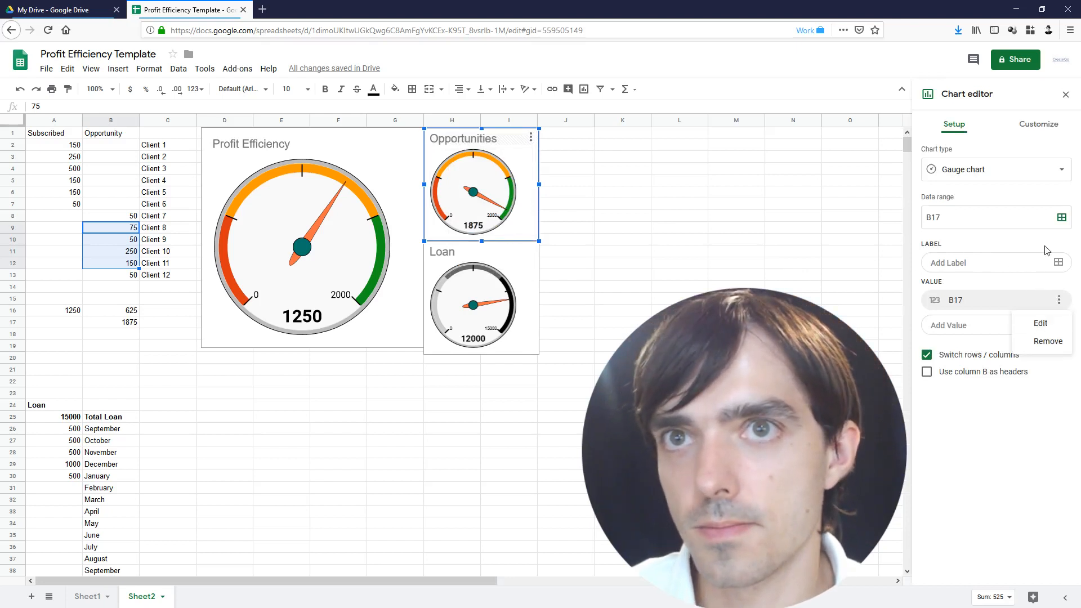
{"action": "left_click", "coordinate": [1039, 329]}
{"action": "left_click", "coordinate": [113, 322]}
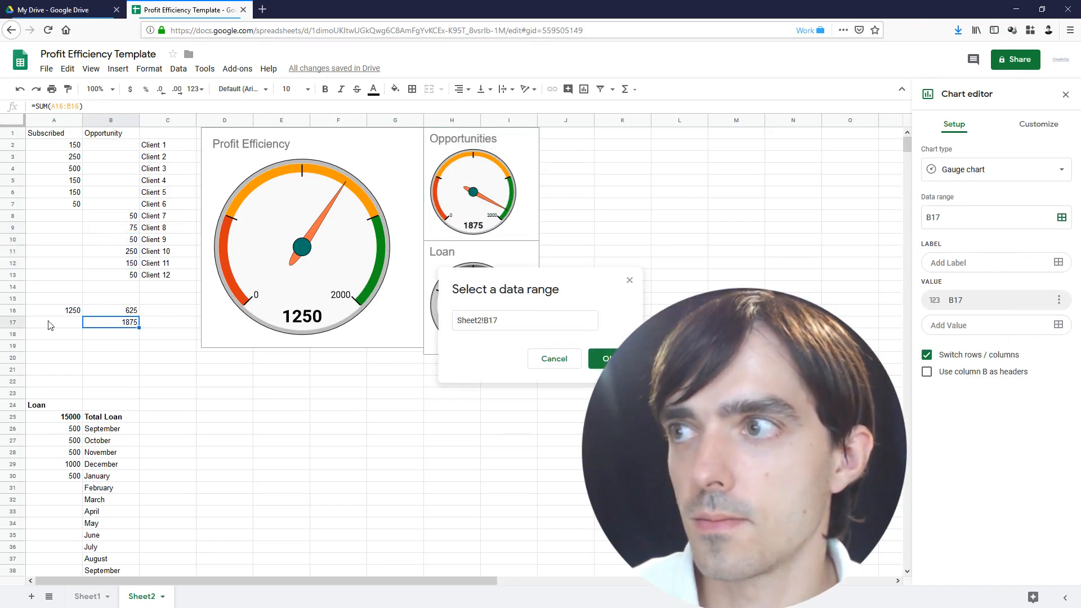
{"action": "left_click", "coordinate": [602, 359]}
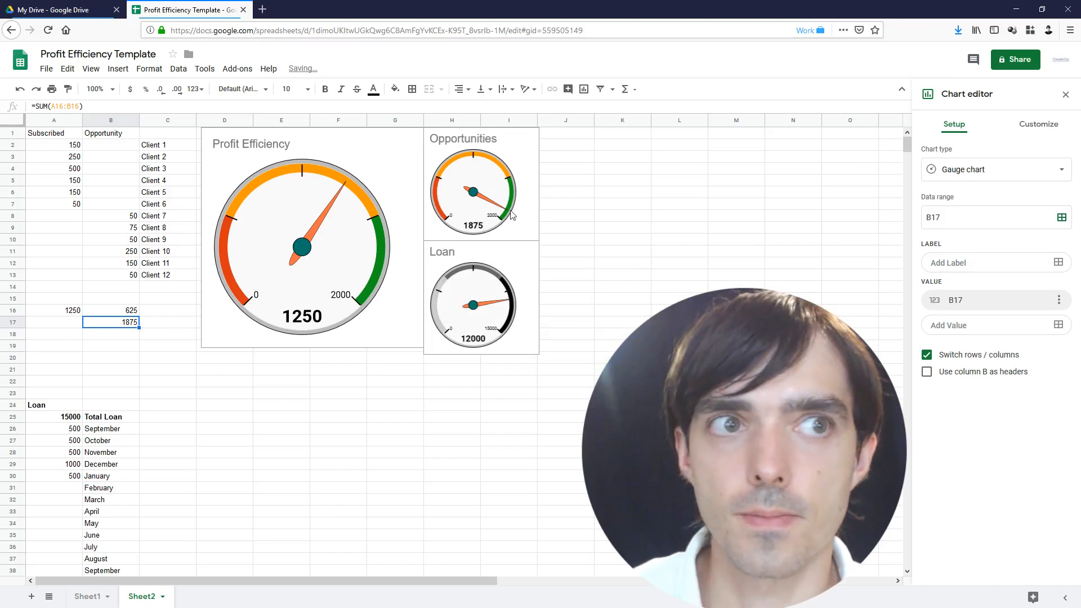
{"action": "left_click", "coordinate": [52, 422]}
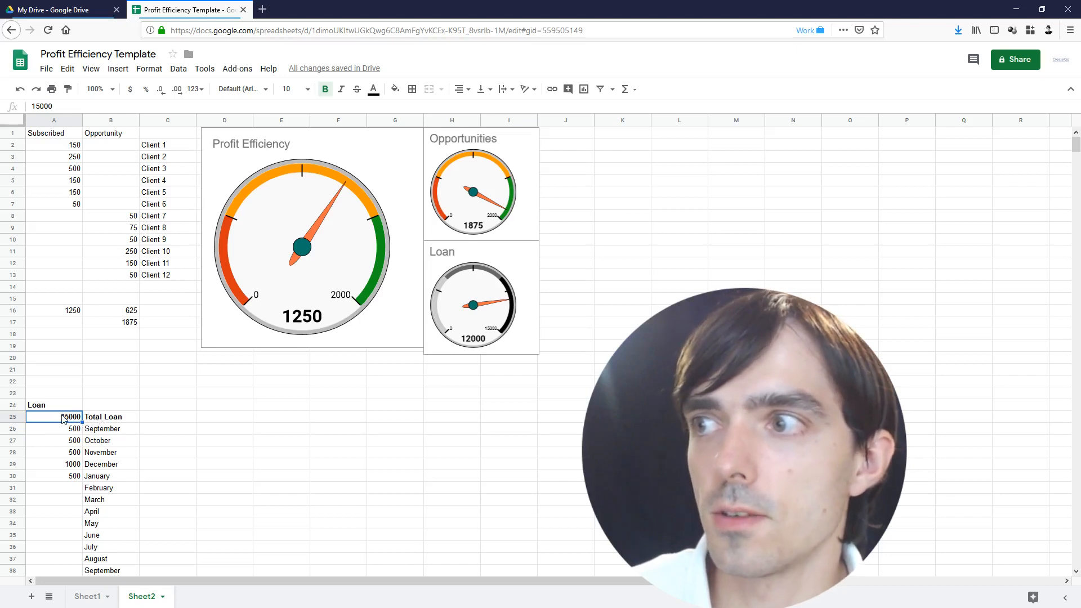
{"action": "left_click", "coordinate": [498, 334]}
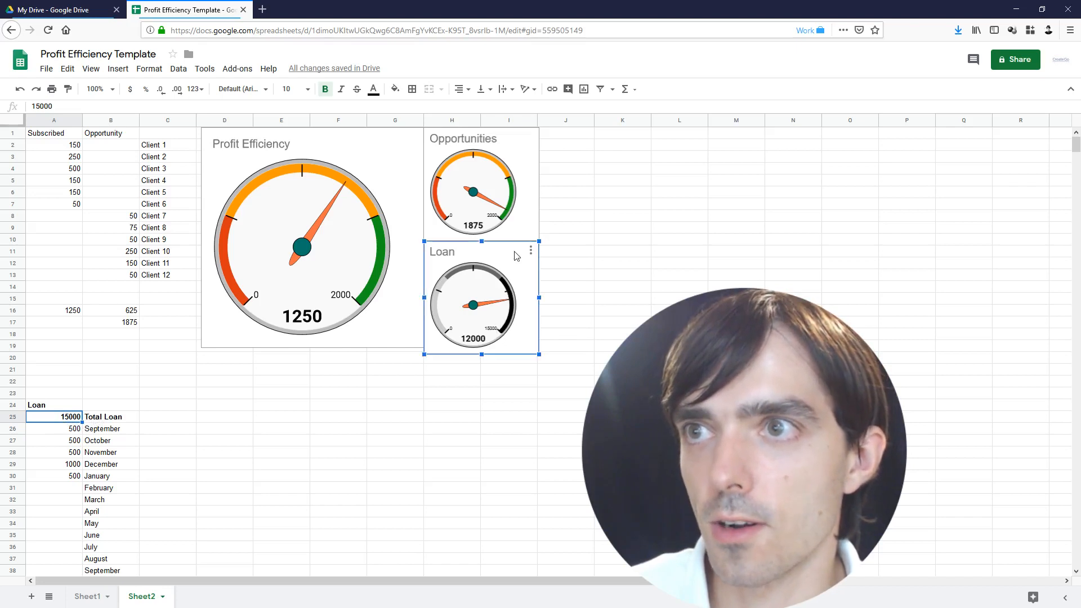
{"action": "left_click", "coordinate": [531, 250]}
{"action": "left_click", "coordinate": [491, 270]}
{"action": "left_click", "coordinate": [1048, 133]}
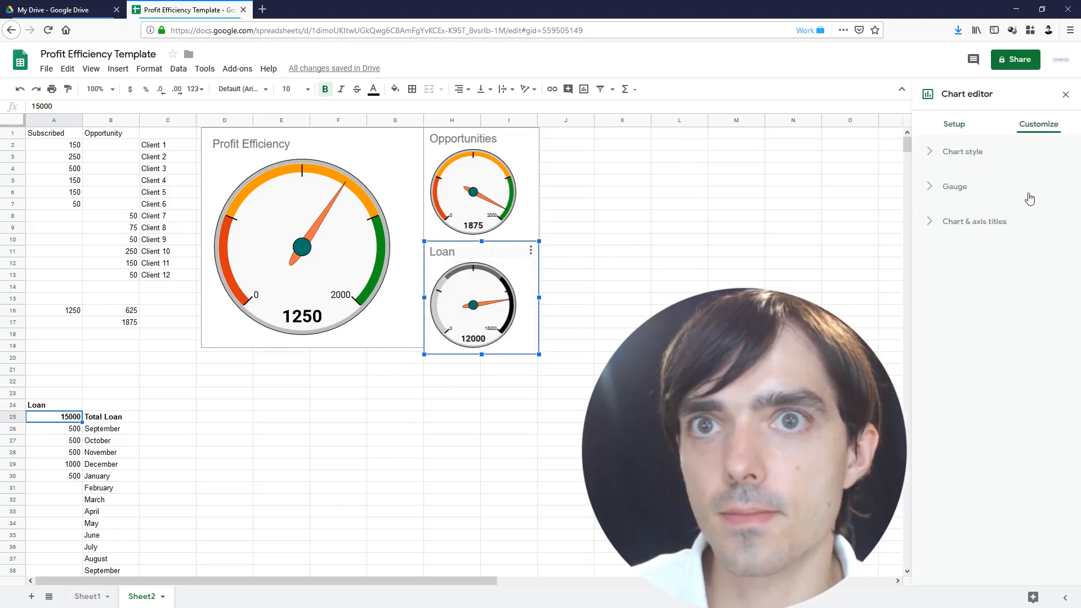
{"action": "left_click", "coordinate": [975, 186]}
{"action": "scroll", "coordinate": [997, 380], "scroll_direction": "down", "scroll_amount": 1}
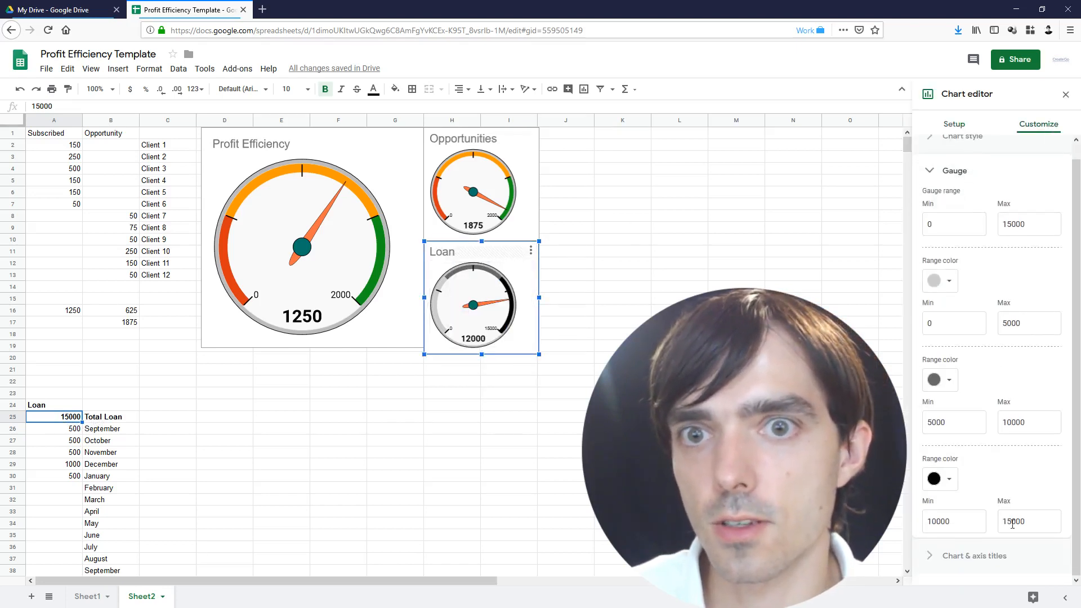
{"action": "left_click", "coordinate": [953, 221]}
{"action": "left_click", "coordinate": [1013, 223]}
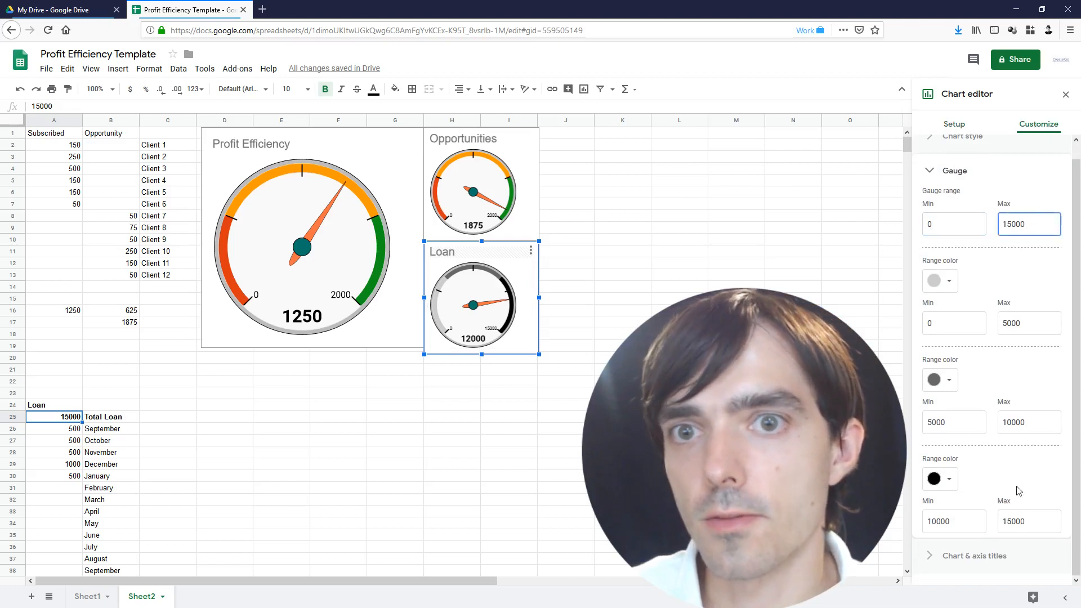
{"action": "left_click", "coordinate": [1034, 521]}
{"action": "left_click", "coordinate": [964, 524]}
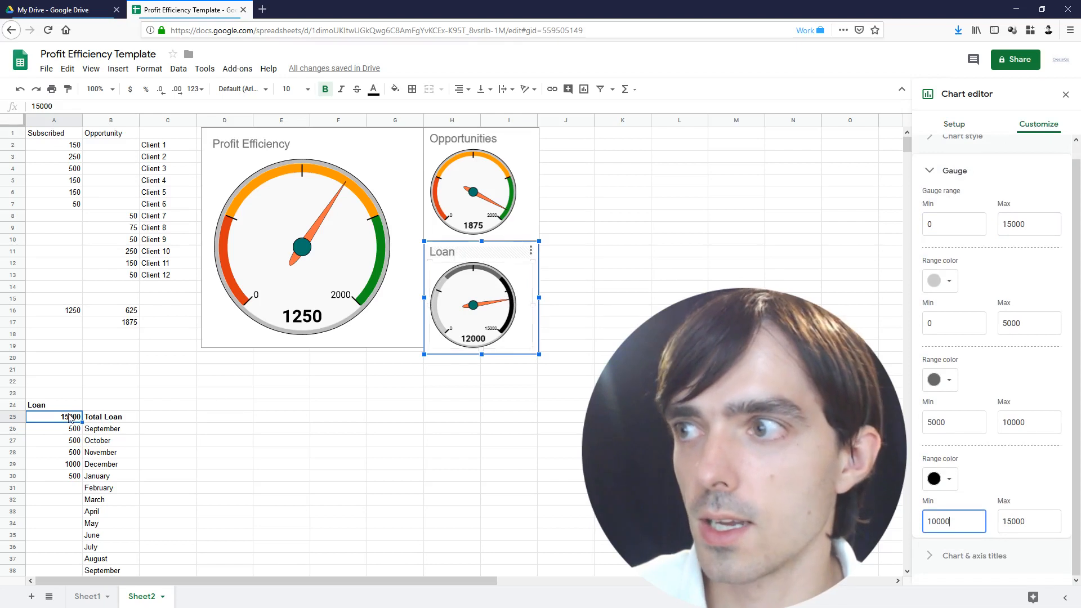
{"action": "left_click", "coordinate": [74, 432]}
{"action": "left_click", "coordinate": [74, 443]}
{"action": "left_click", "coordinate": [72, 465]}
{"action": "left_click", "coordinate": [70, 478]}
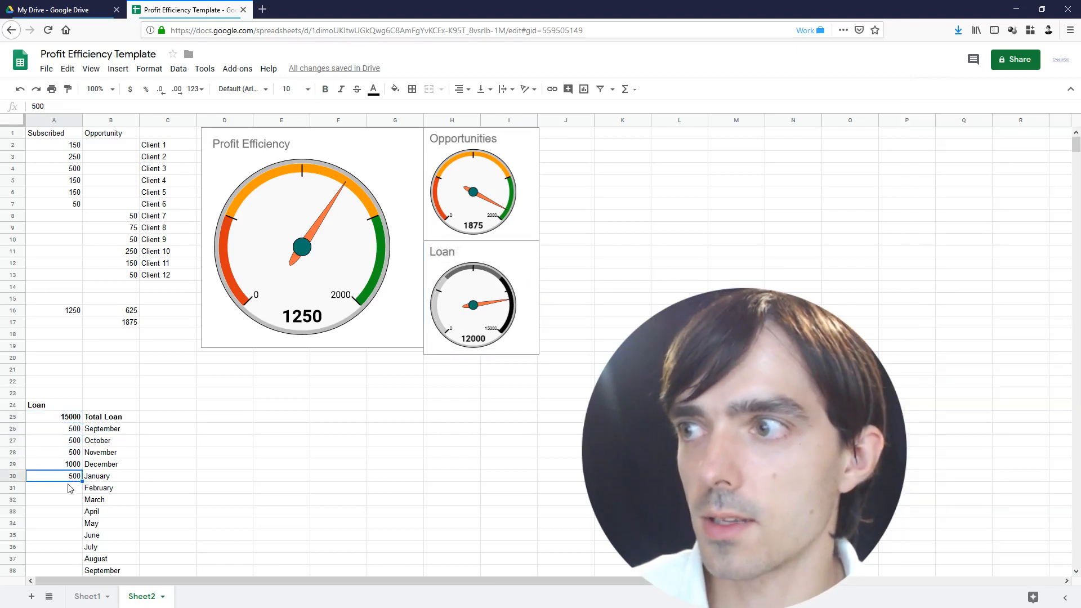
Enter loan payments of 500 for February and for March
{"action": "left_click", "coordinate": [68, 490]}
{"action": "type", "text": "500"}
{"action": "key", "text": "Return"}
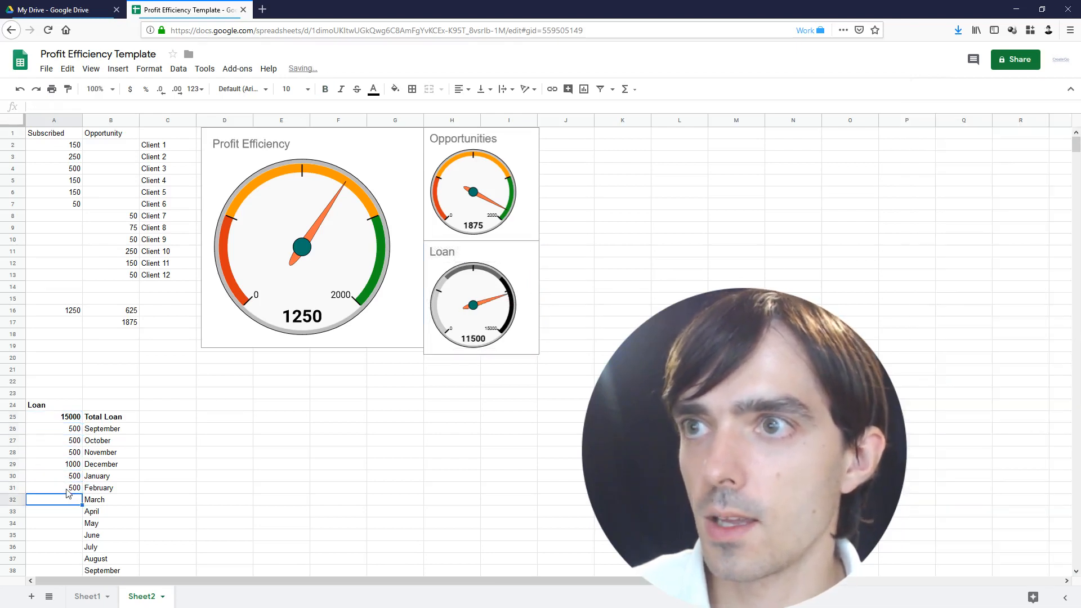
{"action": "type", "text": "500"}
{"action": "key", "text": "Return"}
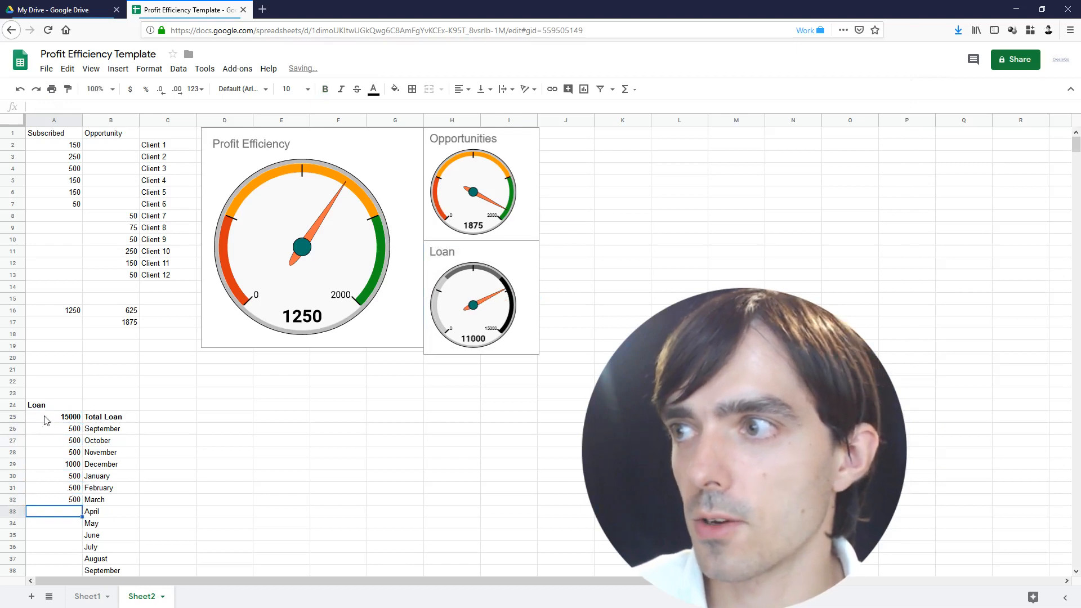
Select the monthly payment cells and clear the remaining-loan formula in A39
{"action": "left_click_drag", "start_coordinate": [55, 431], "coordinate": [59, 476]}
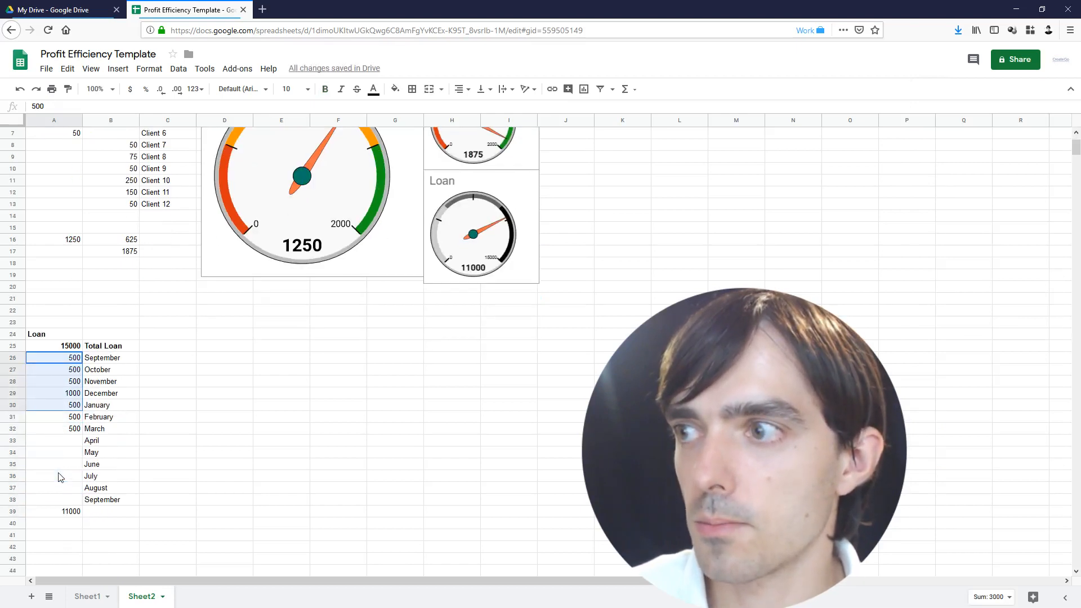
{"action": "scroll", "coordinate": [60, 476], "scroll_direction": "down", "scroll_amount": 2}
{"action": "left_click_drag", "start_coordinate": [59, 404], "coordinate": [73, 501]}
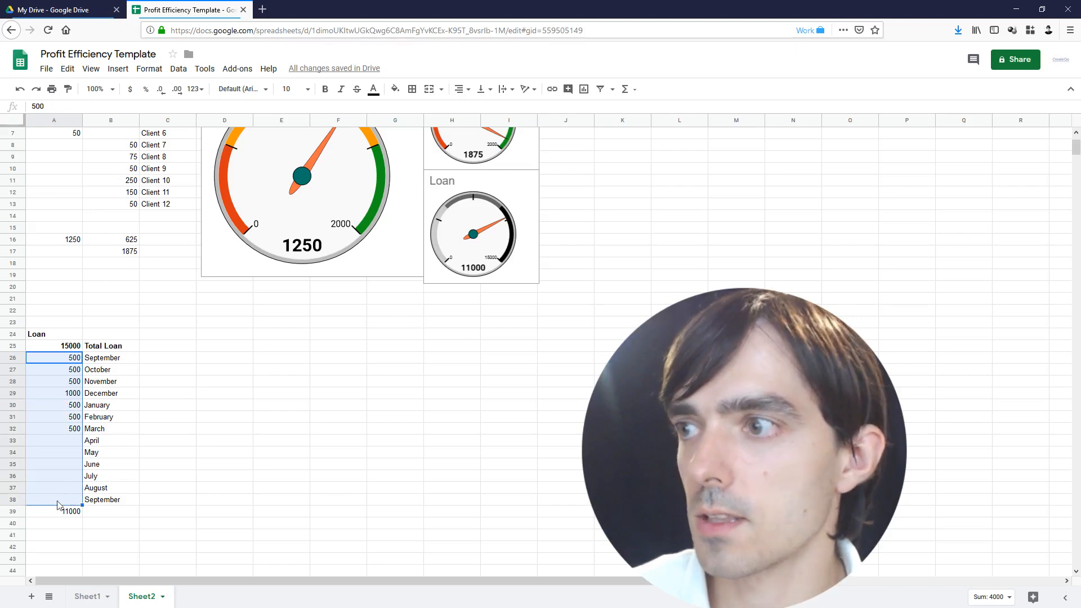
{"action": "left_click", "coordinate": [50, 515]}
{"action": "key", "text": "Delete"}
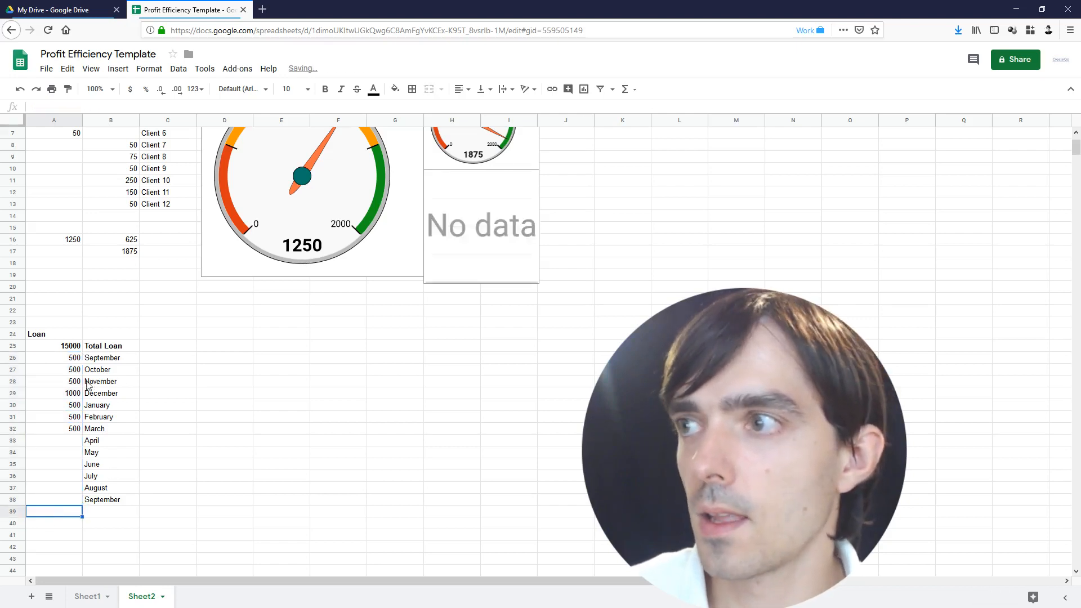
Rebuild A39 as the A25 loan total minus the SUM of monthly payments, giving 11000
{"action": "left_click_drag", "start_coordinate": [64, 359], "coordinate": [63, 500]}
{"action": "left_click", "coordinate": [625, 89]}
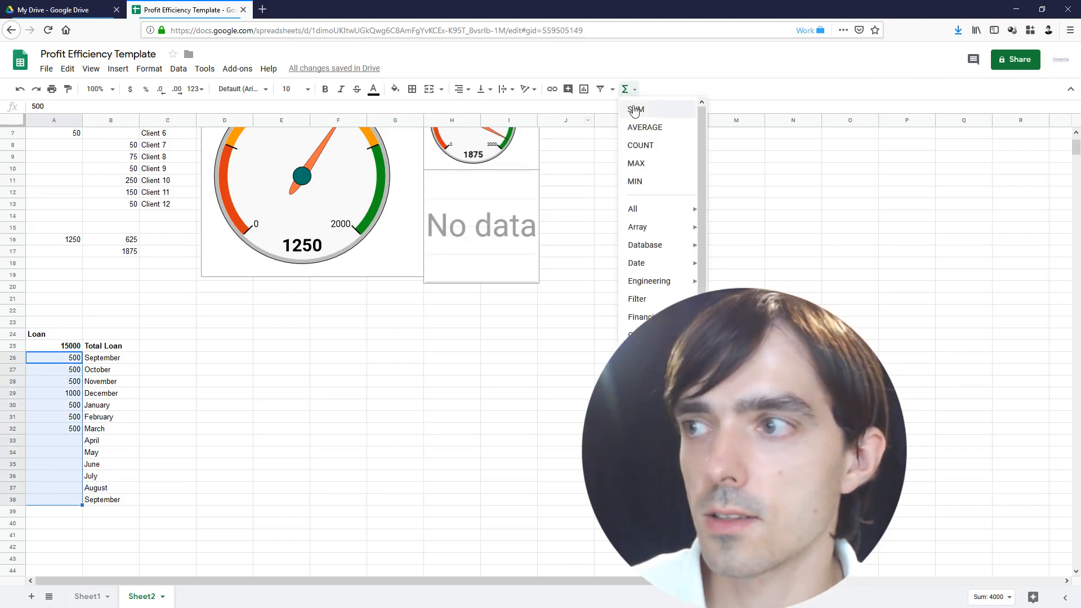
{"action": "left_click", "coordinate": [630, 105]}
{"action": "left_click", "coordinate": [30, 511]}
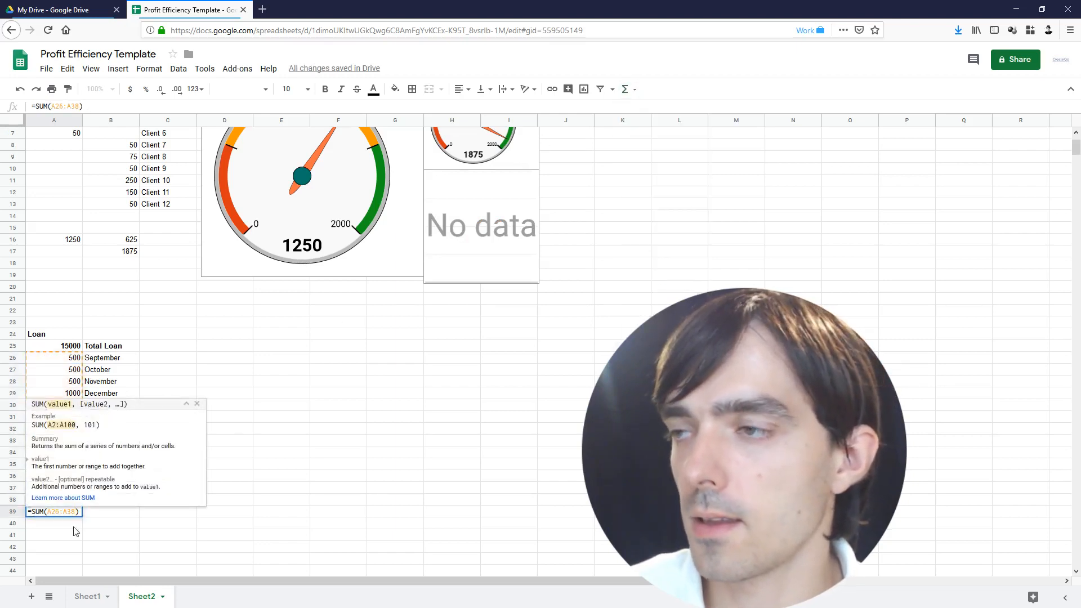
{"action": "left_click", "coordinate": [70, 349]}
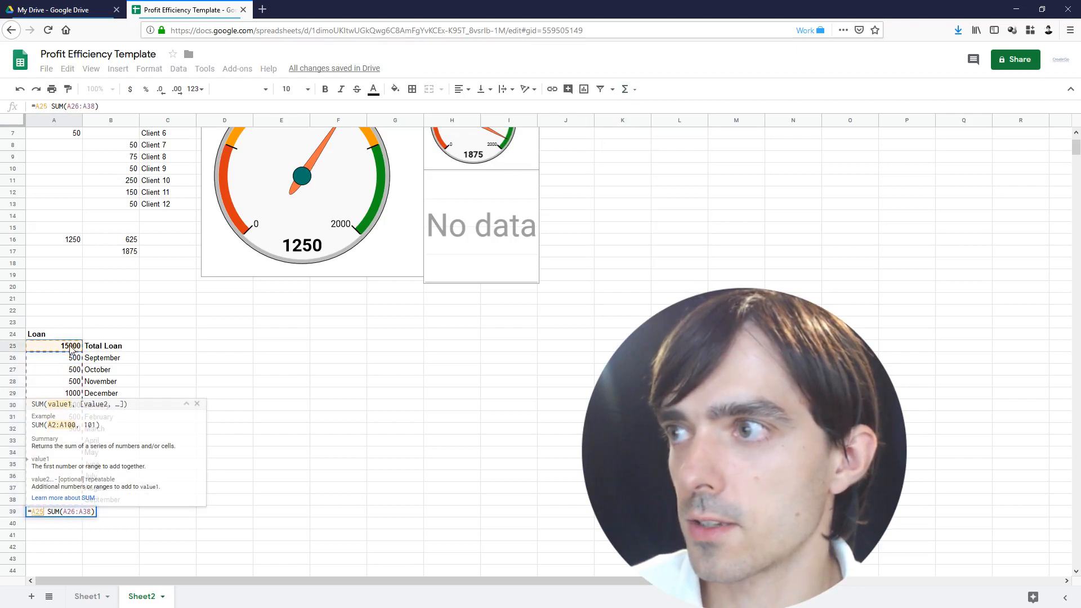
{"action": "type", "text": "-"}
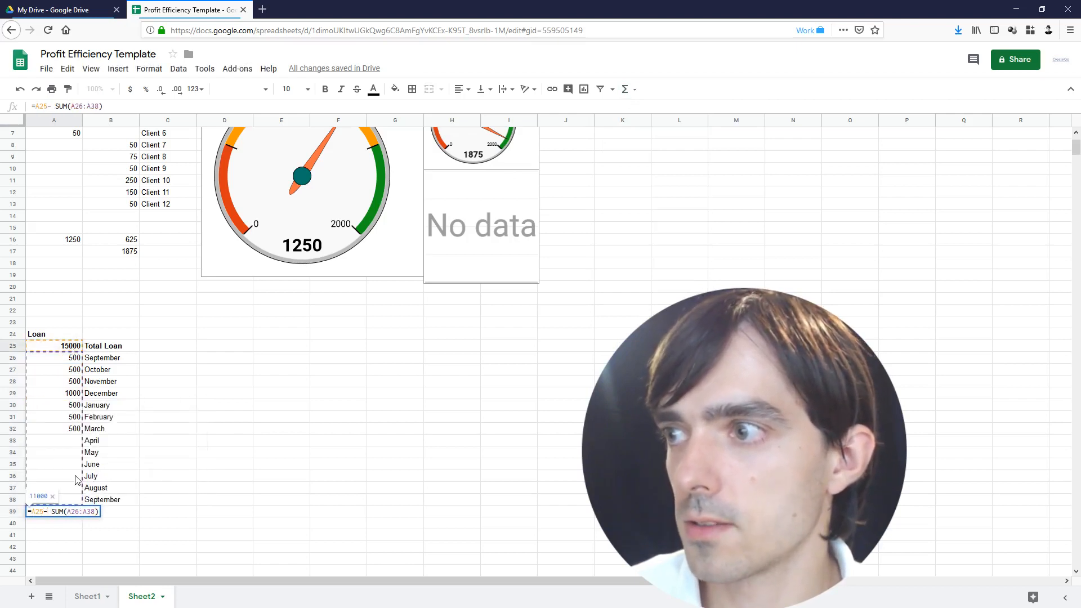
{"action": "key", "text": "BackSpace"}
{"action": "key", "text": "Return"}
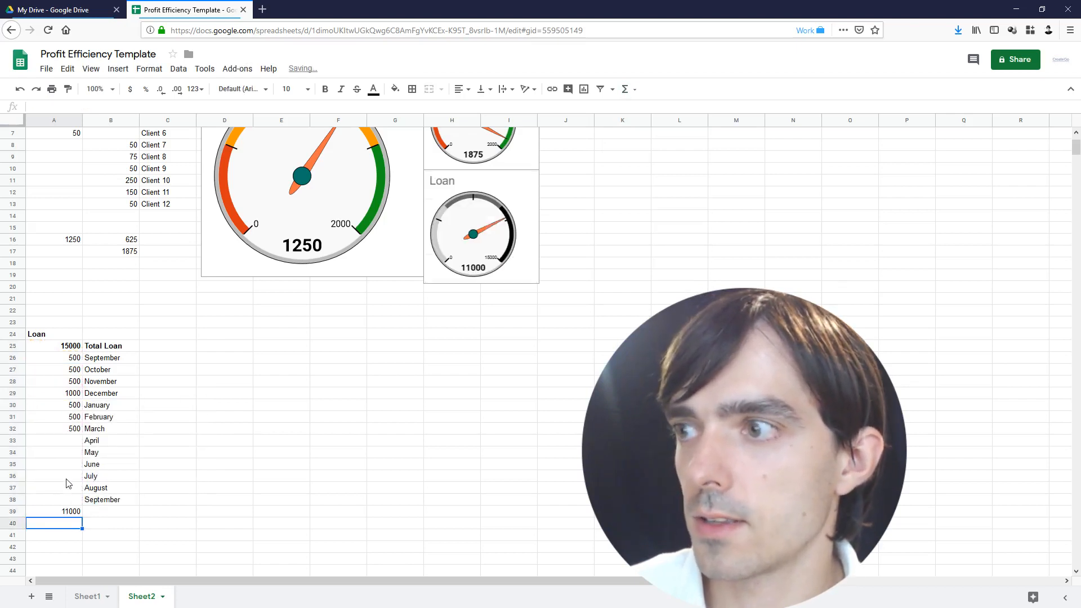
{"action": "left_click", "coordinate": [64, 511]}
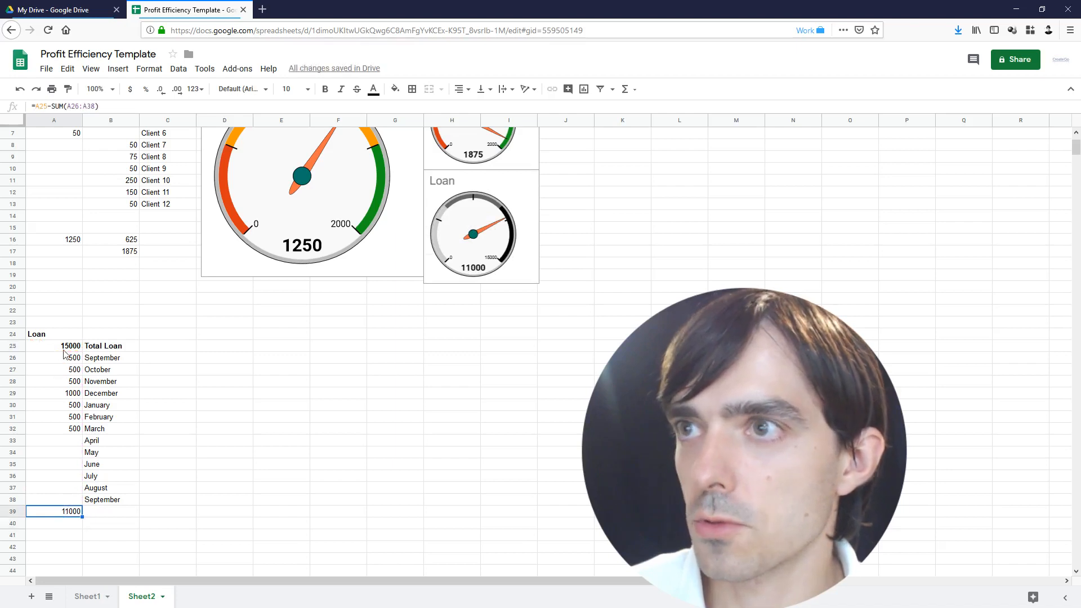
Check the 15000 loan total in A25 against the sum of monthly payments
{"action": "left_click_drag", "start_coordinate": [65, 356], "coordinate": [66, 419]}
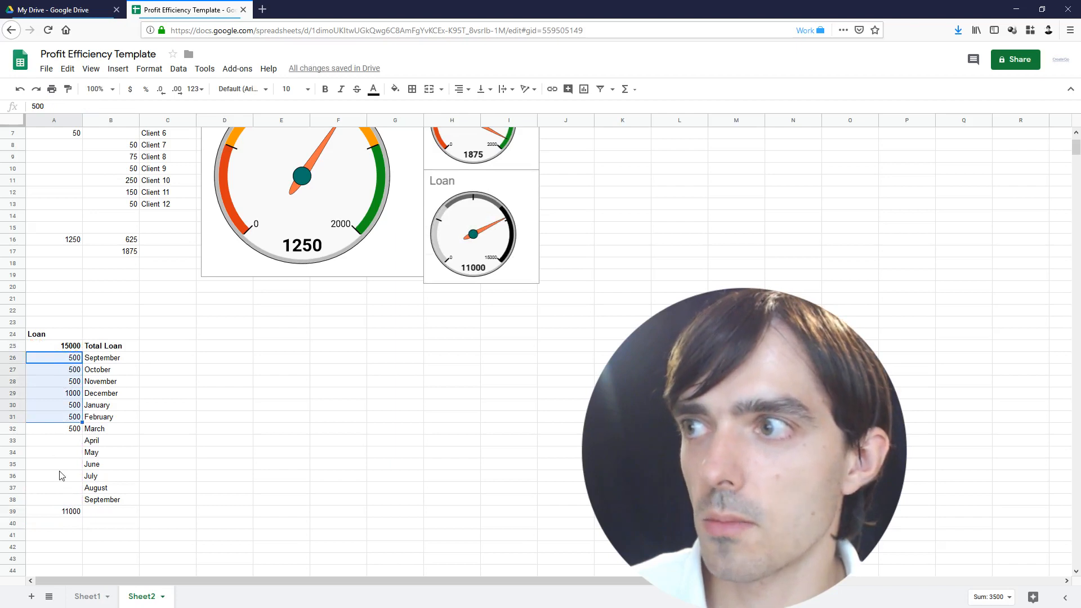
{"action": "left_click", "coordinate": [71, 344]}
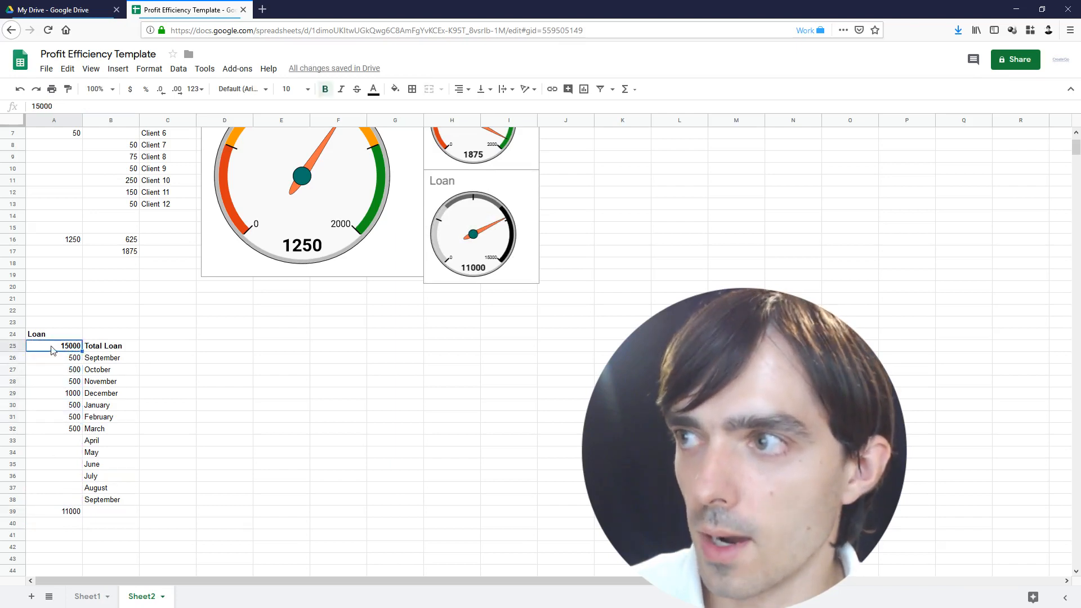
{"action": "left_click", "coordinate": [69, 362]}
{"action": "left_click_drag", "start_coordinate": [68, 371], "coordinate": [70, 498]}
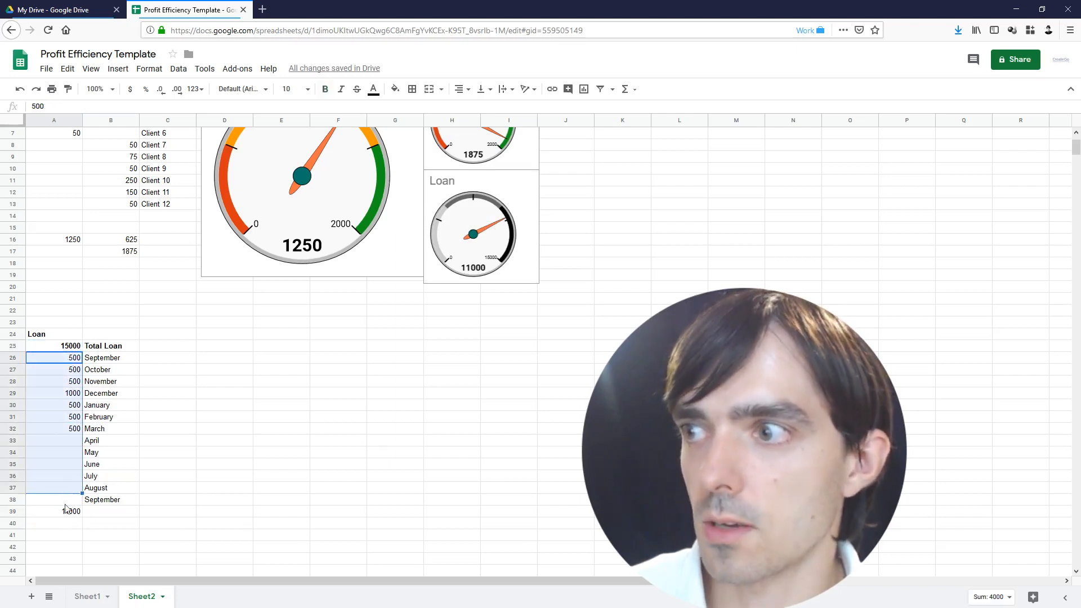
{"action": "left_click", "coordinate": [59, 418]}
Enter 1000 as April's loan amount, lowering the remaining loan to 10000
{"action": "left_click", "coordinate": [60, 445]}
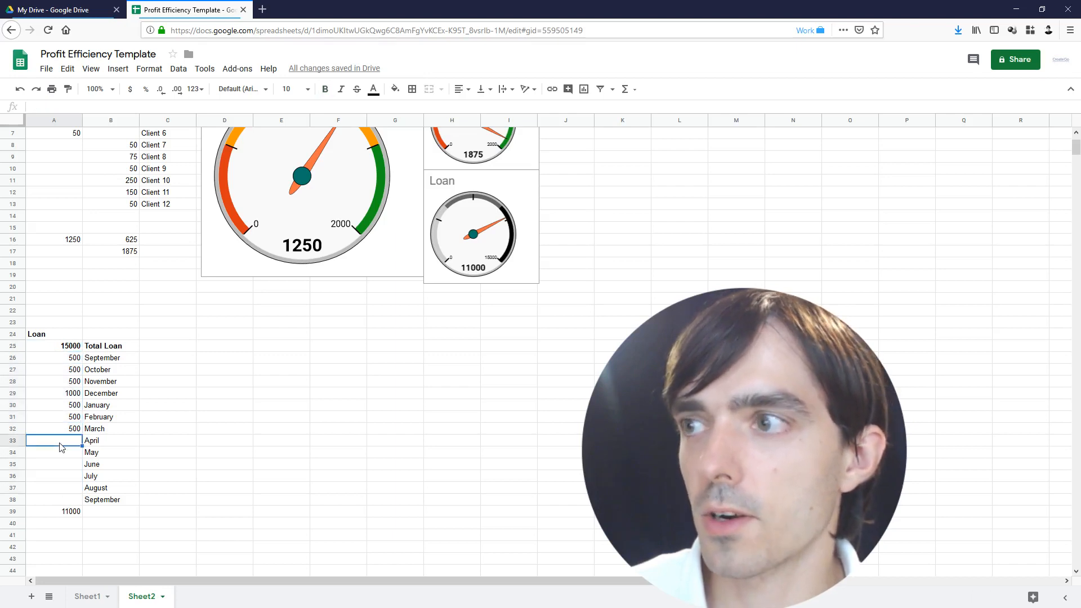
{"action": "type", "text": "1000"}
{"action": "key", "text": "Return"}
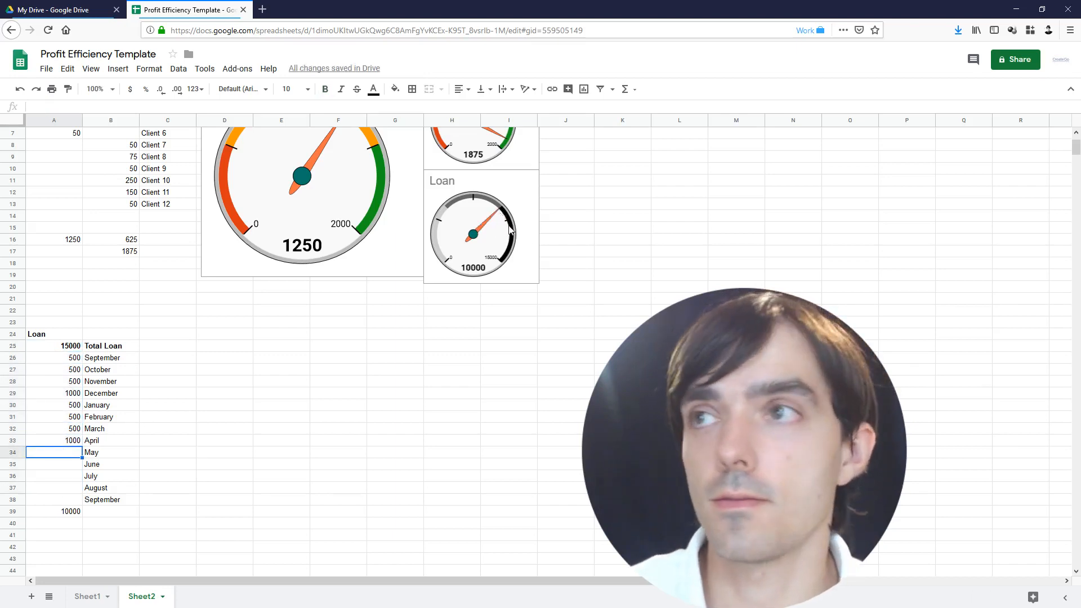
{"action": "scroll", "coordinate": [510, 231], "scroll_direction": "up", "scroll_amount": 2}
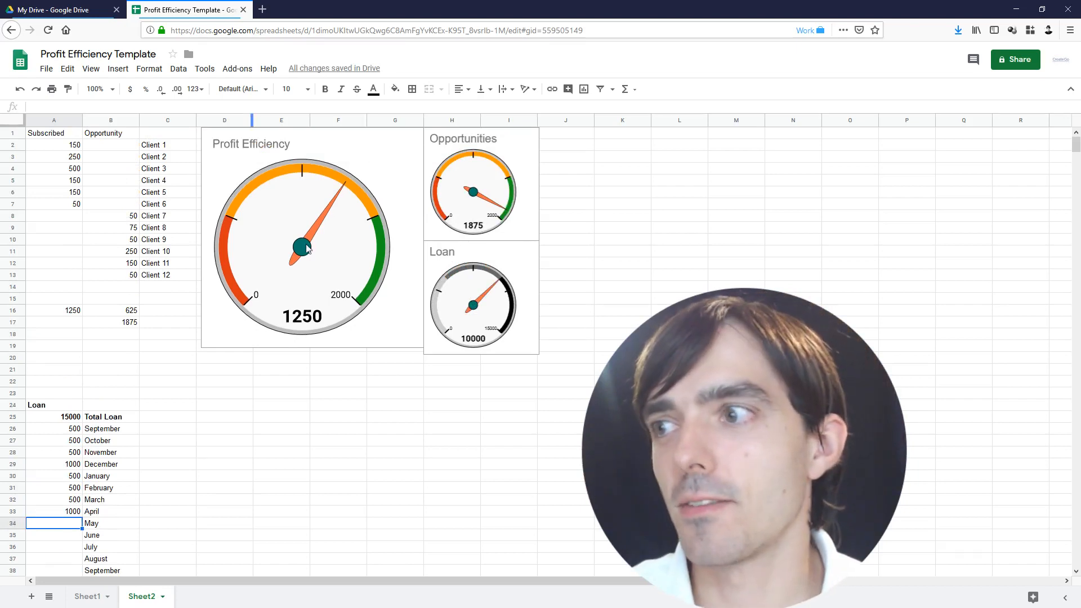
On Sheet1, change the A1 header to 'Clients May' and select the client block
{"action": "left_click", "coordinate": [87, 597]}
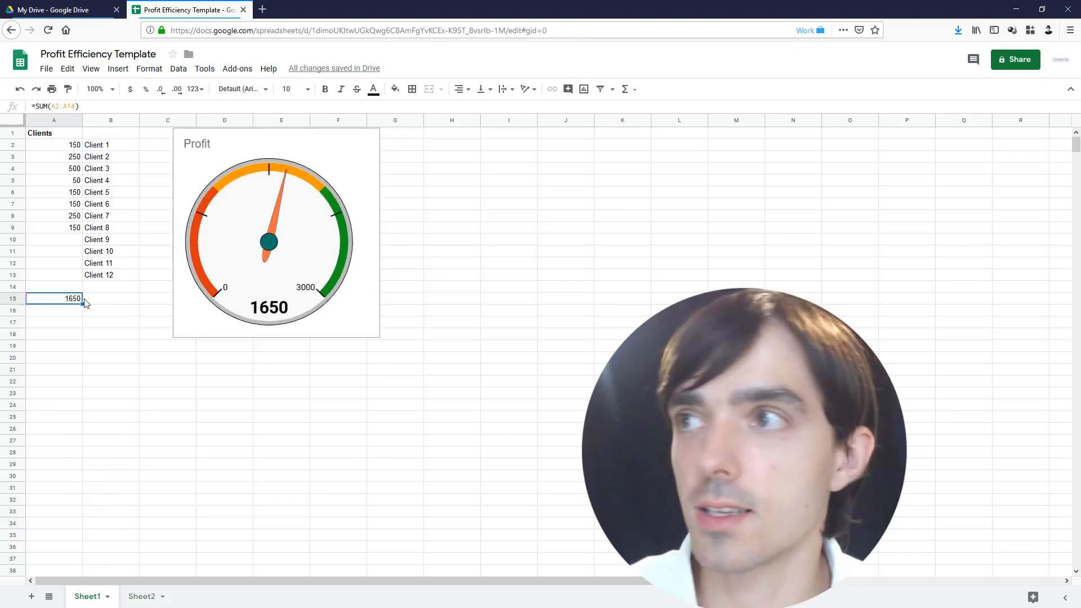
{"action": "left_click", "coordinate": [66, 135]}
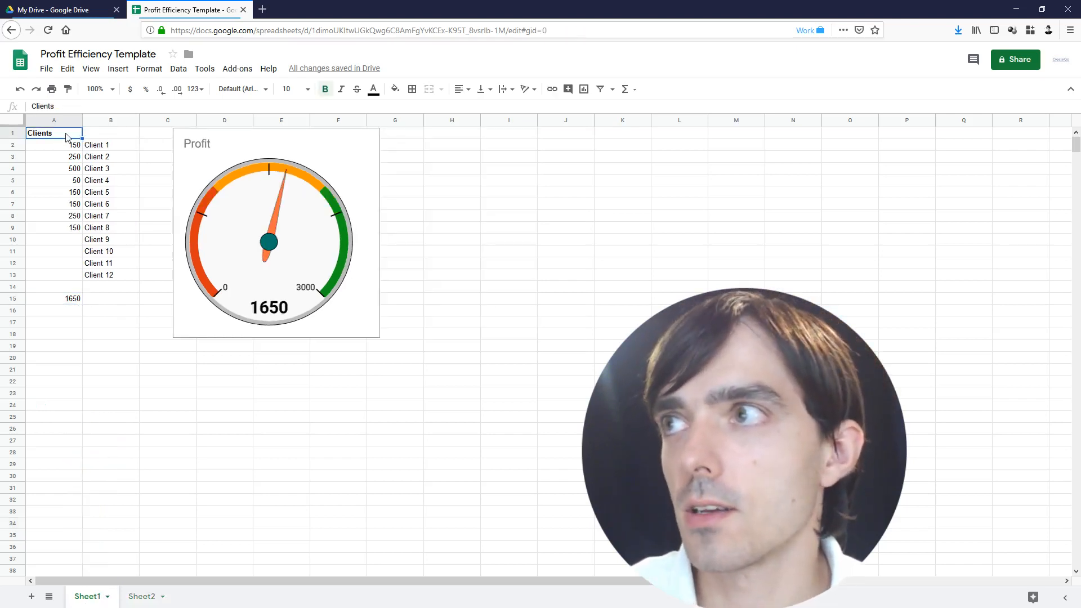
{"action": "double_click", "coordinate": [70, 135]}
{"action": "type", "text": "M"}
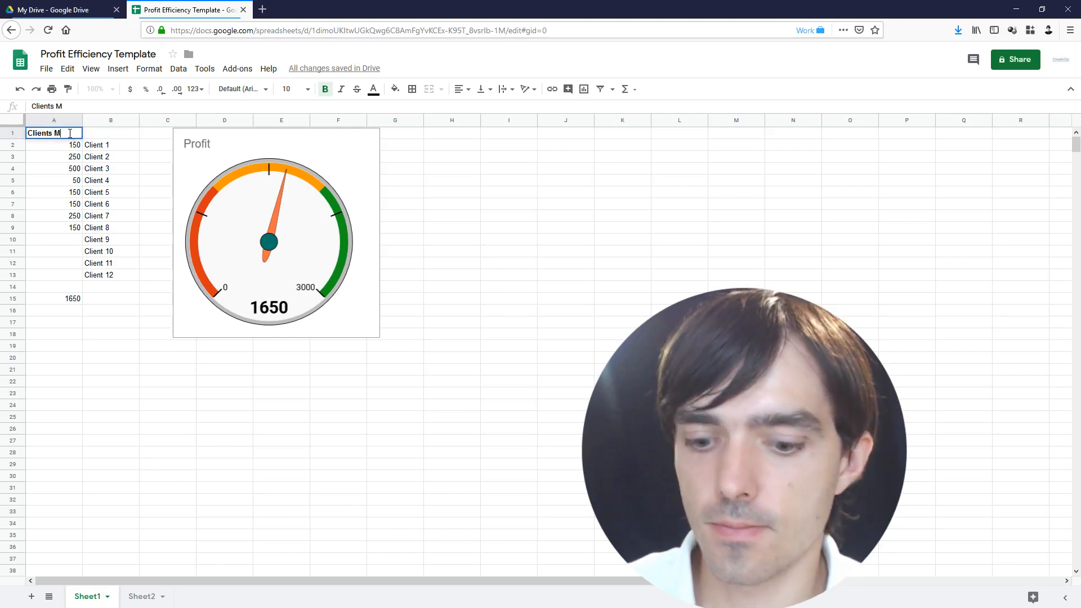
{"action": "type", "text": "ay"}
{"action": "key", "text": "Return"}
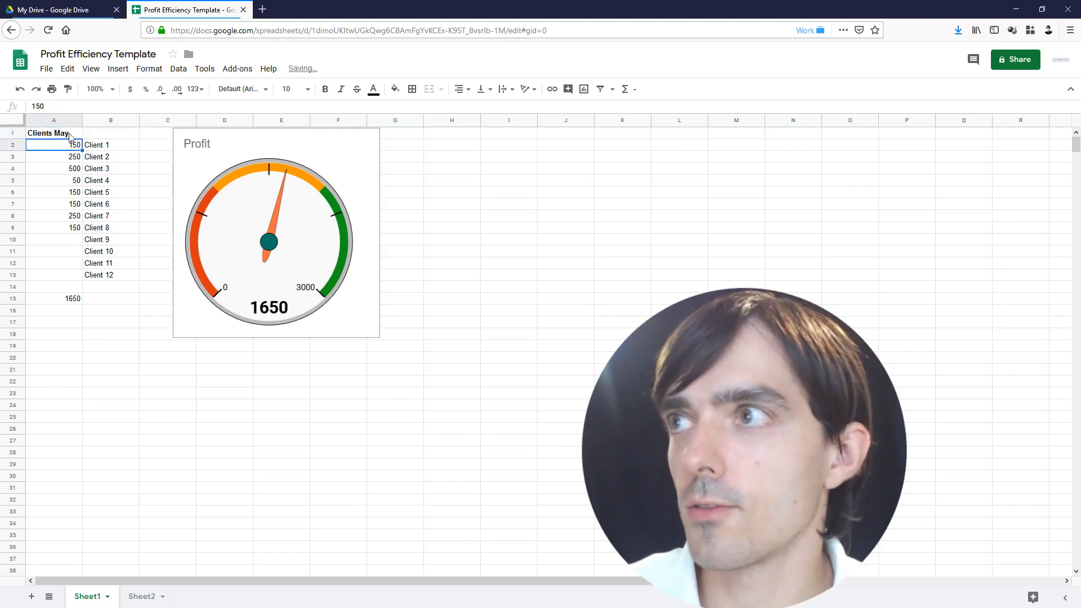
{"action": "left_click_drag", "start_coordinate": [66, 136], "coordinate": [103, 301]}
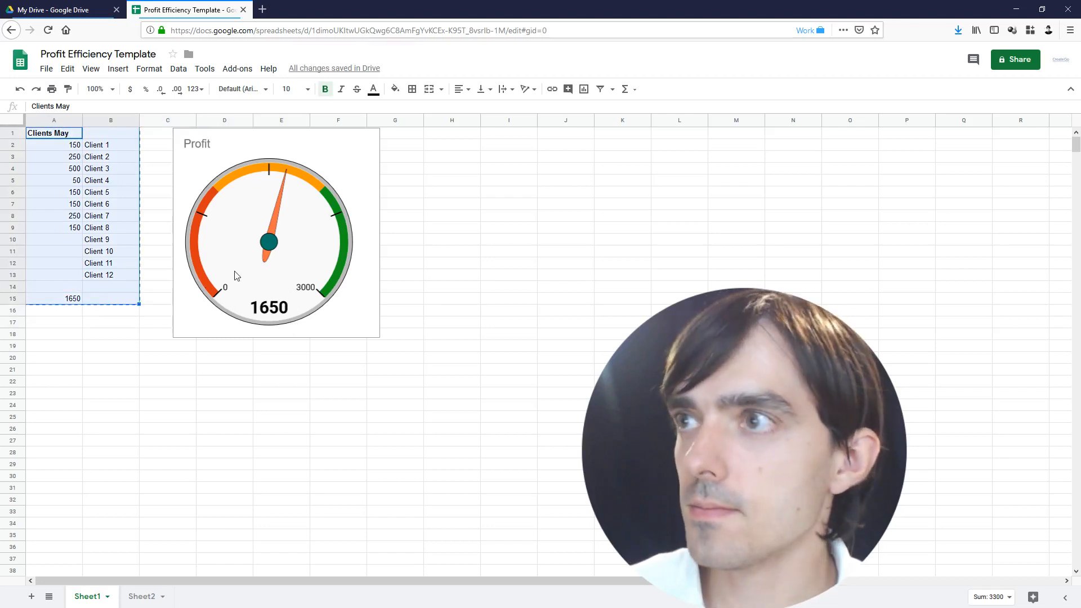
Move the Profit gauge below the client block, shrink it to columns A–B, and select A1:B15
{"action": "left_click", "coordinate": [269, 243]}
{"action": "left_click_drag", "start_coordinate": [268, 243], "coordinate": [122, 424]}
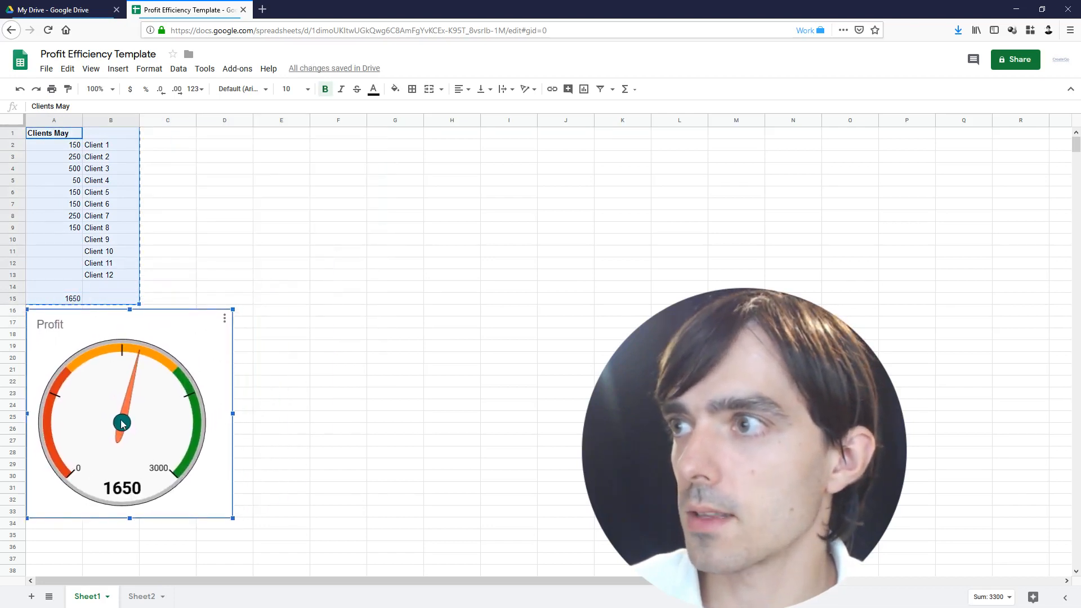
{"action": "left_click_drag", "start_coordinate": [233, 518], "coordinate": [139, 424]}
{"action": "left_click", "coordinate": [178, 405]}
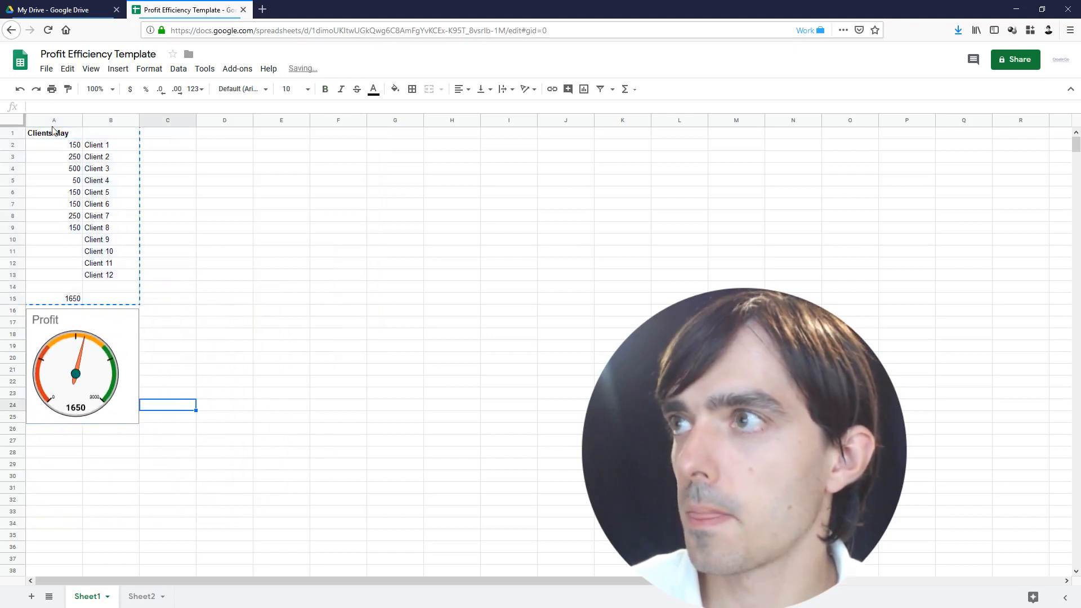
{"action": "left_click_drag", "start_coordinate": [34, 133], "coordinate": [117, 301]}
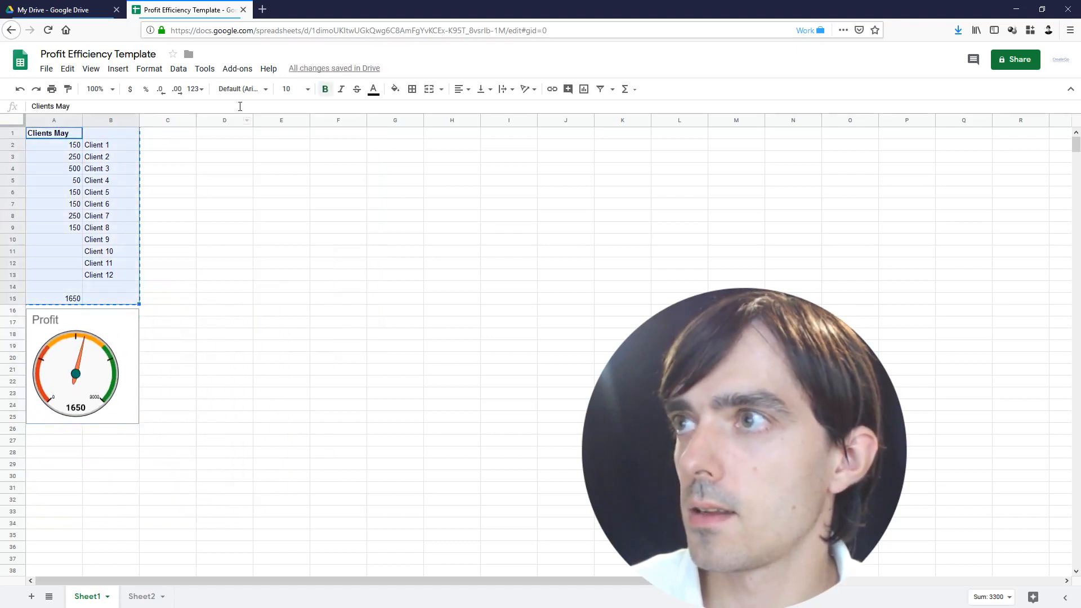
Paste the client block into C1 and retitle C1 'Clients September'
{"action": "left_click", "coordinate": [162, 135]}
{"action": "key", "text": "ctrl+v"}
{"action": "left_click", "coordinate": [170, 137]}
{"action": "double_click", "coordinate": [171, 138]}
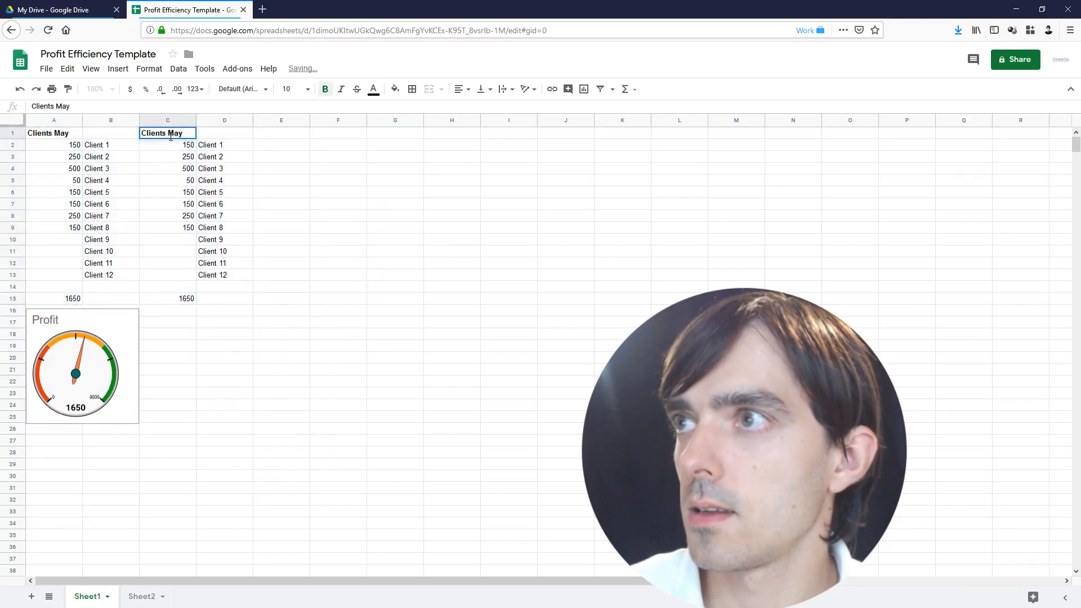
{"action": "left_click_drag", "start_coordinate": [168, 133], "coordinate": [183, 133]}
{"action": "left_click", "coordinate": [63, 133]}
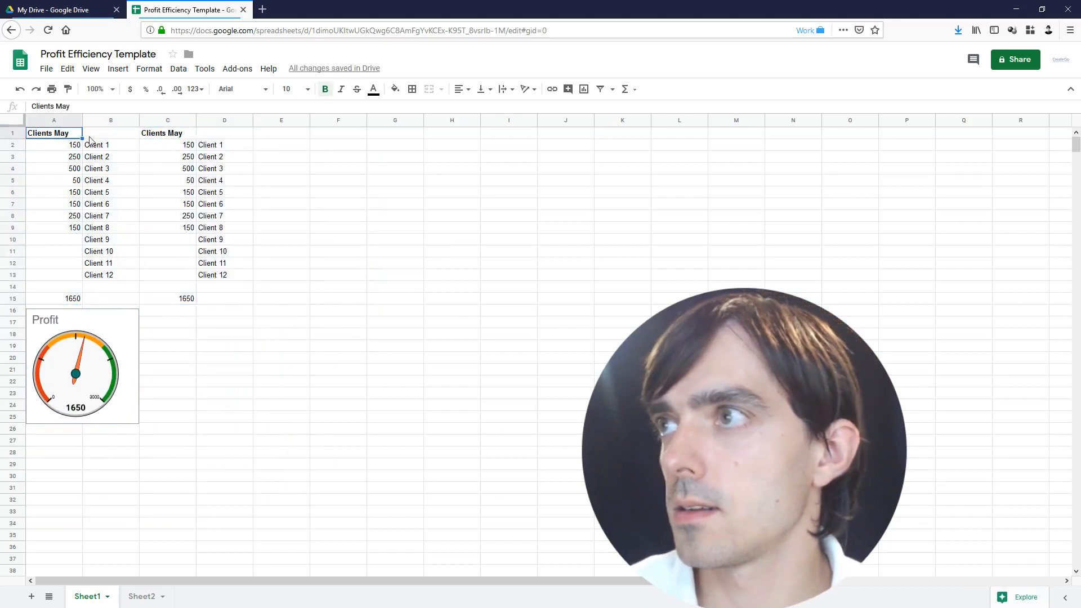
{"action": "double_click", "coordinate": [74, 133]}
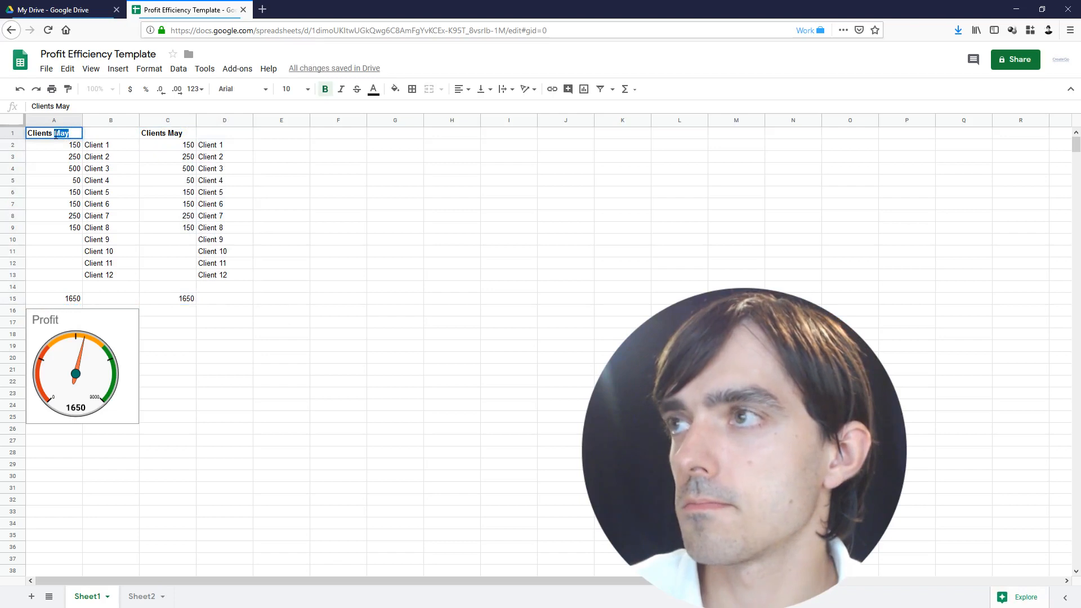
{"action": "left_click", "coordinate": [178, 136]}
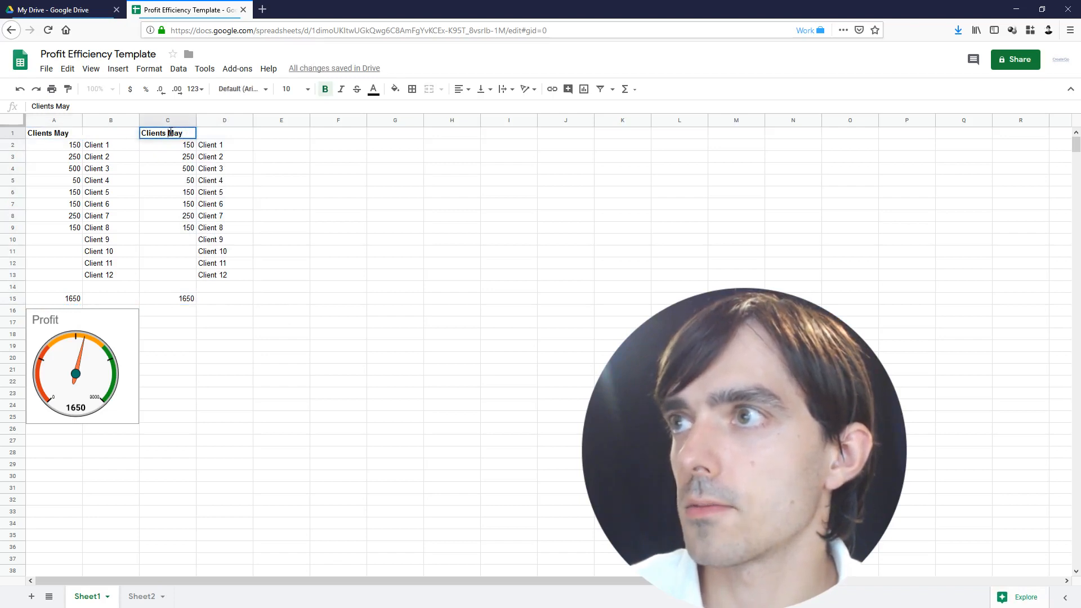
{"action": "double_click", "coordinate": [176, 133]}
{"action": "type", "text": "Sep"}
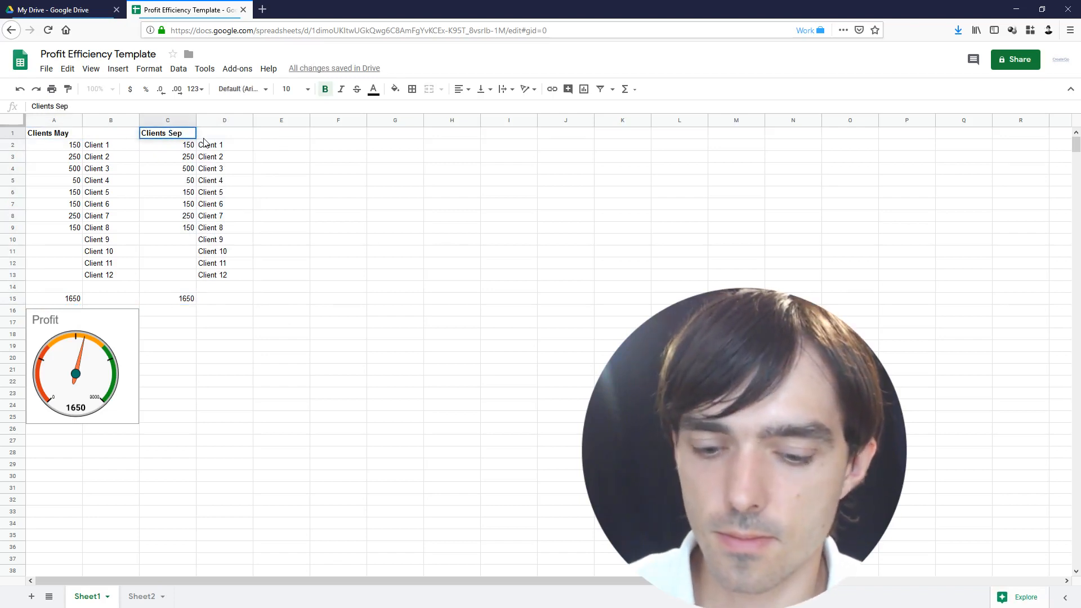
{"action": "type", "text": "tember"}
{"action": "key", "text": "Return"}
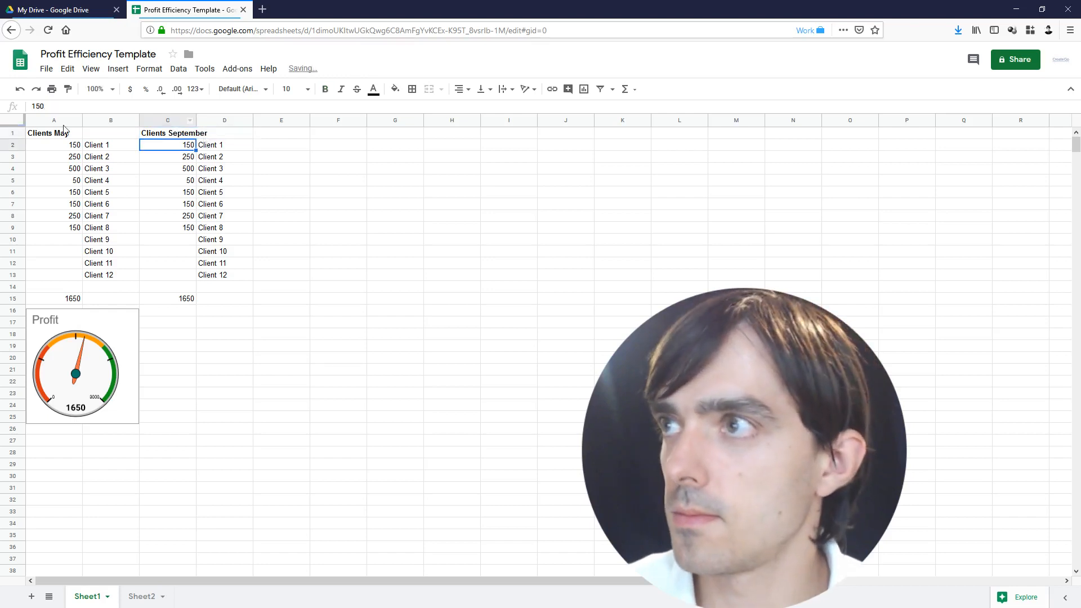
Rename the A1 header to 'Clients Octomber'
{"action": "left_click", "coordinate": [49, 135]}
{"action": "double_click", "coordinate": [54, 134]}
{"action": "type", "text": "Oc"}
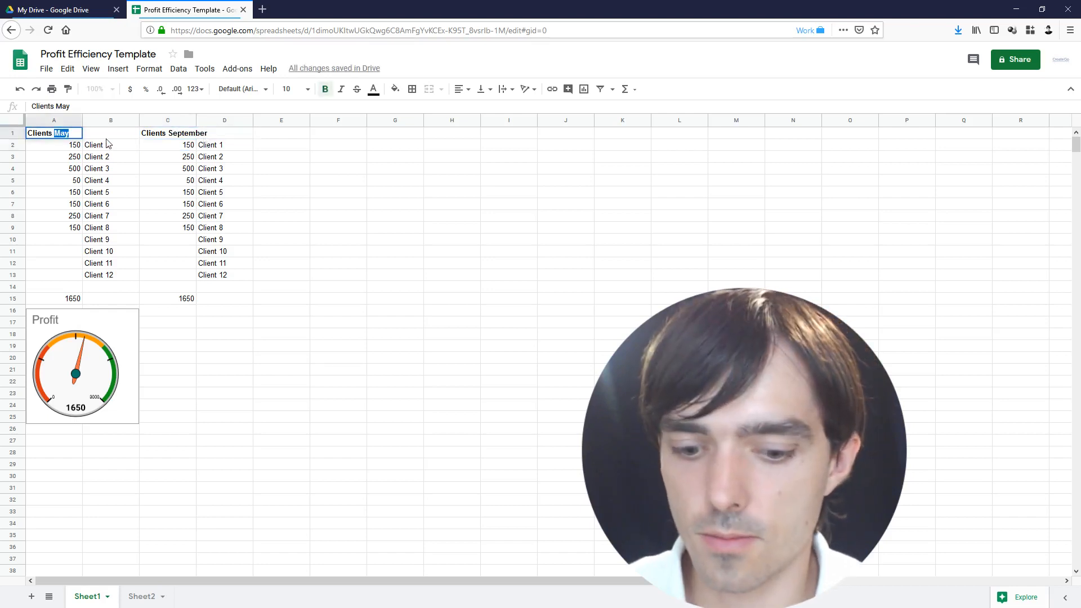
{"action": "type", "text": "tomber"}
{"action": "key", "text": "Return"}
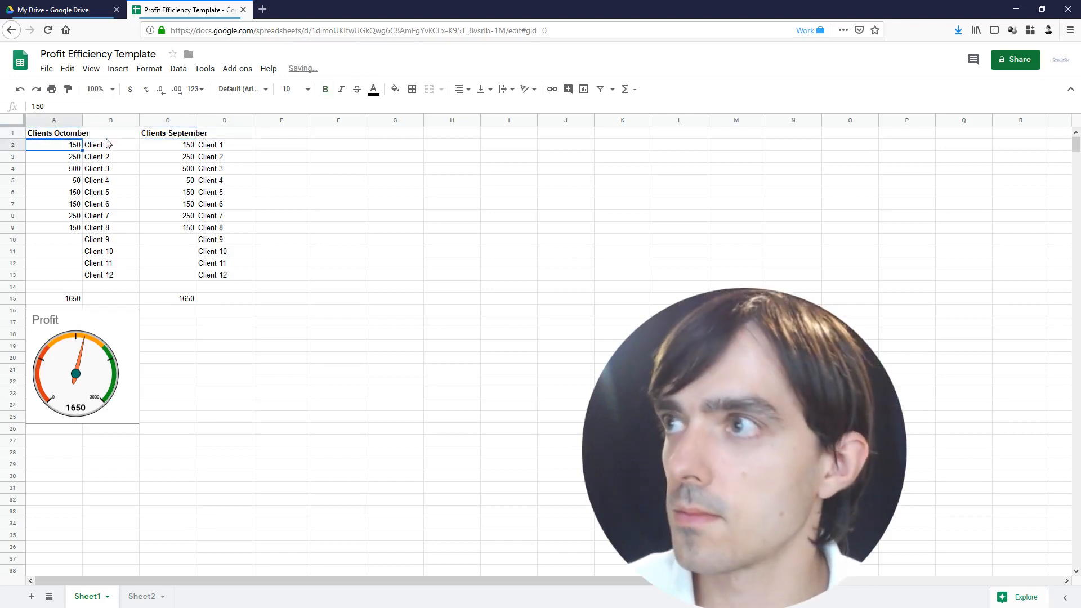
Copy and paste the Profit gauge, then delete that pasted duplicate
{"action": "left_click", "coordinate": [101, 359]}
{"action": "key", "text": "ctrl+c"}
{"action": "key", "text": "ctrl+v"}
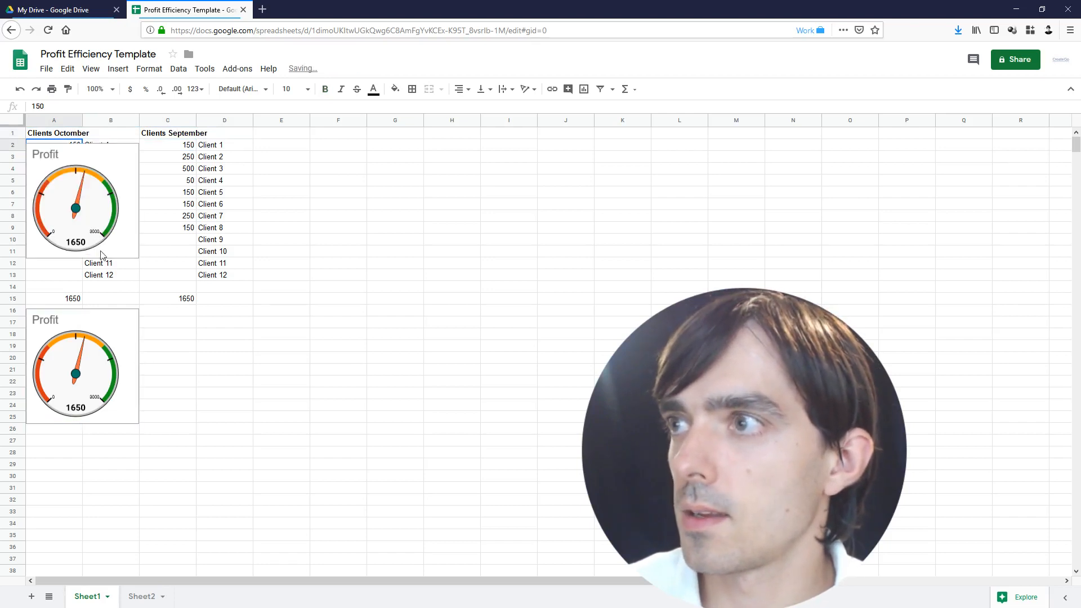
{"action": "double_click", "coordinate": [106, 186]}
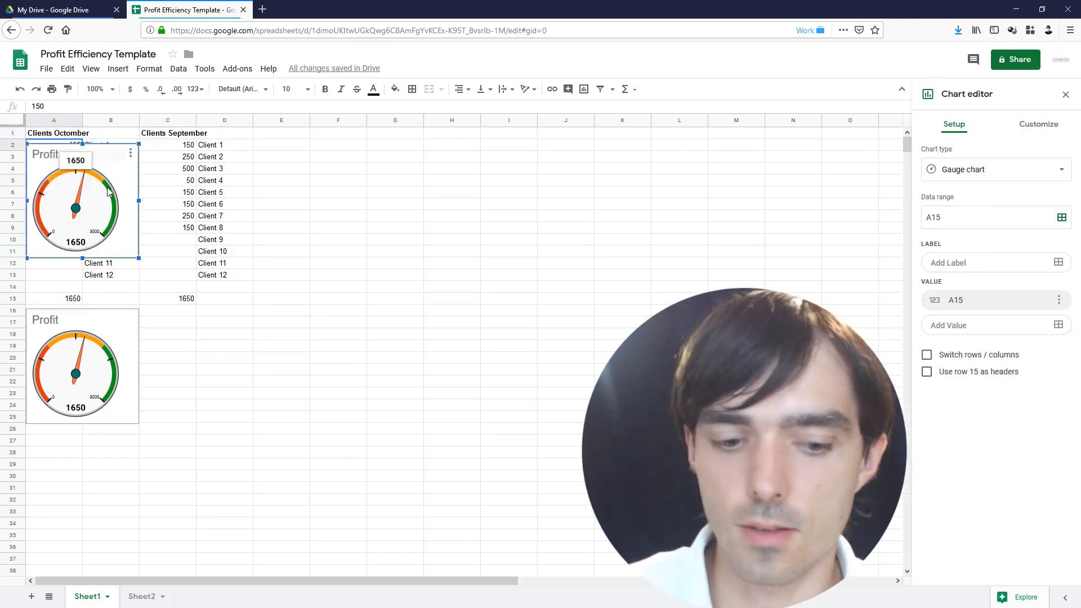
{"action": "key", "text": "Delete"}
Copy the Profit gauge through the Edit menu and paste a duplicate with Ctrl+V
{"action": "right_click", "coordinate": [79, 368]}
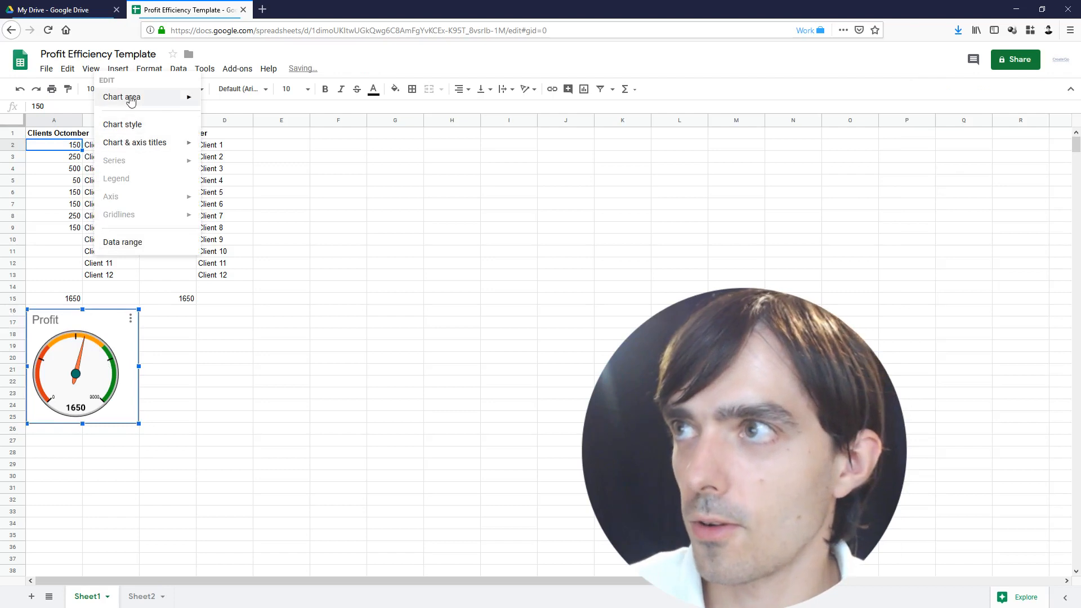
{"action": "double_click", "coordinate": [66, 385]}
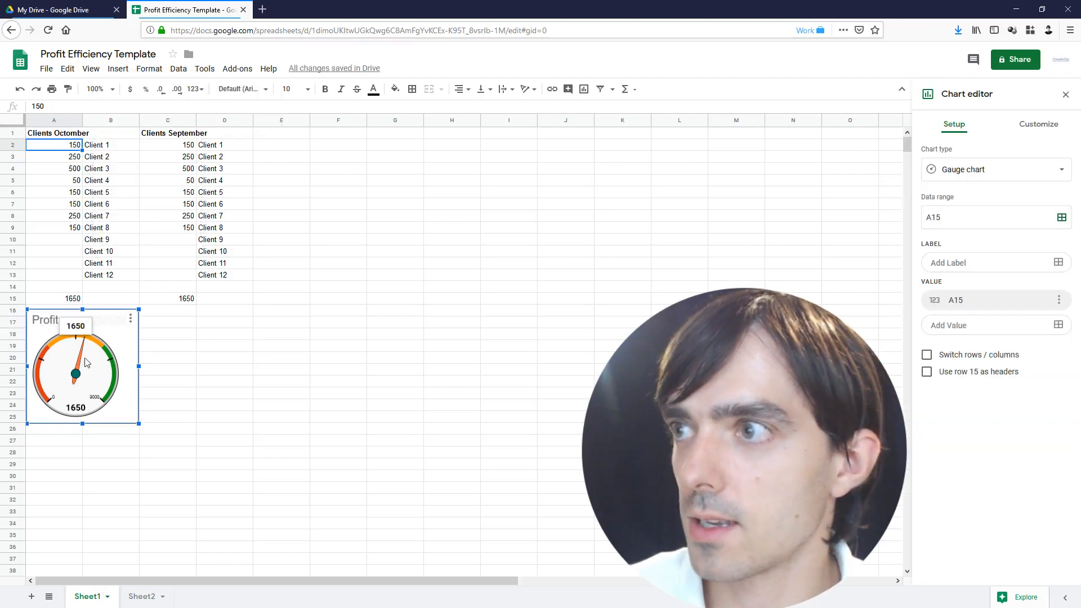
{"action": "left_click", "coordinate": [68, 68]}
{"action": "left_click", "coordinate": [87, 154]}
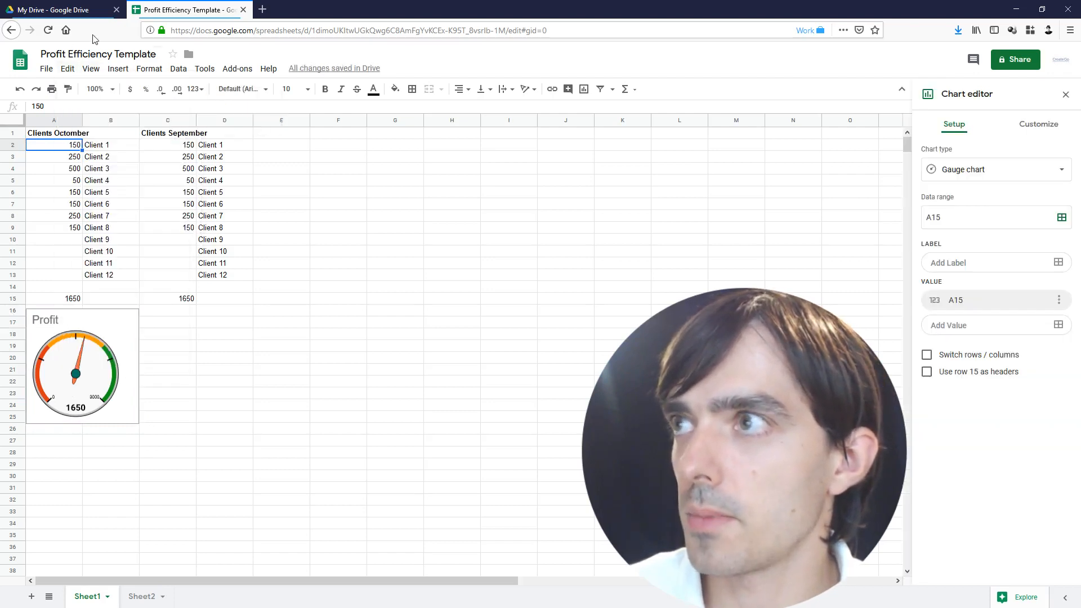
{"action": "left_click", "coordinate": [91, 69]}
{"action": "mouse_move", "coordinate": [67, 68]}
{"action": "left_click", "coordinate": [84, 152]}
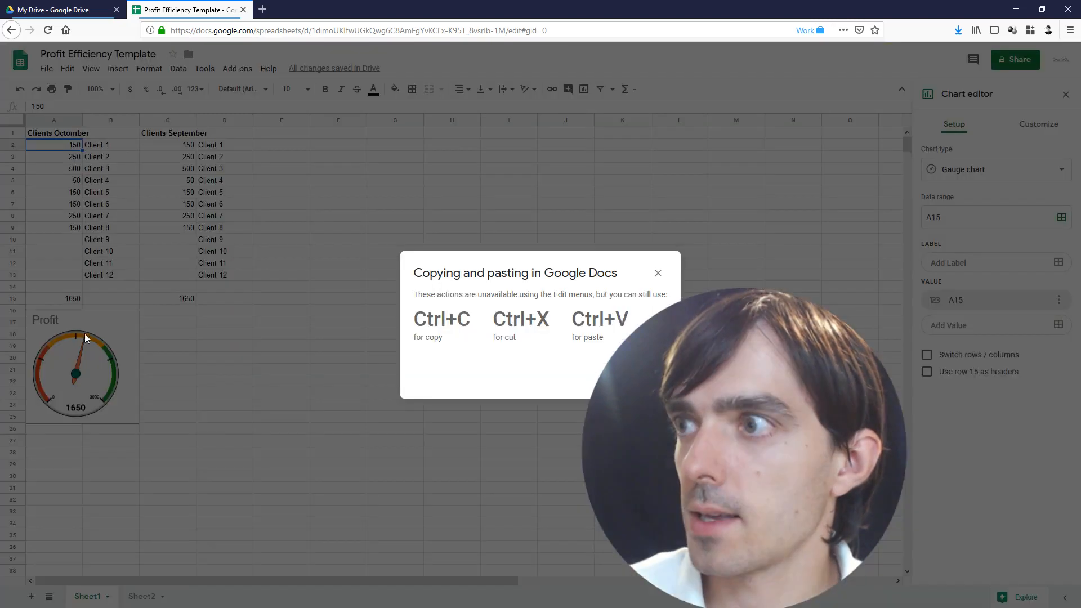
{"action": "key", "text": "Escape"}
{"action": "key", "text": "ctrl+v"}
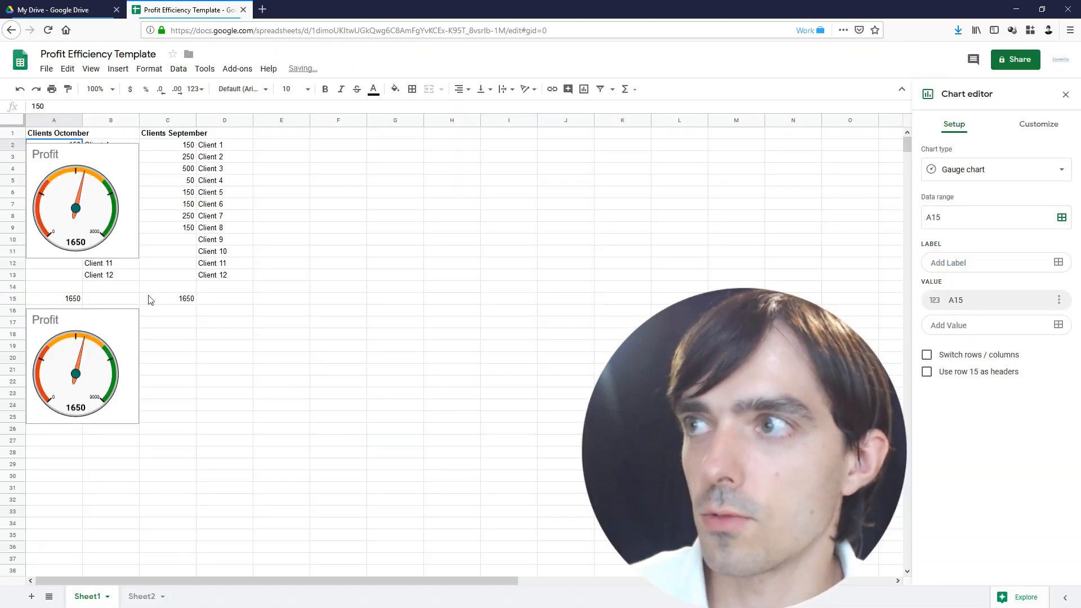
Move the duplicate gauge beside the original and set its data range to C15
{"action": "left_click", "coordinate": [98, 220]}
{"action": "left_click_drag", "start_coordinate": [98, 220], "coordinate": [215, 385]}
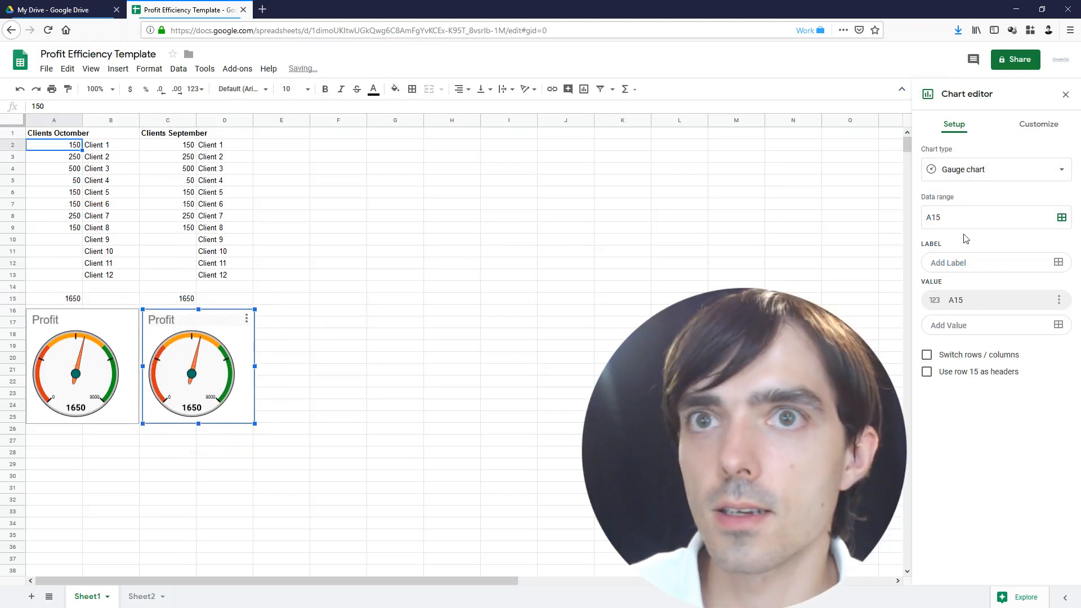
{"action": "left_click", "coordinate": [1063, 217]}
{"action": "left_click", "coordinate": [172, 299]}
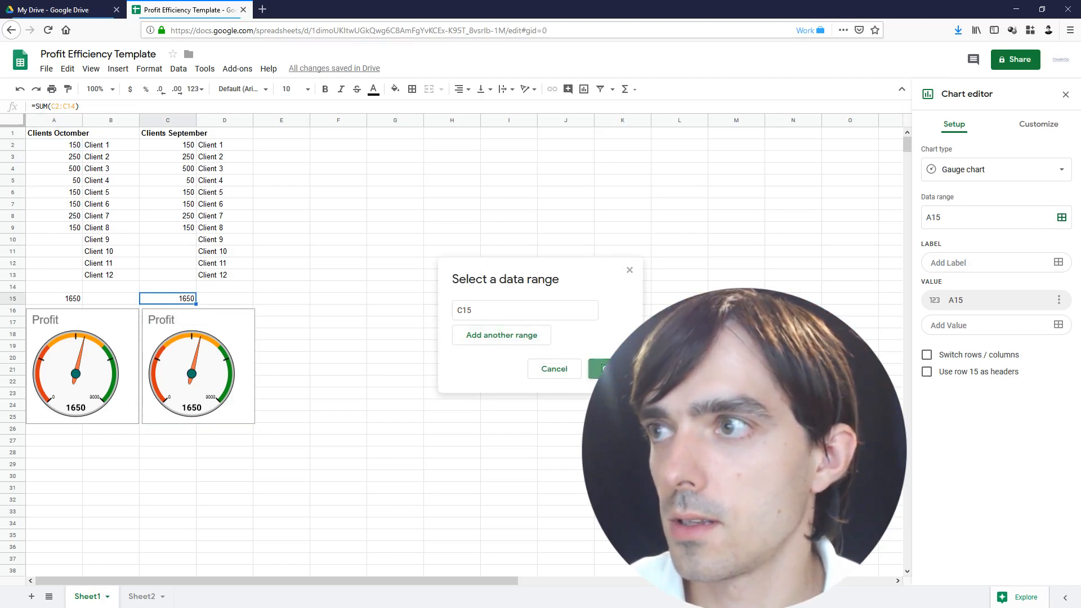
{"action": "left_click", "coordinate": [598, 370]}
Clear September values for Clients 7–8 and October values A4:A11 for Clients 3–10
{"action": "left_click", "coordinate": [185, 231]}
{"action": "key", "text": "Delete"}
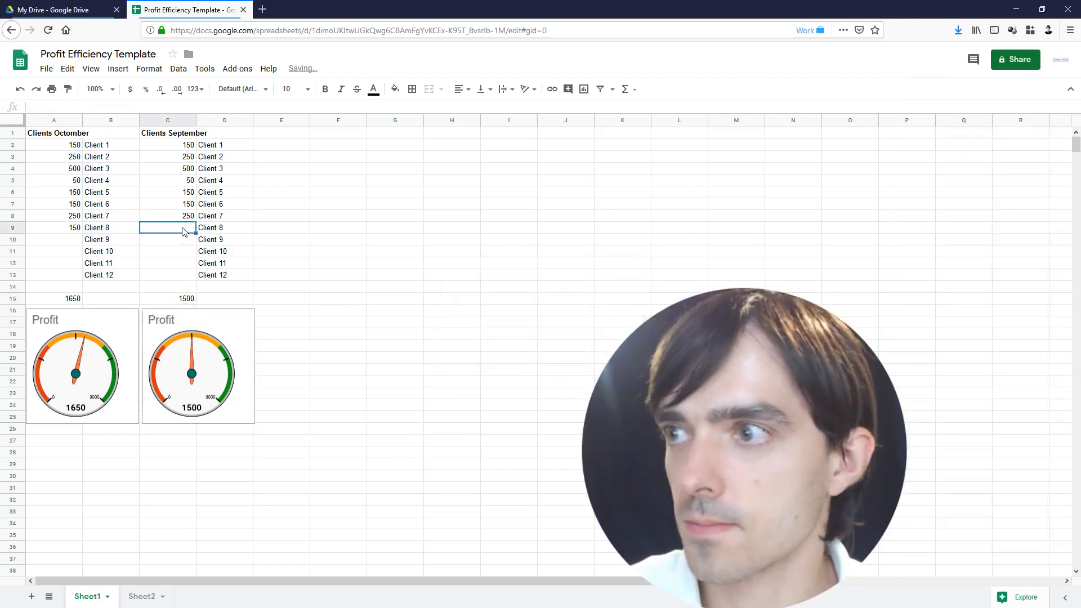
{"action": "left_click", "coordinate": [177, 219]}
{"action": "key", "text": "Delete"}
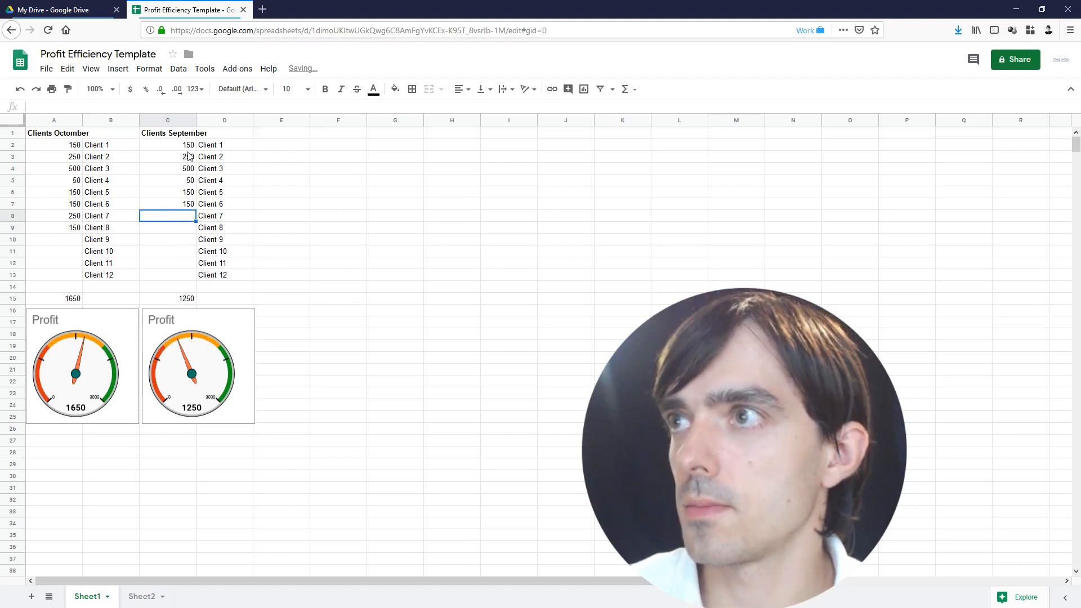
{"action": "left_click", "coordinate": [176, 134]}
{"action": "left_click", "coordinate": [46, 134]}
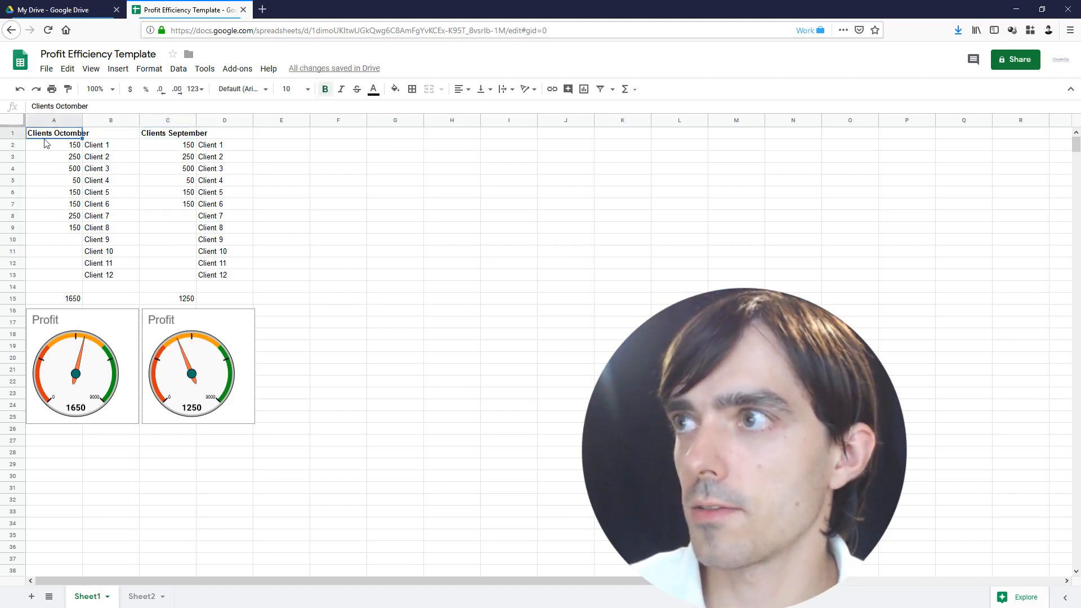
{"action": "left_click_drag", "start_coordinate": [70, 170], "coordinate": [67, 259]}
{"action": "key", "text": "Delete"}
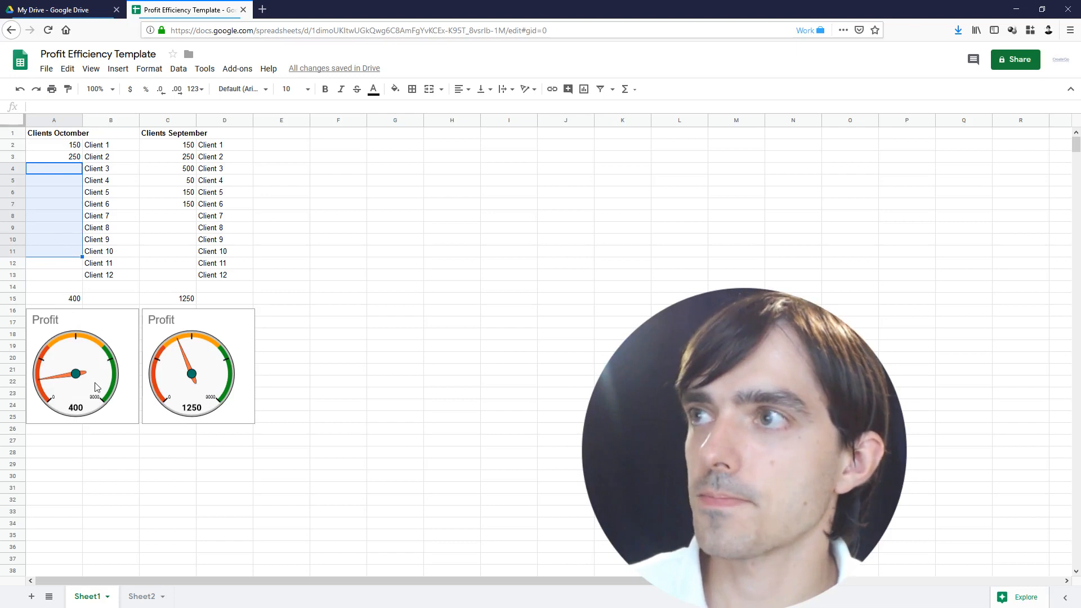
Copy the September block C1:D15 into E1, undoing an accidental header move
{"action": "left_click_drag", "start_coordinate": [146, 137], "coordinate": [219, 301]}
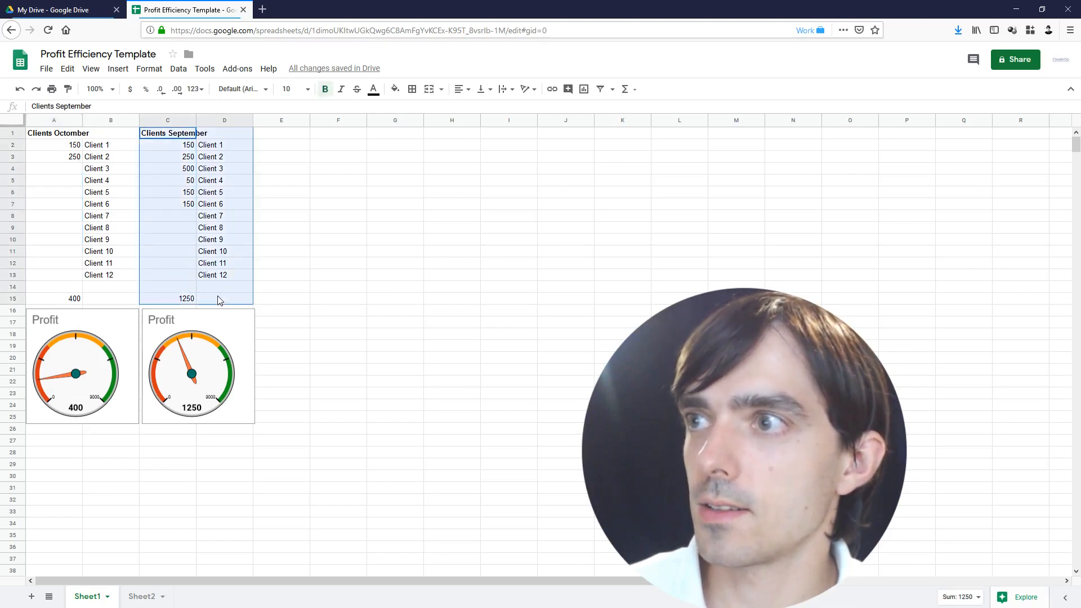
{"action": "left_click", "coordinate": [286, 134]}
{"action": "key", "text": "ctrl+v"}
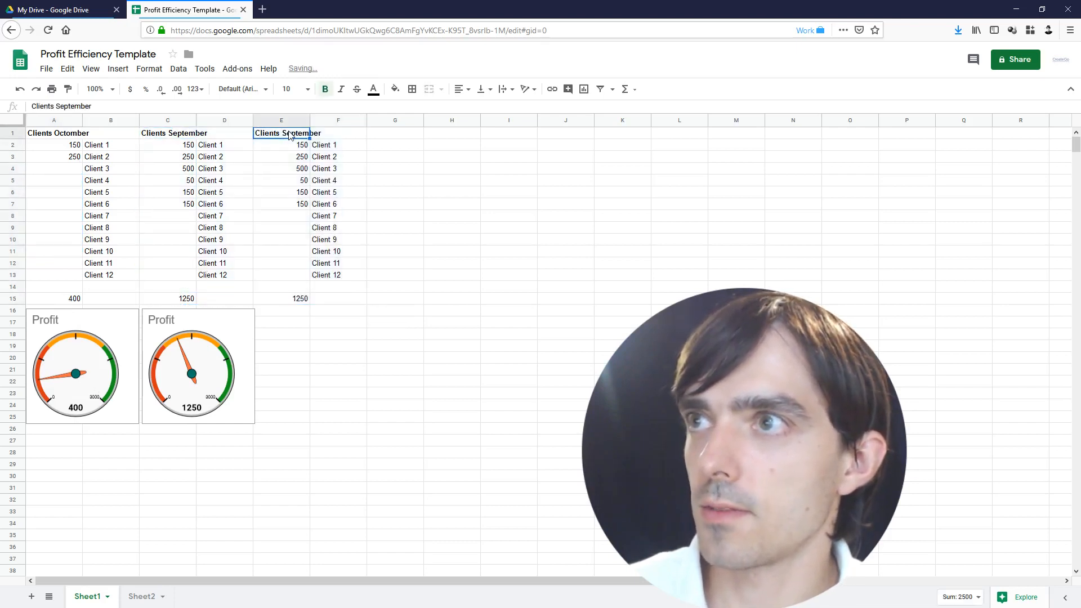
{"action": "double_click", "coordinate": [287, 133]}
{"action": "double_click", "coordinate": [287, 133]}
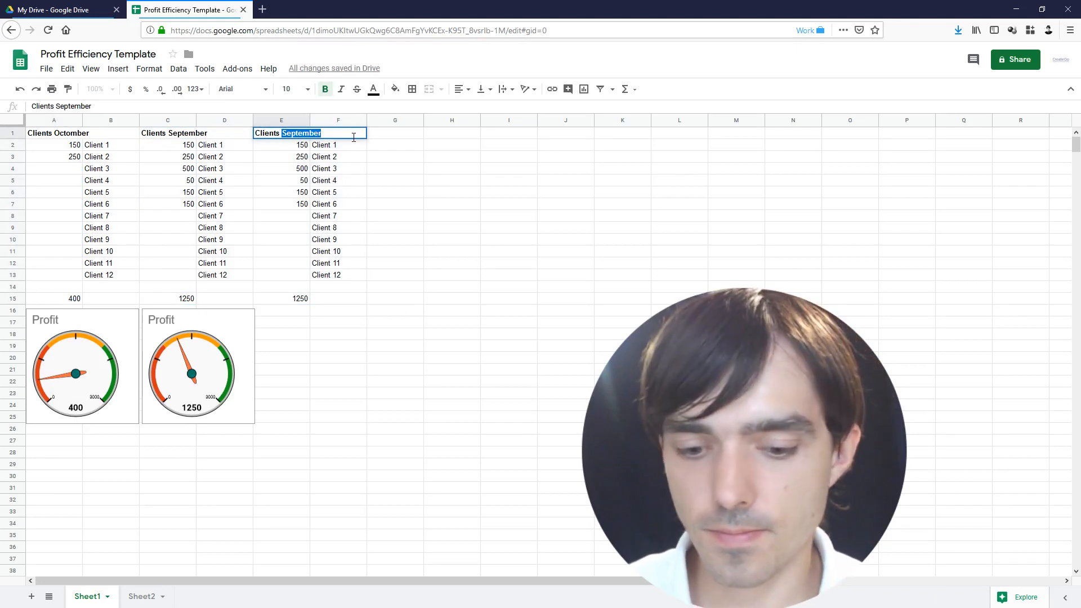
{"action": "key", "text": "Escape"}
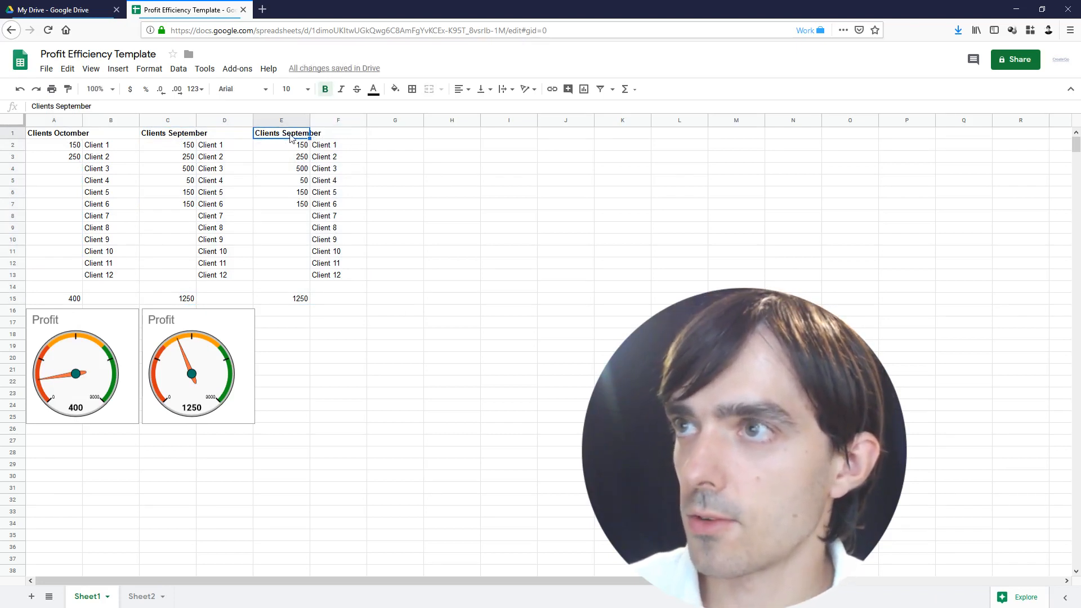
{"action": "left_click_drag", "start_coordinate": [292, 137], "coordinate": [316, 304]}
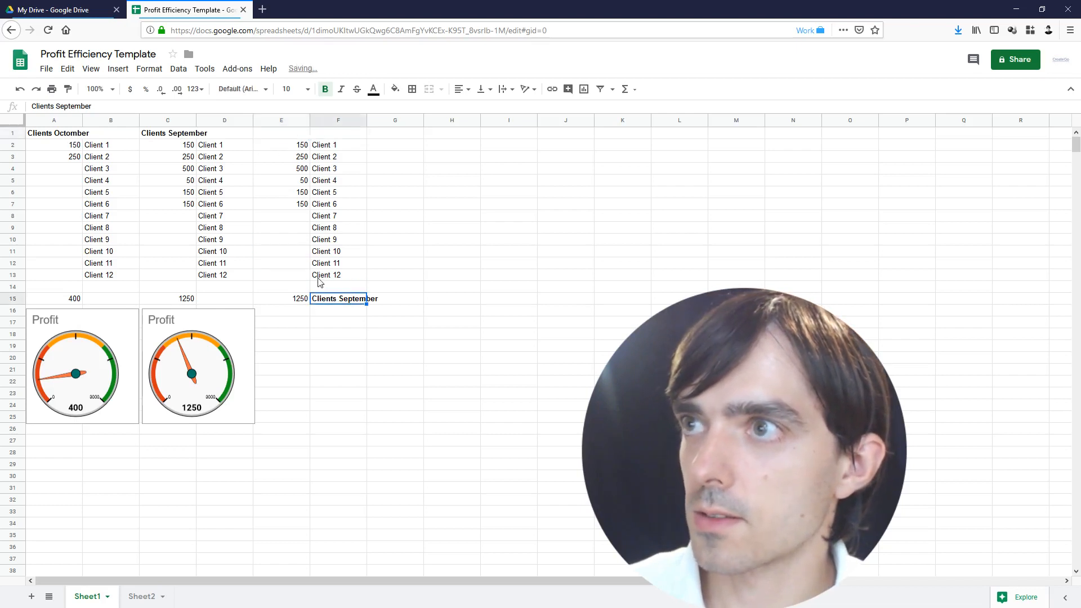
{"action": "key", "text": "ctrl+z"}
Copy block E1:F15 into G1 as the fourth client block
{"action": "left_click_drag", "start_coordinate": [289, 135], "coordinate": [323, 299]}
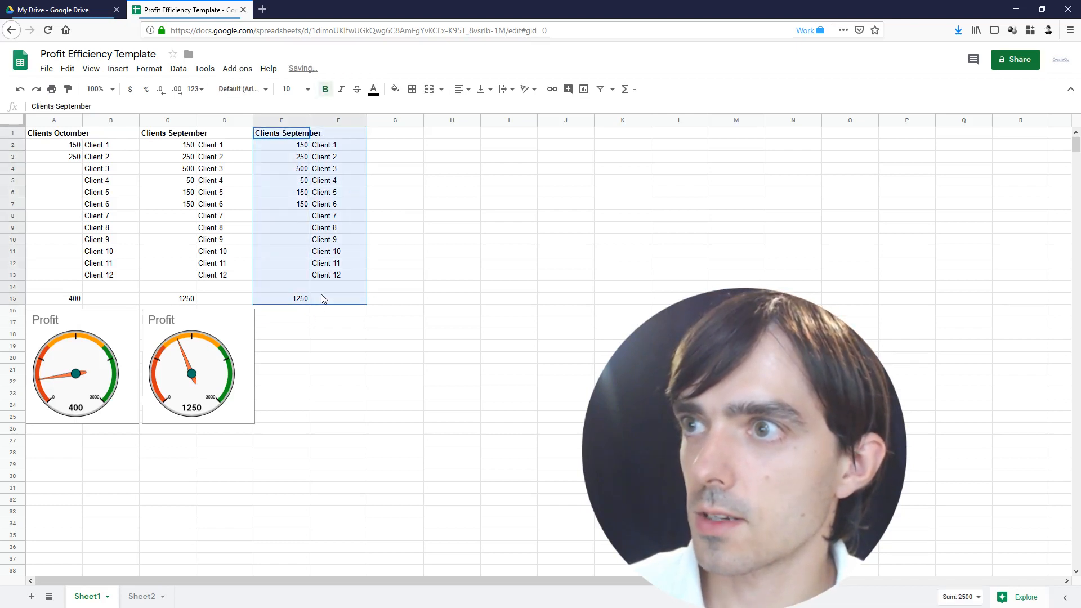
{"action": "left_click", "coordinate": [393, 145]}
{"action": "left_click", "coordinate": [397, 136]}
{"action": "key", "text": "ctrl+v"}
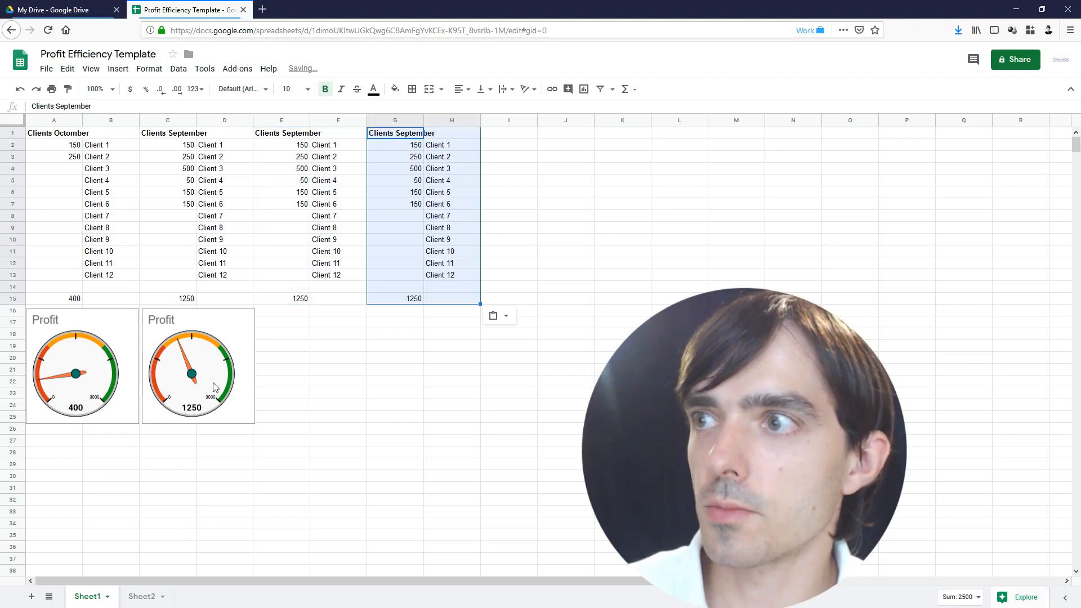
Move both Profit gauges down to rows 23–32, below the row 15 totals
{"action": "left_click", "coordinate": [213, 387]}
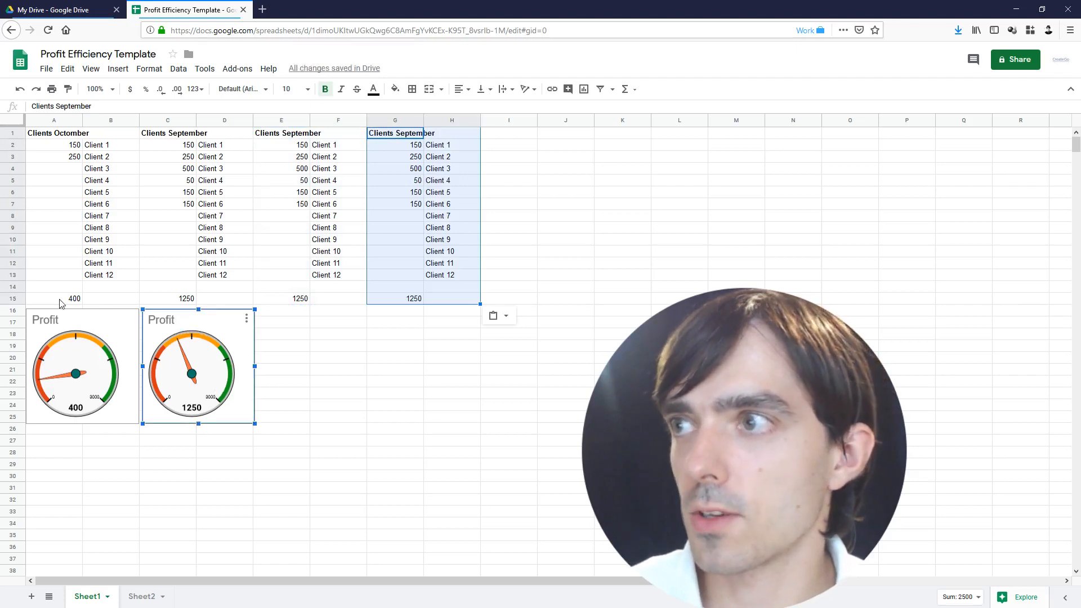
{"action": "left_click_drag", "start_coordinate": [60, 303], "coordinate": [416, 303]}
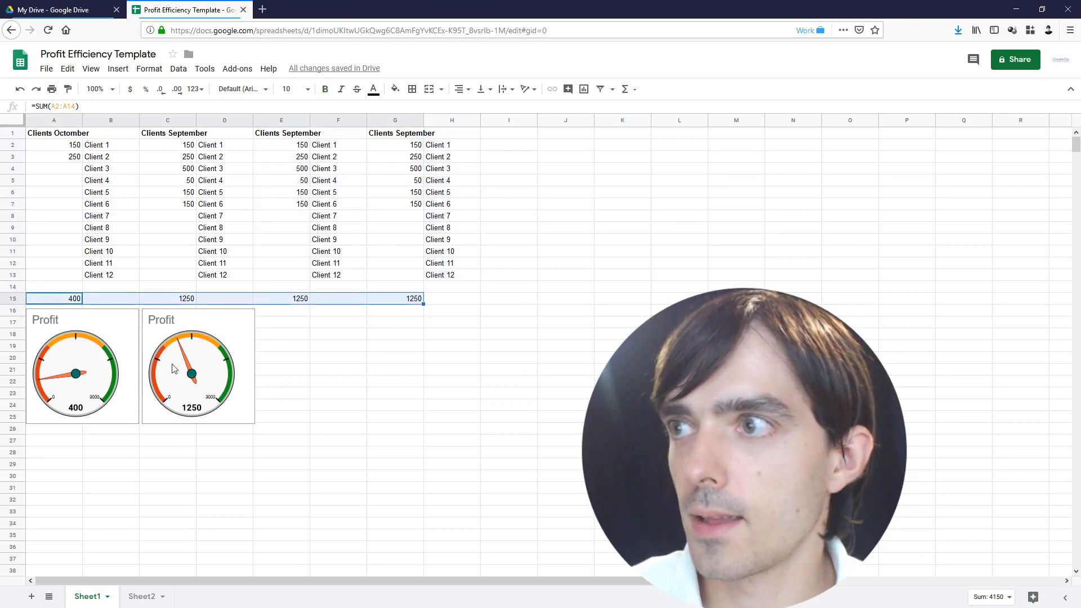
{"action": "left_click", "coordinate": [124, 362]}
{"action": "left_click_drag", "start_coordinate": [117, 375], "coordinate": [117, 468]}
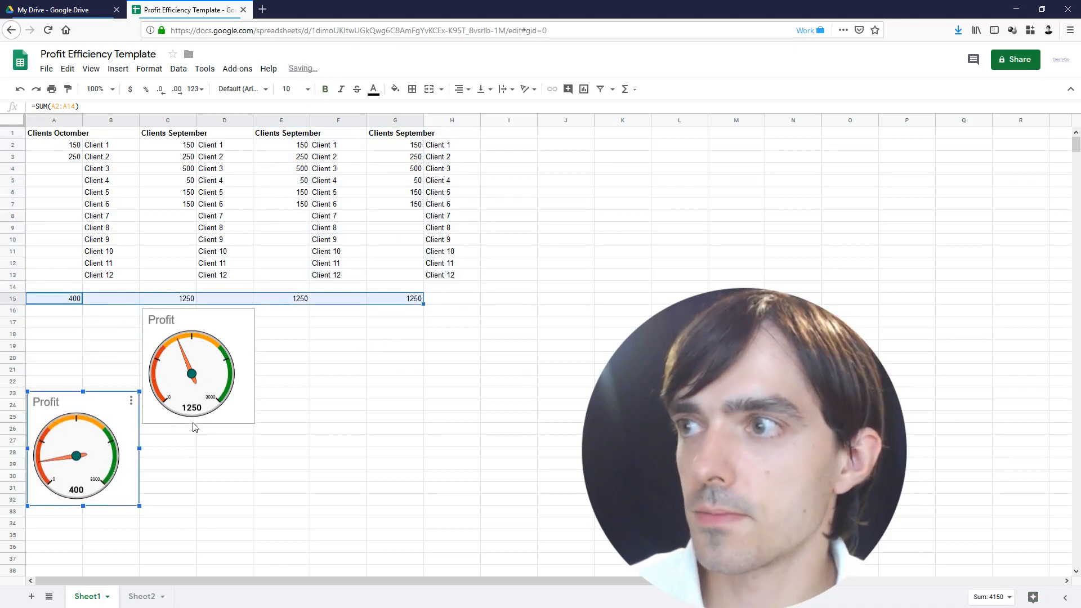
{"action": "left_click", "coordinate": [196, 372]}
{"action": "left_click_drag", "start_coordinate": [196, 372], "coordinate": [198, 455]}
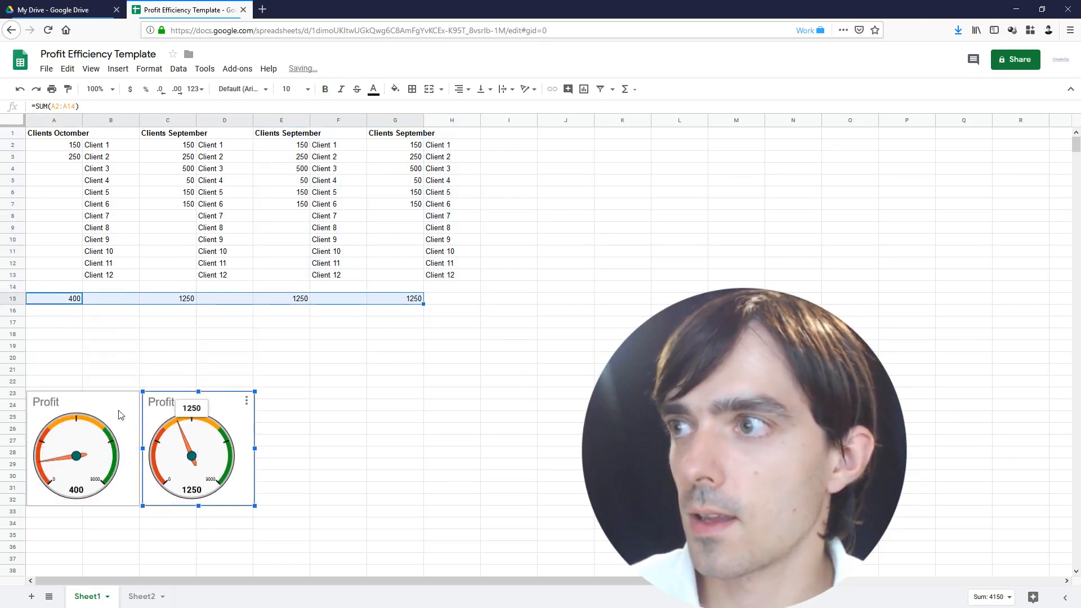
{"action": "left_click", "coordinate": [65, 335]}
{"action": "double_click", "coordinate": [59, 335]}
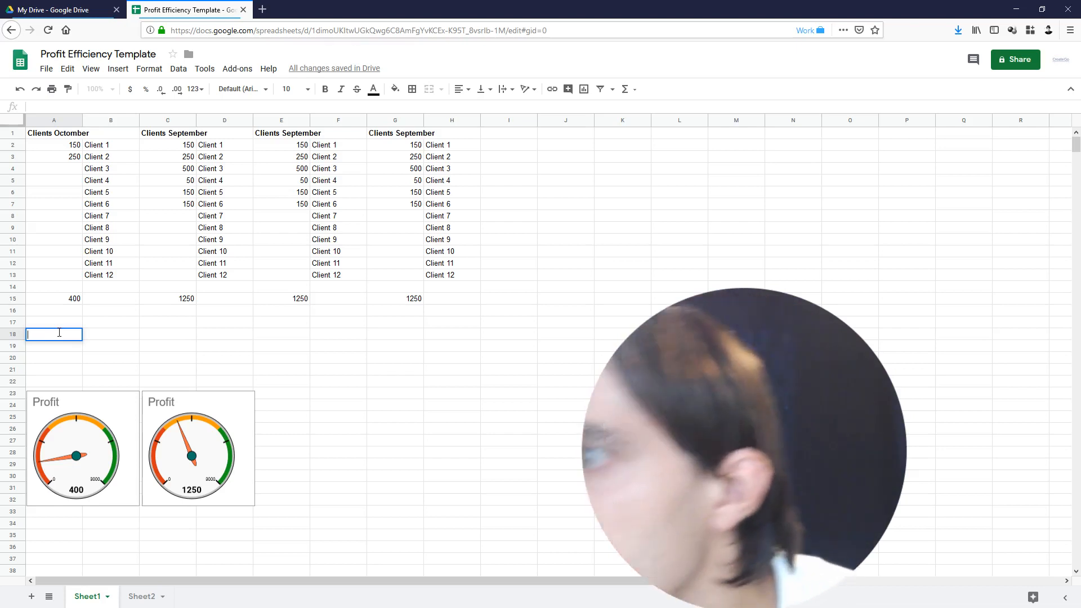
Enter 1000 in A18 and move it down to A44
{"action": "type", "text": "5"}
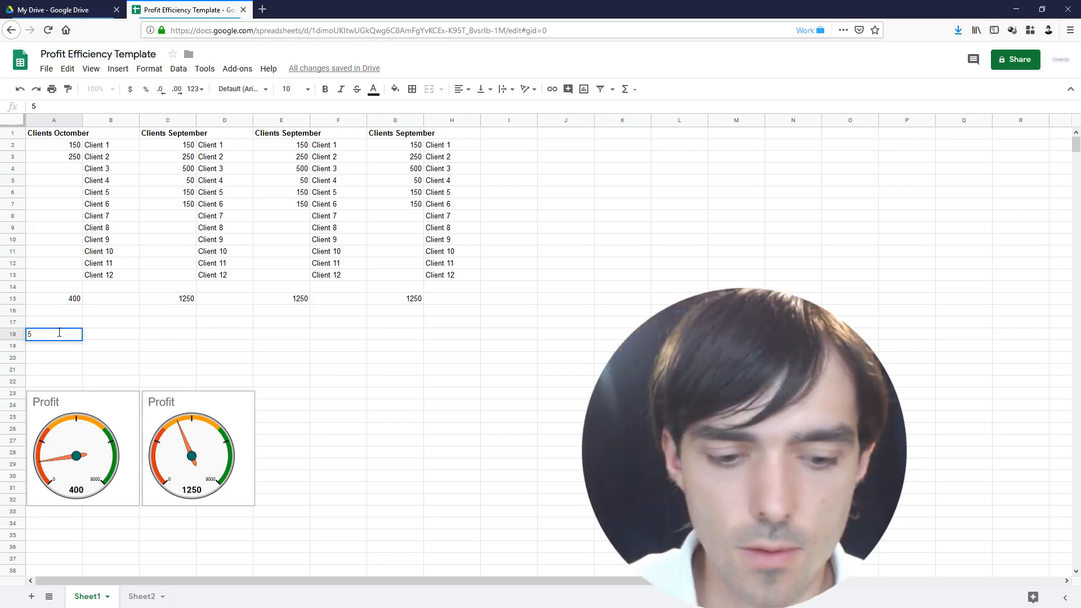
{"action": "type", "text": "1000"}
{"action": "key", "text": "Return"}
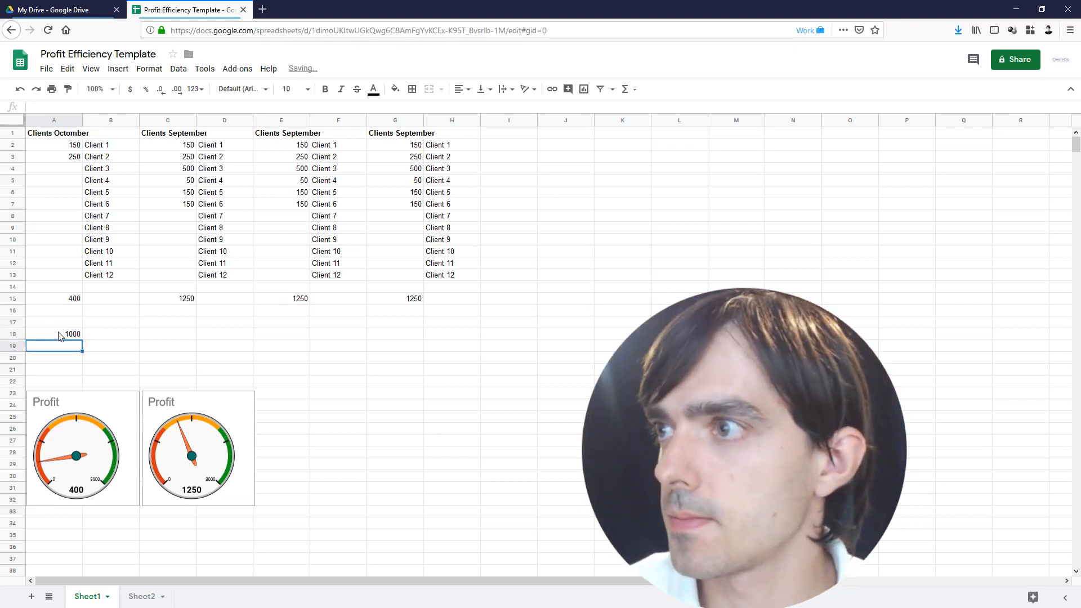
{"action": "left_click", "coordinate": [60, 335]}
{"action": "scroll", "coordinate": [125, 501], "scroll_direction": "down", "scroll_amount": 5}
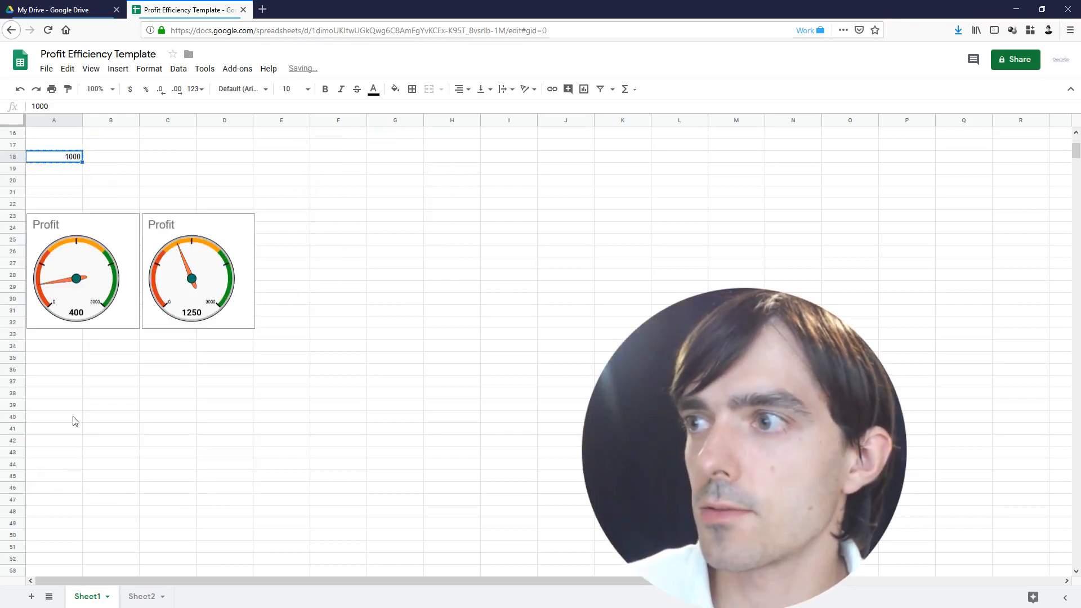
{"action": "left_click", "coordinate": [72, 418]}
{"action": "left_click", "coordinate": [56, 463]}
{"action": "type", "text": "1000"}
Add the first expense: Renting in B36 with 1000 in A36
{"action": "left_click", "coordinate": [63, 370]}
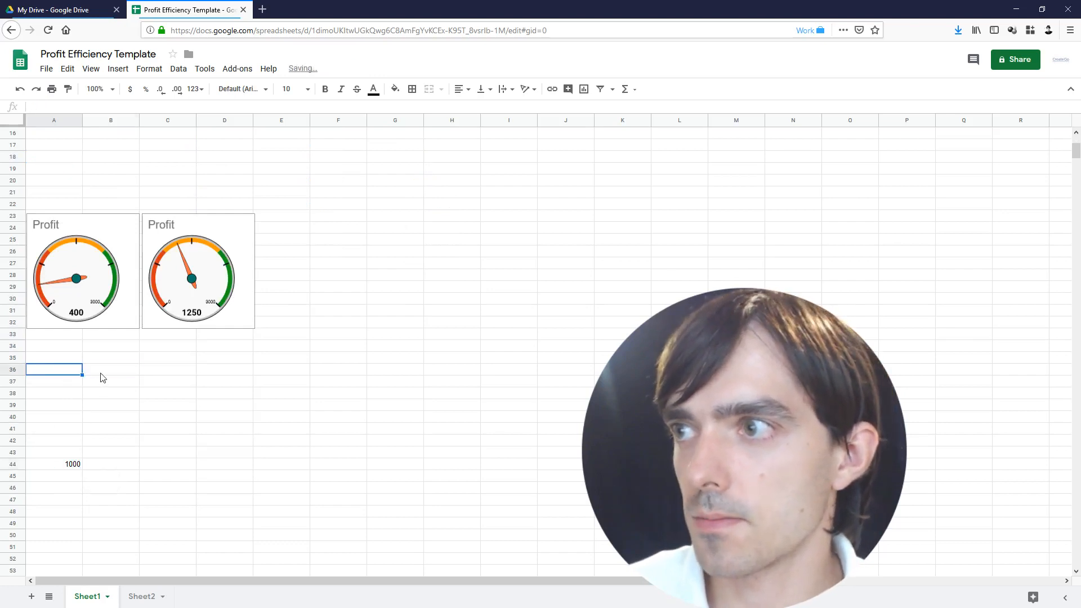
{"action": "left_click", "coordinate": [101, 377]}
{"action": "type", "text": "Ren"}
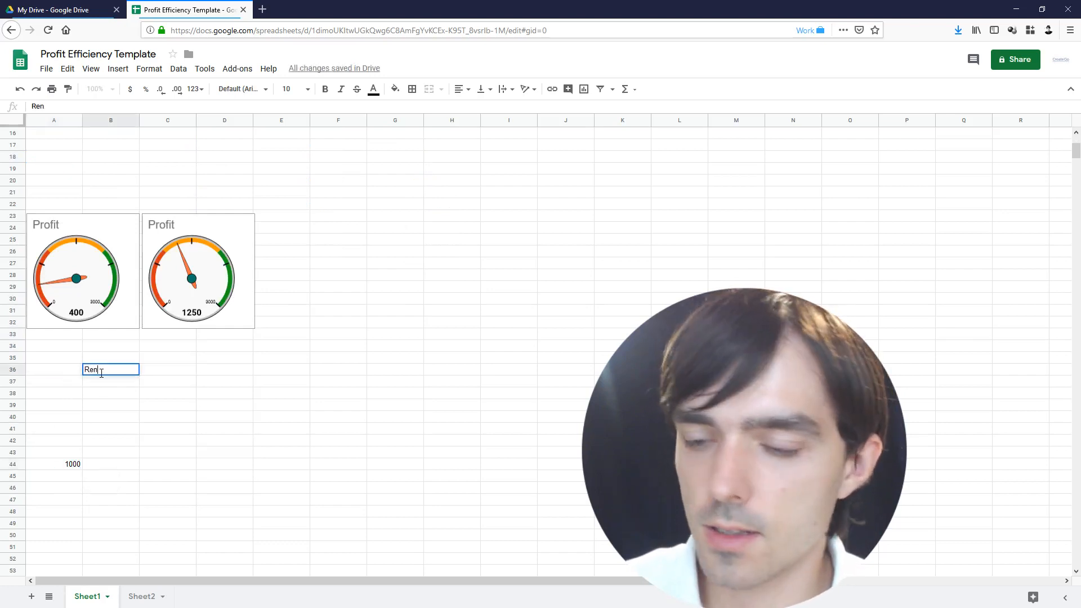
{"action": "type", "text": "ting"}
{"action": "key", "text": "Return"}
{"action": "left_click", "coordinate": [63, 373]}
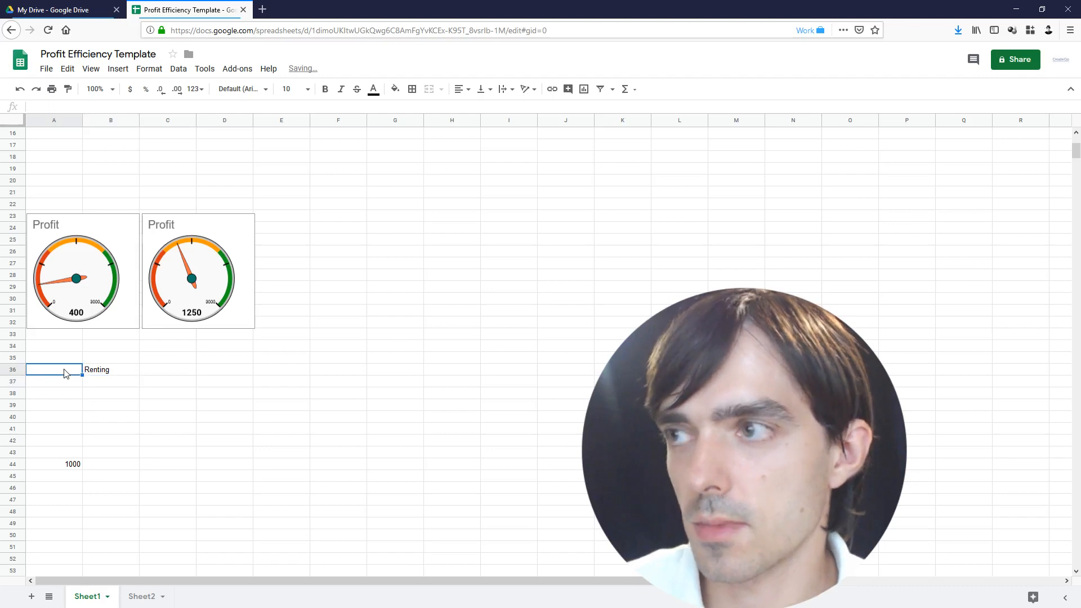
{"action": "type", "text": "1000"}
{"action": "key", "text": "Return"}
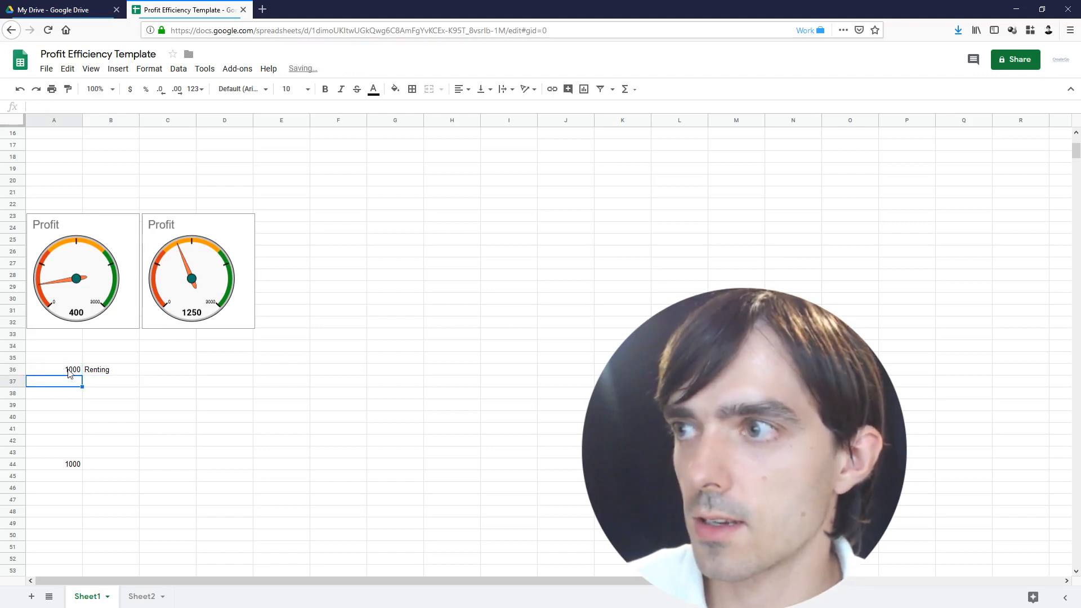
Add Salary 500 in row 37 and Internet 100 in row 38
{"action": "left_click", "coordinate": [98, 391]}
{"action": "type", "text": "Salary"}
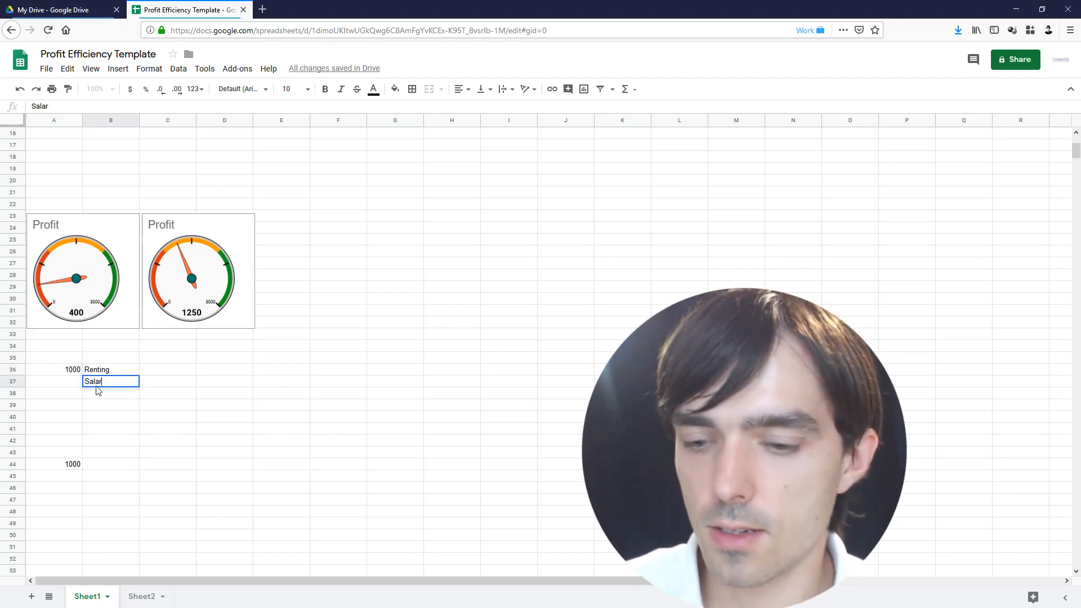
{"action": "left_click", "coordinate": [33, 383]}
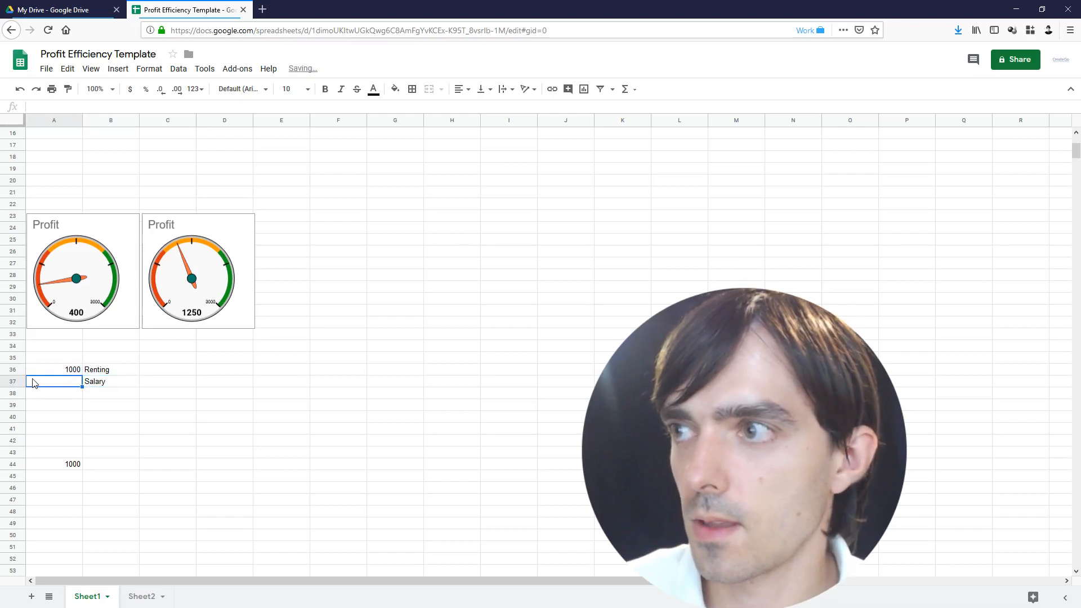
{"action": "type", "text": "5000"}
{"action": "key", "text": "BackSpace"}
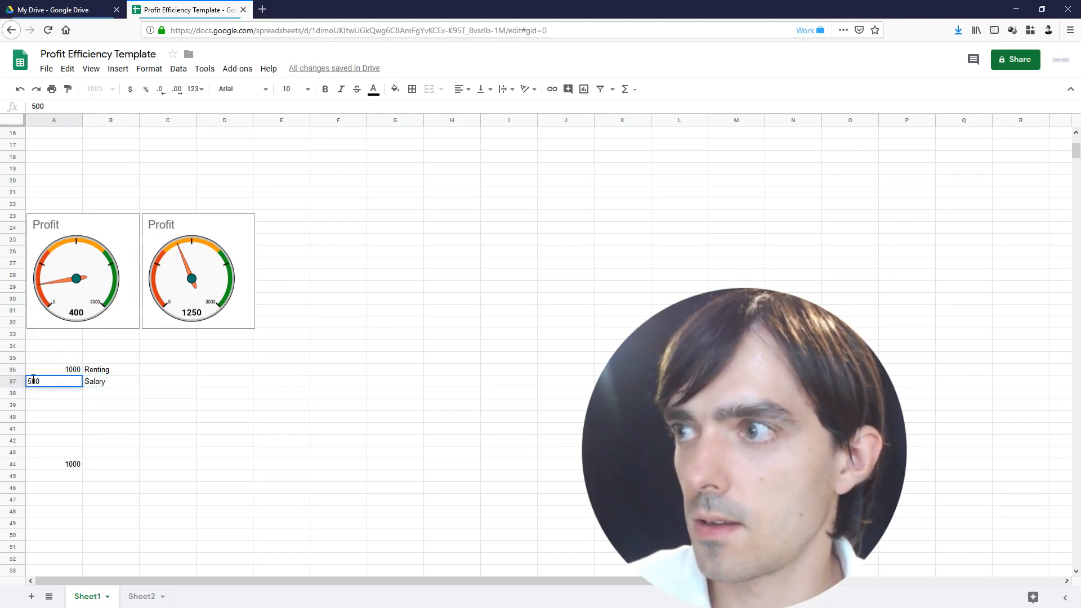
{"action": "key", "text": "Return"}
{"action": "left_click", "coordinate": [116, 399]}
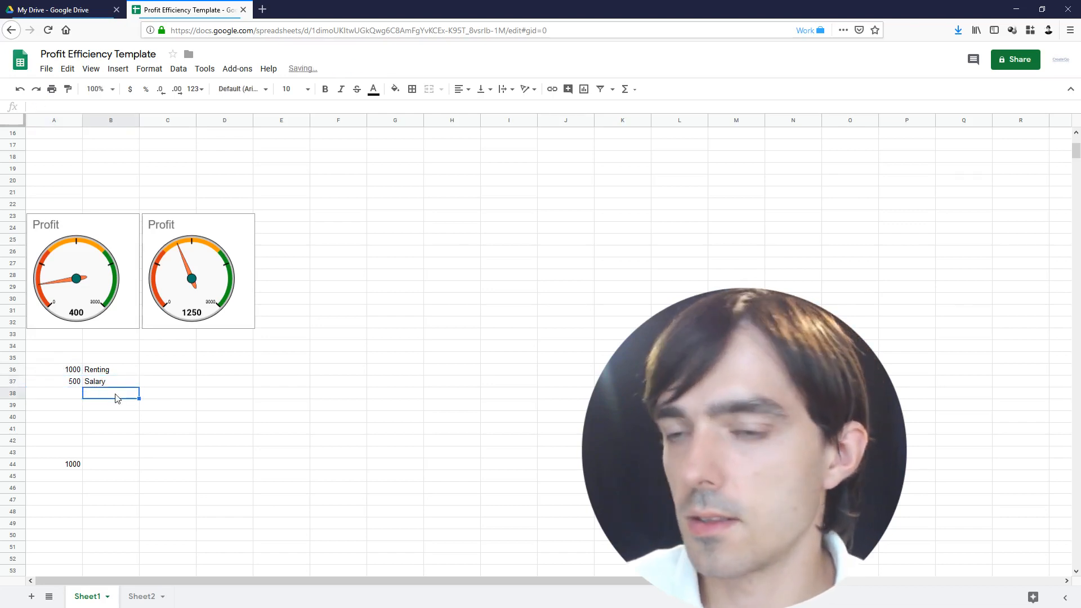
{"action": "type", "text": "Internet"}
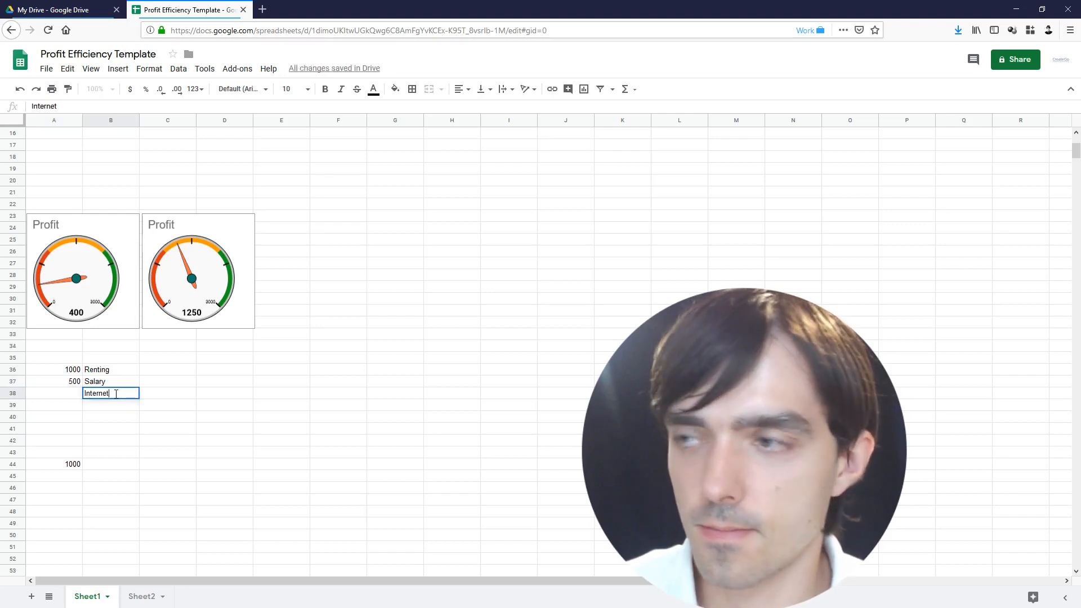
{"action": "left_click", "coordinate": [52, 395]}
{"action": "type", "text": "100"}
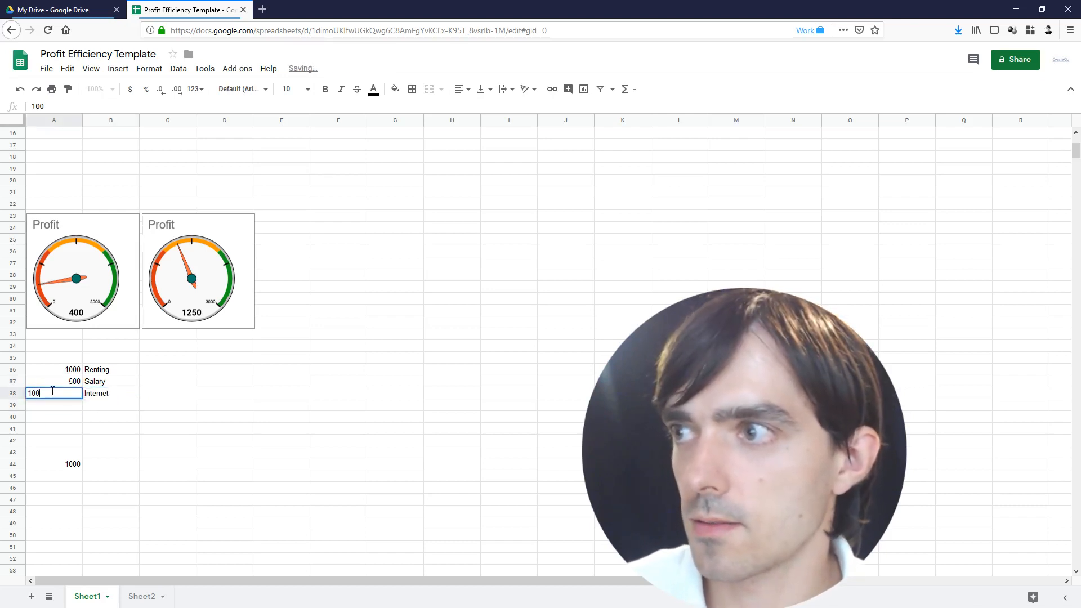
{"action": "key", "text": "Return"}
Delete the stray 1000 in A44 and SUM A36:A38 to 1600 in A39
{"action": "left_click", "coordinate": [65, 469]}
{"action": "key", "text": "Delete"}
{"action": "left_click_drag", "start_coordinate": [72, 369], "coordinate": [73, 397]}
{"action": "left_click", "coordinate": [625, 89]}
{"action": "left_click", "coordinate": [635, 109]}
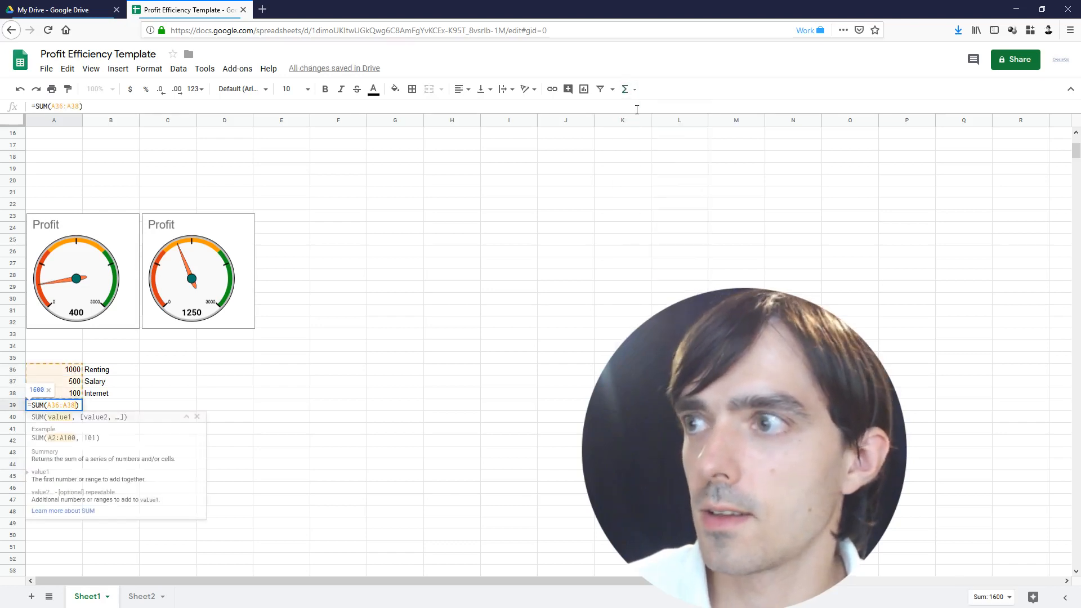
{"action": "key", "text": "Return"}
{"action": "left_click", "coordinate": [37, 407]}
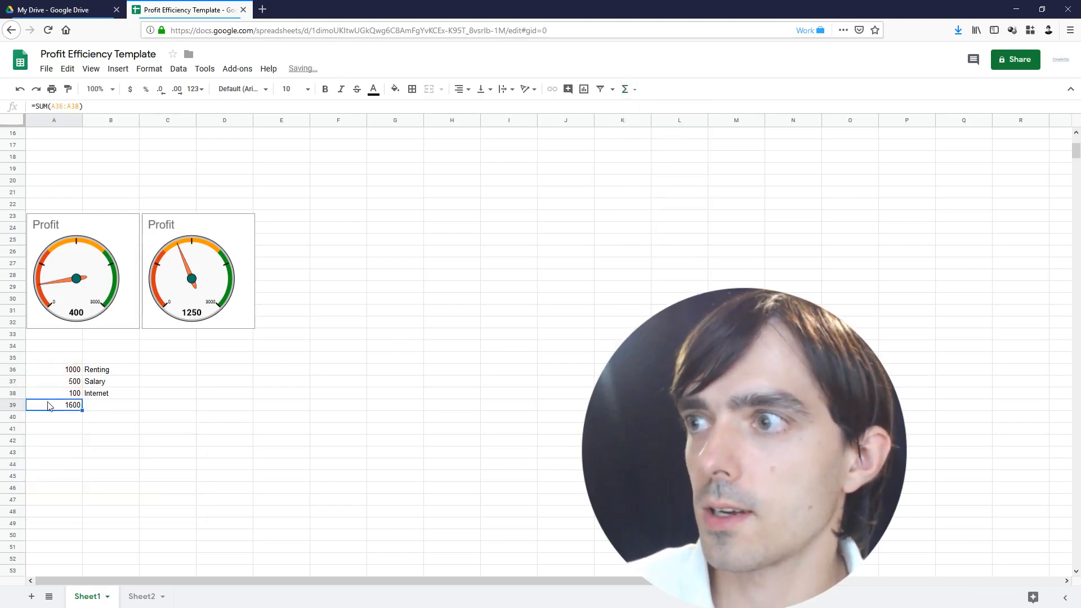
Select the row 15 totals and check the G15 total formula
{"action": "scroll", "coordinate": [50, 408], "scroll_direction": "up", "scroll_amount": 2}
{"action": "scroll", "coordinate": [85, 474], "scroll_direction": "up", "scroll_amount": 1}
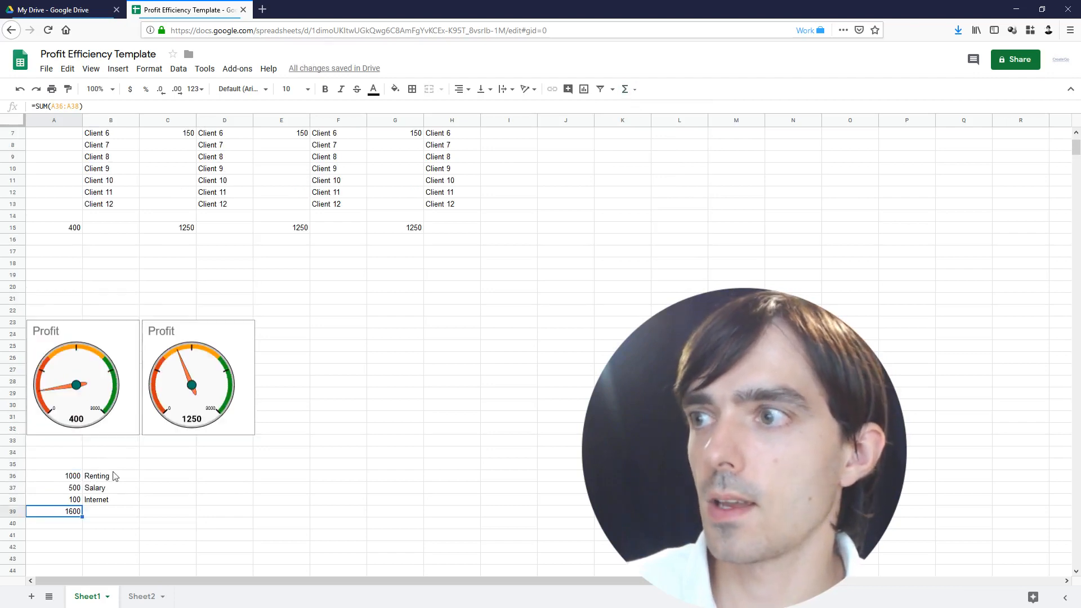
{"action": "scroll", "coordinate": [97, 514], "scroll_direction": "up", "scroll_amount": 1}
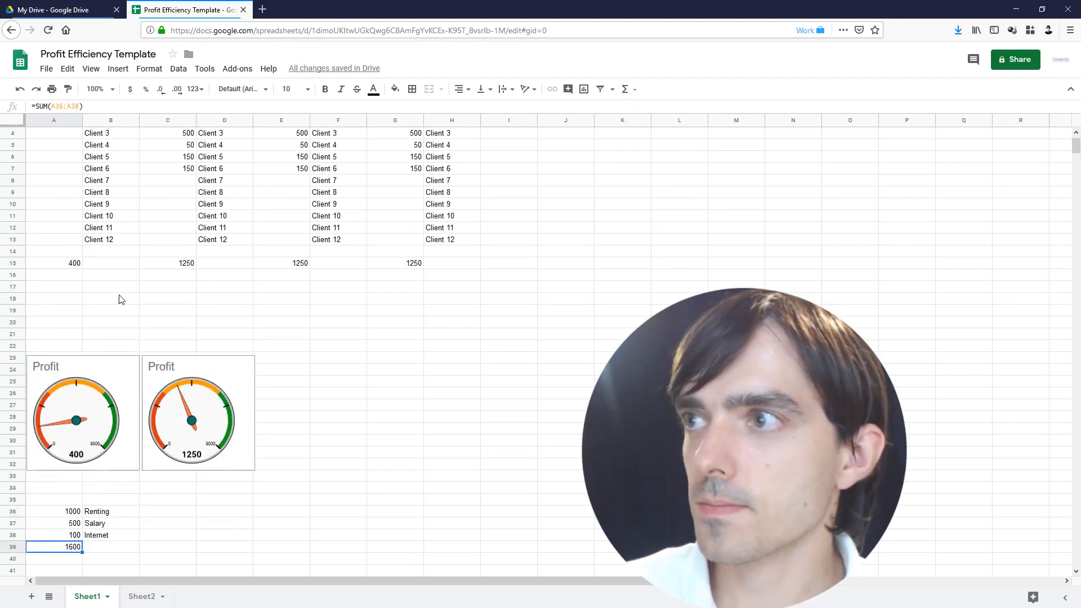
{"action": "scroll", "coordinate": [86, 271], "scroll_direction": "up", "scroll_amount": 1}
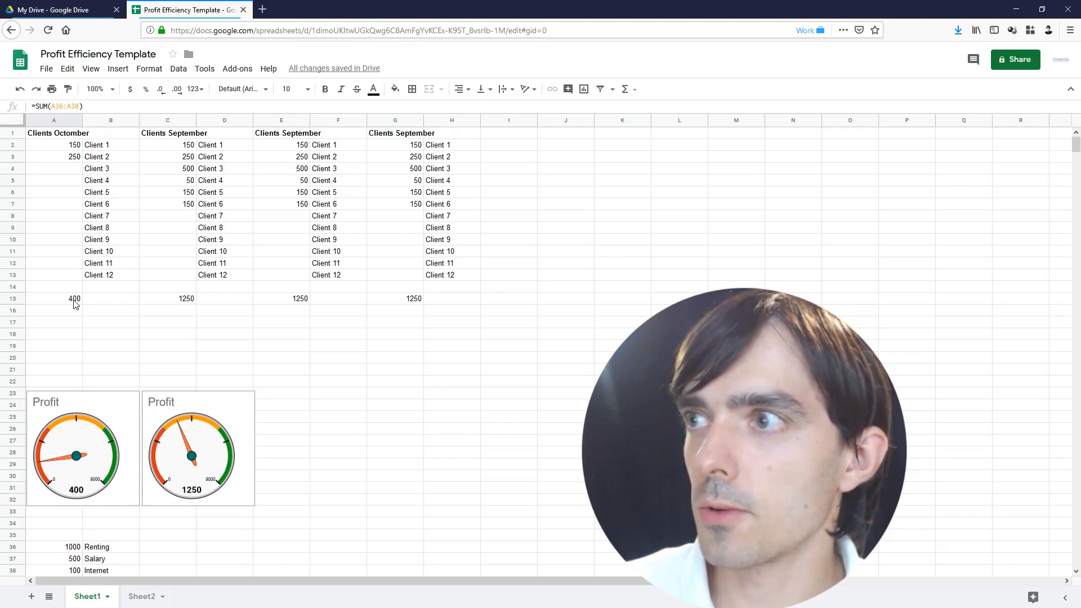
{"action": "scroll", "coordinate": [76, 313], "scroll_direction": "down", "scroll_amount": 1}
{"action": "scroll", "coordinate": [77, 338], "scroll_direction": "up", "scroll_amount": 1}
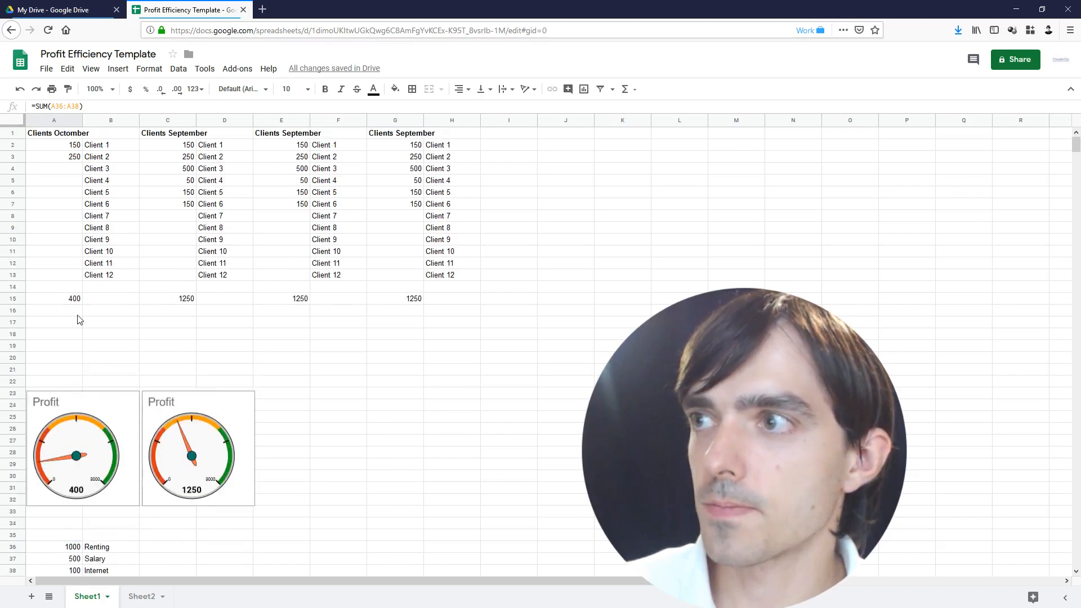
{"action": "scroll", "coordinate": [79, 320], "scroll_direction": "down", "scroll_amount": 1}
{"action": "left_click_drag", "start_coordinate": [76, 263], "coordinate": [437, 265]}
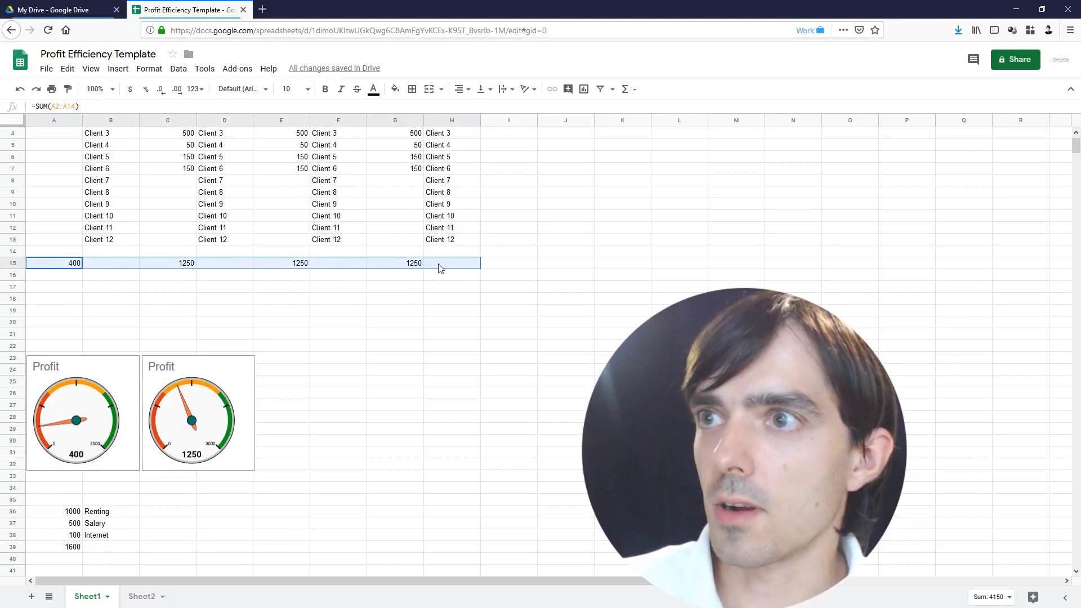
{"action": "left_click", "coordinate": [394, 263]}
Check the A39 expense total, then select A15:G15 and open the Insert menu
{"action": "left_click", "coordinate": [66, 549]}
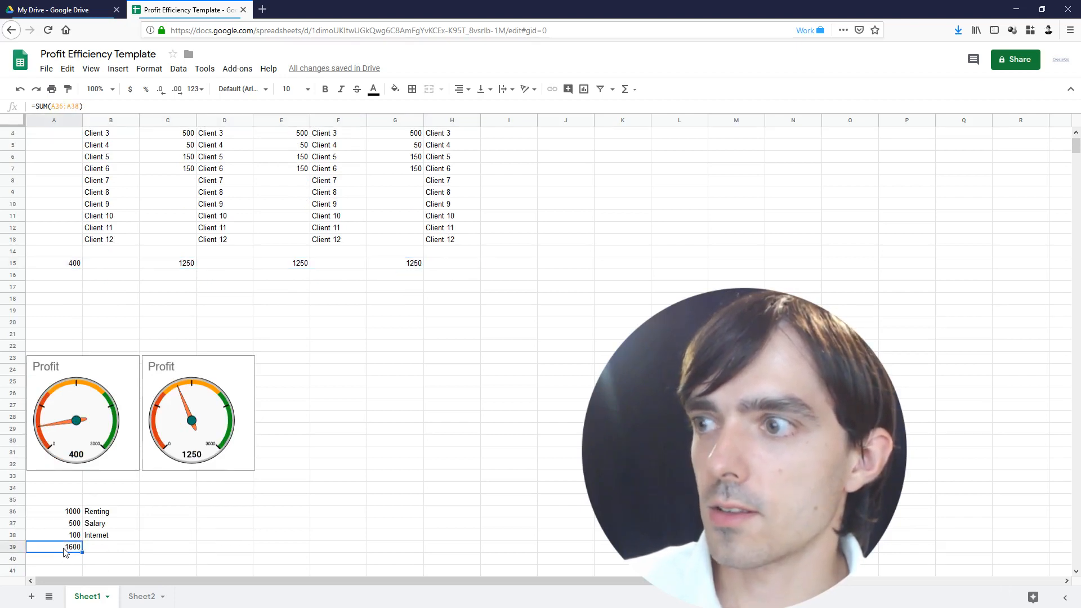
{"action": "scroll", "coordinate": [72, 554], "scroll_direction": "up", "scroll_amount": 1}
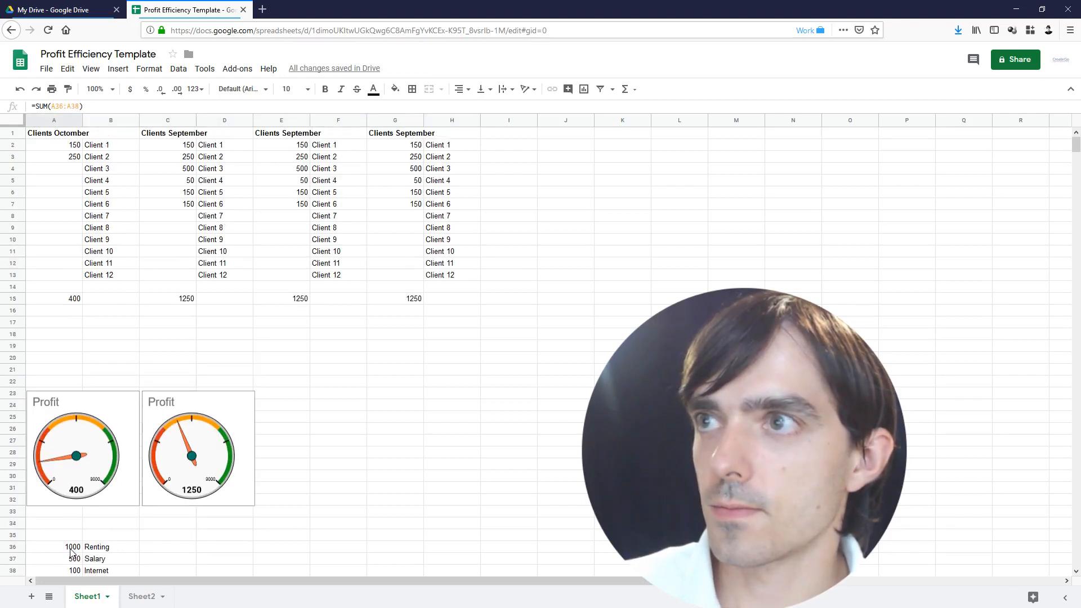
{"action": "left_click_drag", "start_coordinate": [64, 299], "coordinate": [417, 300]}
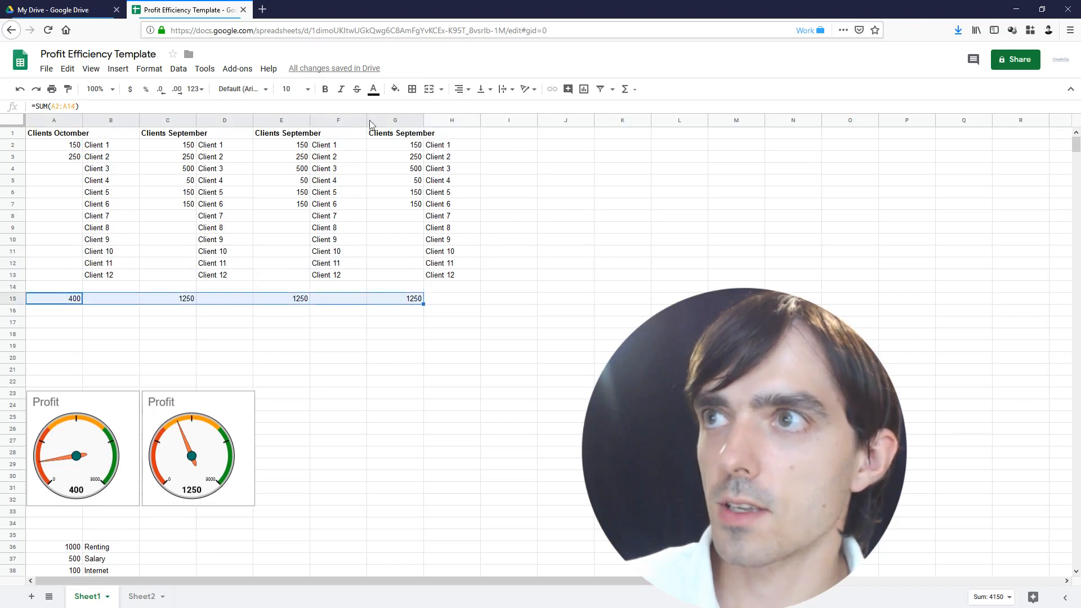
{"action": "left_click", "coordinate": [125, 74]}
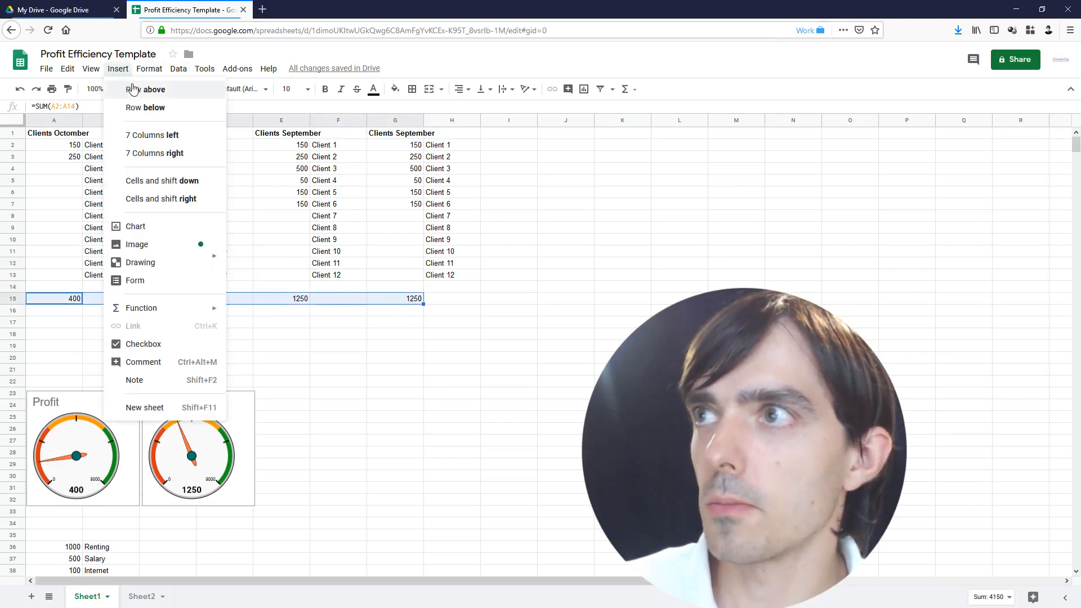
Insert a chart of the totals and browse its style, title, series and legend settings
{"action": "left_click", "coordinate": [301, 313]}
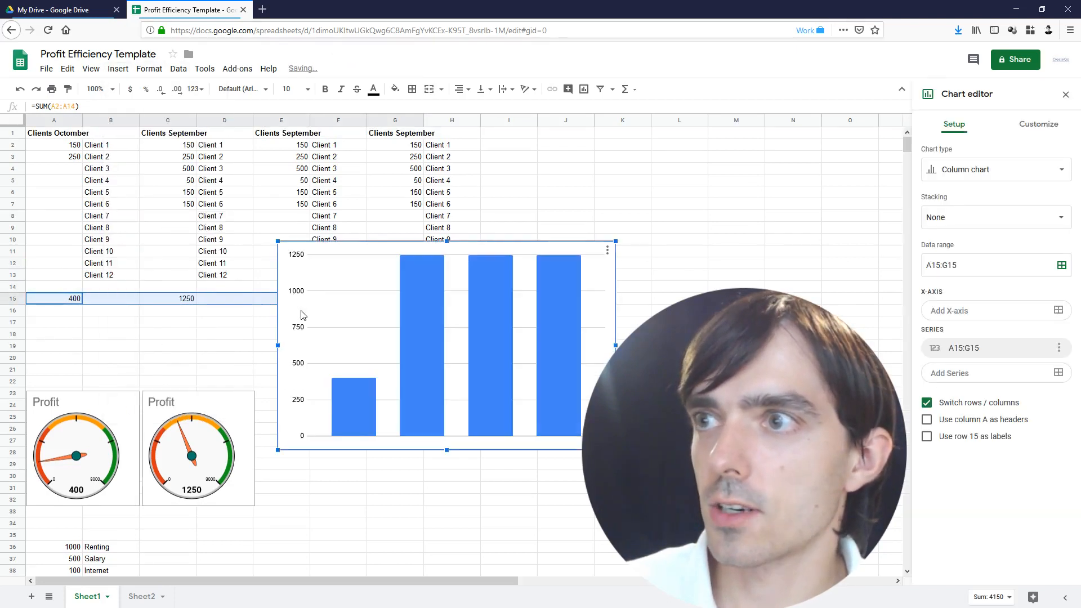
{"action": "left_click", "coordinate": [438, 323]}
{"action": "left_click", "coordinate": [331, 367]}
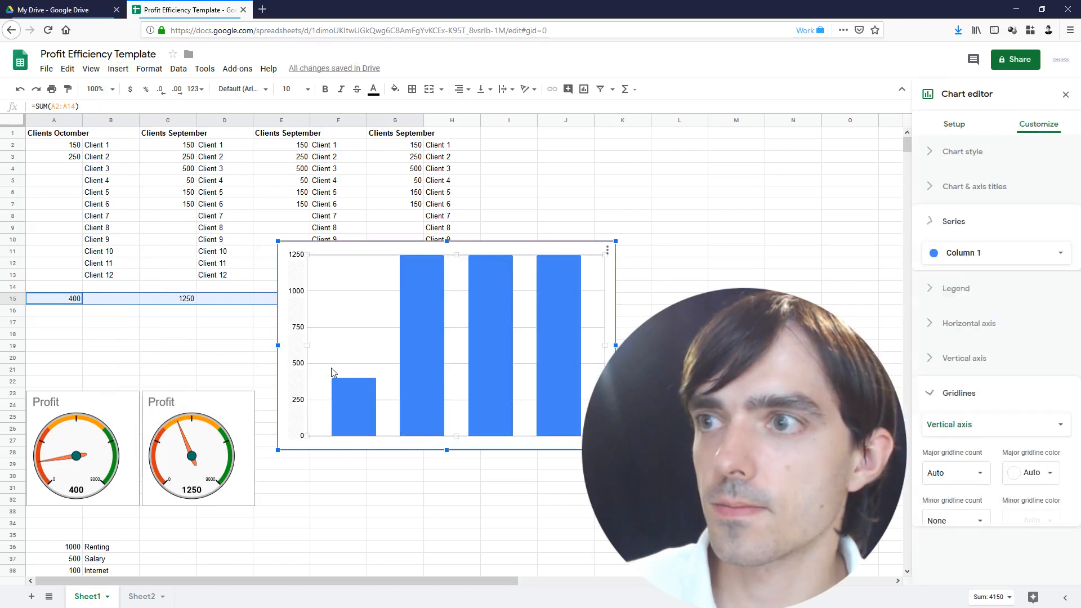
{"action": "left_click", "coordinate": [967, 153]}
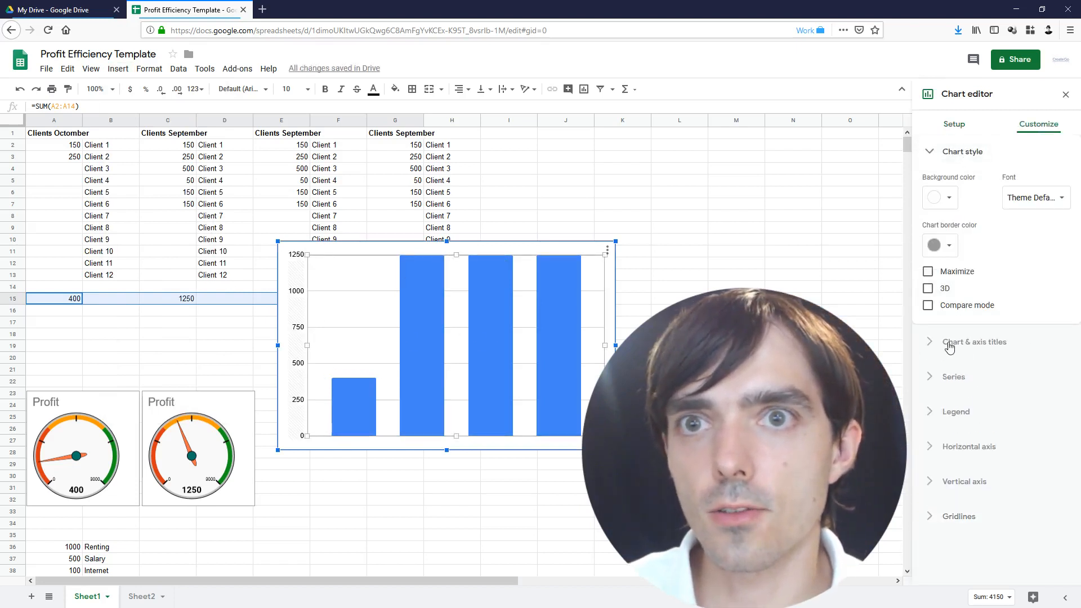
{"action": "left_click", "coordinate": [952, 344]}
{"action": "left_click", "coordinate": [951, 414]}
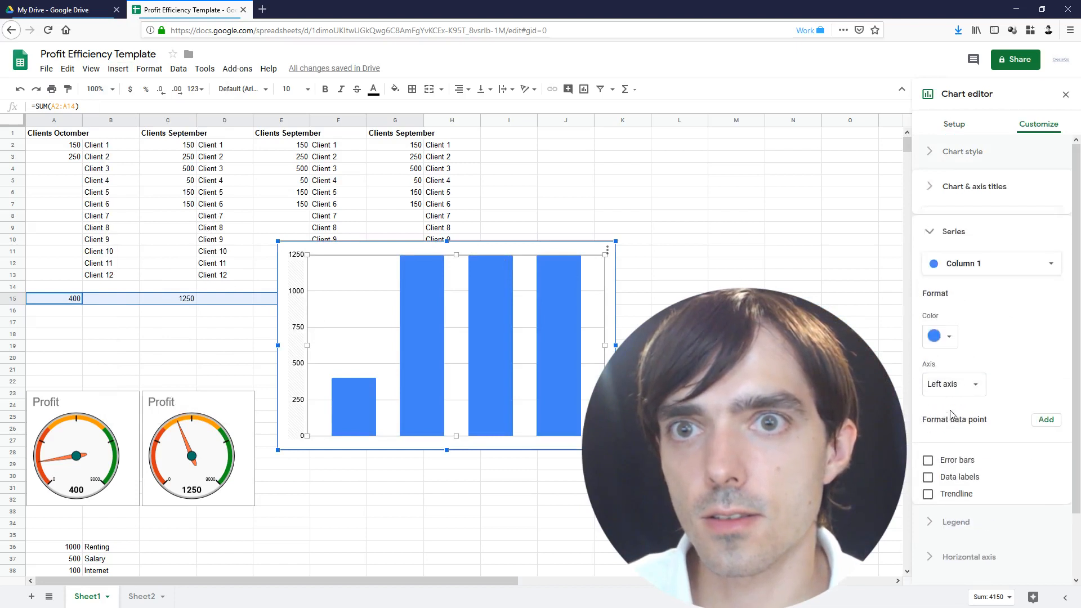
{"action": "left_click", "coordinate": [952, 522]}
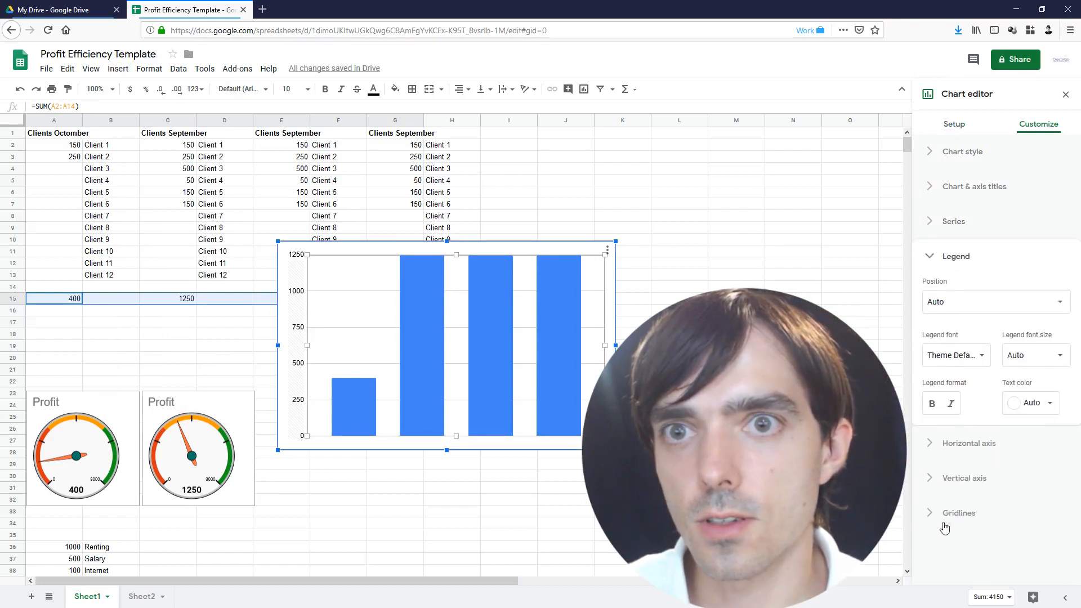
{"action": "left_click", "coordinate": [962, 153]}
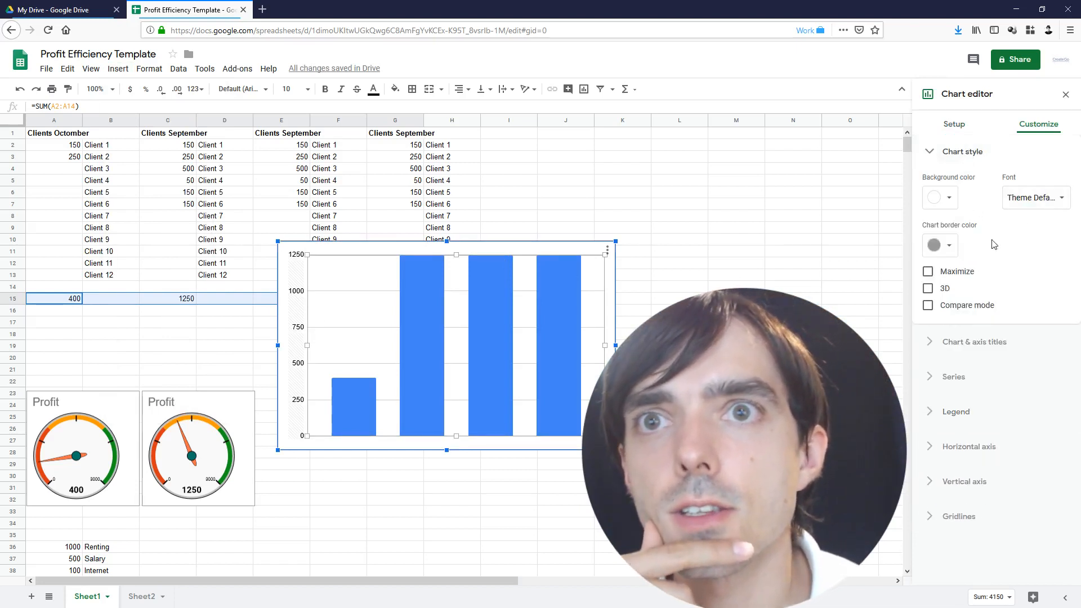
{"action": "left_click", "coordinate": [955, 125]}
Change the chart to a Smooth line chart and narrow its width
{"action": "left_click", "coordinate": [974, 174]}
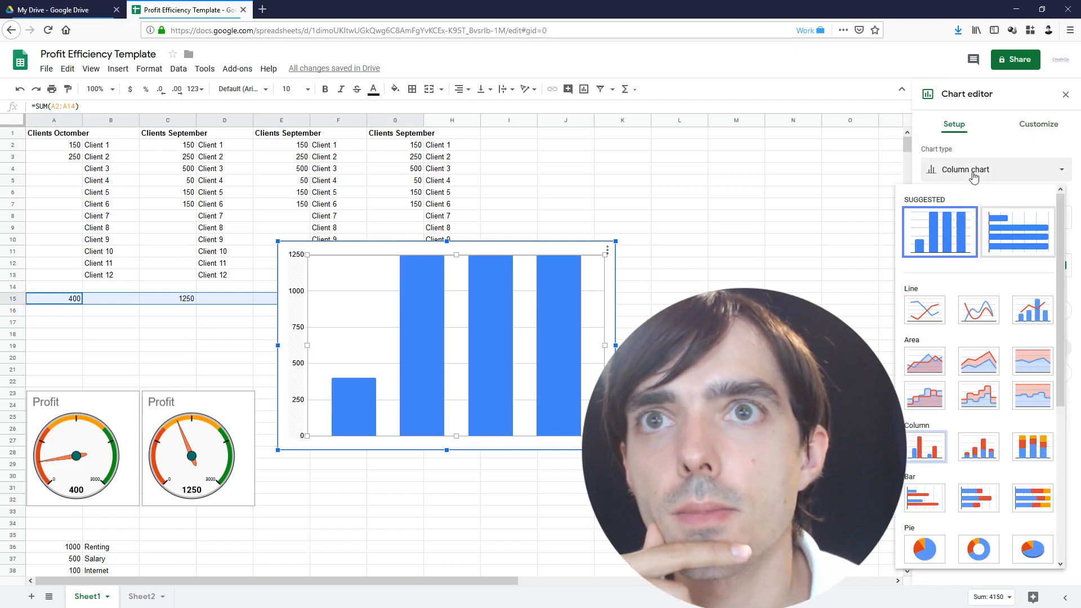
{"action": "left_click", "coordinate": [978, 311]}
{"action": "double_click", "coordinate": [467, 327]}
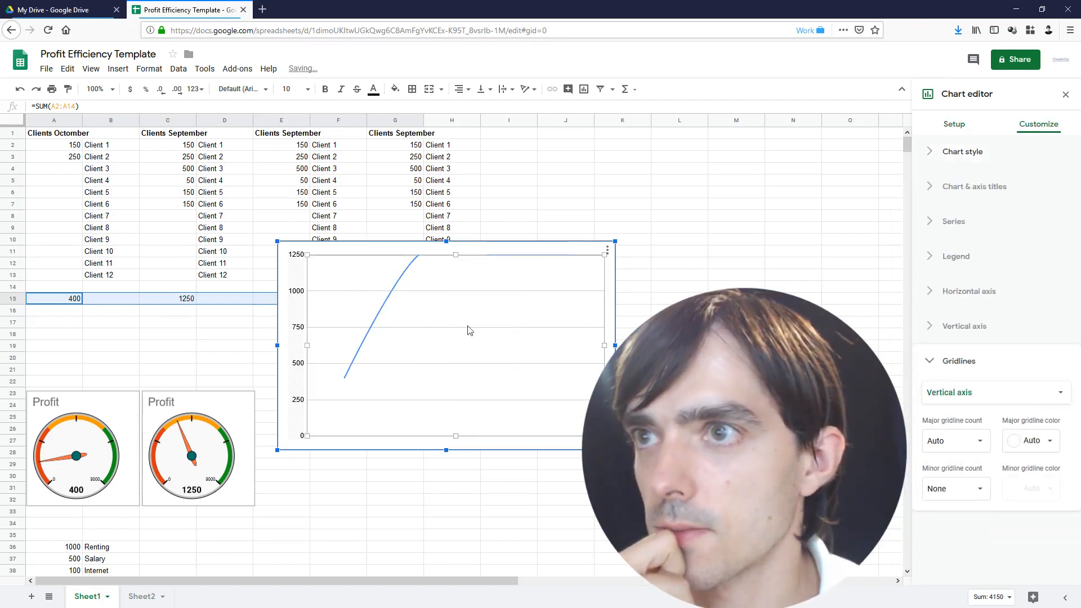
{"action": "left_click_drag", "start_coordinate": [615, 346], "coordinate": [492, 346]}
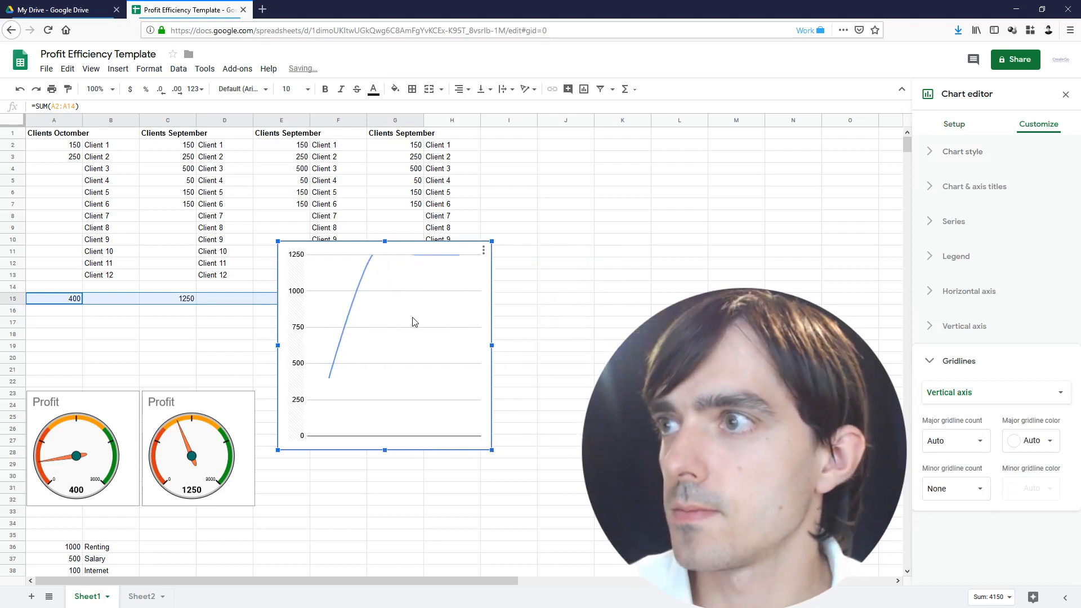
{"action": "left_click", "coordinate": [74, 174]}
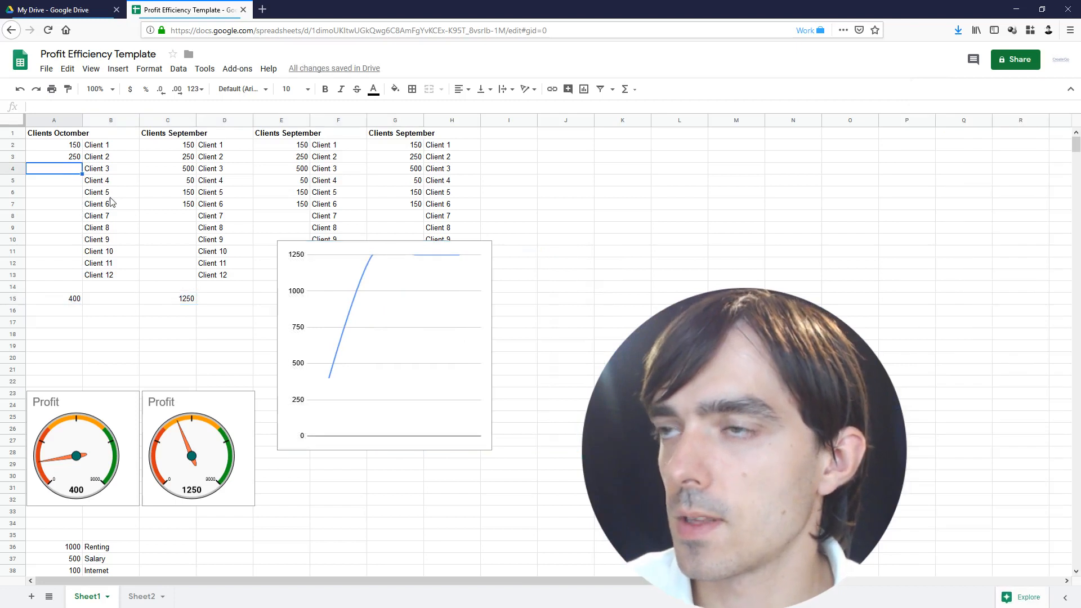
Enter 500 in A4 and move the line chart to the right of the totals
{"action": "type", "text": "500"}
{"action": "key", "text": "Return"}
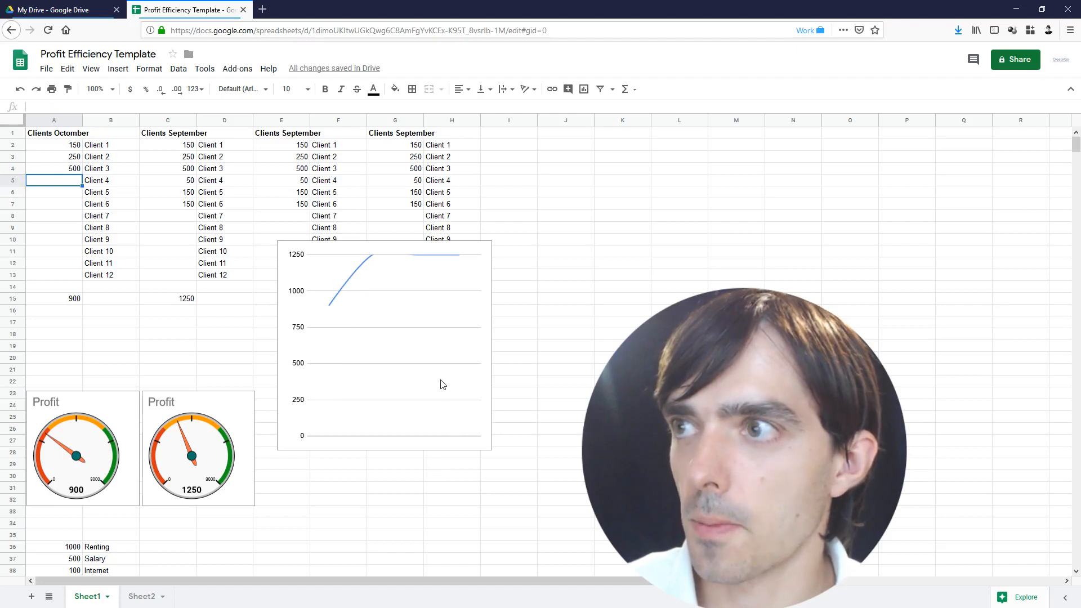
{"action": "left_click", "coordinate": [71, 313]}
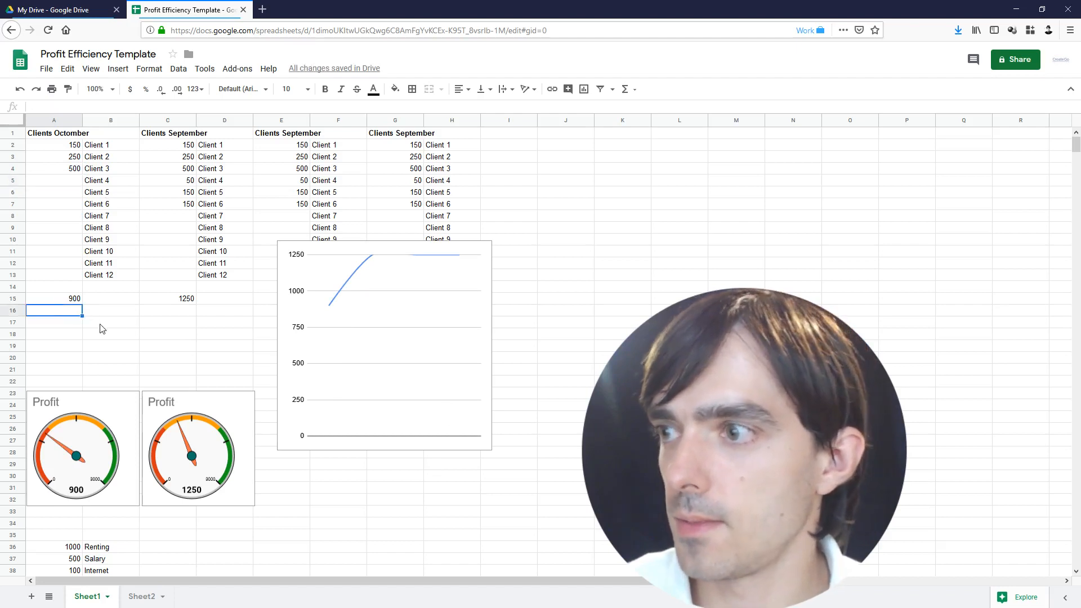
{"action": "left_click_drag", "start_coordinate": [394, 315], "coordinate": [519, 361]}
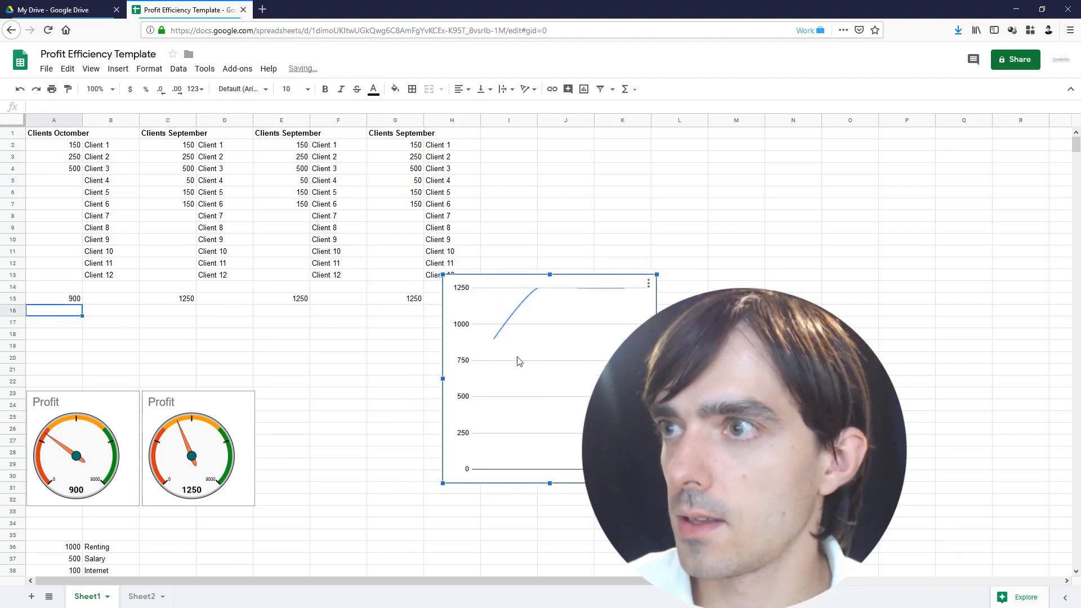
Enter new amounts: 500 in E8, 1000 in G9 and 50 in G8
{"action": "left_click", "coordinate": [293, 219]}
{"action": "type", "text": "500"}
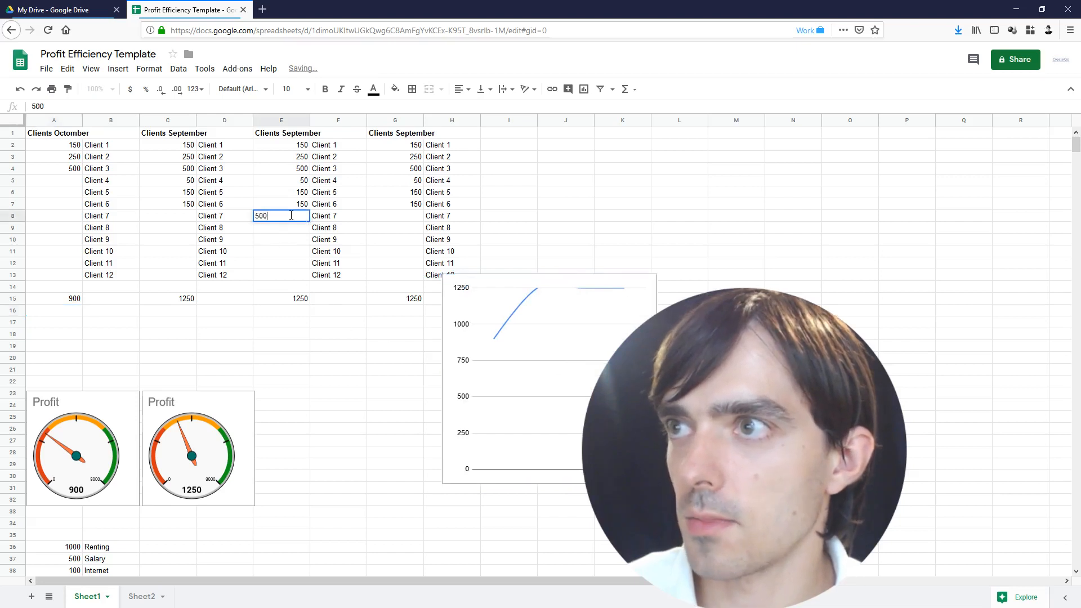
{"action": "key", "text": "Return"}
{"action": "left_click", "coordinate": [396, 209]}
{"action": "left_click", "coordinate": [404, 228]}
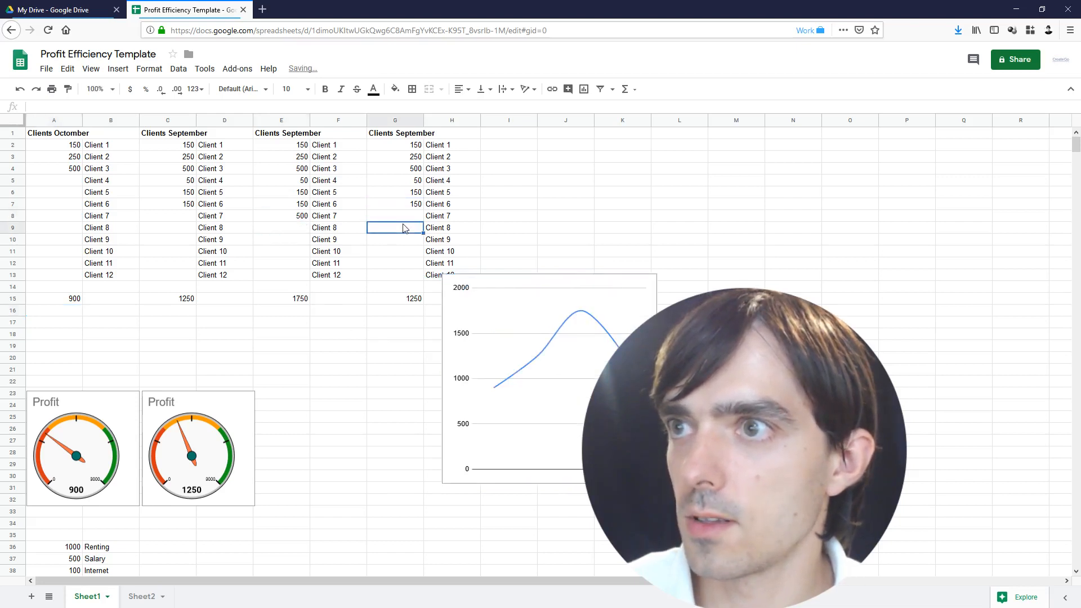
{"action": "type", "text": "1000"}
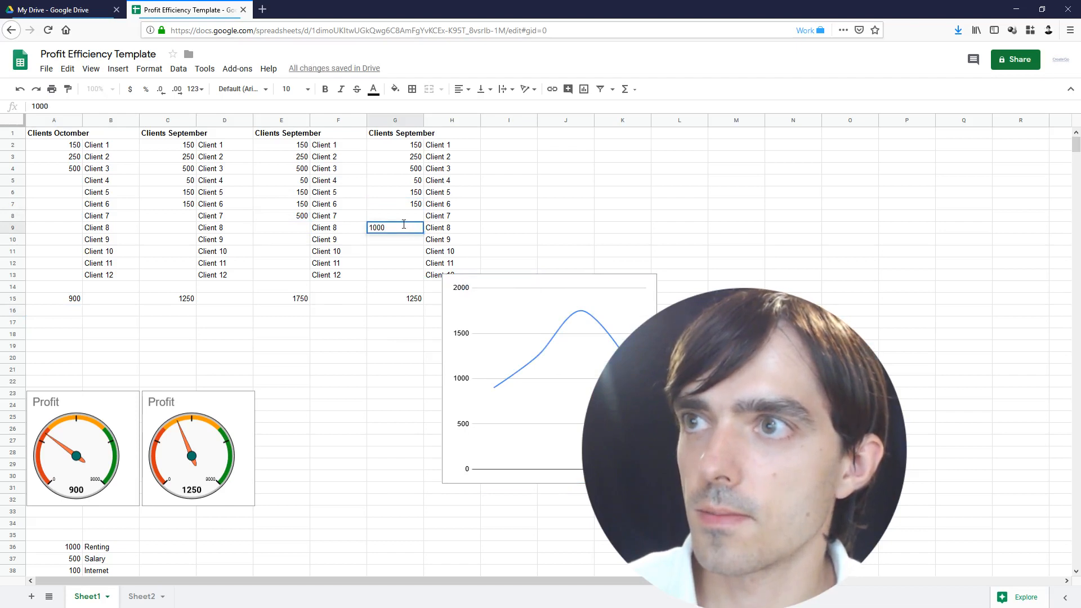
{"action": "key", "text": "Return"}
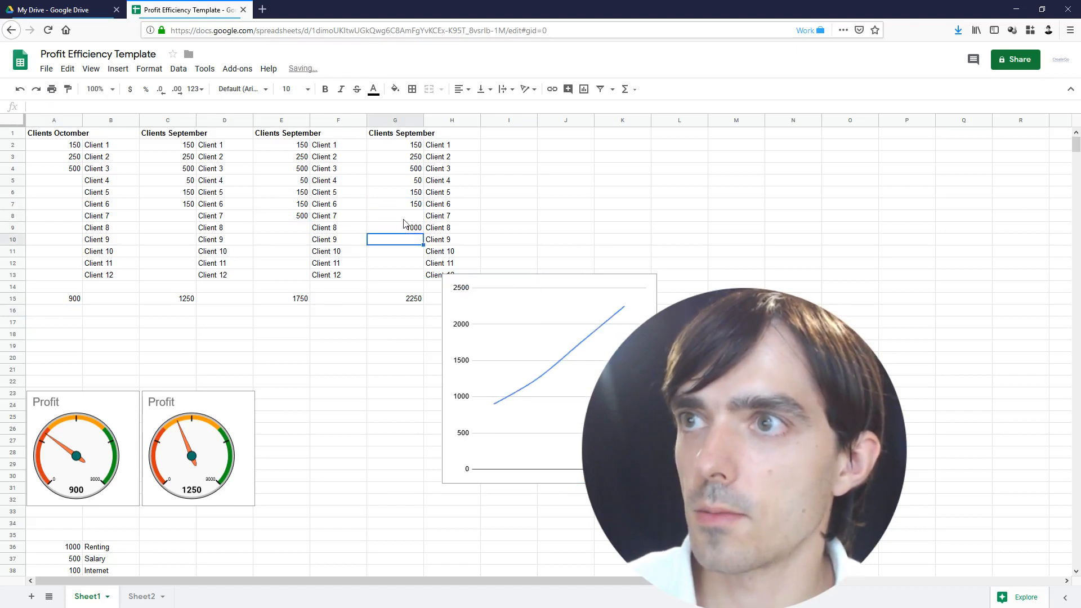
{"action": "left_click", "coordinate": [404, 217]}
{"action": "type", "text": "50"}
{"action": "key", "text": "Return"}
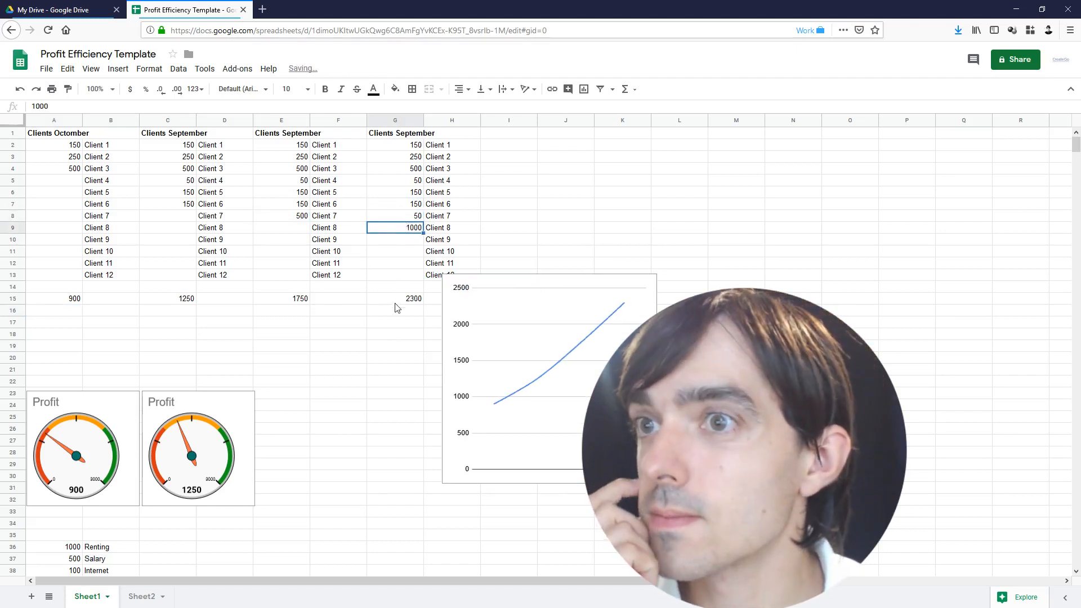
Copy the A39 expense total and paste it into G16
{"action": "left_click", "coordinate": [413, 313]}
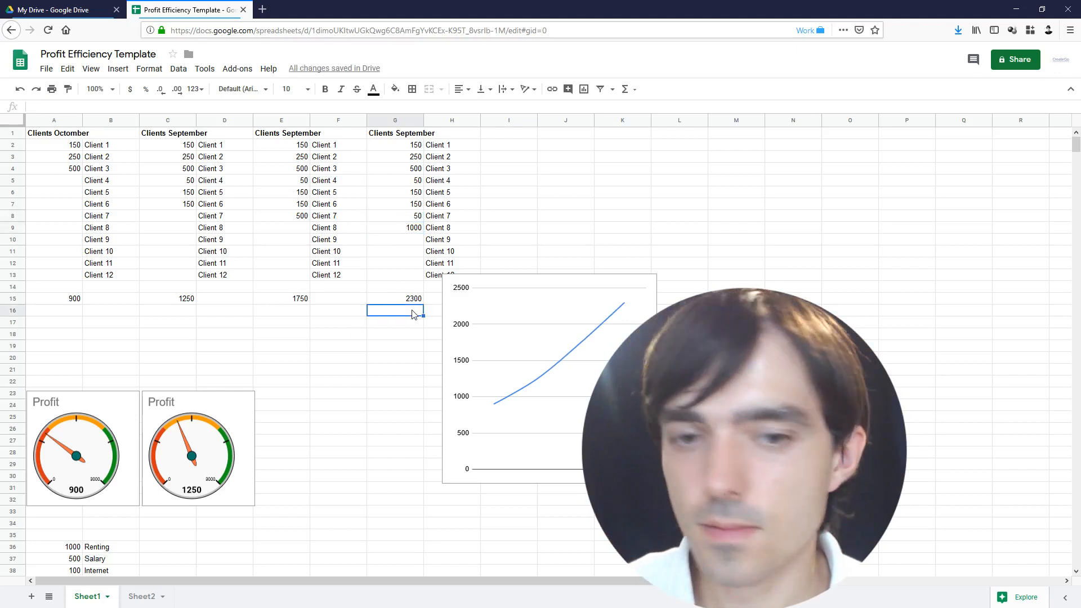
{"action": "scroll", "coordinate": [178, 423], "scroll_direction": "down", "scroll_amount": 1}
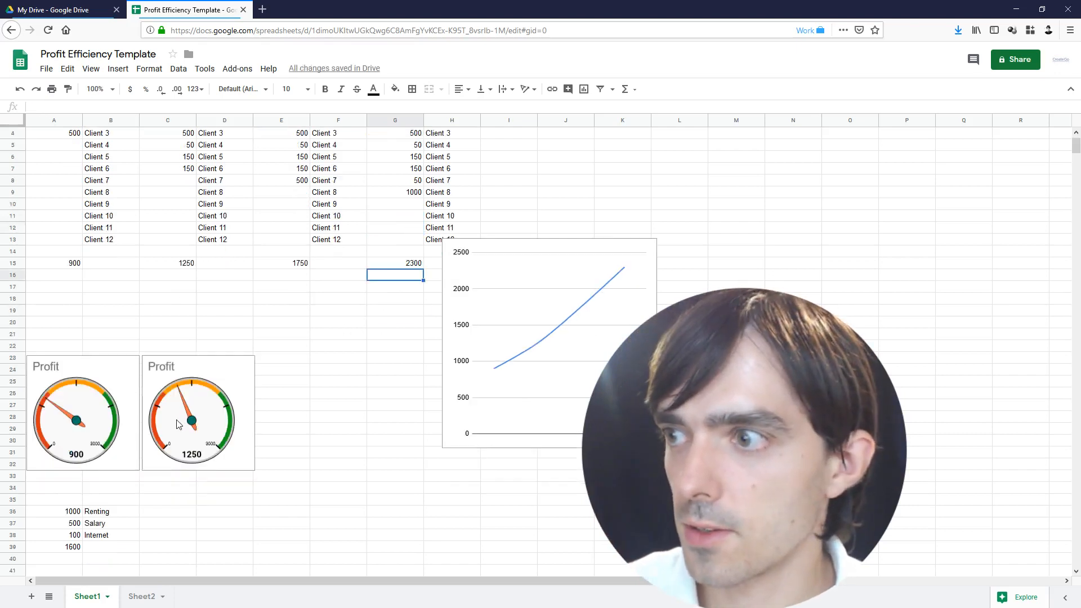
{"action": "left_click", "coordinate": [64, 549]}
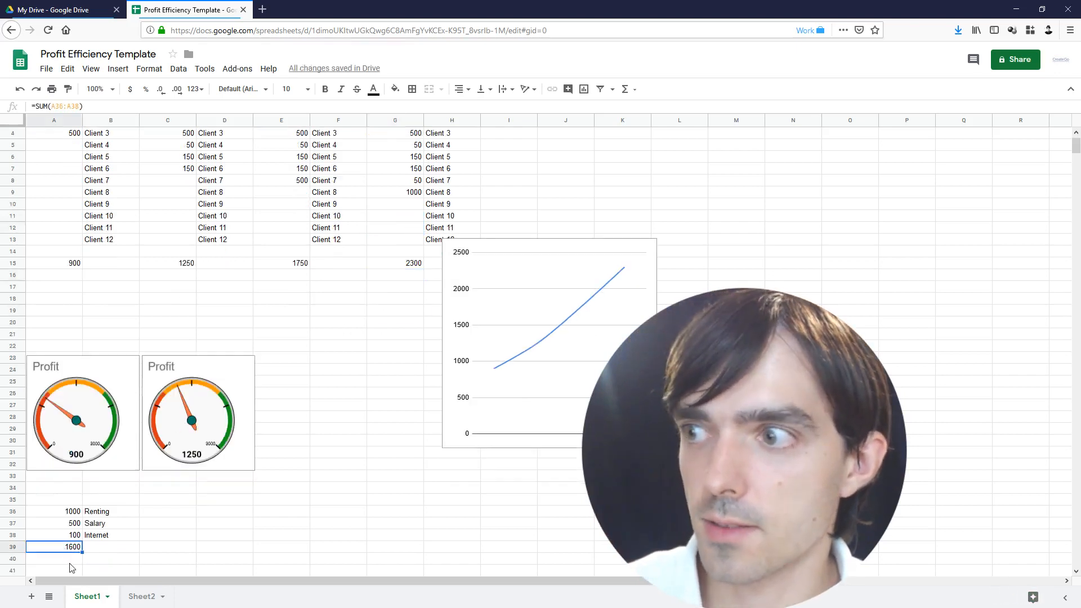
{"action": "left_click", "coordinate": [404, 276]}
{"action": "type", "text": "2300"}
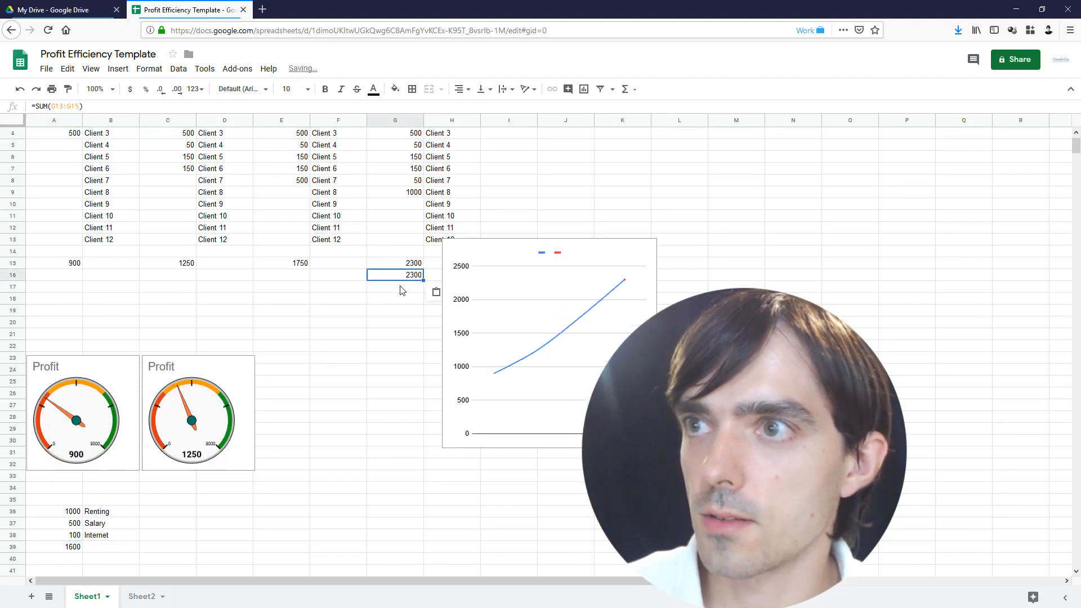
{"action": "key", "text": "ctrl+z"}
{"action": "left_click", "coordinate": [59, 546]}
{"action": "key", "text": "ctrl+c"}
{"action": "left_click", "coordinate": [397, 276]}
{"action": "key", "text": "ctrl+v"}
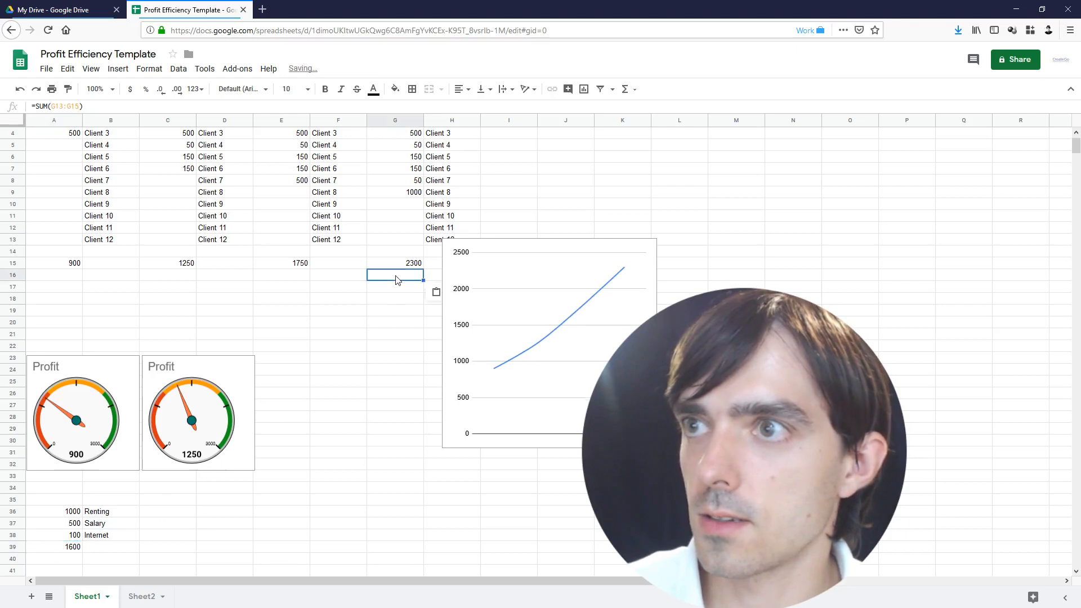
Replace G16's pasted formula with the value 1600
{"action": "double_click", "coordinate": [397, 276]}
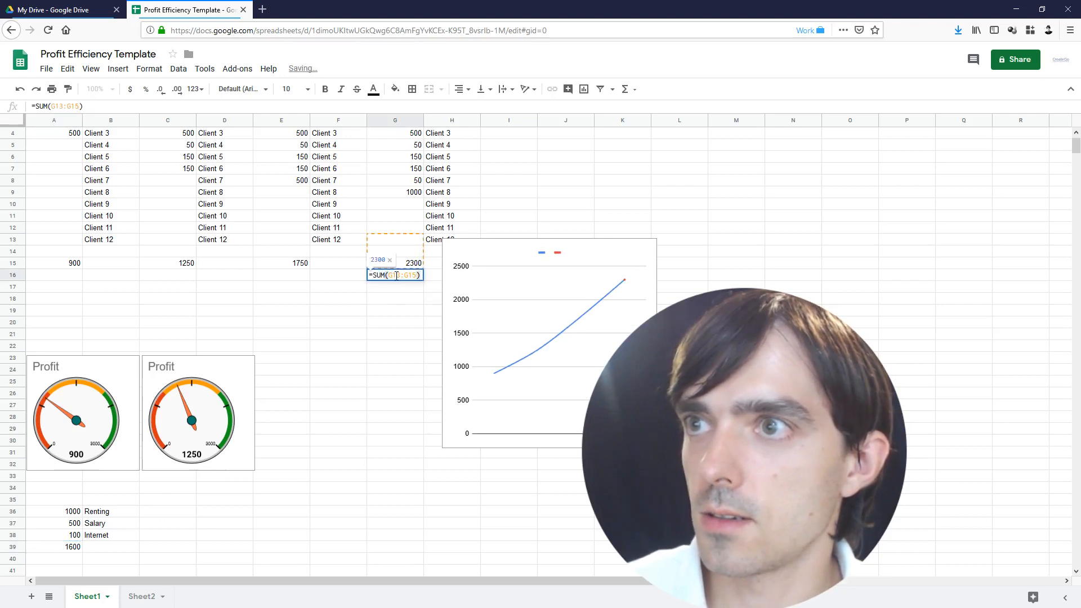
{"action": "key", "text": "Escape"}
{"action": "key", "text": "Delete"}
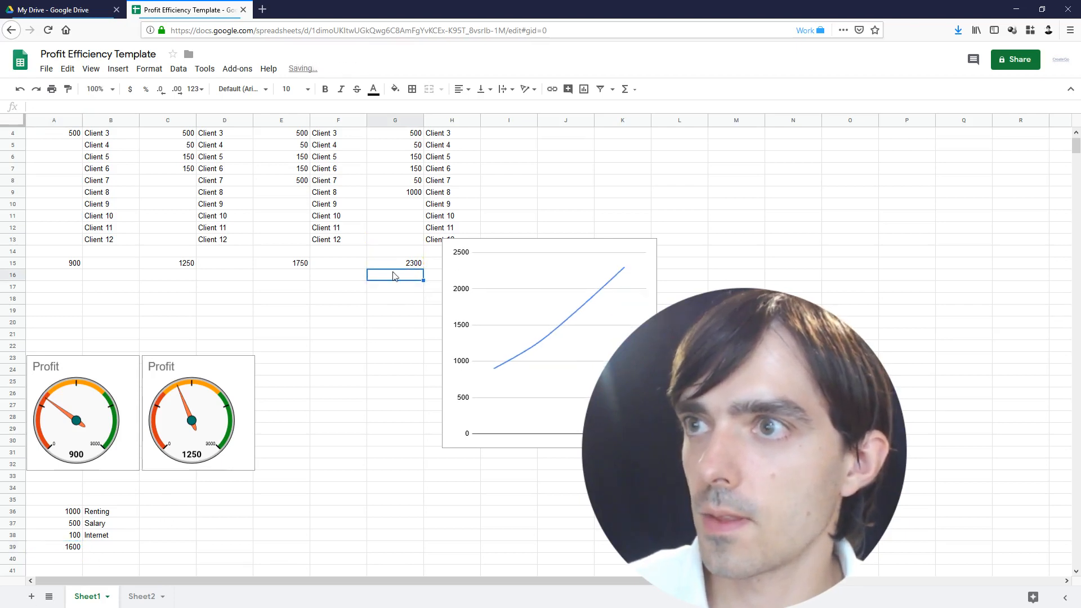
{"action": "type", "text": "1600"}
{"action": "key", "text": "Return"}
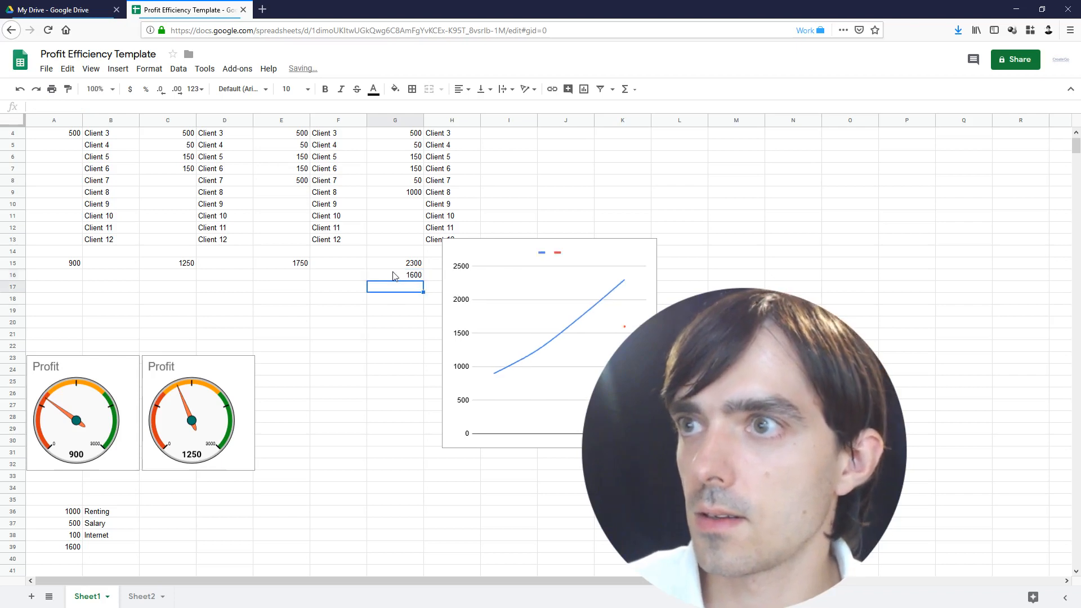
Copy the 1600 from G16 into C16 and A16
{"action": "key", "text": "Up"}
{"action": "left_click", "coordinate": [174, 277]}
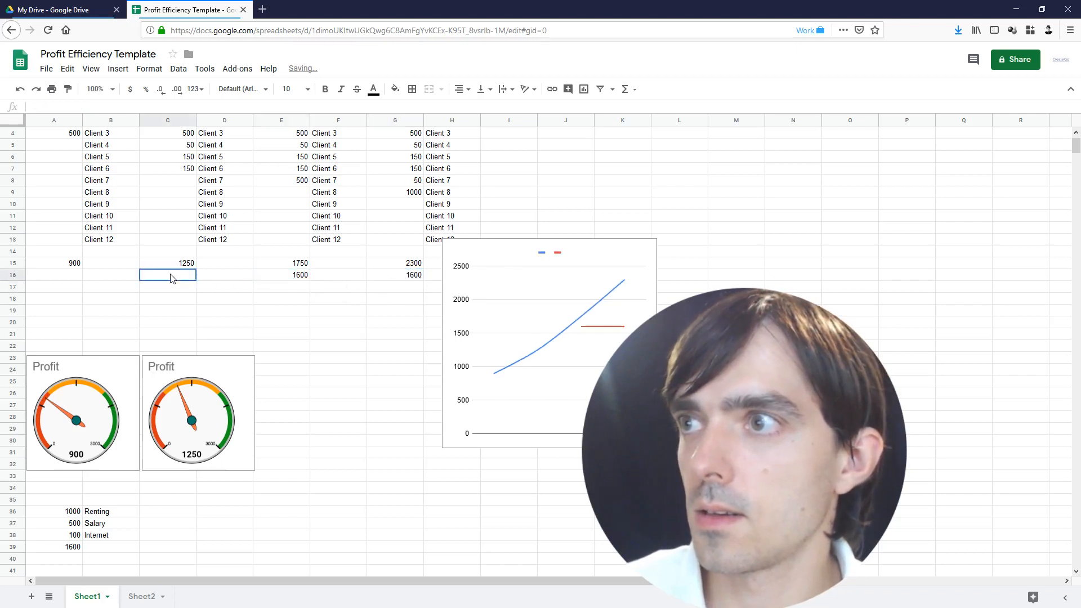
{"action": "key", "text": "ctrl+v"}
{"action": "left_click", "coordinate": [61, 276]}
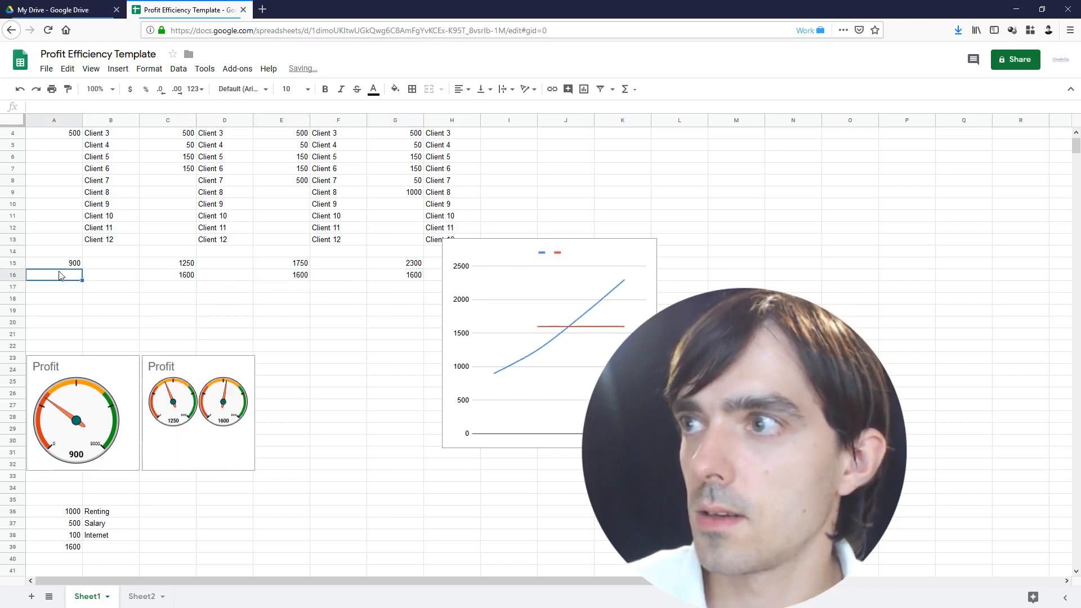
{"action": "key", "text": "ctrl+v"}
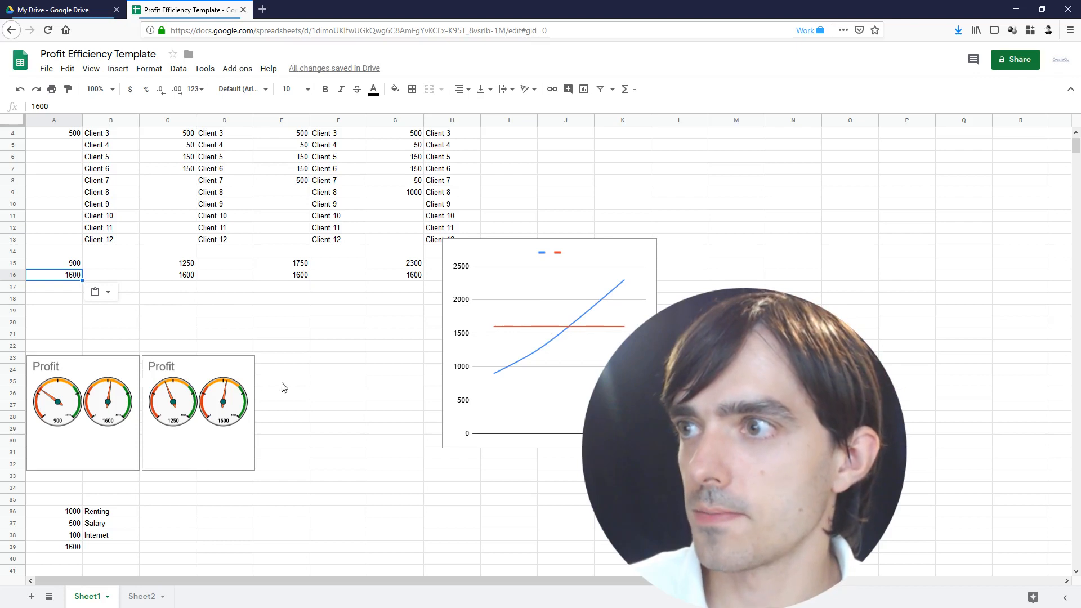
{"action": "left_click", "coordinate": [192, 392]}
Open the first Profit gauge chart's settings, then close them
{"action": "left_click", "coordinate": [40, 399]}
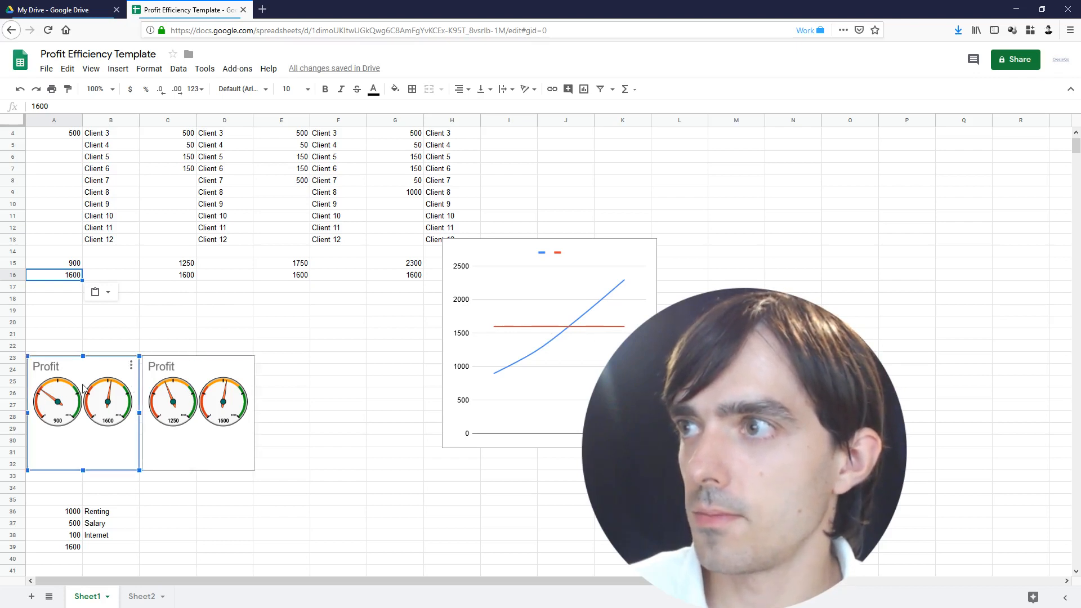
{"action": "scroll", "coordinate": [91, 394], "scroll_direction": "up", "scroll_amount": 1}
{"action": "mouse_move", "coordinate": [120, 454]}
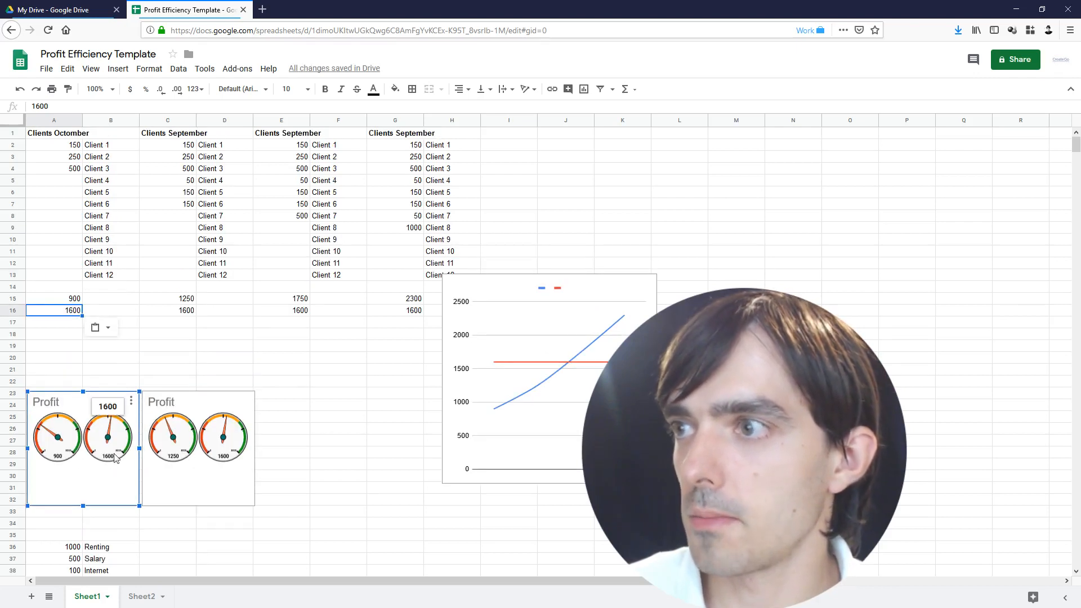
{"action": "double_click", "coordinate": [118, 441]}
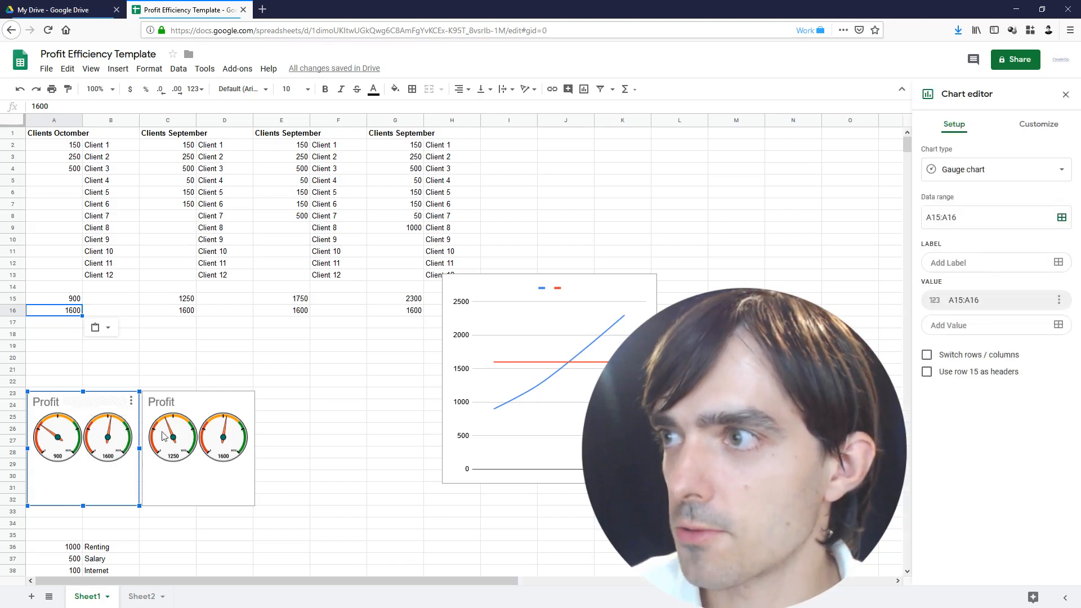
{"action": "left_click", "coordinate": [115, 313]}
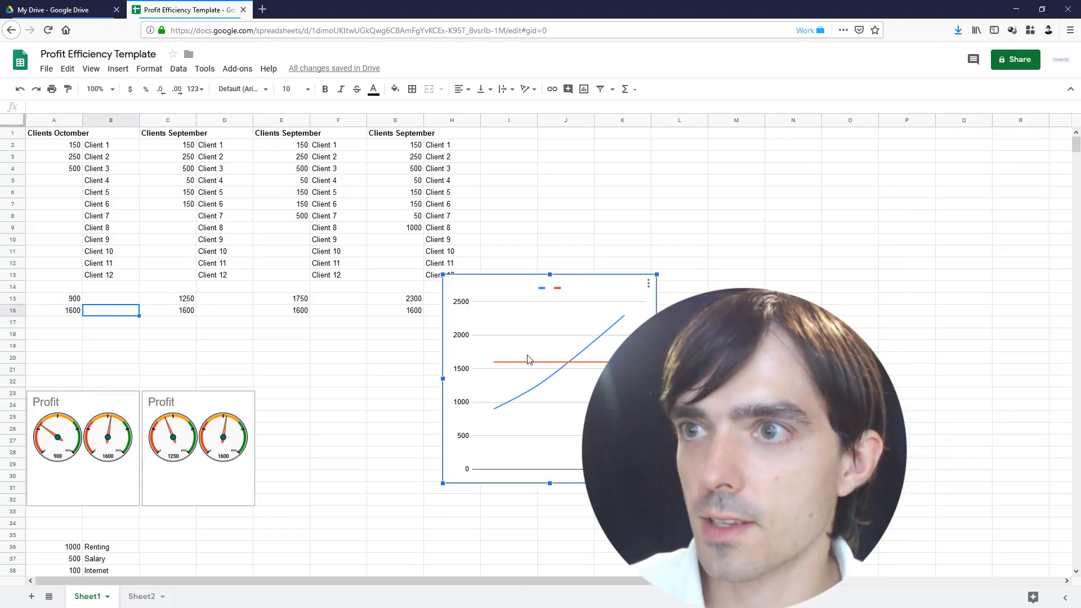
Set C16 to 2000 and copy the September client block G1:H16
{"action": "left_click", "coordinate": [196, 314]}
{"action": "type", "text": "052"}
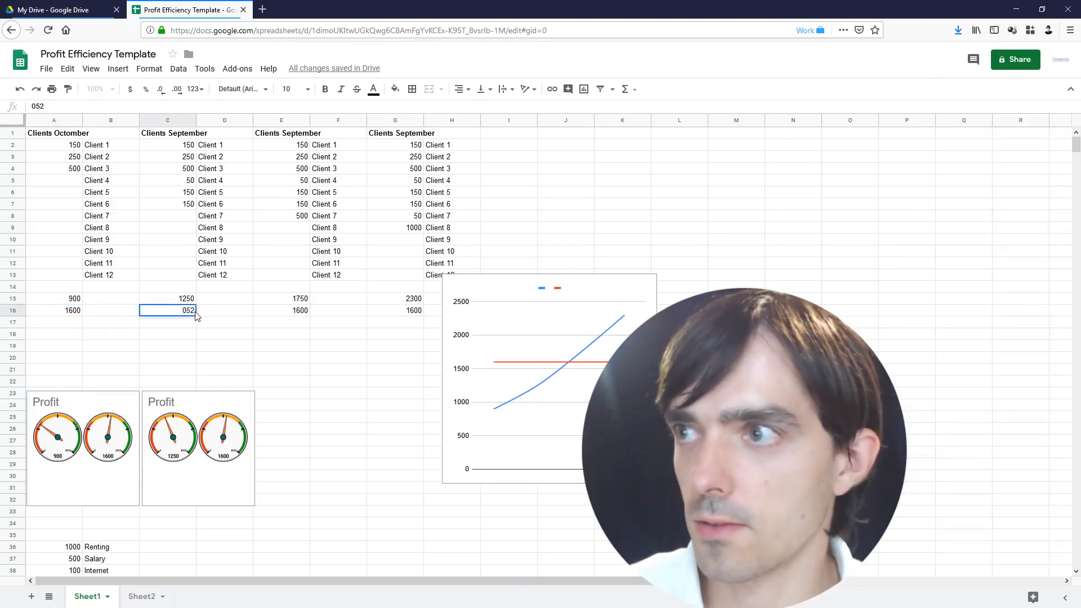
{"action": "key", "text": "BackSpace"}
{"action": "key", "text": "BackSpace"}
{"action": "key", "text": "BackSpace"}
{"action": "type", "text": "2000"}
{"action": "key", "text": "Return"}
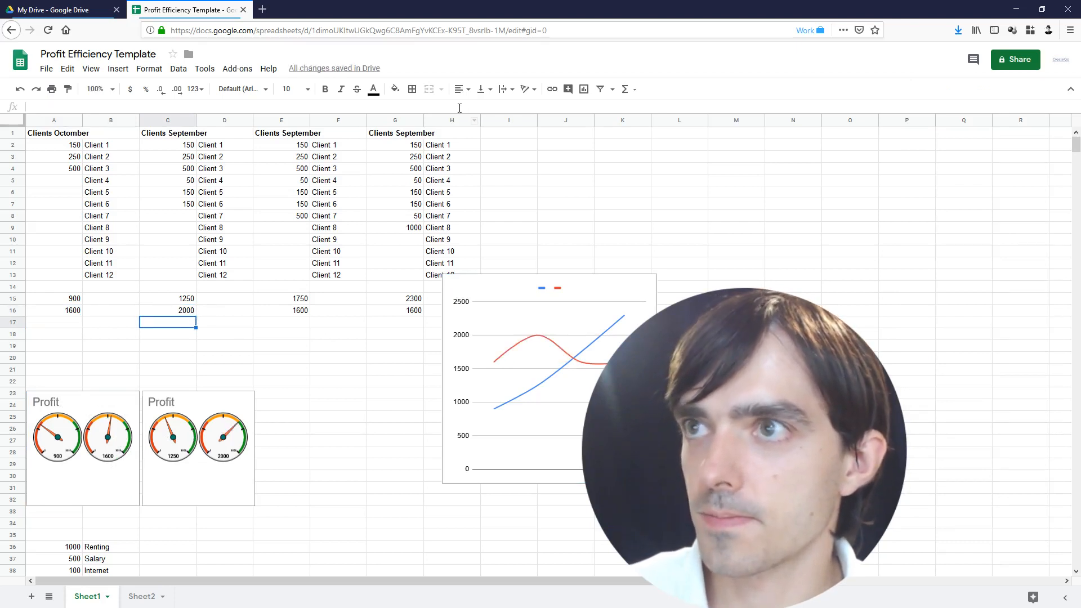
{"action": "left_click_drag", "start_coordinate": [400, 137], "coordinate": [440, 313]}
{"action": "key", "text": "ctrl+c"}
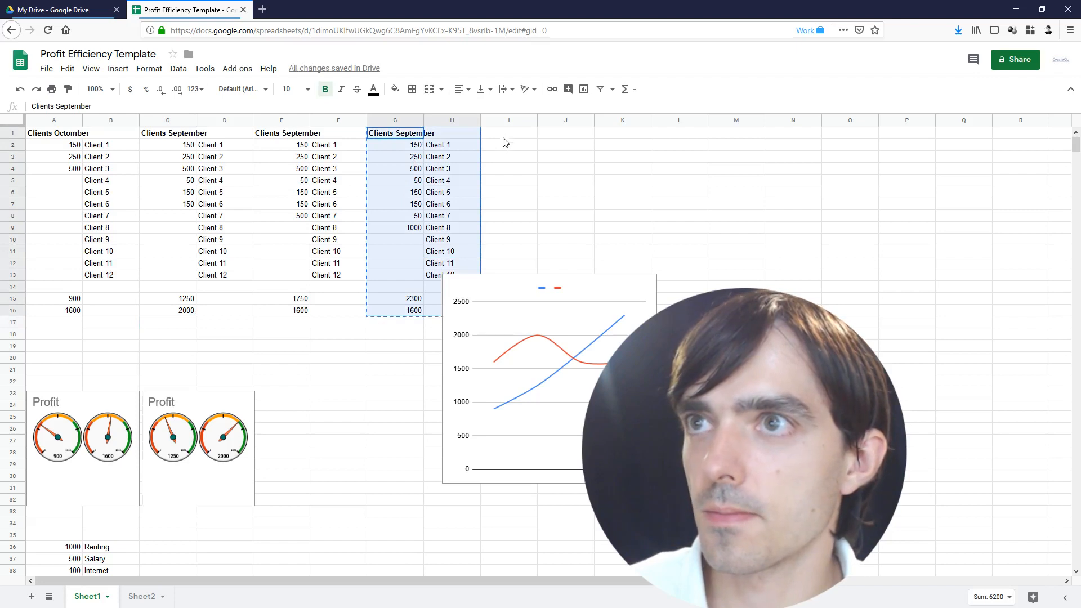
Paste copies of the September client block into I1 and K1
{"action": "left_click", "coordinate": [510, 138]}
{"action": "key", "text": "ctrl+v"}
{"action": "left_click", "coordinate": [622, 135]}
{"action": "key", "text": "ctrl+v"}
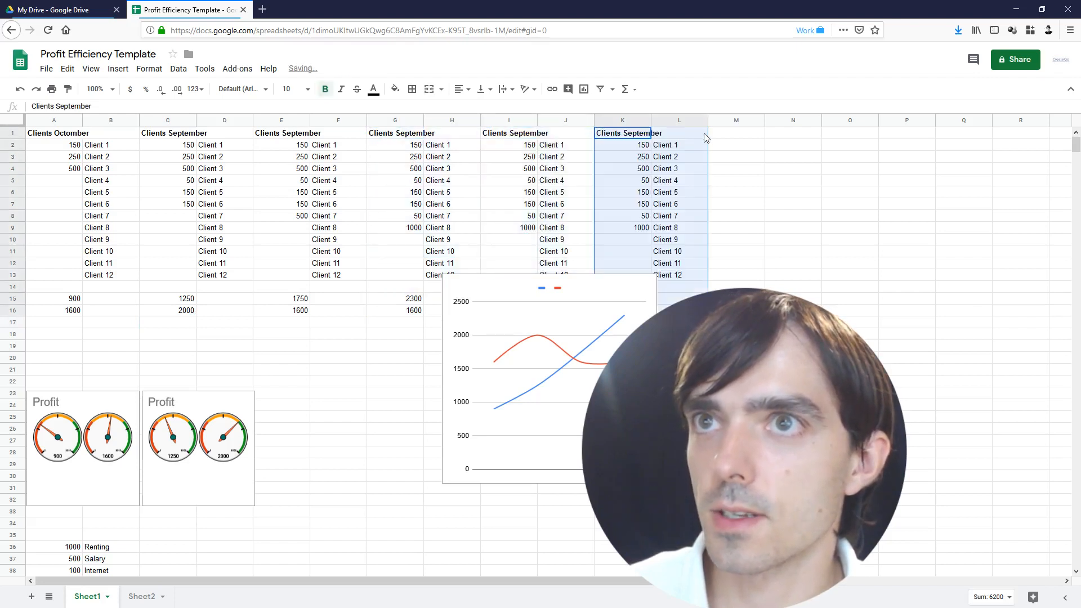
{"action": "left_click", "coordinate": [721, 140]}
Delete the old line chart and select the total and profit rows A15:K16
{"action": "left_click", "coordinate": [549, 399]}
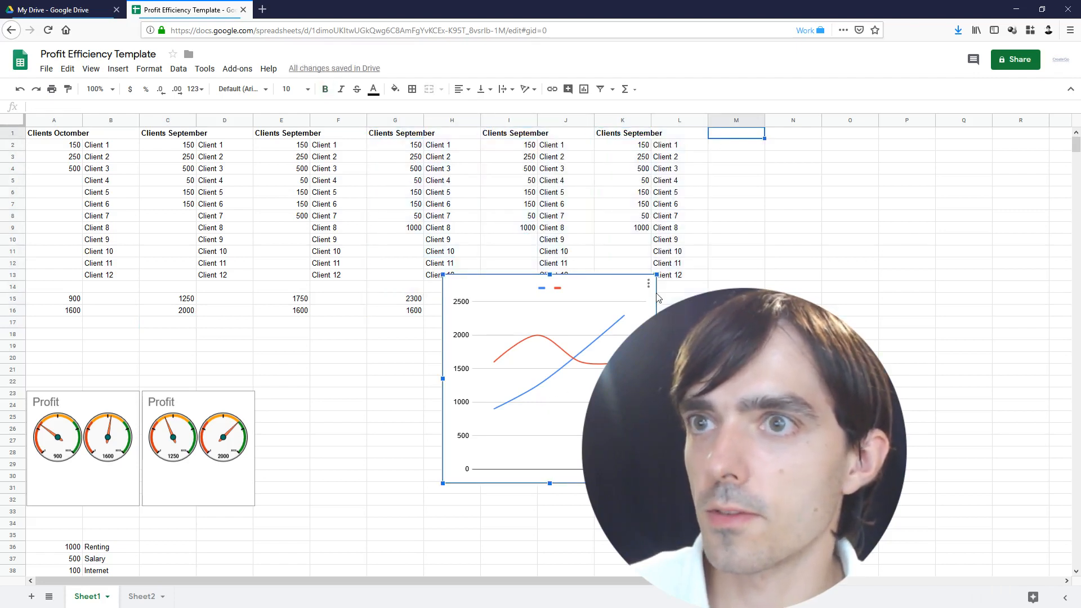
{"action": "left_click_drag", "start_coordinate": [619, 406], "coordinate": [735, 510]}
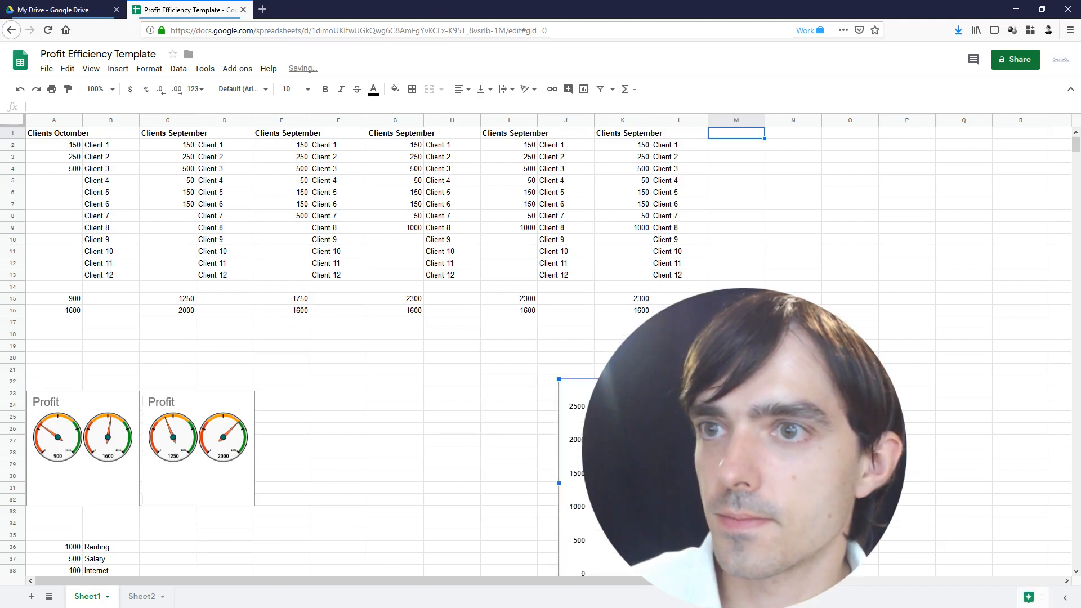
{"action": "key", "text": "Delete"}
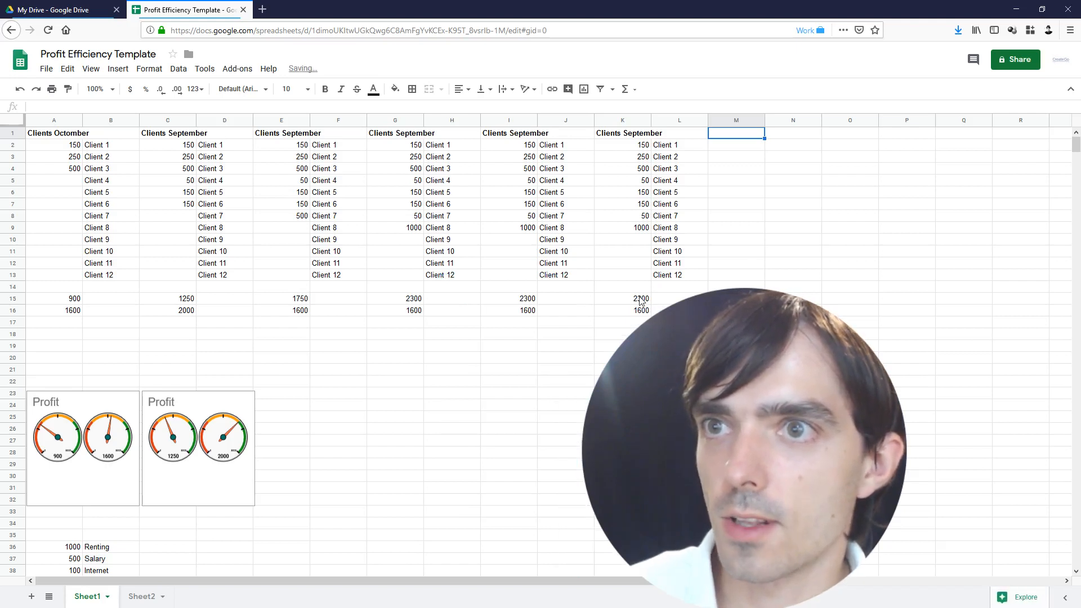
{"action": "left_click_drag", "start_coordinate": [641, 301], "coordinate": [32, 310]}
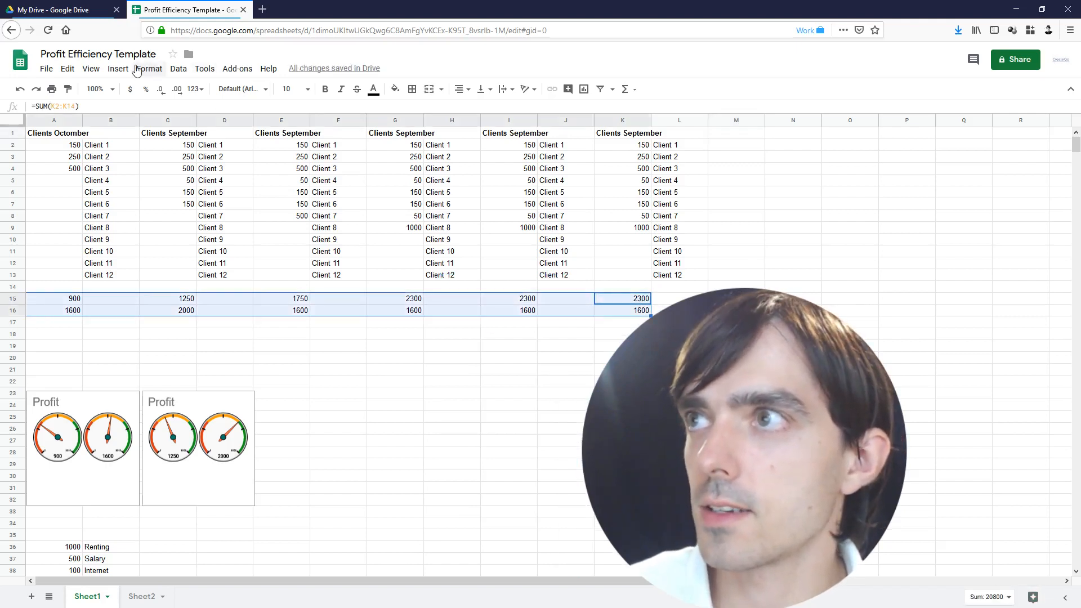
Insert a smooth line chart of A15:K16 and place it beside the Profit gauges
{"action": "left_click", "coordinate": [119, 69]}
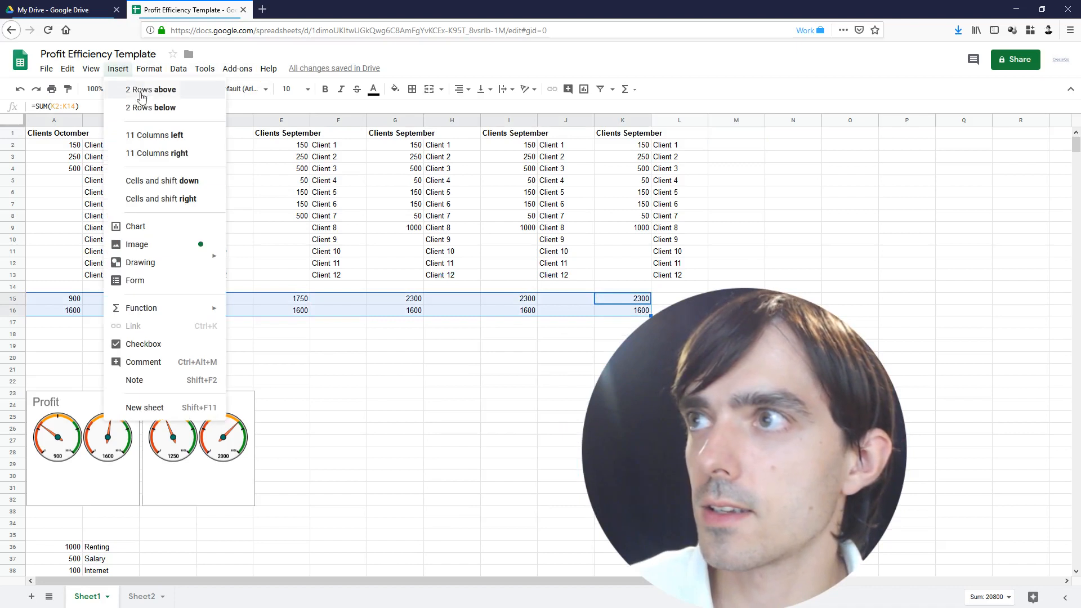
{"action": "left_click", "coordinate": [158, 232]}
{"action": "left_click_drag", "start_coordinate": [450, 262], "coordinate": [604, 358]}
{"action": "left_click", "coordinate": [991, 169]}
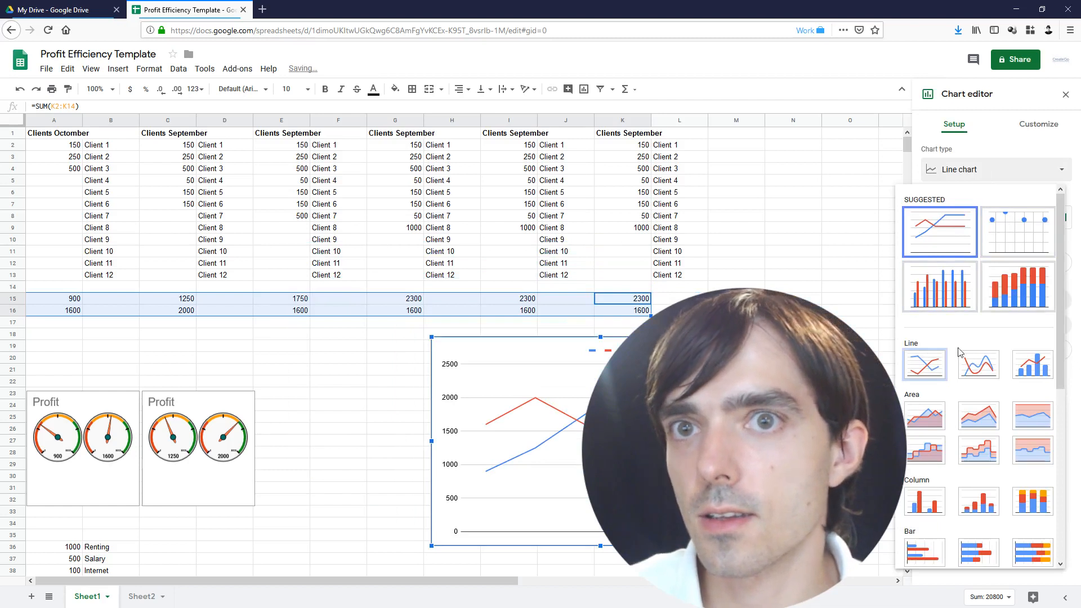
{"action": "left_click", "coordinate": [963, 367]}
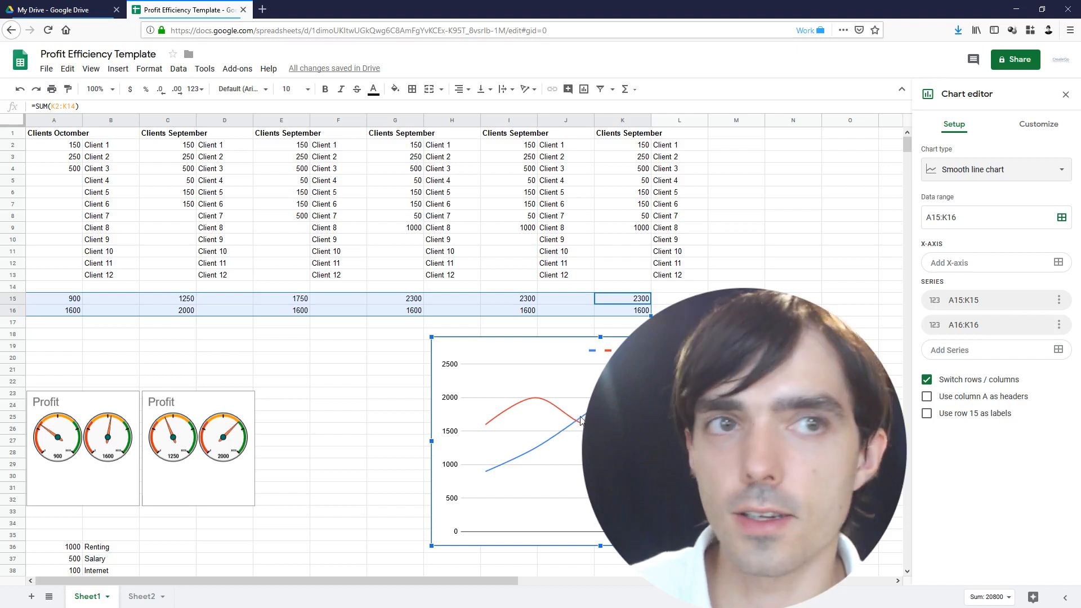
{"action": "left_click_drag", "start_coordinate": [568, 376], "coordinate": [412, 370]}
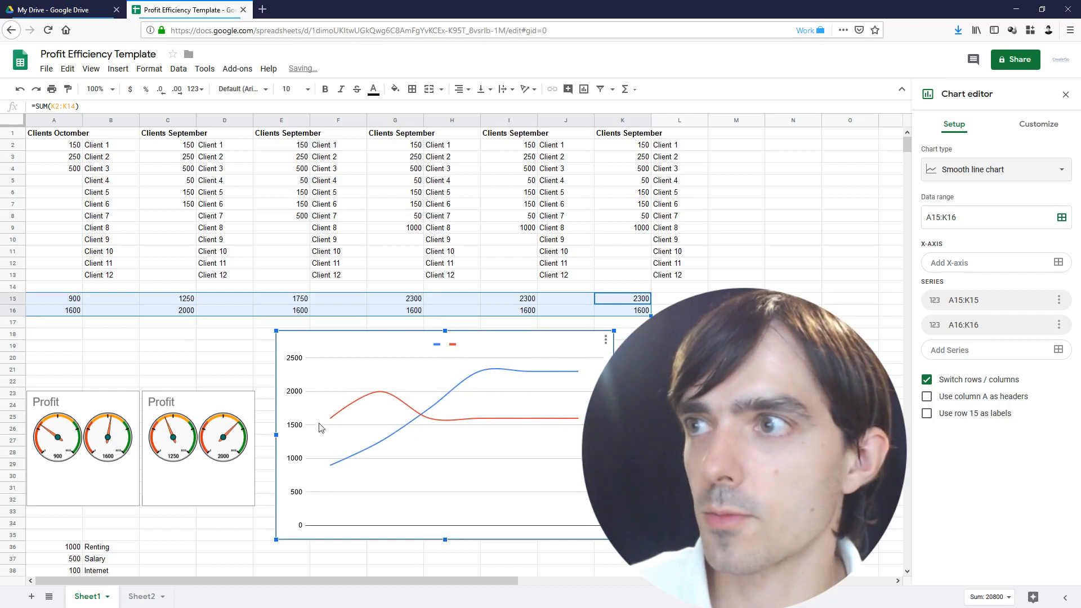
{"action": "left_click", "coordinate": [73, 303]}
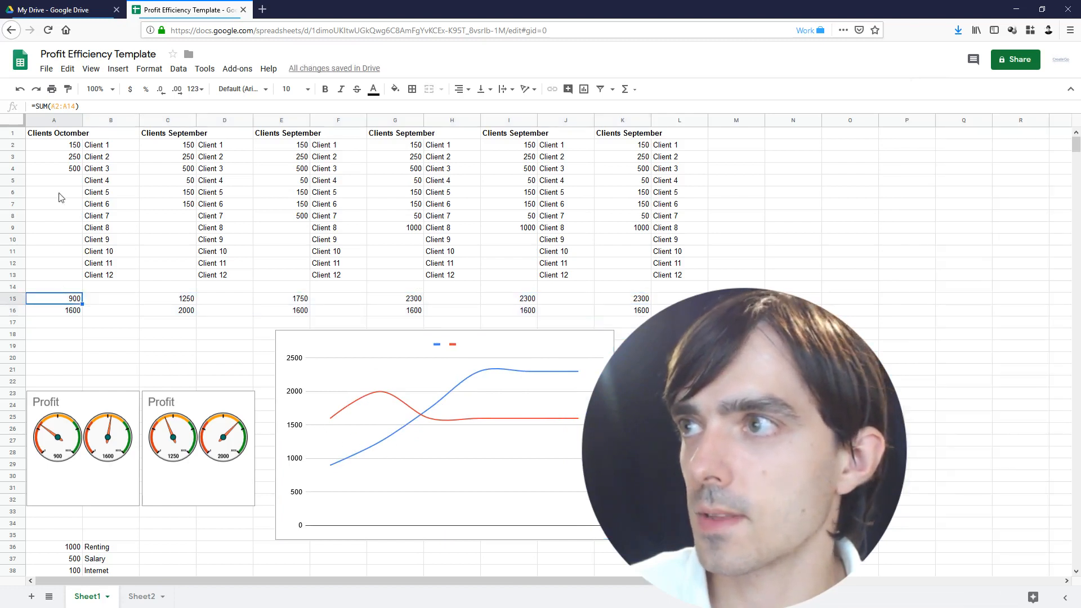
Enter 2000 in A5 for Client 4, then review the A36:B38 expenses and A39 sum
{"action": "left_click", "coordinate": [60, 184]}
{"action": "type", "text": "2000"}
{"action": "key", "text": "Return"}
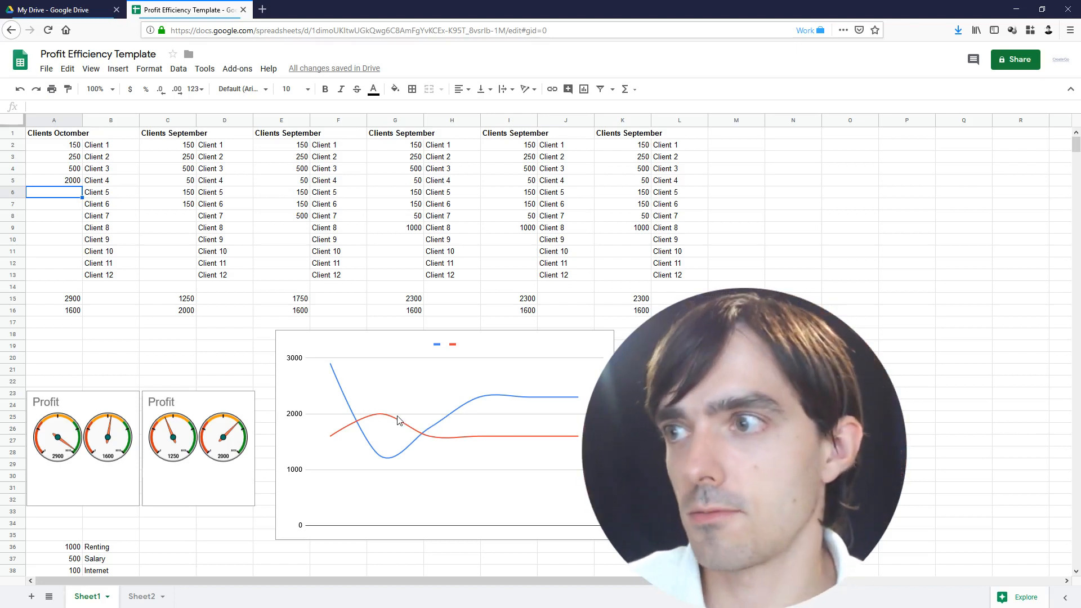
{"action": "scroll", "coordinate": [434, 428], "scroll_direction": "down", "scroll_amount": 1}
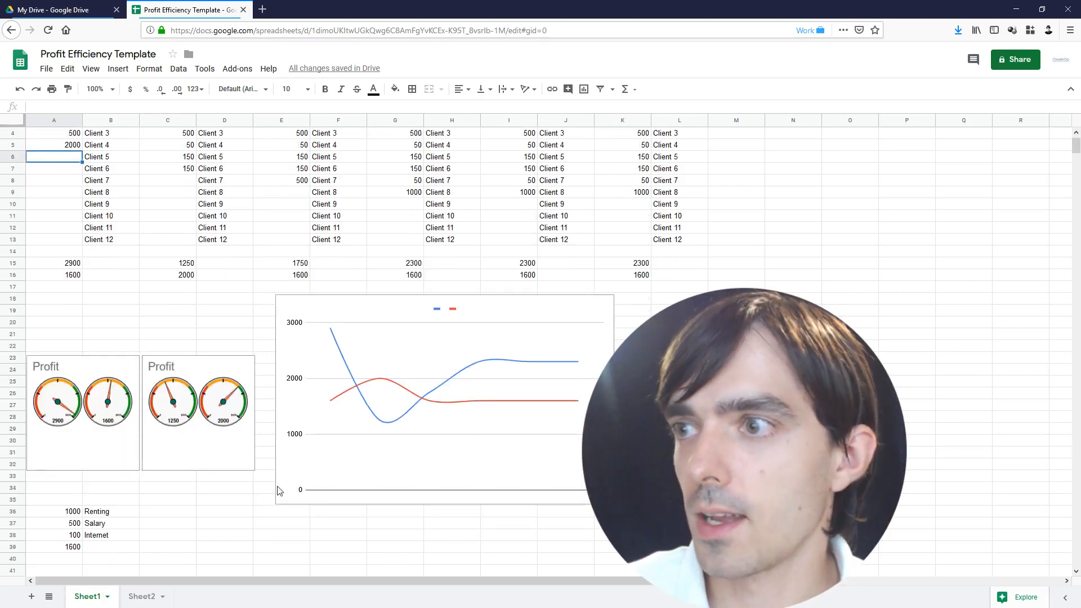
{"action": "left_click_drag", "start_coordinate": [60, 516], "coordinate": [130, 538]}
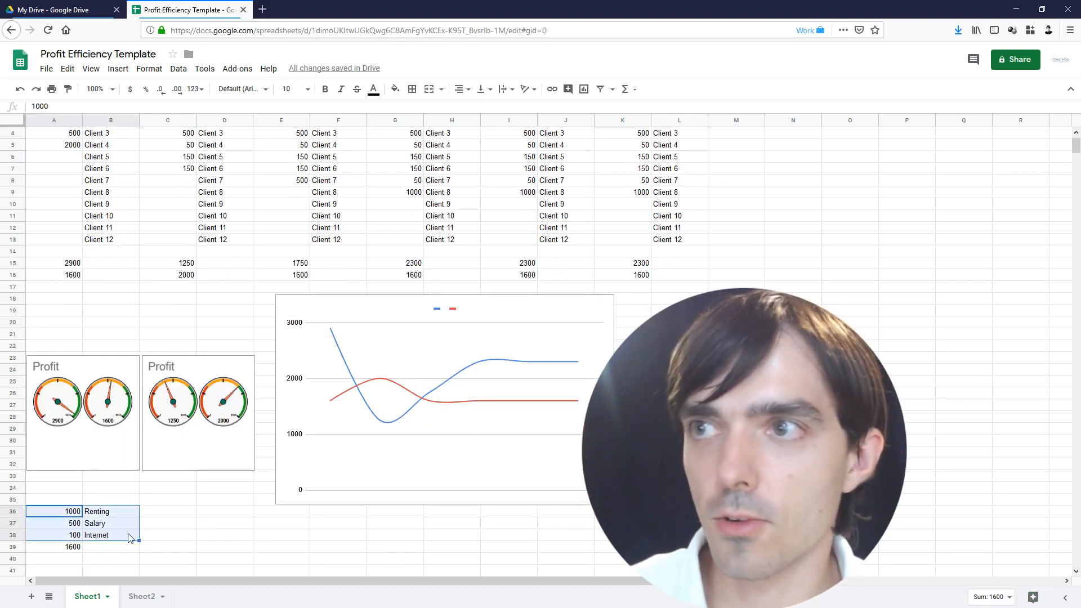
{"action": "left_click", "coordinate": [73, 549]}
{"action": "scroll", "coordinate": [177, 304], "scroll_direction": "up", "scroll_amount": 1}
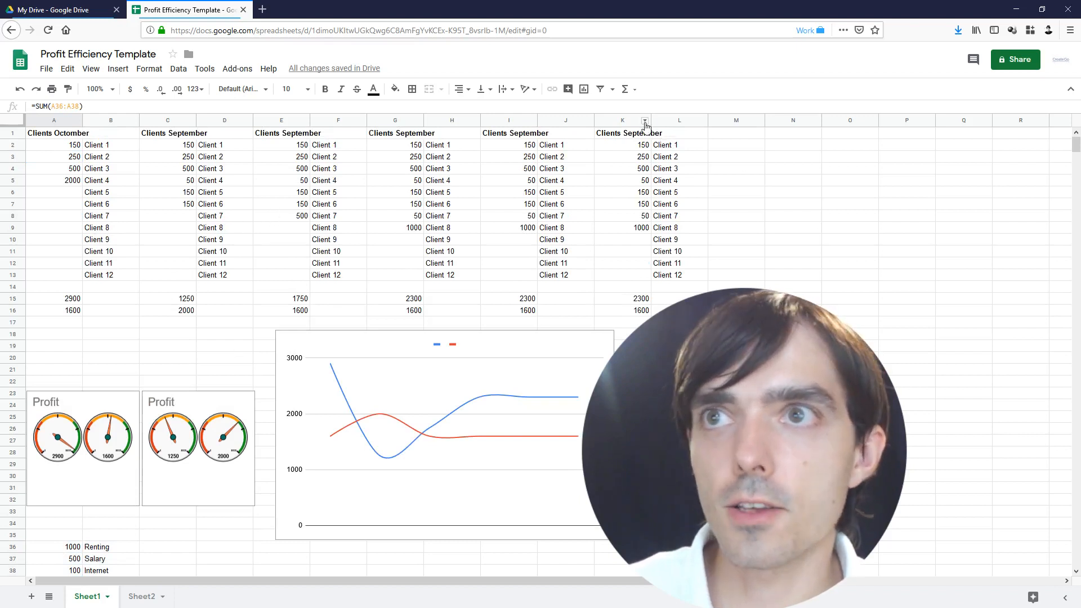
Move the Client 1–12 labels of the last block from column L to column M
{"action": "left_click", "coordinate": [622, 120]}
{"action": "left_click", "coordinate": [667, 334]}
{"action": "left_click", "coordinate": [632, 310]}
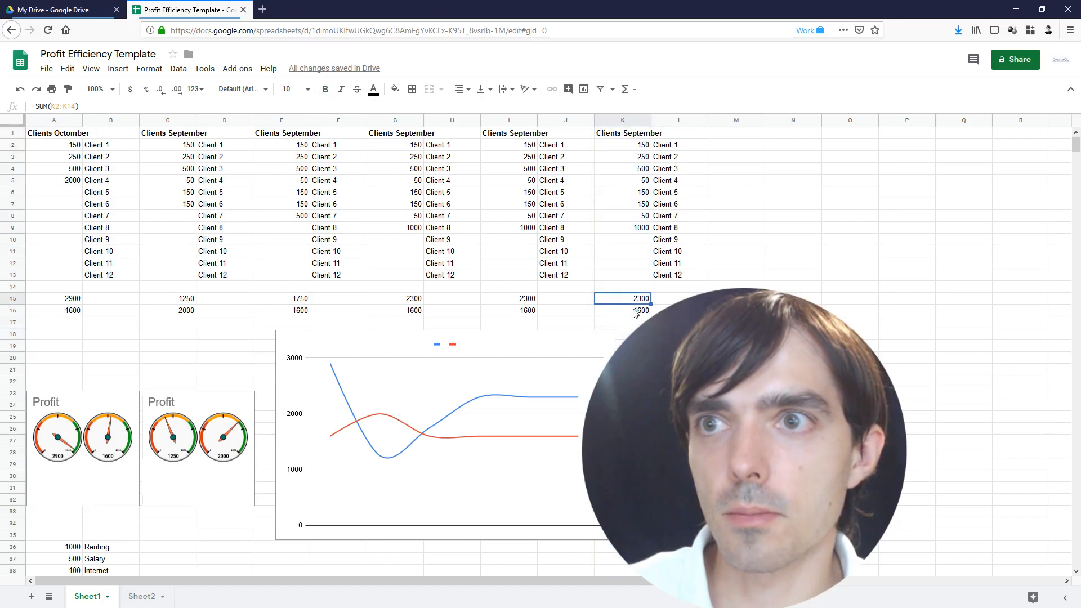
{"action": "left_click_drag", "start_coordinate": [671, 134], "coordinate": [681, 277]}
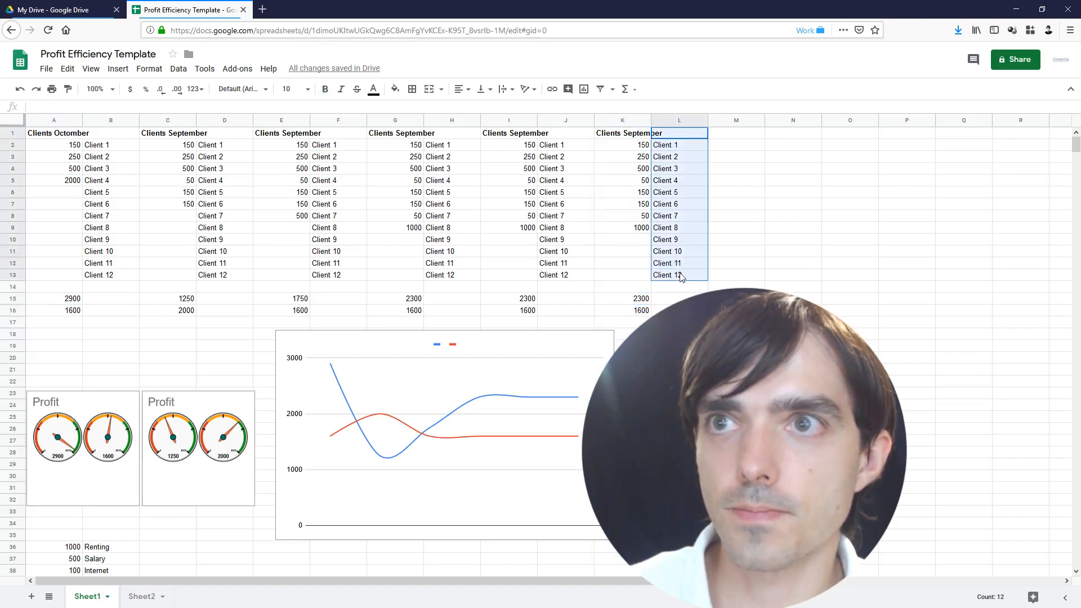
{"action": "left_click", "coordinate": [739, 137]}
{"action": "key", "text": "ctrl+v"}
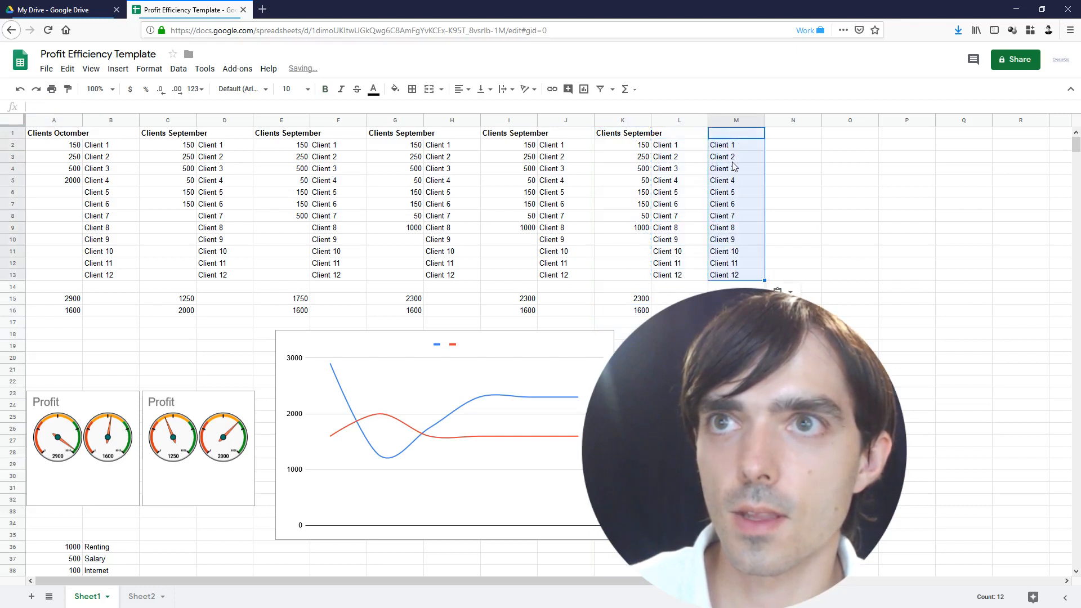
{"action": "left_click_drag", "start_coordinate": [671, 149], "coordinate": [681, 277]}
{"action": "key", "text": "Delete"}
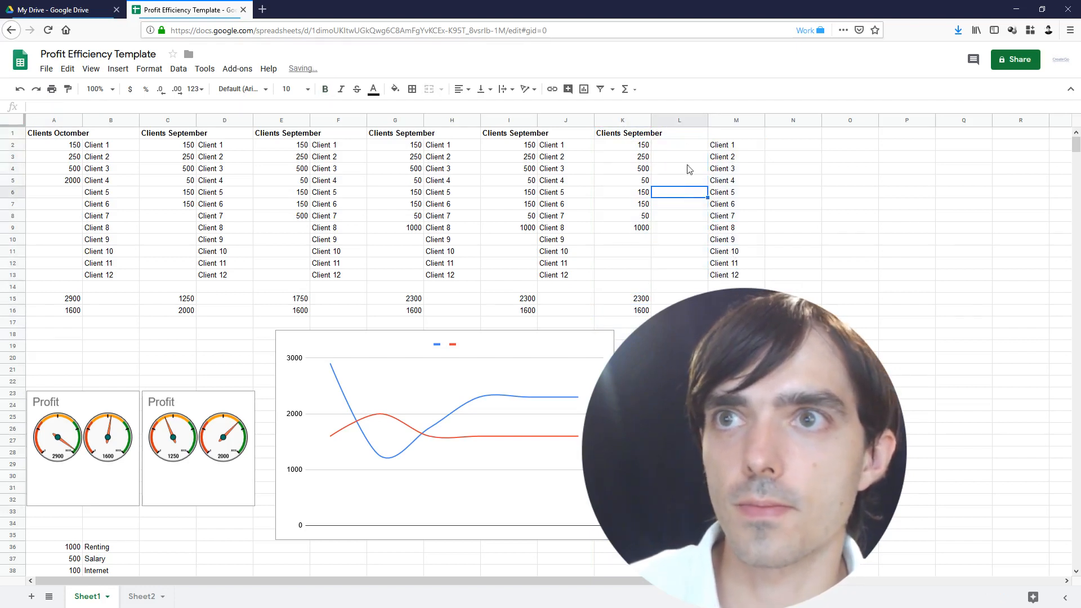
Move the 50 and 150 from K5:K6 into L5:L6 and enter 1000 in L10
{"action": "left_click", "coordinate": [638, 136]}
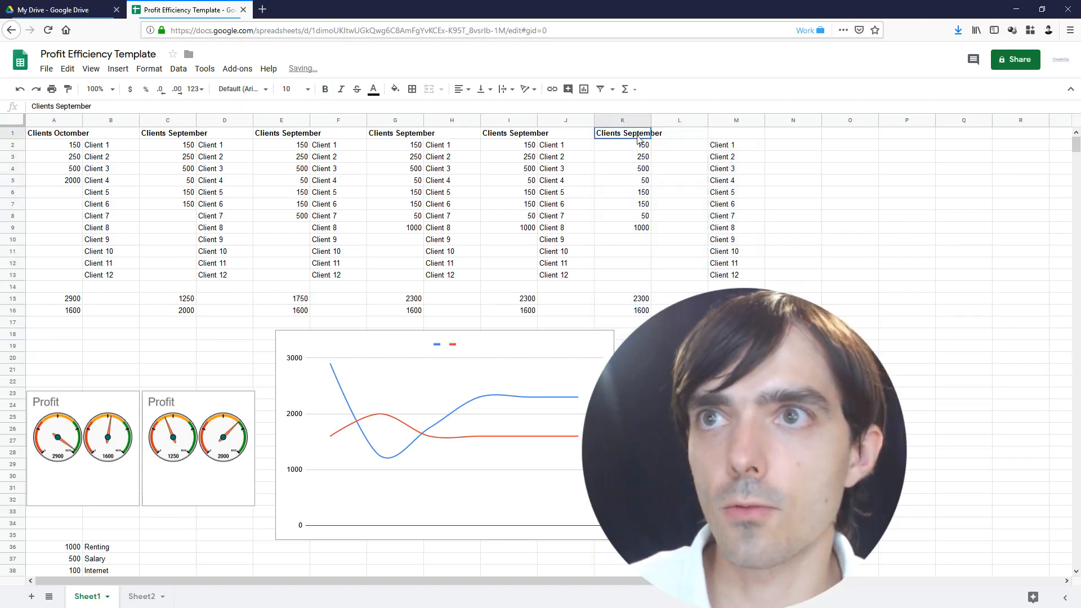
{"action": "left_click", "coordinate": [697, 136]}
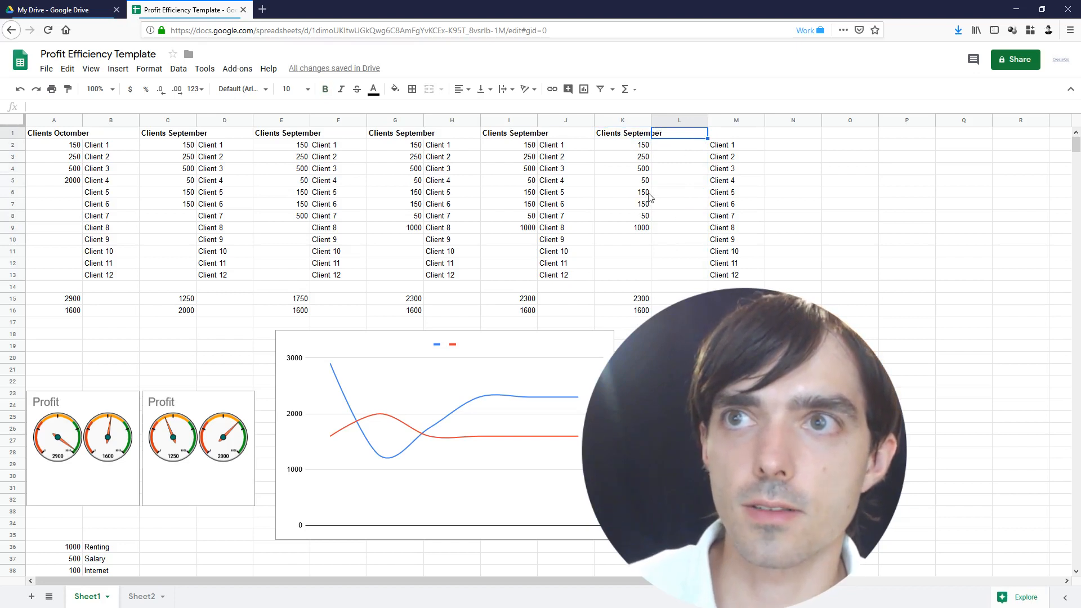
{"action": "left_click_drag", "start_coordinate": [643, 182], "coordinate": [646, 190]}
{"action": "key", "text": "ctrl+x"}
{"action": "left_click", "coordinate": [687, 183]}
{"action": "key", "text": "ctrl+v"}
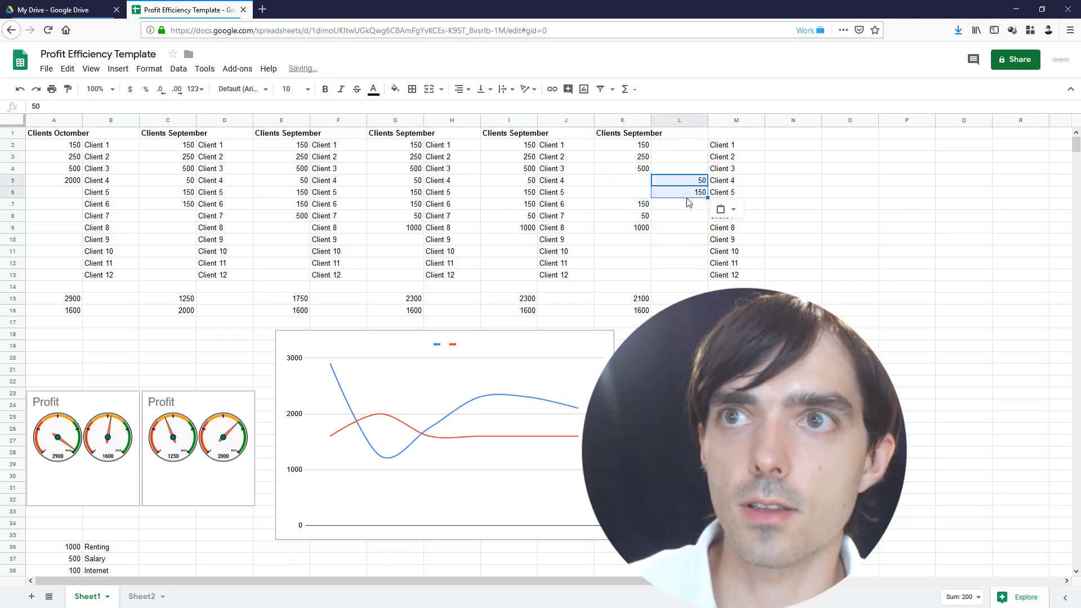
{"action": "left_click", "coordinate": [648, 239]}
{"action": "left_click", "coordinate": [660, 238]}
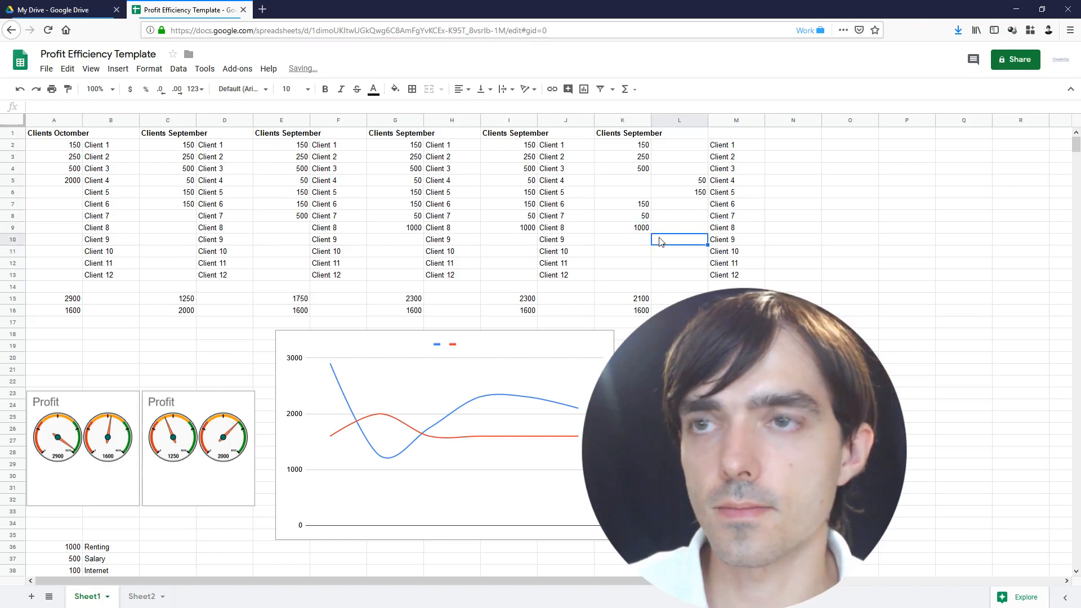
{"action": "type", "text": "1000"}
{"action": "key", "text": "Return"}
Rename labels M10 to Internet, M6 to Salary and M5 to asdasd, then select L2:L14
{"action": "left_click", "coordinate": [722, 242]}
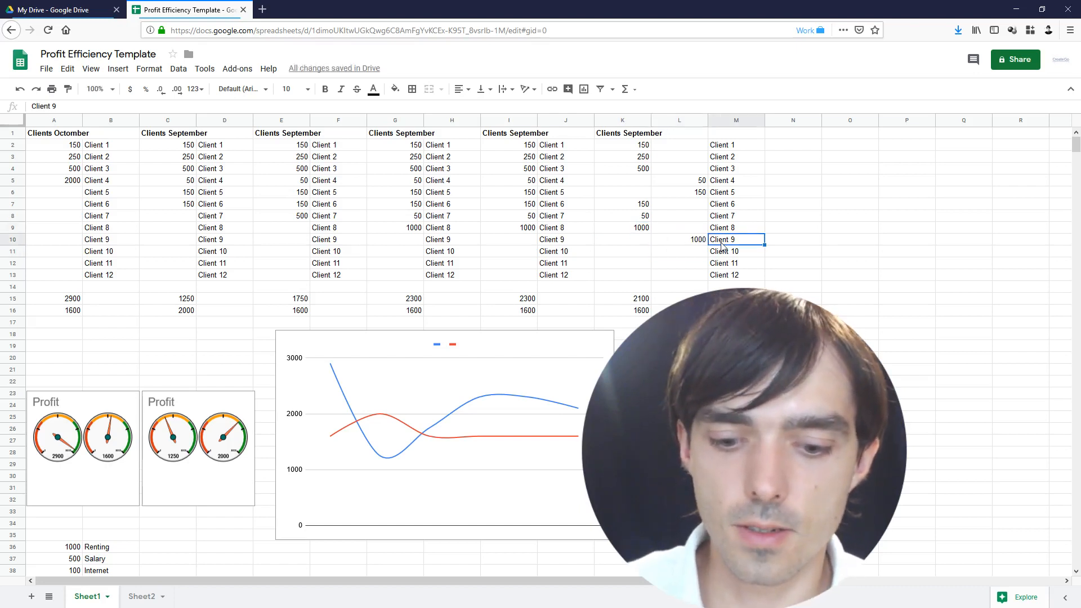
{"action": "type", "text": "Internet"}
{"action": "key", "text": "Return"}
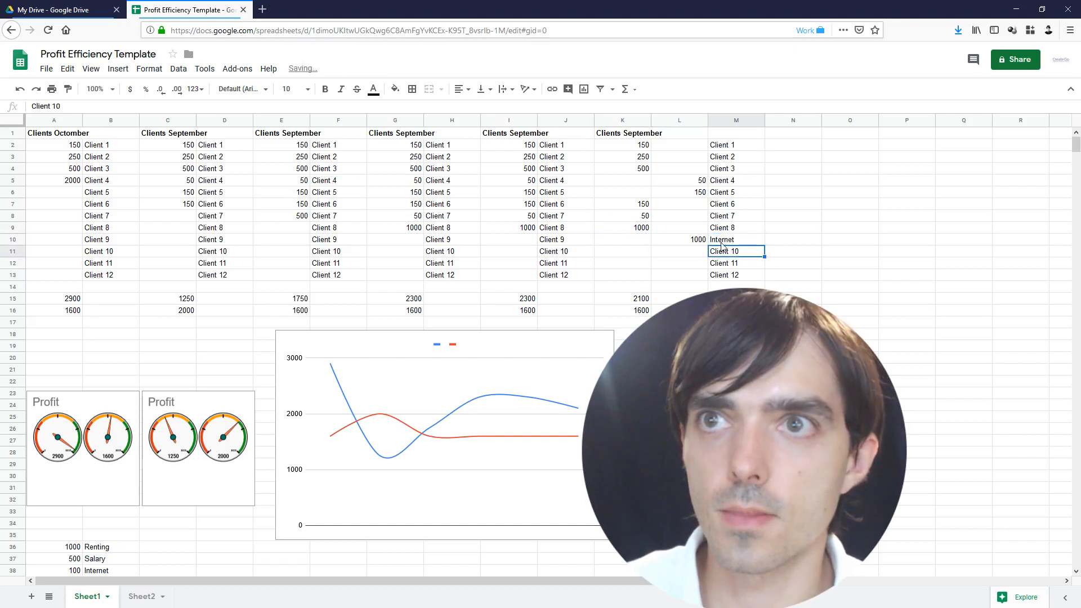
{"action": "left_click", "coordinate": [728, 184]}
{"action": "left_click", "coordinate": [727, 192]}
{"action": "type", "text": "Salar"}
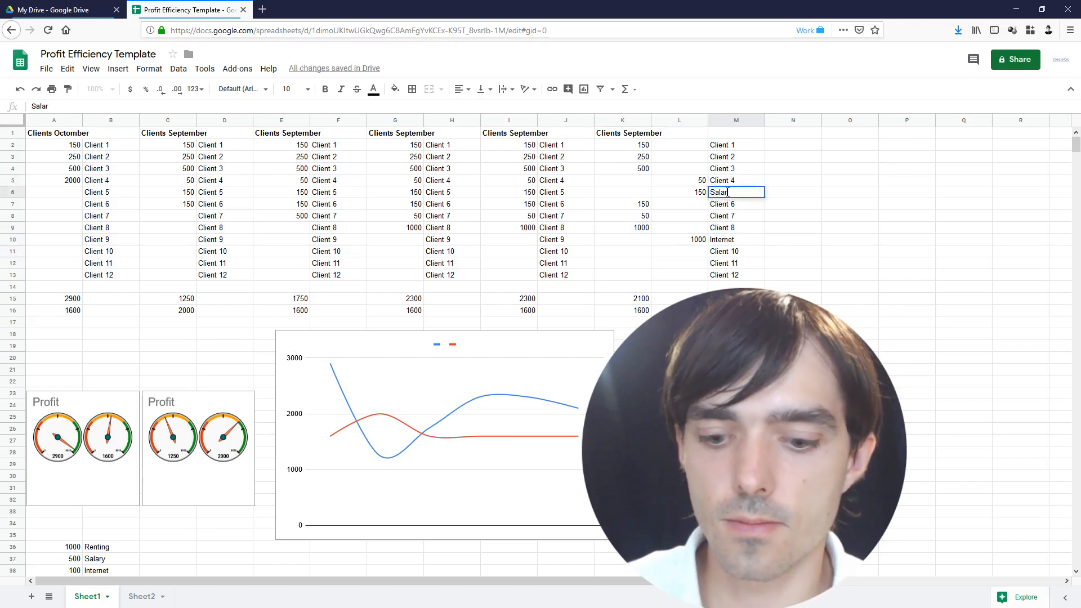
{"action": "type", "text": "y"}
{"action": "key", "text": "Return"}
{"action": "left_click", "coordinate": [728, 181]}
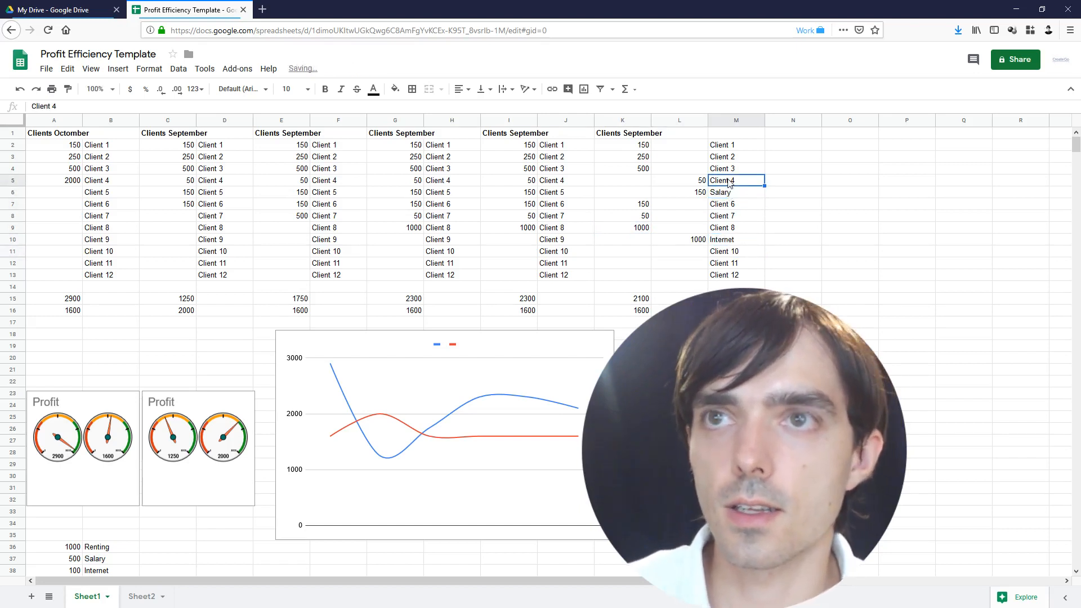
{"action": "type", "text": "asdasd"}
{"action": "key", "text": "Return"}
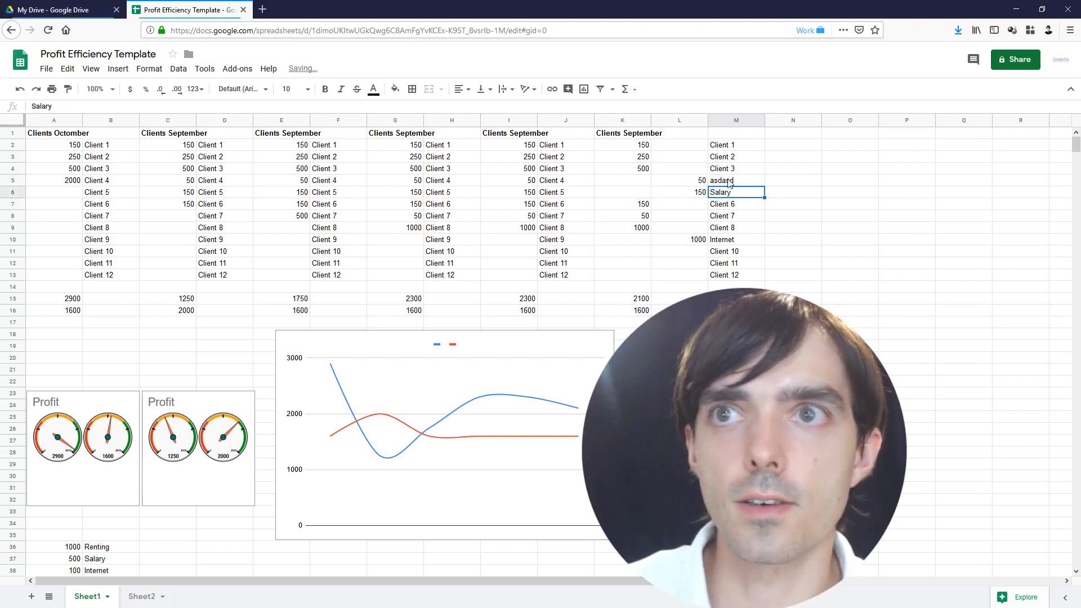
{"action": "left_click", "coordinate": [728, 181]}
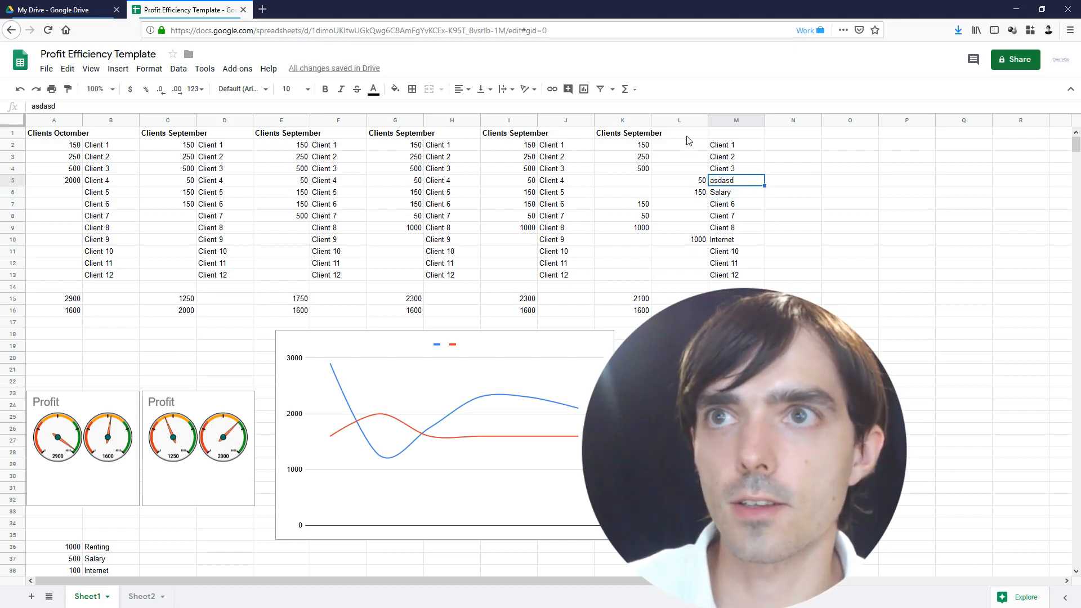
{"action": "left_click_drag", "start_coordinate": [687, 145], "coordinate": [682, 296]}
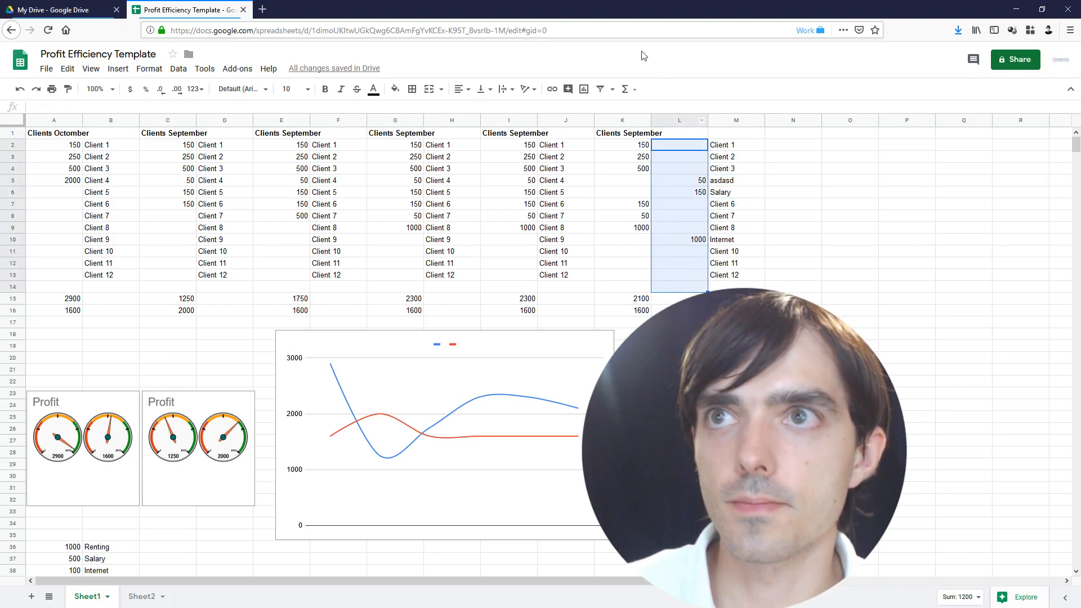
Total the column L expenses in L15 with =SUM(L2:L14), giving 1200
{"action": "left_click", "coordinate": [625, 89]}
{"action": "left_click", "coordinate": [645, 108]}
{"action": "key", "text": "Return"}
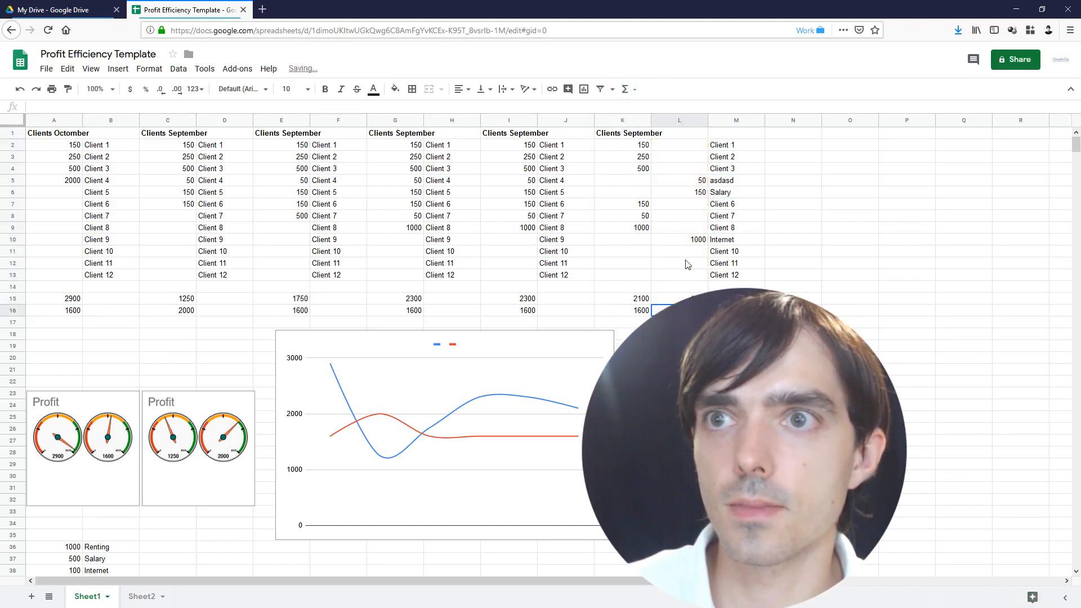
{"action": "key", "text": "Up"}
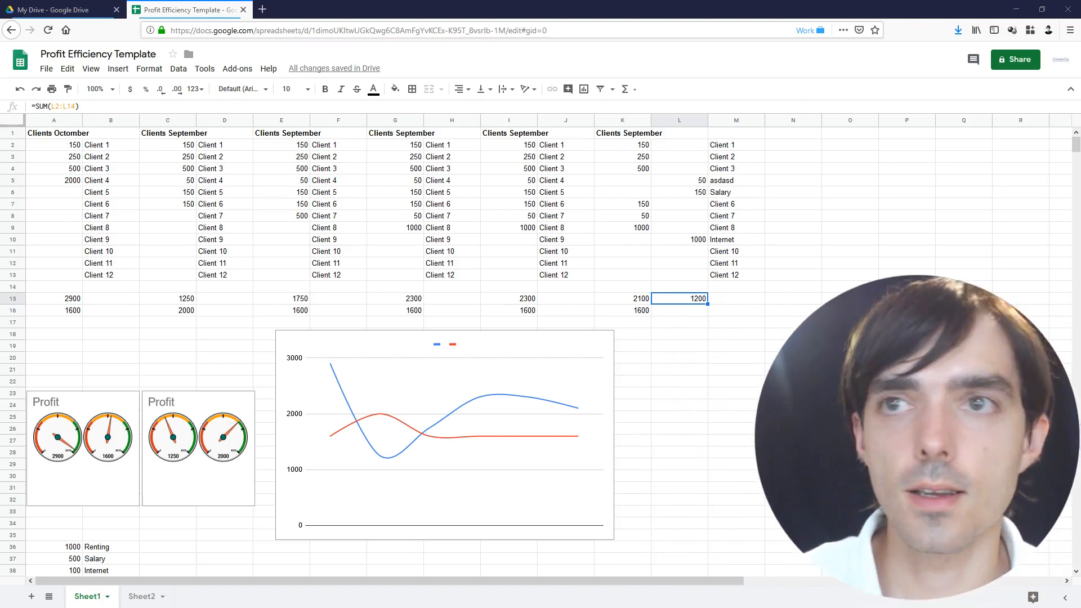
Select the K15:L15 totals after briefly clearing and restoring K16's 1600
{"action": "left_click", "coordinate": [731, 325]}
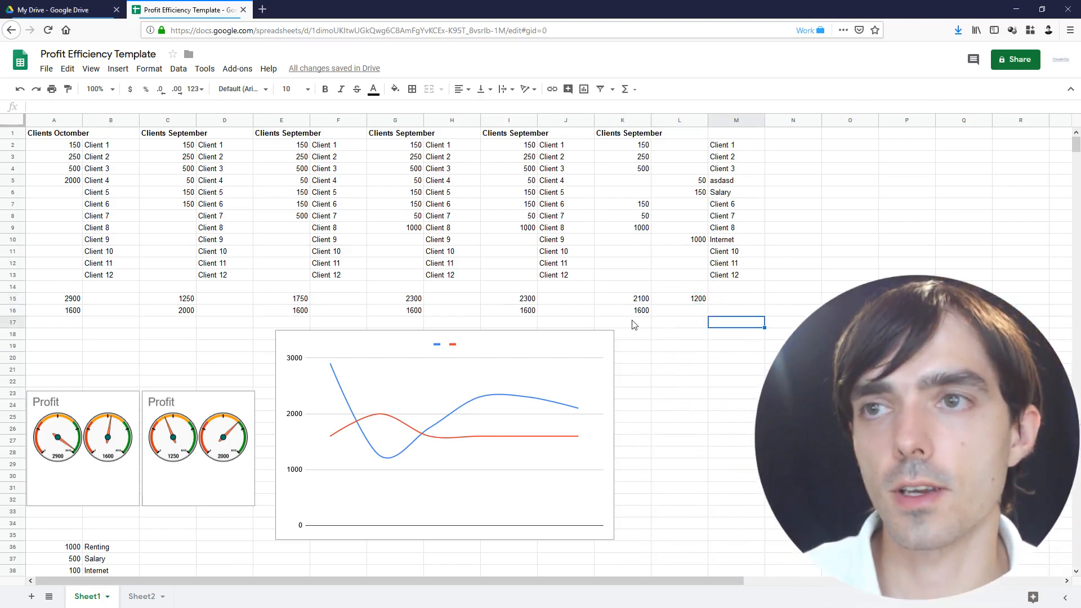
{"action": "left_click", "coordinate": [635, 324]}
{"action": "left_click", "coordinate": [637, 312]}
{"action": "key", "text": "Delete"}
{"action": "key", "text": "ctrl+z"}
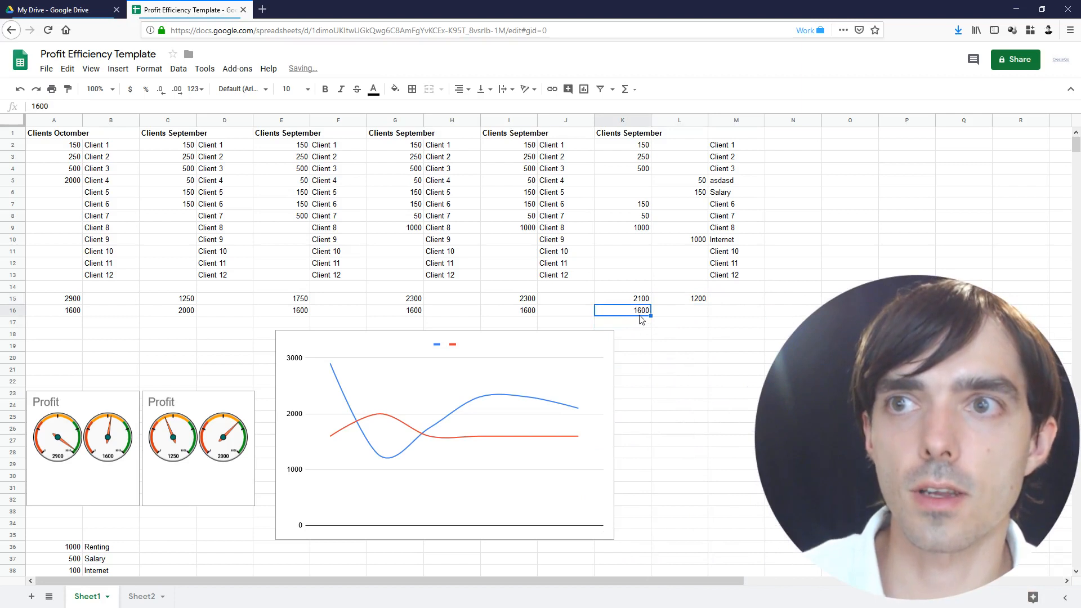
{"action": "left_click_drag", "start_coordinate": [642, 300], "coordinate": [711, 304]}
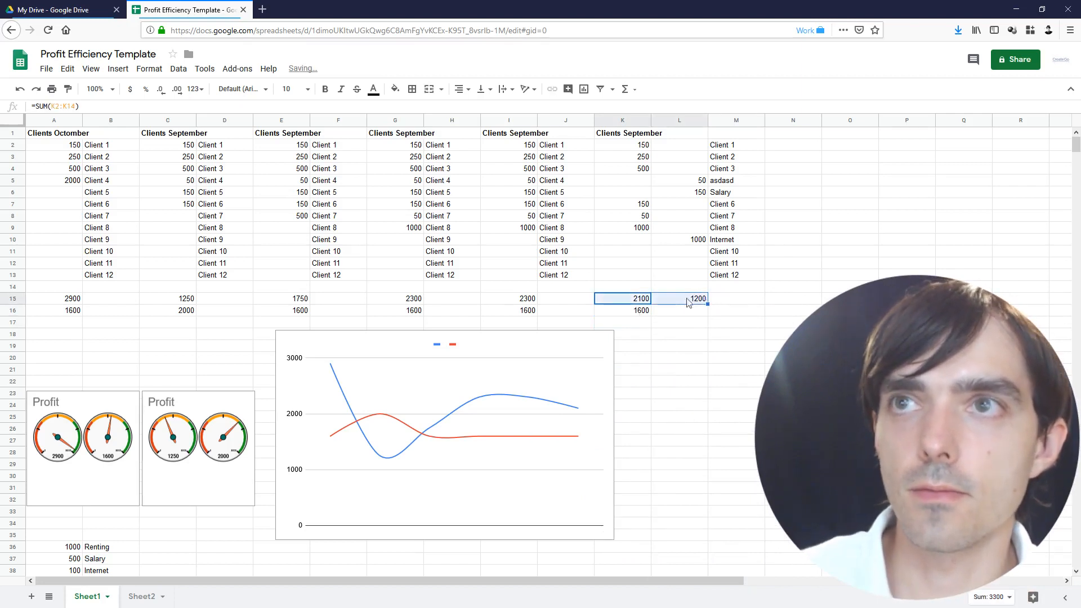
{"action": "left_click", "coordinate": [626, 89]}
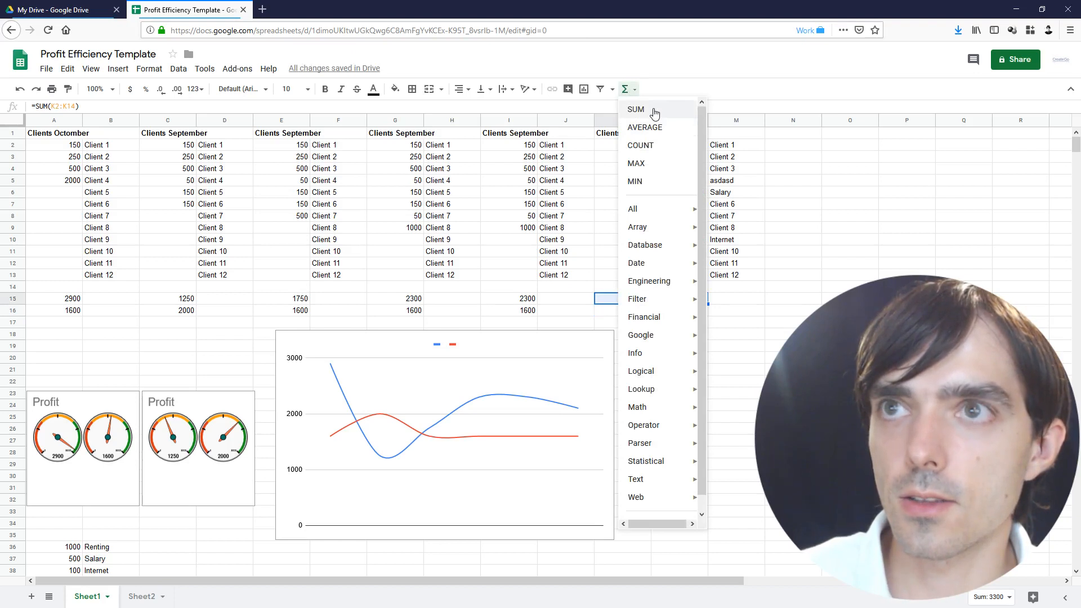
Apply the SUM quick function to the K15:L15 totals
{"action": "left_click", "coordinate": [654, 113]}
{"action": "left_click", "coordinate": [622, 301]}
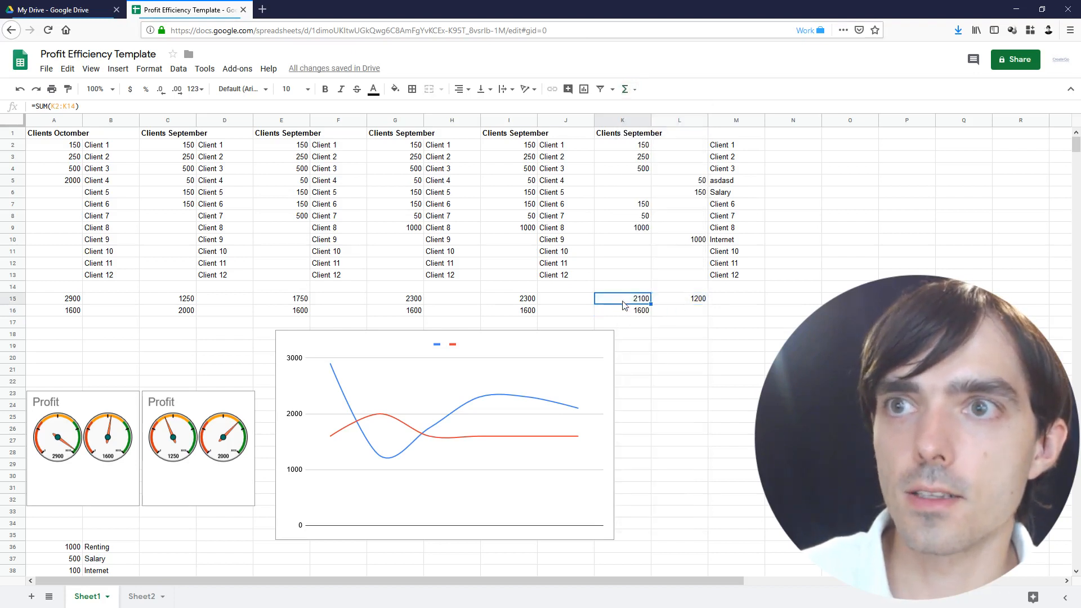
{"action": "left_click", "coordinate": [695, 299], "text": "ctrl"}
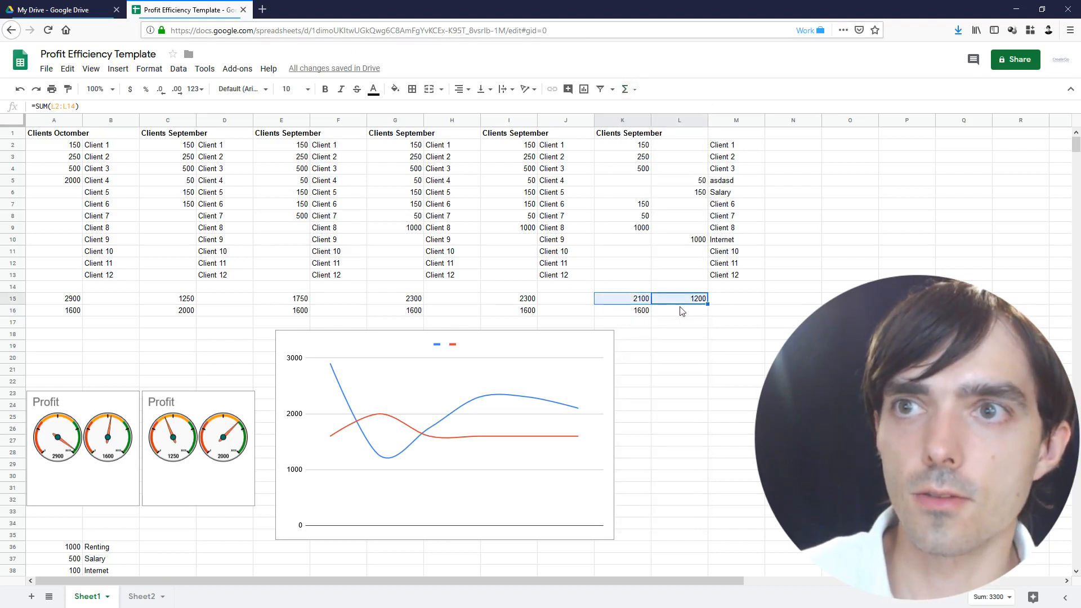
{"action": "left_click", "coordinate": [682, 311]}
Enter =K15-L15 in K16 for a 900 profit, then select the block K1:M16
{"action": "left_click", "coordinate": [625, 314]}
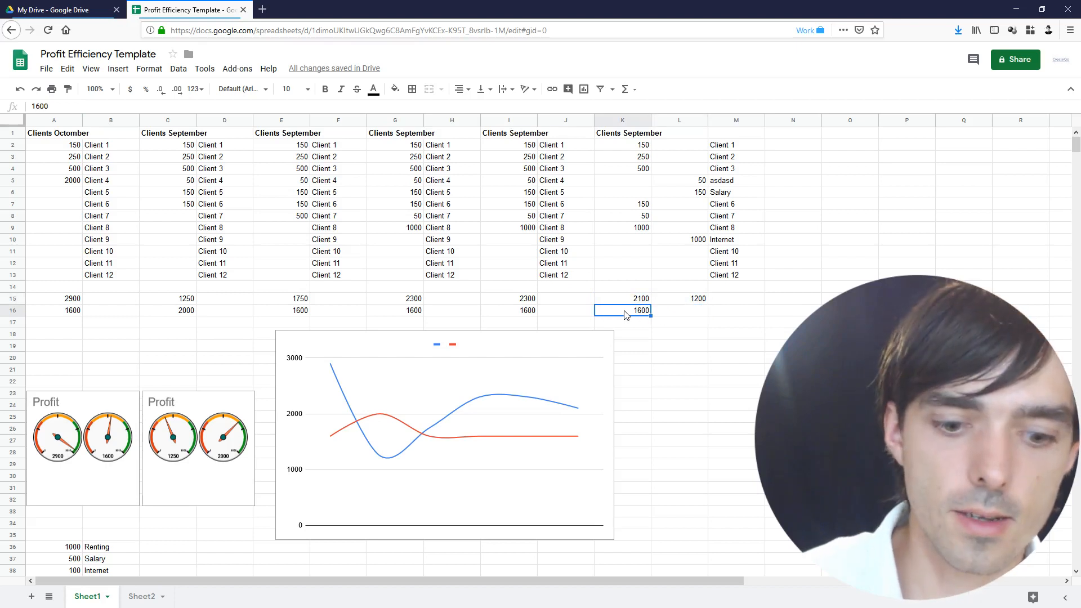
{"action": "type", "text": "="}
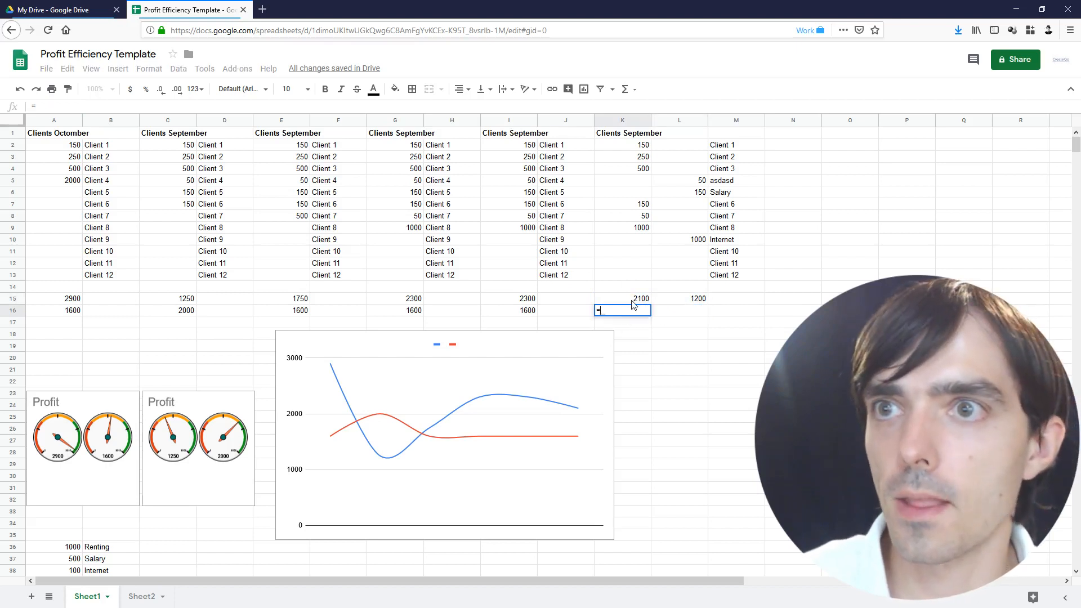
{"action": "left_click", "coordinate": [633, 301]}
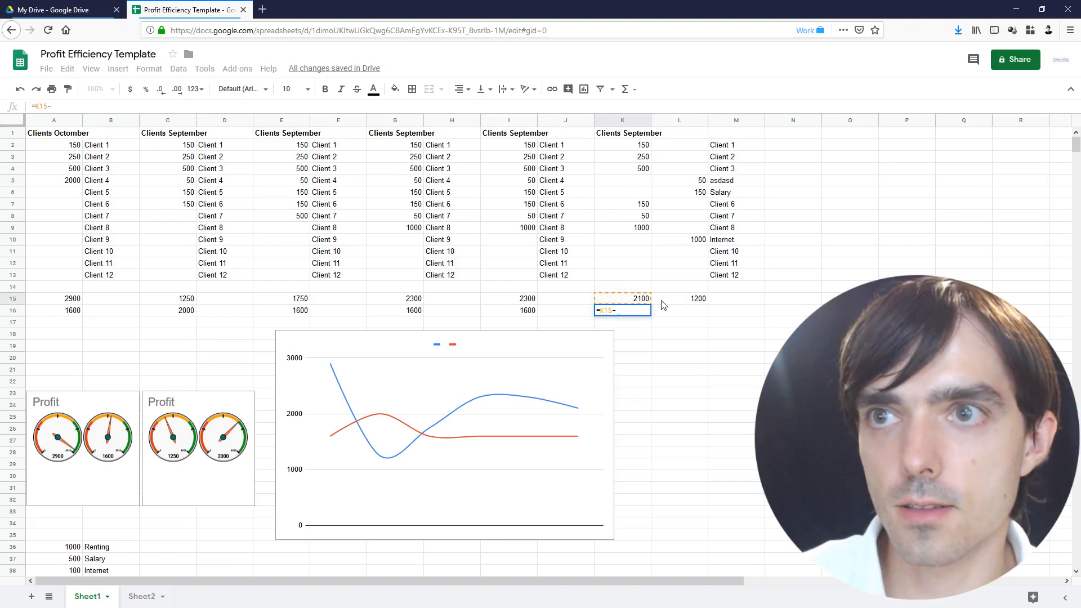
{"action": "left_click", "coordinate": [667, 304]}
{"action": "key", "text": "Return"}
{"action": "left_click", "coordinate": [642, 313]}
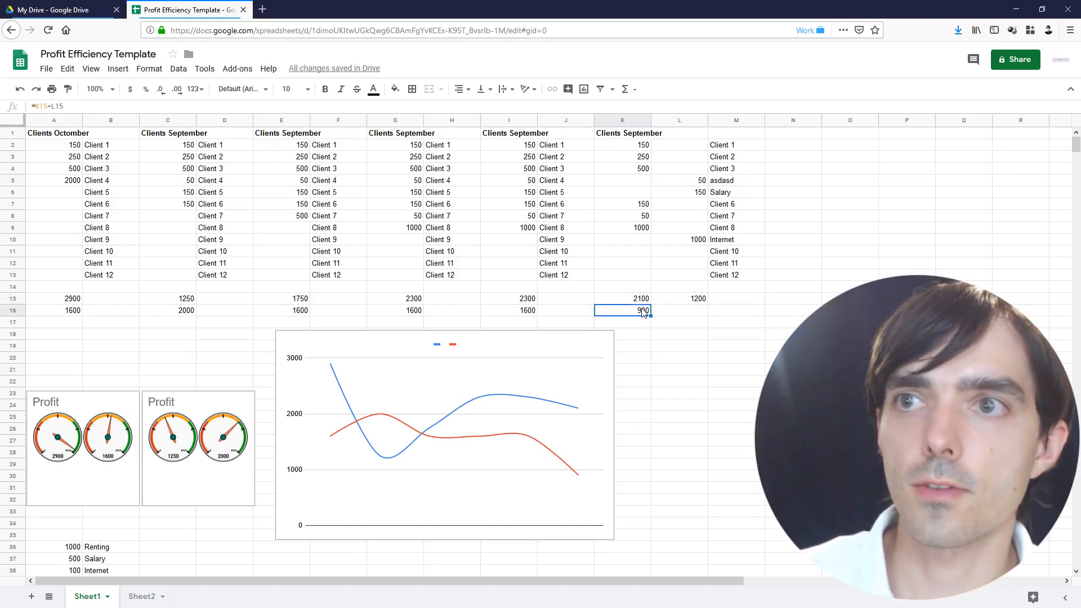
{"action": "left_click_drag", "start_coordinate": [636, 301], "coordinate": [683, 314]}
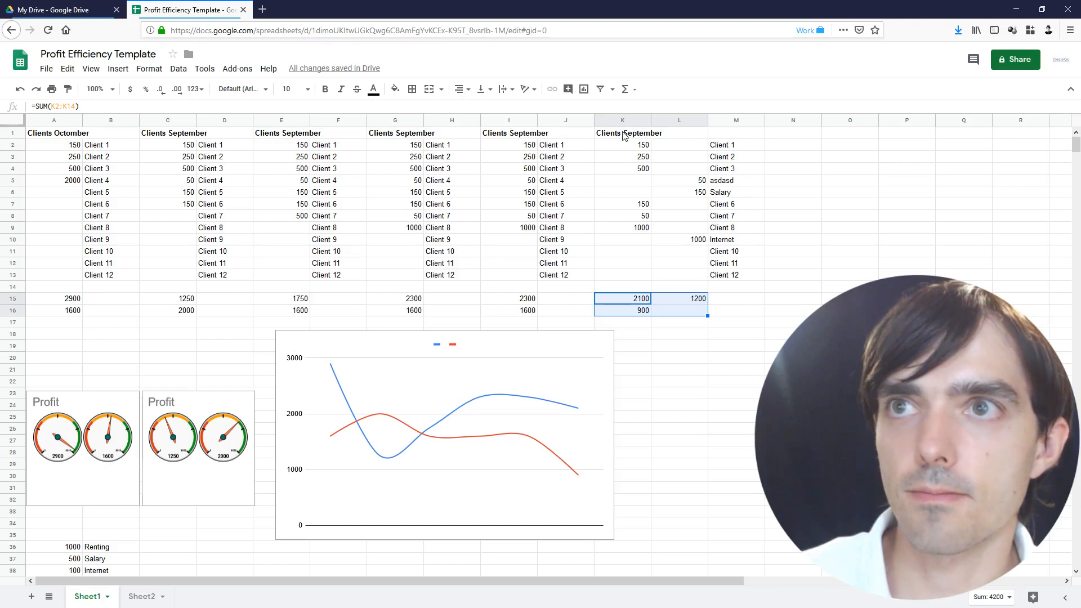
{"action": "left_click_drag", "start_coordinate": [626, 133], "coordinate": [723, 316]}
Copy the client block and paste it at A1, D1, G1, J1 and M1
{"action": "key", "text": "ctrl+c"}
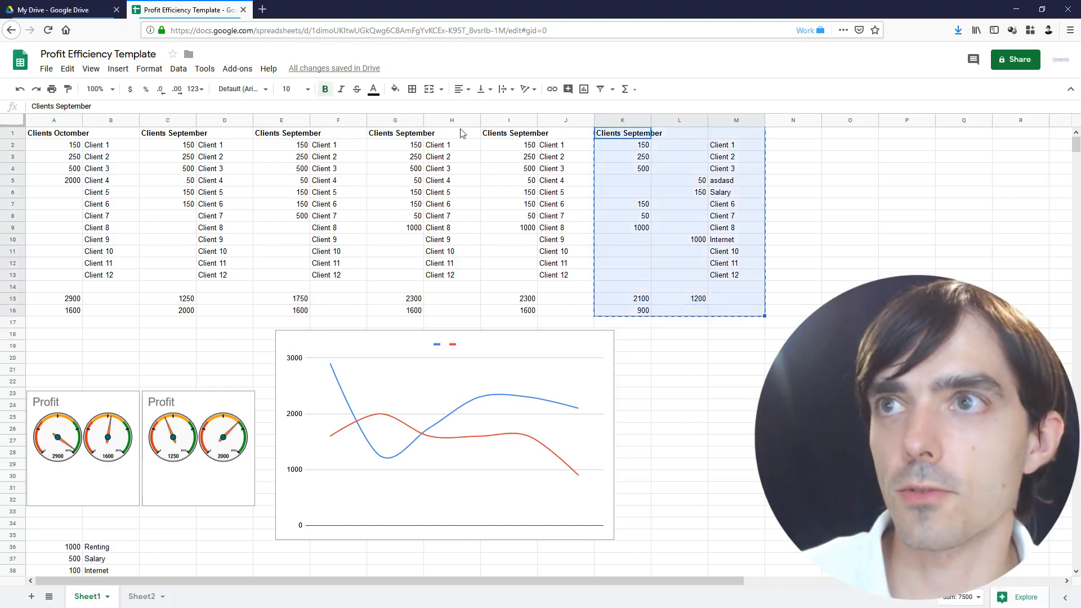
{"action": "left_click", "coordinate": [61, 136]}
{"action": "key", "text": "ctrl+v"}
{"action": "left_click", "coordinate": [219, 134]}
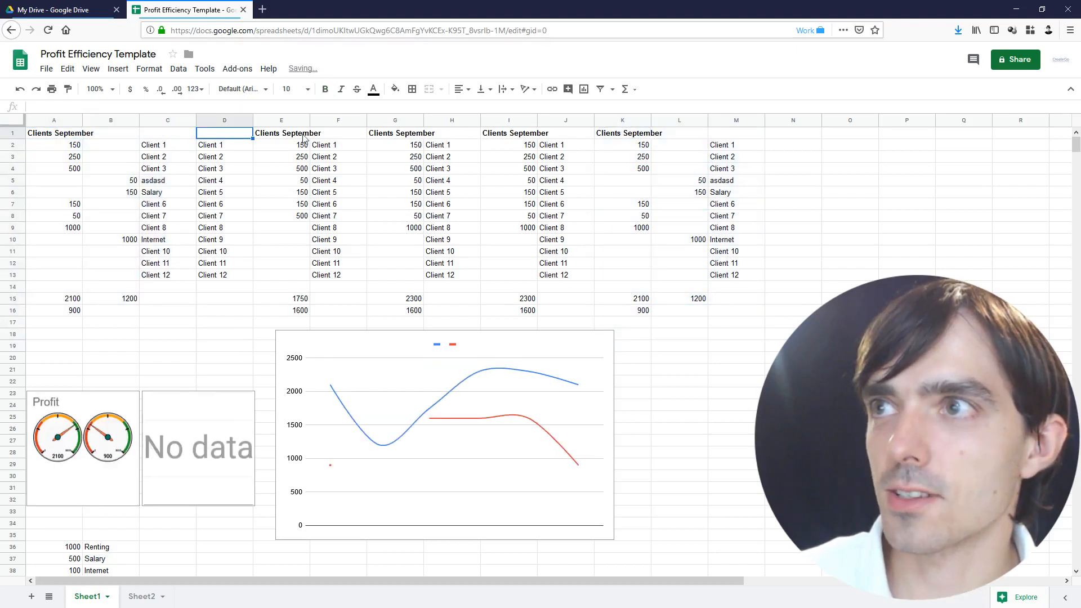
{"action": "key", "text": "ctrl+v"}
{"action": "left_click", "coordinate": [397, 134]}
{"action": "key", "text": "ctrl+v"}
{"action": "left_click", "coordinate": [552, 135]}
{"action": "key", "text": "ctrl+v"}
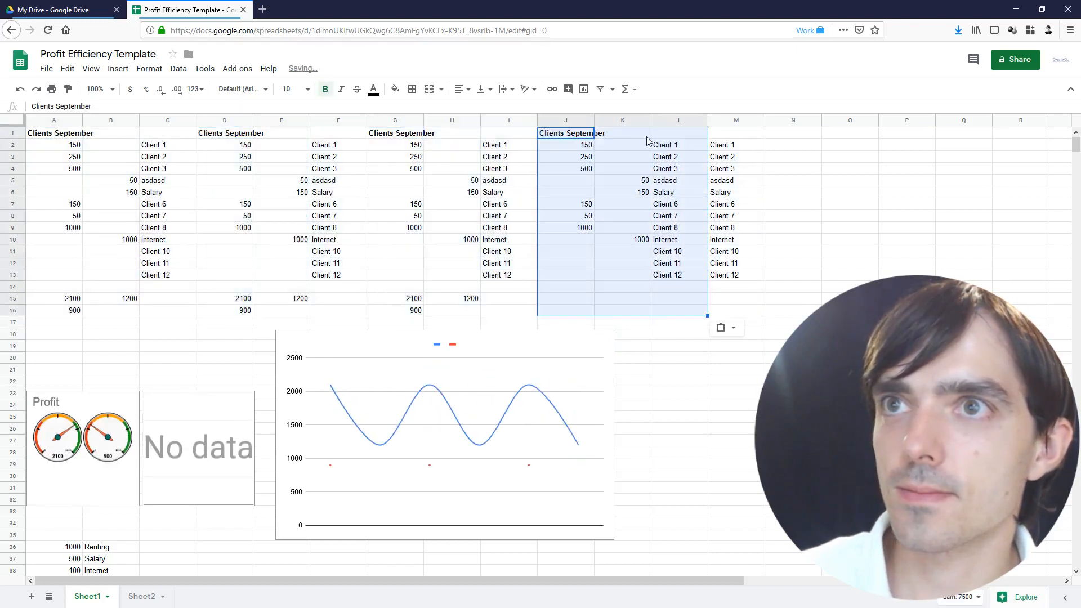
{"action": "left_click", "coordinate": [720, 137]}
{"action": "key", "text": "ctrl+v"}
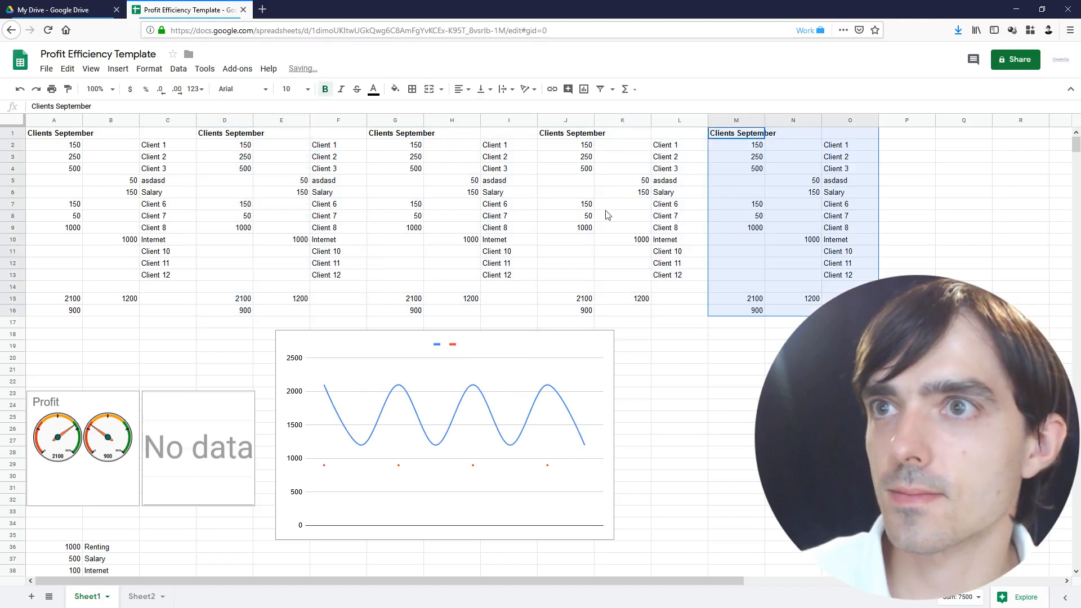
Change amounts: Salary in K6 to 500, Client 2 in G3 to 500, Internet in G10 to 50
{"action": "left_click", "coordinate": [650, 196]}
{"action": "type", "text": "50"}
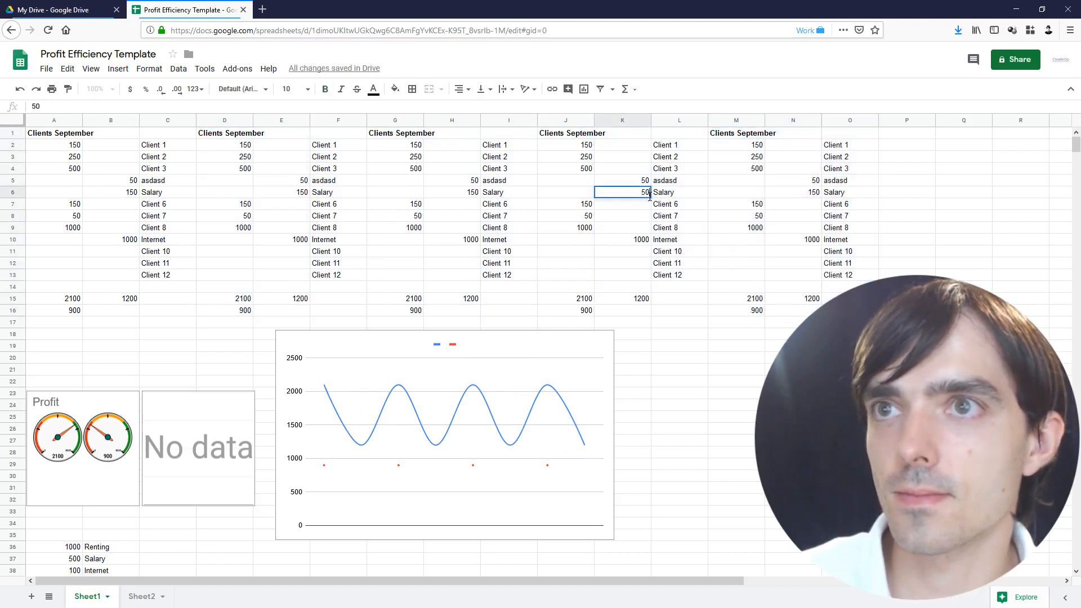
{"action": "type", "text": "0"}
{"action": "key", "text": "Return"}
{"action": "left_click", "coordinate": [407, 162]}
{"action": "type", "text": "50"}
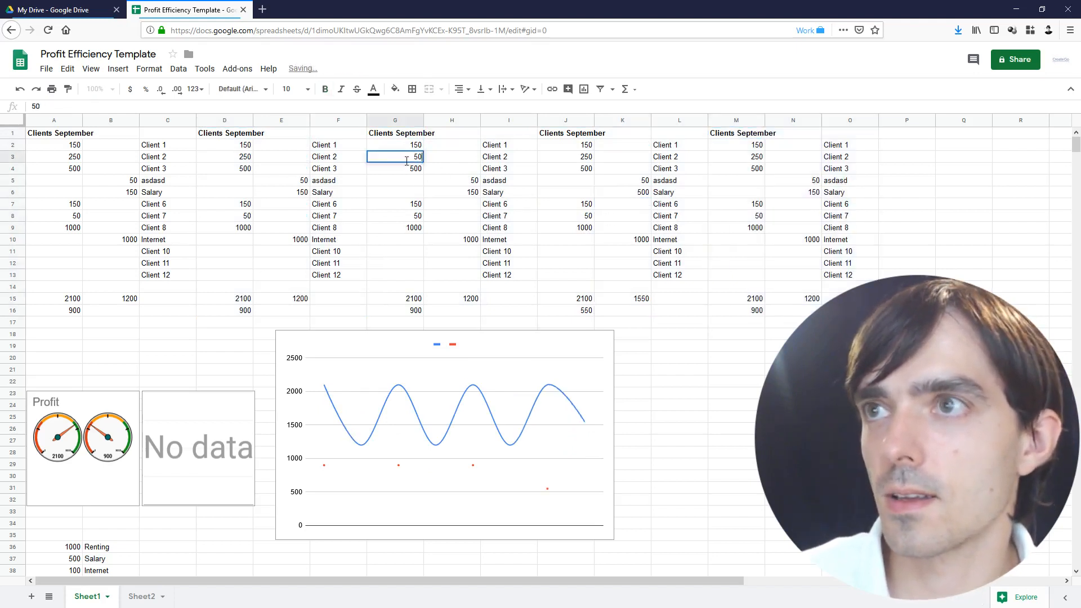
{"action": "key", "text": "Return"}
{"action": "double_click", "coordinate": [417, 160]}
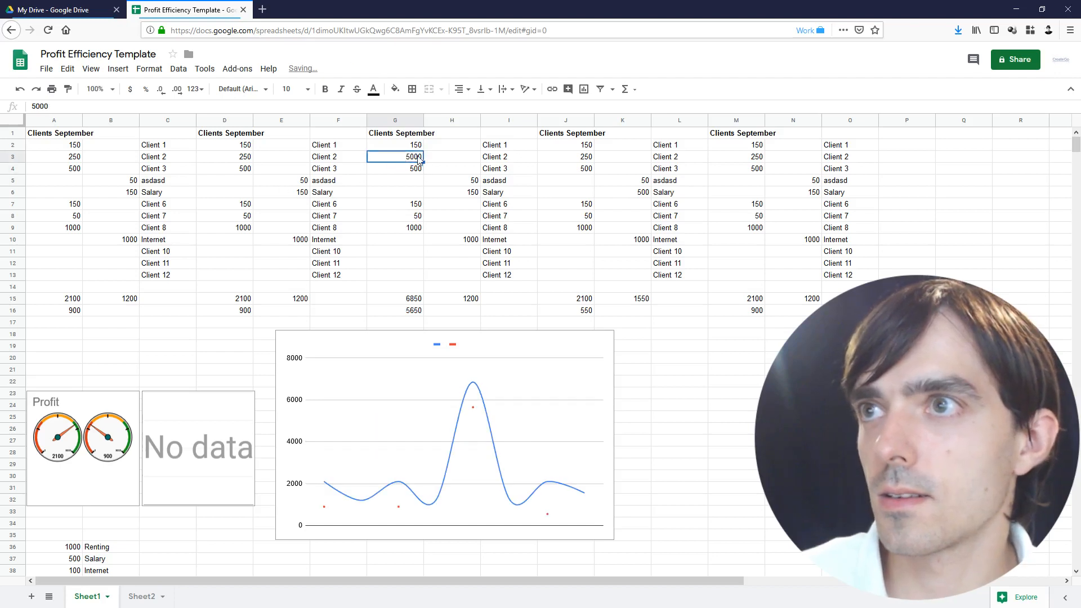
{"action": "key", "text": "BackSpace"}
{"action": "key", "text": "Return"}
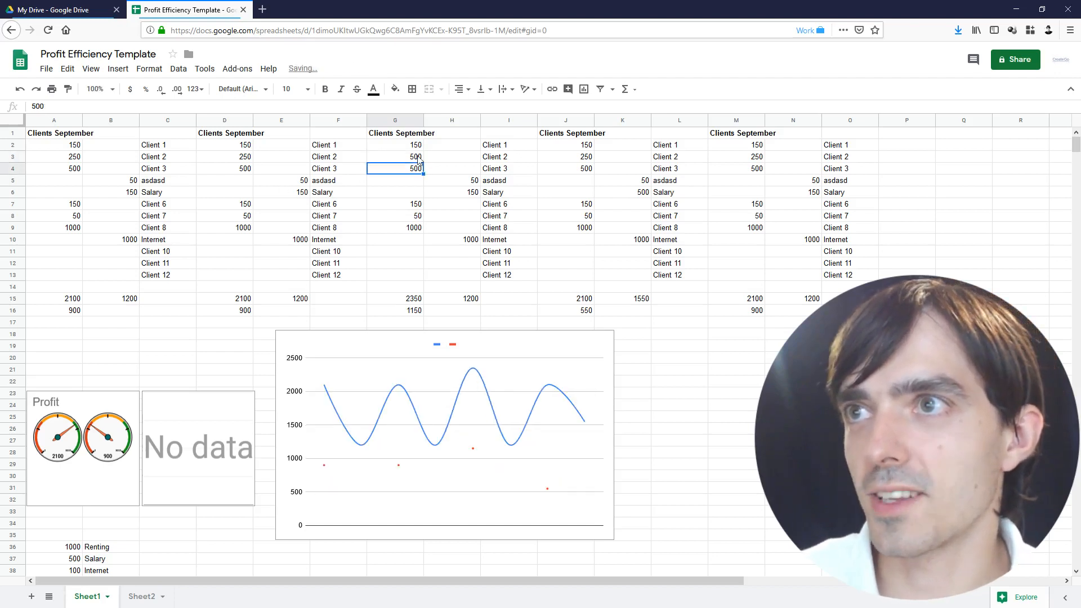
{"action": "left_click", "coordinate": [415, 239]}
{"action": "type", "text": "50"}
{"action": "key", "text": "Return"}
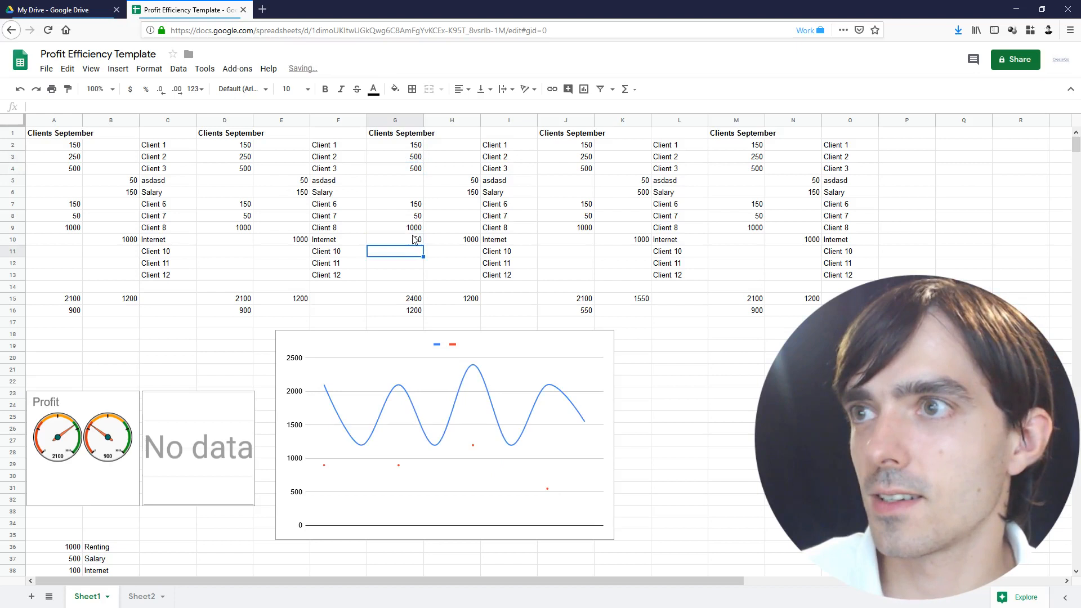
Clear the amounts in D9, A8:A9 and B10, and delete the old line profit chart
{"action": "left_click", "coordinate": [222, 230]}
{"action": "key", "text": "Delete"}
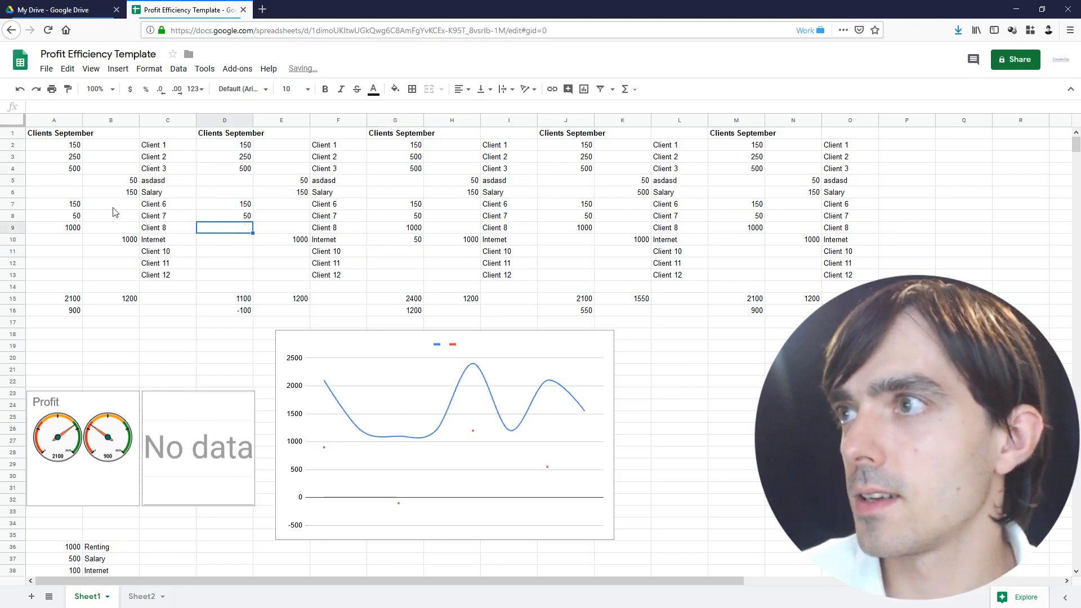
{"action": "left_click_drag", "start_coordinate": [66, 219], "coordinate": [67, 229]}
{"action": "key", "text": "Delete"}
{"action": "left_click", "coordinate": [113, 239]}
{"action": "key", "text": "Delete"}
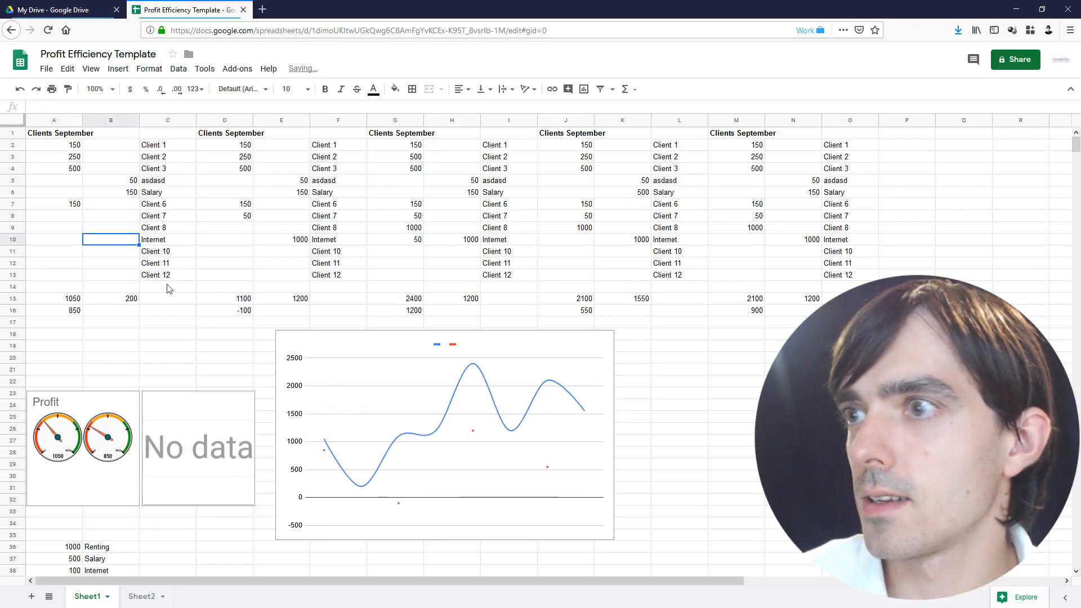
{"action": "left_click", "coordinate": [466, 415]}
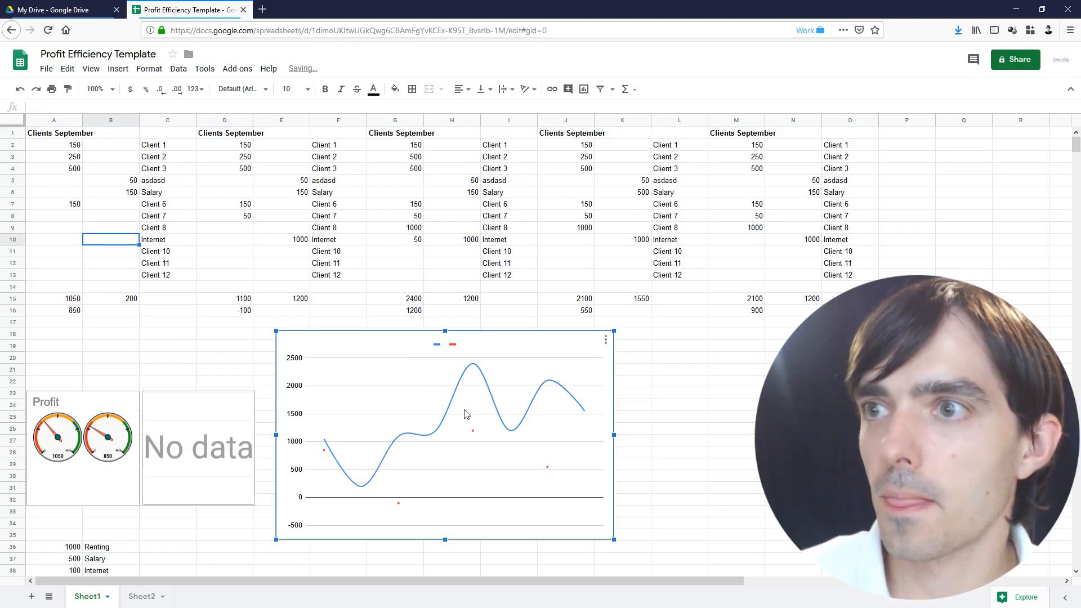
{"action": "key", "text": "Delete"}
{"action": "left_click_drag", "start_coordinate": [56, 311], "coordinate": [848, 312]}
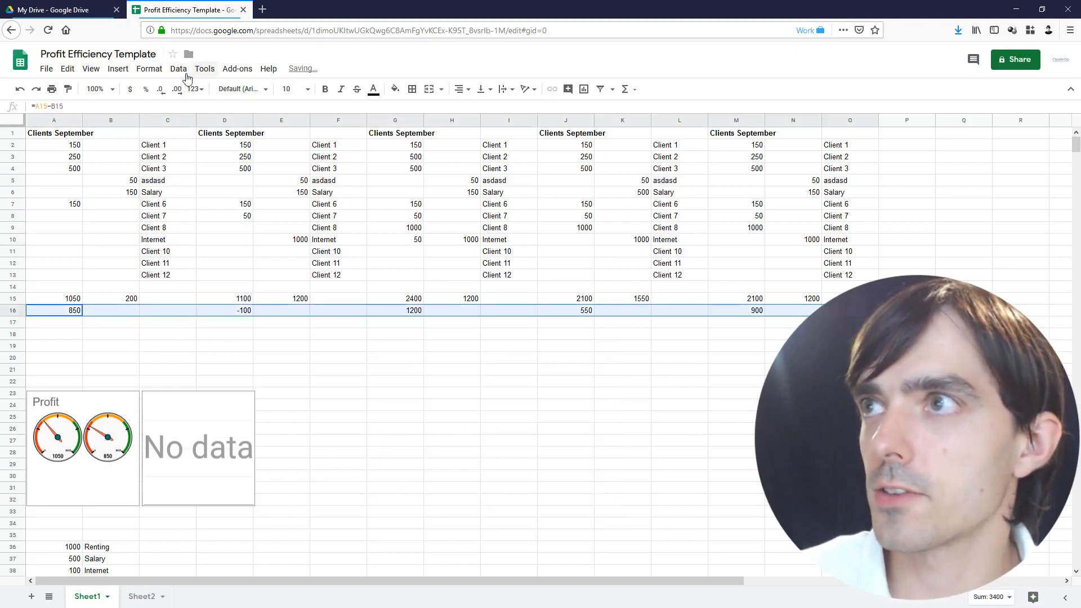
{"action": "left_click", "coordinate": [119, 69]}
{"action": "left_click", "coordinate": [151, 224]}
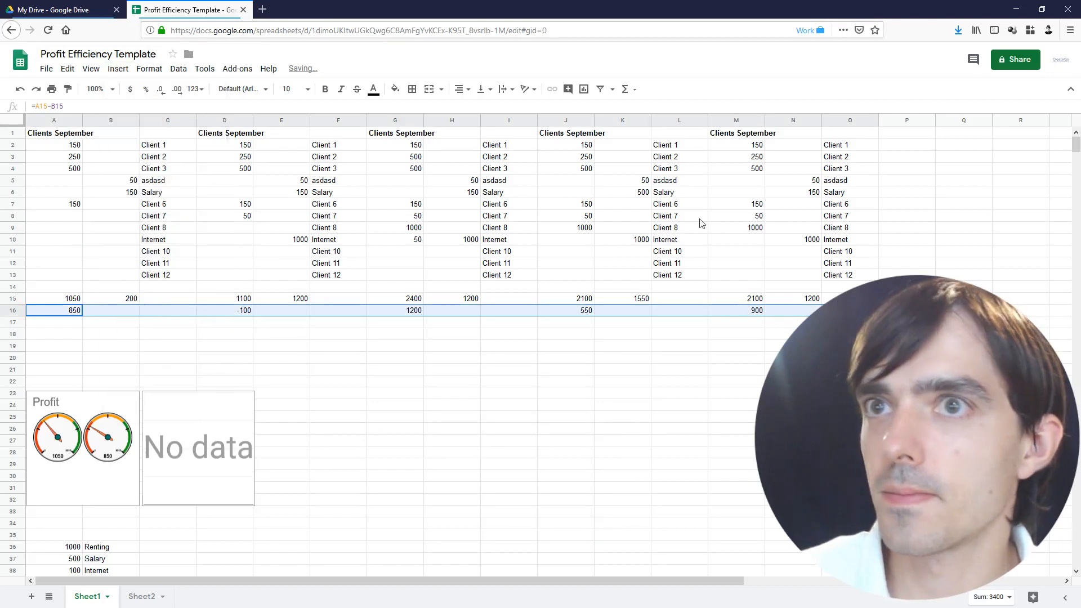
{"action": "left_click_drag", "start_coordinate": [510, 251], "coordinate": [732, 363]}
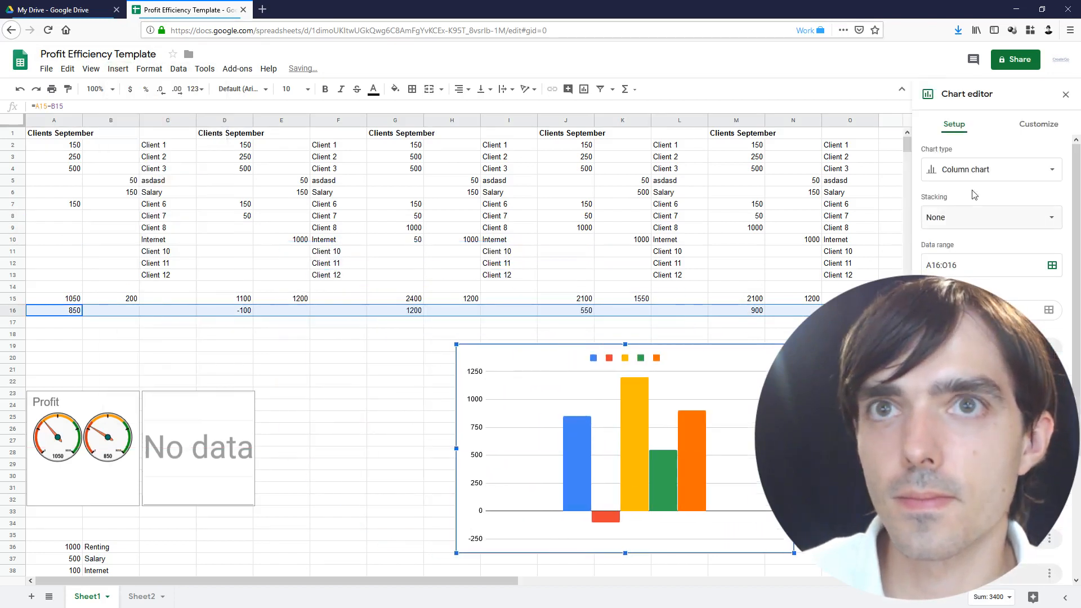
{"action": "left_click", "coordinate": [966, 170]}
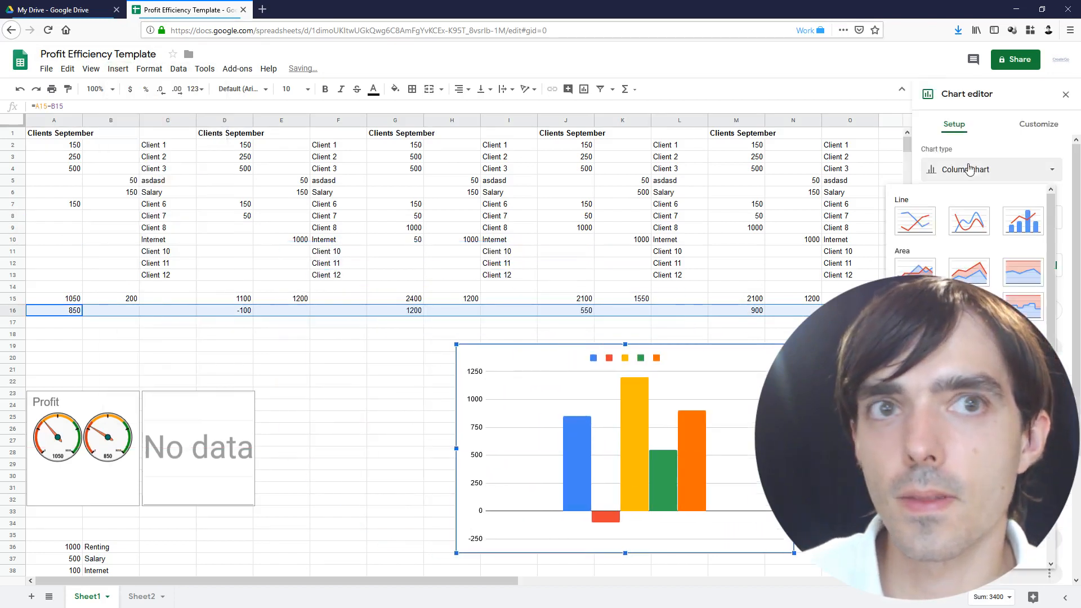
{"action": "left_click", "coordinate": [969, 221]}
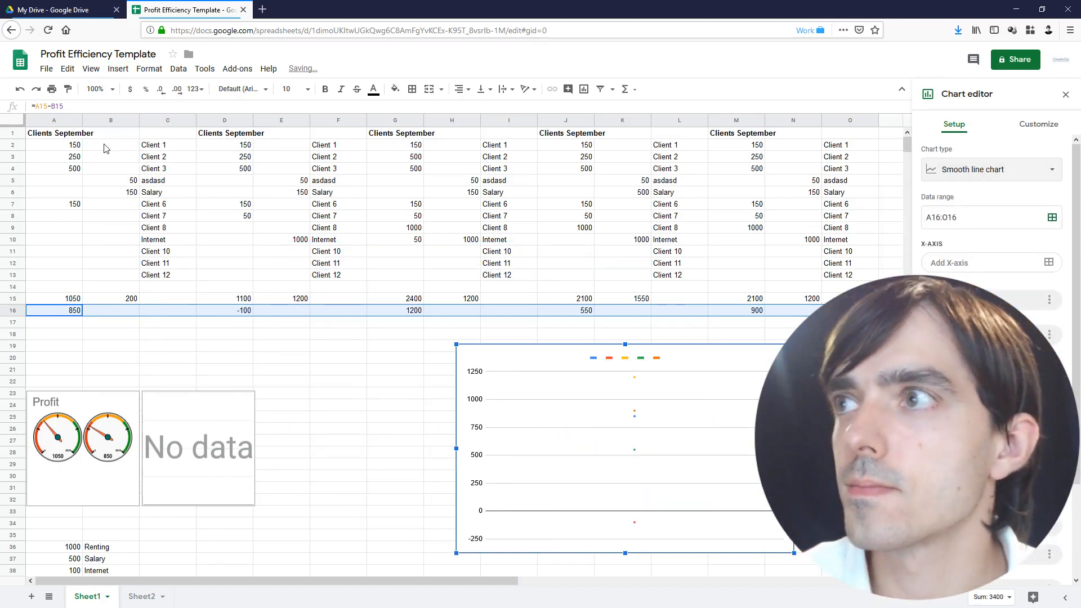
{"action": "left_click", "coordinate": [58, 134]}
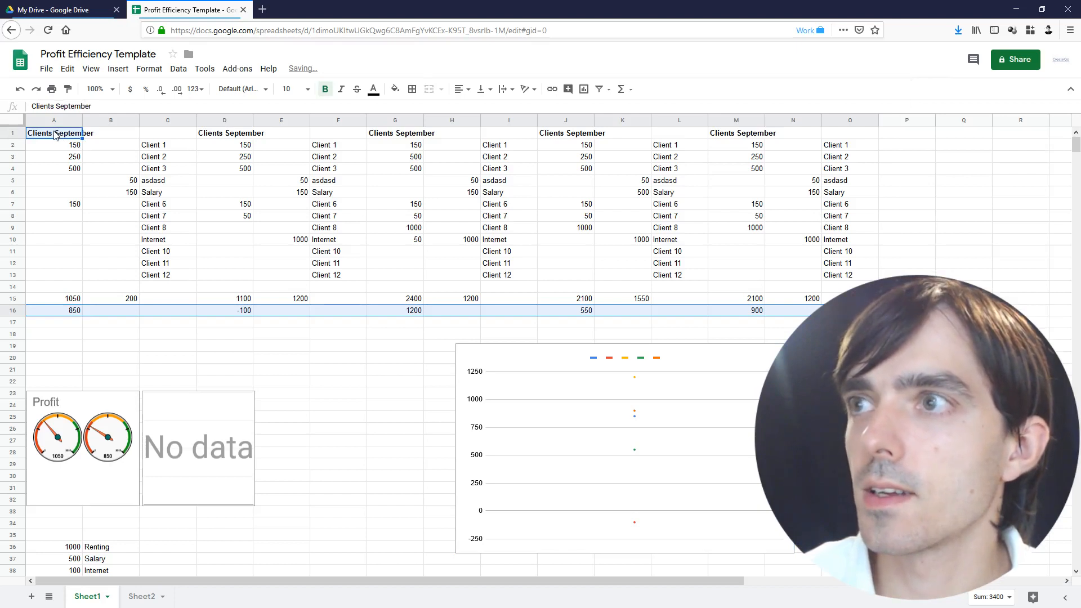
{"action": "left_click_drag", "start_coordinate": [56, 135], "coordinate": [835, 136]}
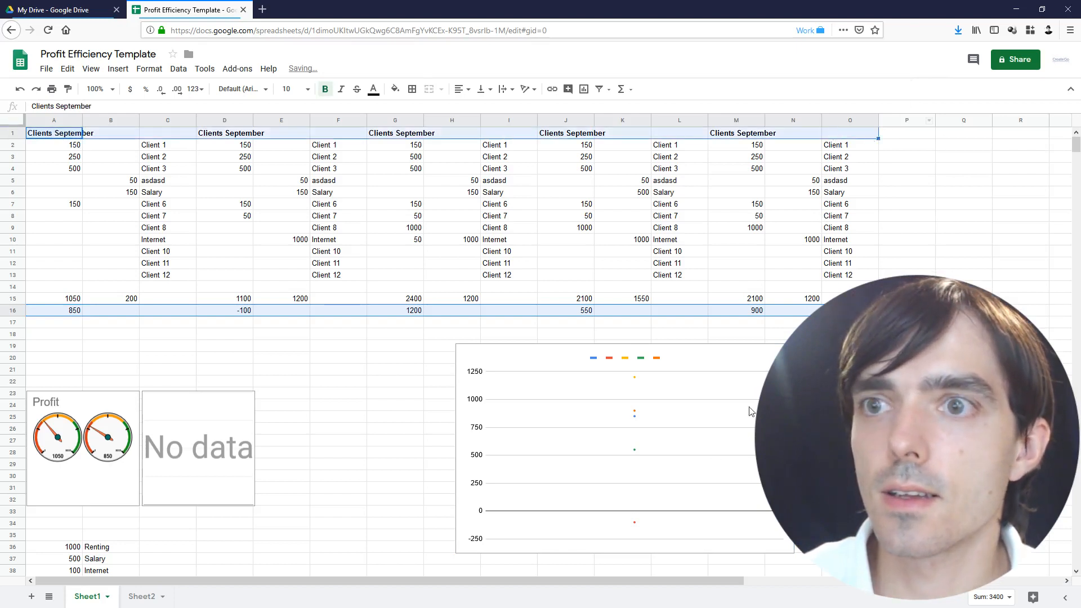
{"action": "left_click", "coordinate": [698, 440]}
{"action": "left_click", "coordinate": [773, 356]}
{"action": "left_click", "coordinate": [755, 374]}
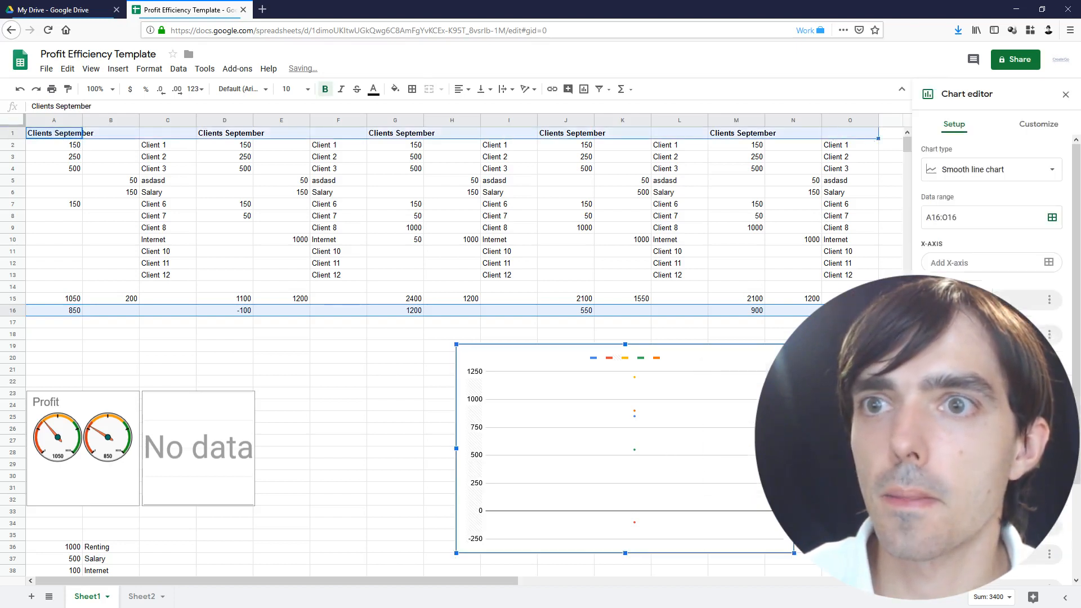
{"action": "left_click", "coordinate": [1021, 171]}
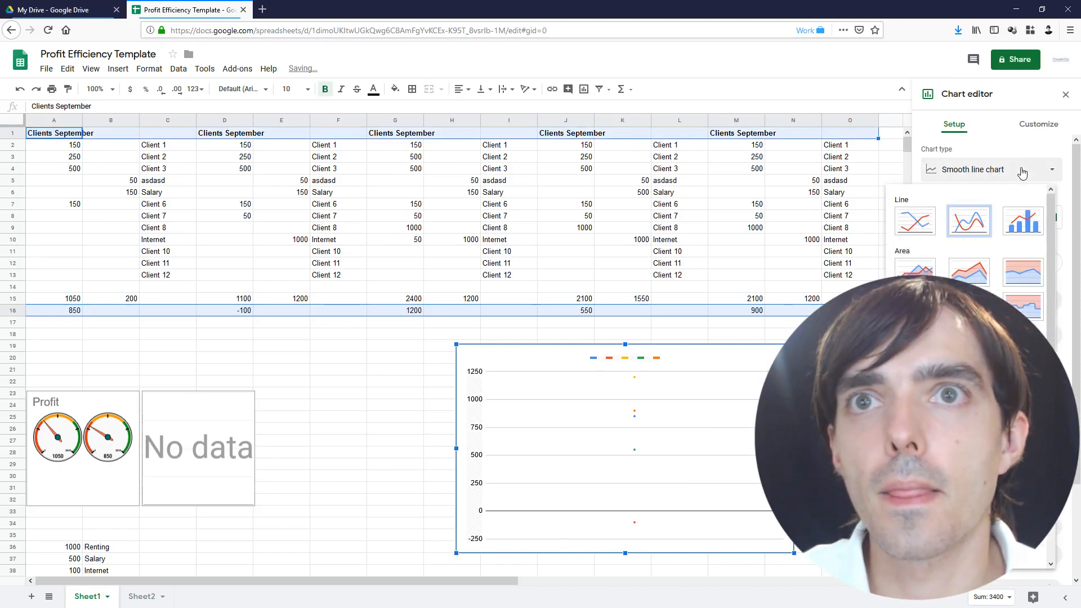
{"action": "left_click", "coordinate": [969, 222]}
{"action": "left_click", "coordinate": [971, 166]}
{"action": "left_click", "coordinate": [971, 167]}
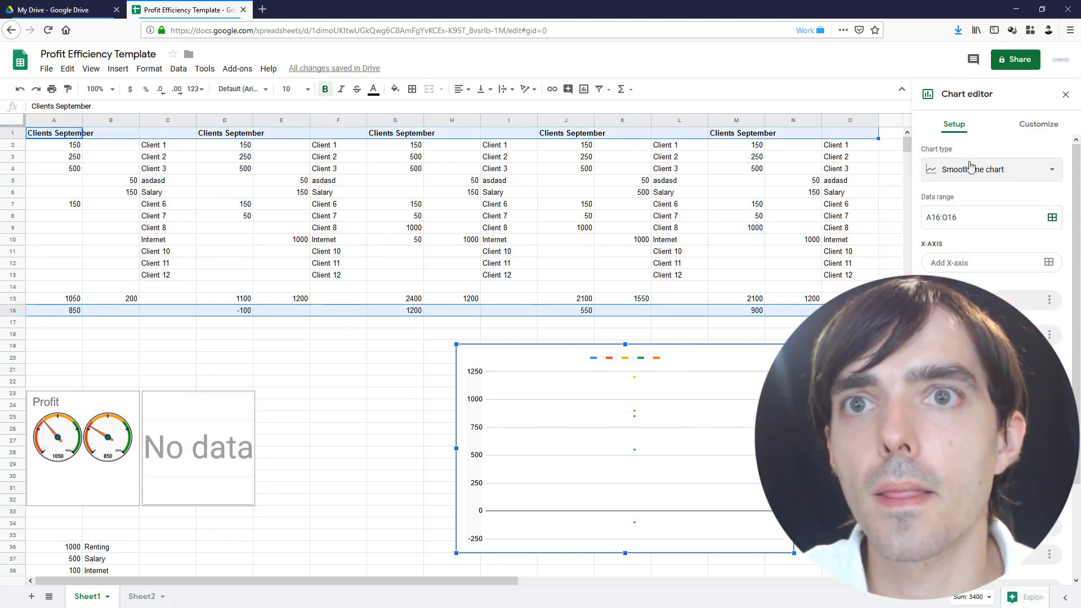
{"action": "scroll", "coordinate": [991, 254], "scroll_direction": "down", "scroll_amount": 2}
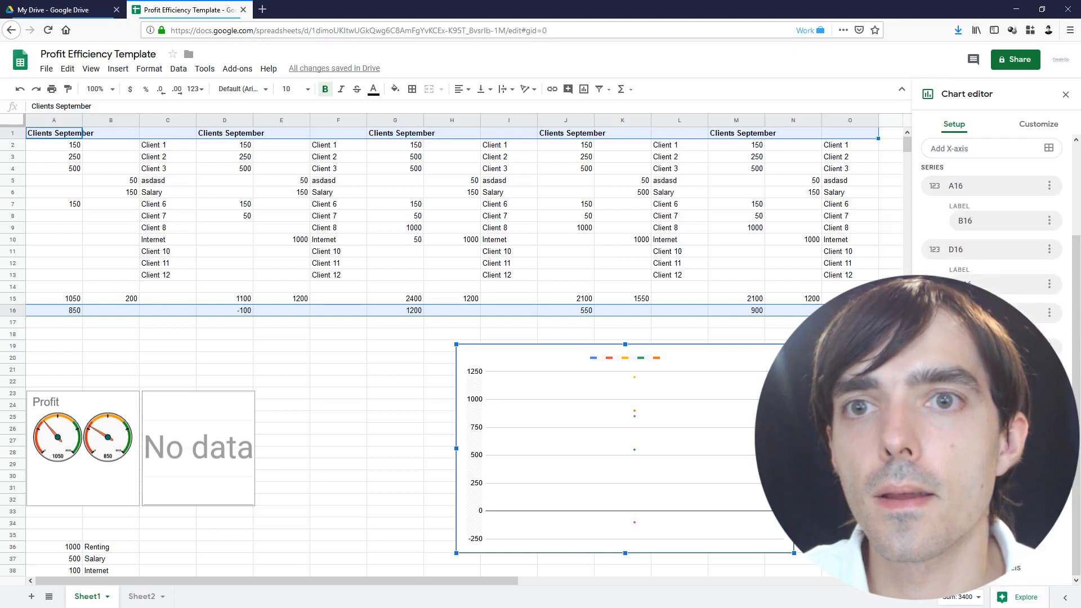
{"action": "left_click", "coordinate": [659, 406]}
{"action": "key", "text": "Delete"}
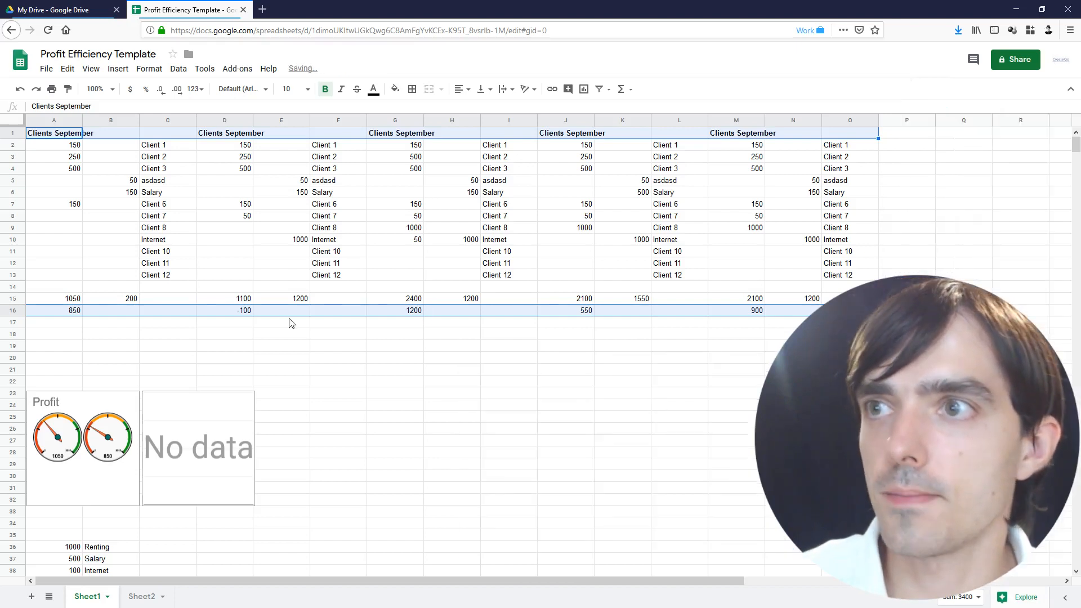
{"action": "left_click", "coordinate": [239, 299]}
Chart the five profit cells M16, J16, G16, D16 and A16 as a smooth line chart
{"action": "left_click", "coordinate": [51, 302]}
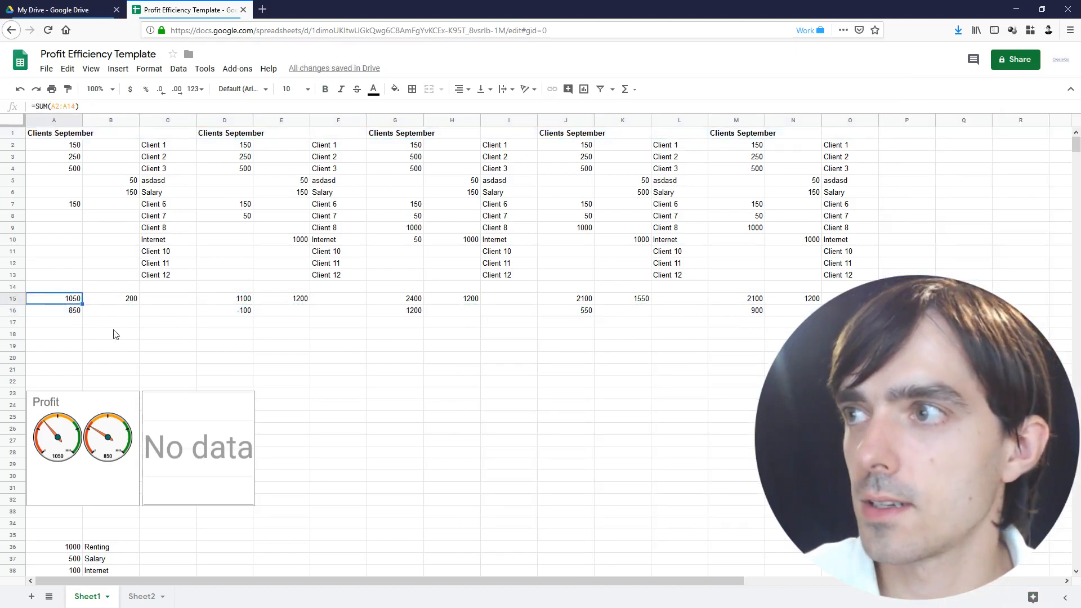
{"action": "left_click", "coordinate": [114, 332]}
{"action": "left_click_drag", "start_coordinate": [63, 310], "coordinate": [512, 322]}
{"action": "left_click", "coordinate": [514, 321]}
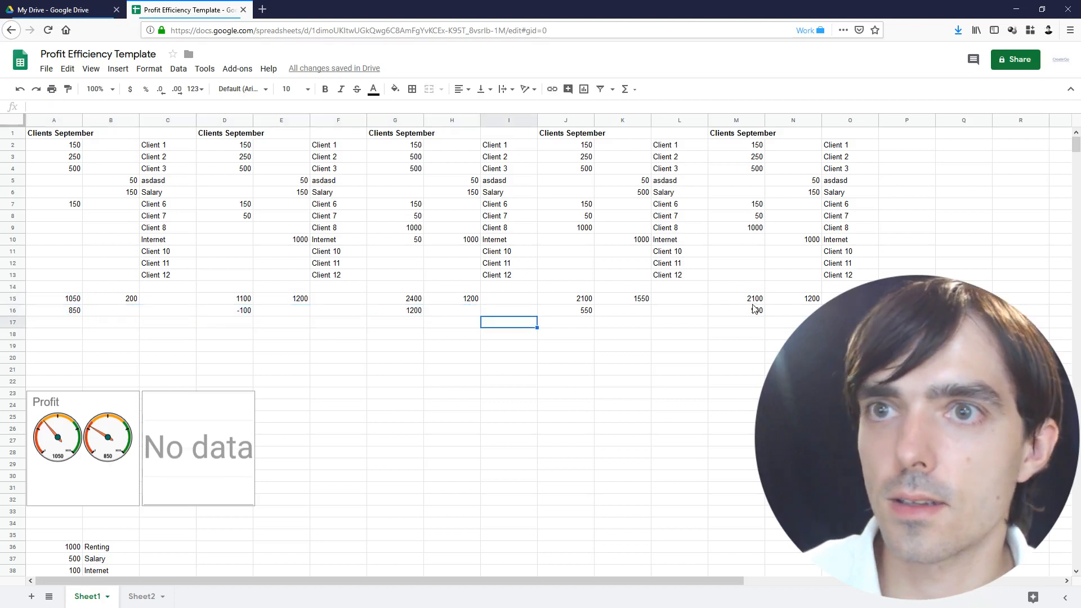
{"action": "left_click", "coordinate": [755, 308]}
{"action": "left_click", "coordinate": [589, 312], "text": "ctrl"}
{"action": "left_click", "coordinate": [403, 318], "text": "ctrl"}
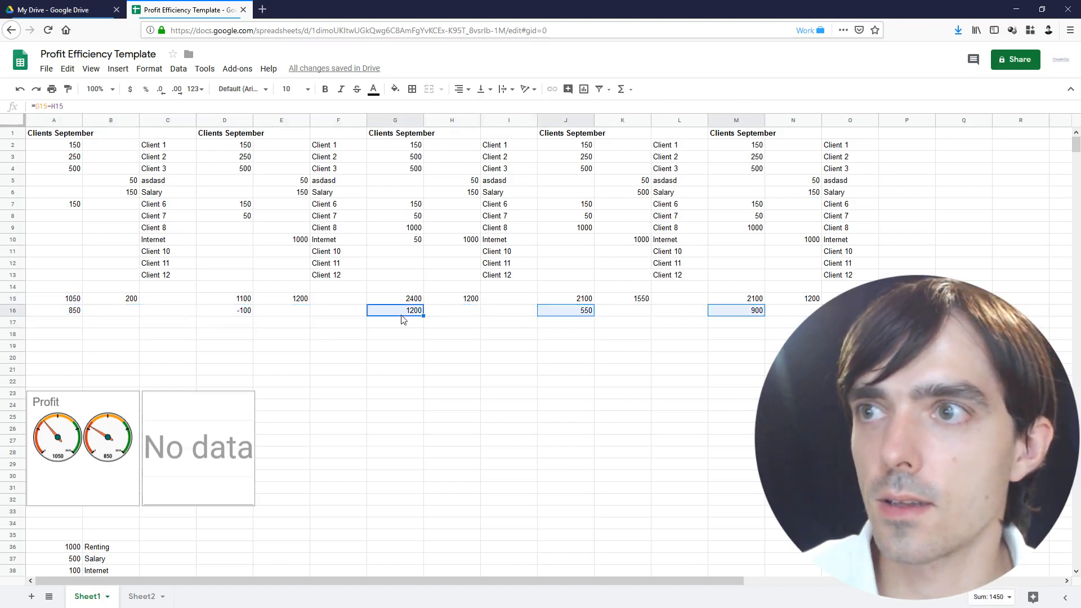
{"action": "left_click", "coordinate": [235, 314], "text": "ctrl"}
{"action": "left_click", "coordinate": [61, 314], "text": "ctrl"}
{"action": "left_click", "coordinate": [120, 69]}
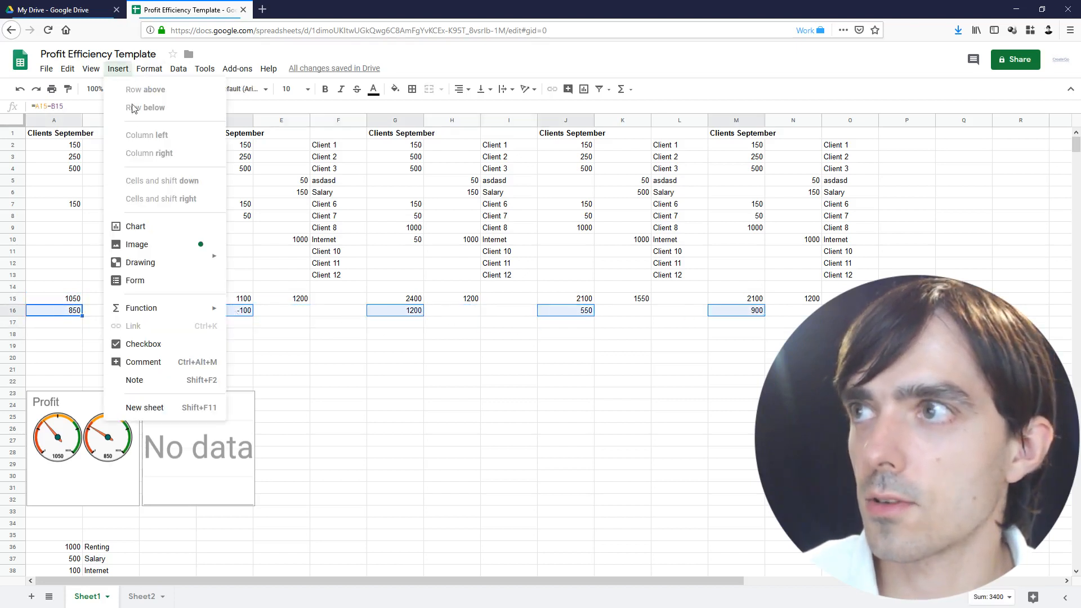
{"action": "left_click", "coordinate": [154, 226]}
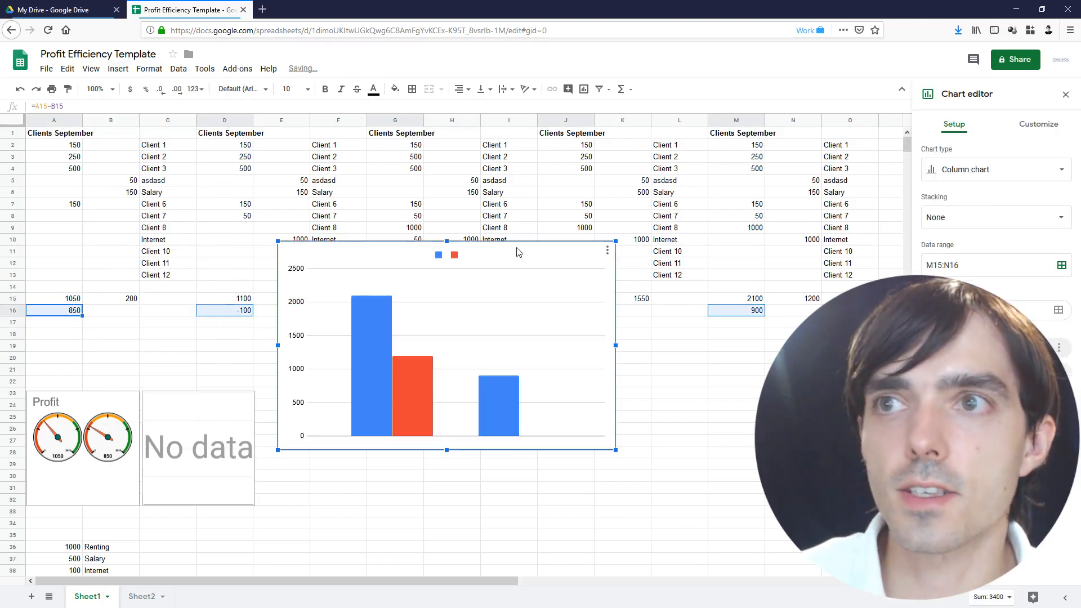
{"action": "left_click_drag", "start_coordinate": [517, 248], "coordinate": [678, 346]}
{"action": "left_click", "coordinate": [1035, 169]}
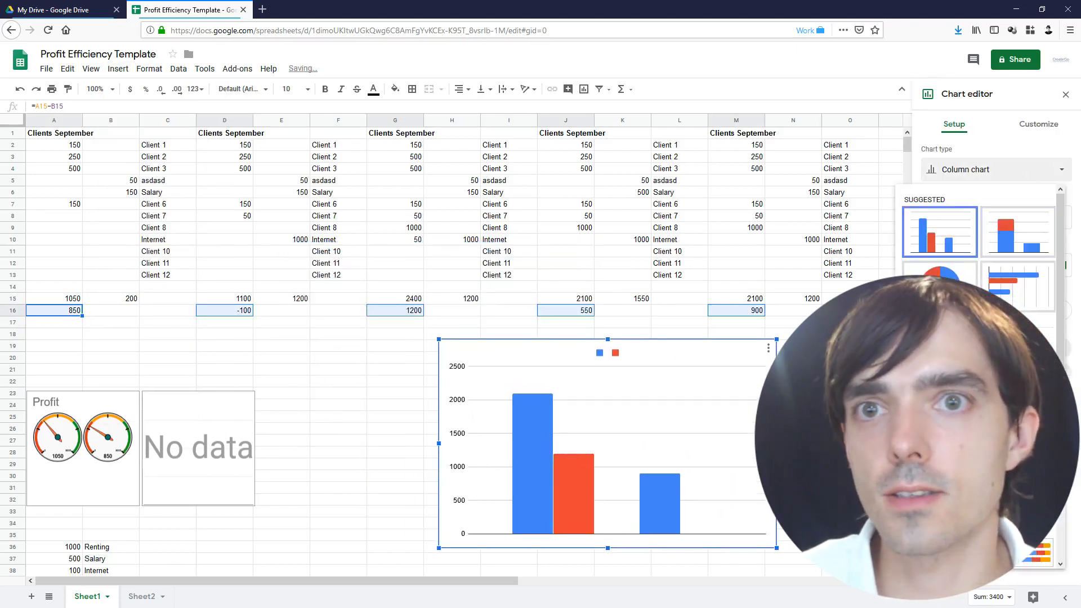
{"action": "left_click", "coordinate": [978, 367]}
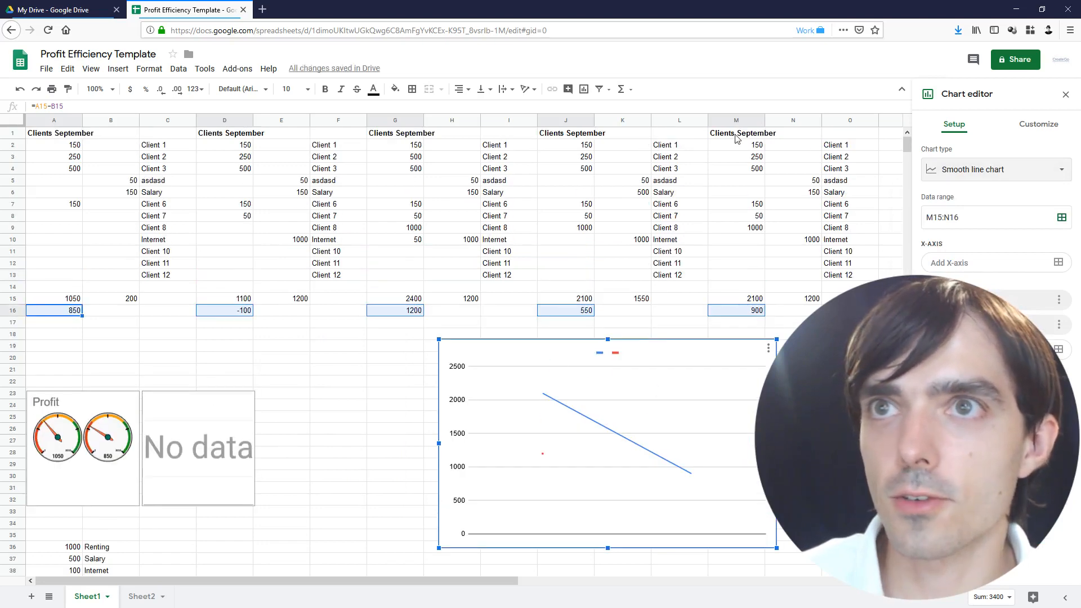
Chart the profits with headers M1, J1, G1, D1, A1 as a smooth line, placed below the blocks
{"action": "left_click", "coordinate": [737, 139]}
{"action": "left_click", "coordinate": [585, 136]}
{"action": "left_click", "coordinate": [417, 135]}
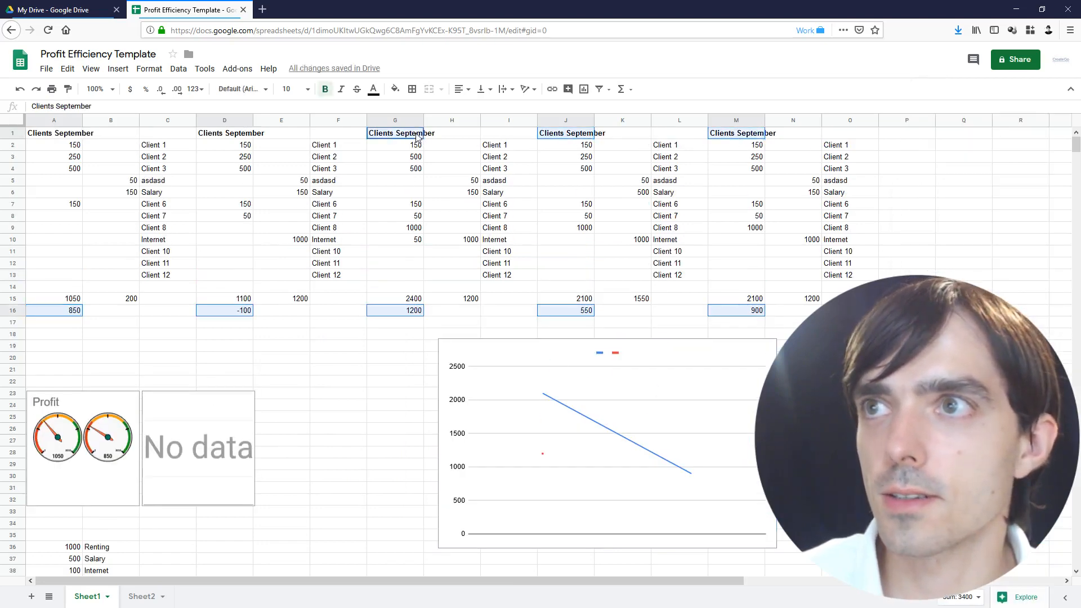
{"action": "left_click", "coordinate": [228, 137]}
{"action": "left_click", "coordinate": [42, 137]}
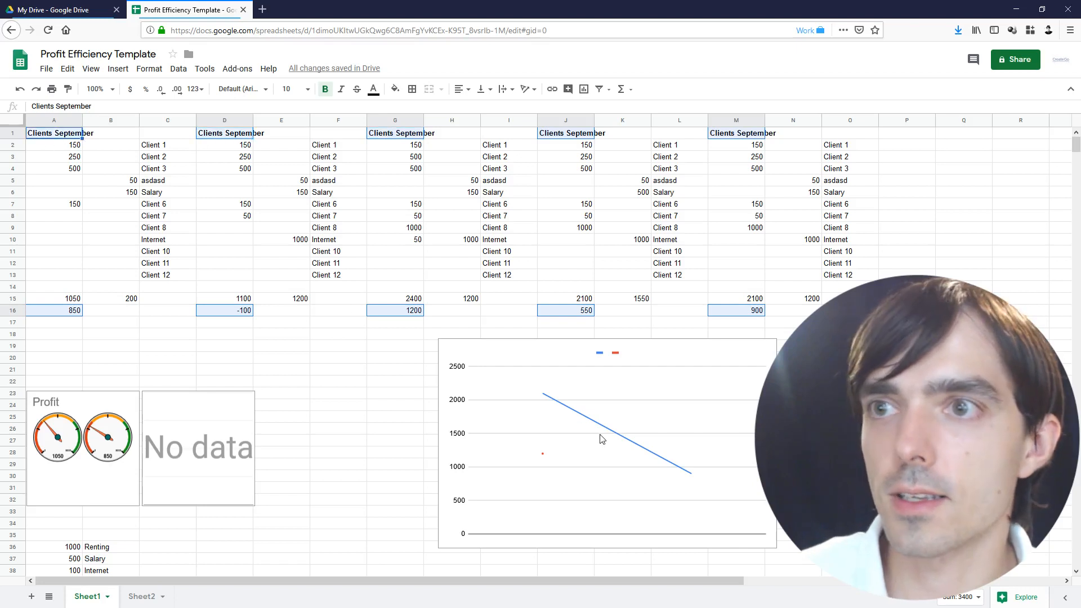
{"action": "left_click", "coordinate": [124, 73]}
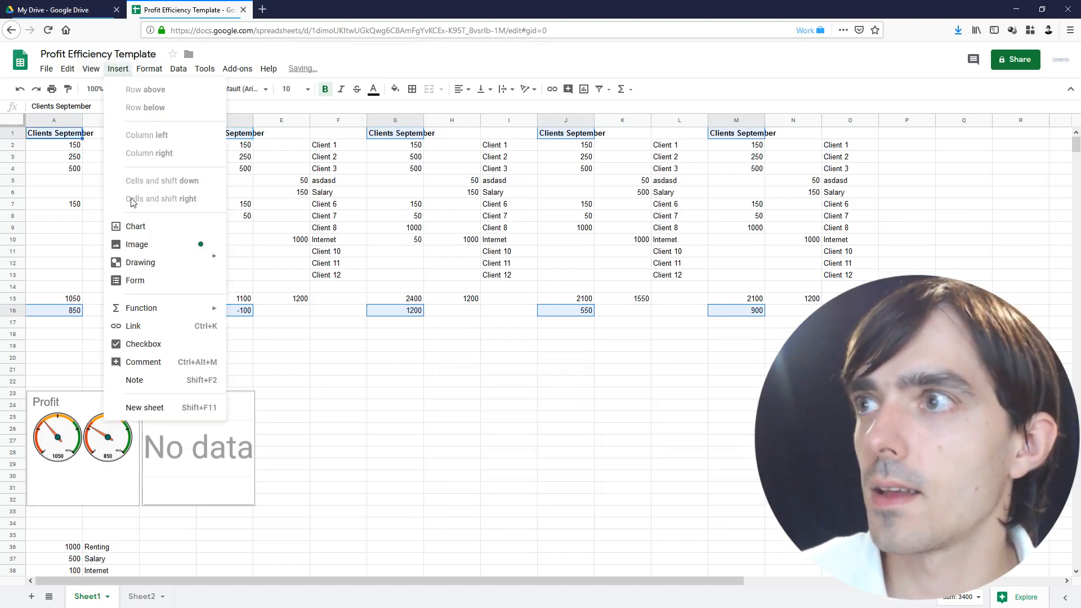
{"action": "left_click", "coordinate": [155, 225]}
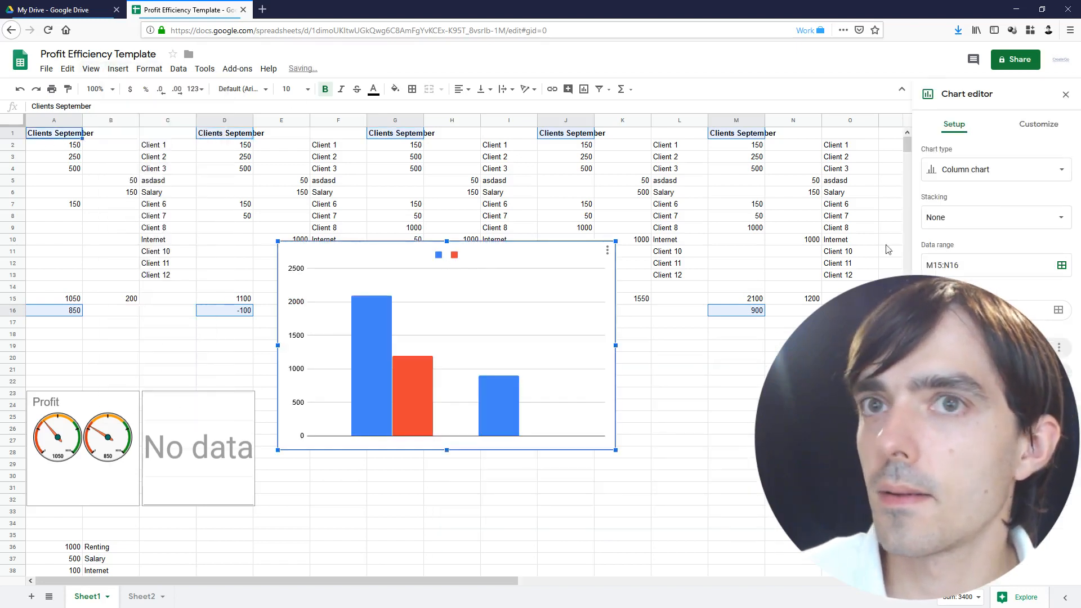
{"action": "left_click", "coordinate": [981, 171]}
{"action": "left_click", "coordinate": [979, 373]}
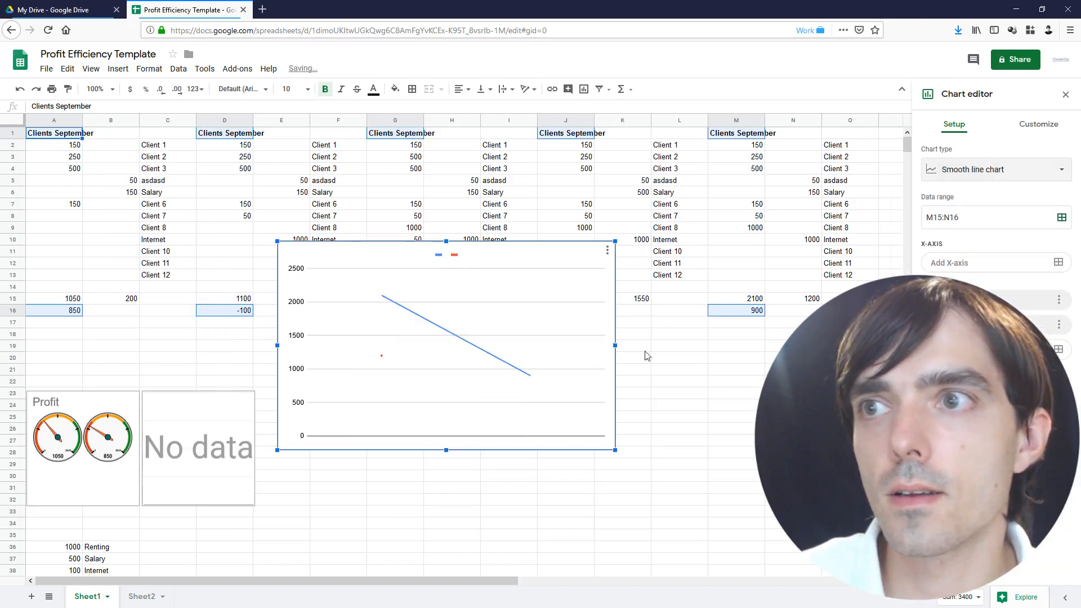
{"action": "left_click_drag", "start_coordinate": [526, 324], "coordinate": [696, 399]}
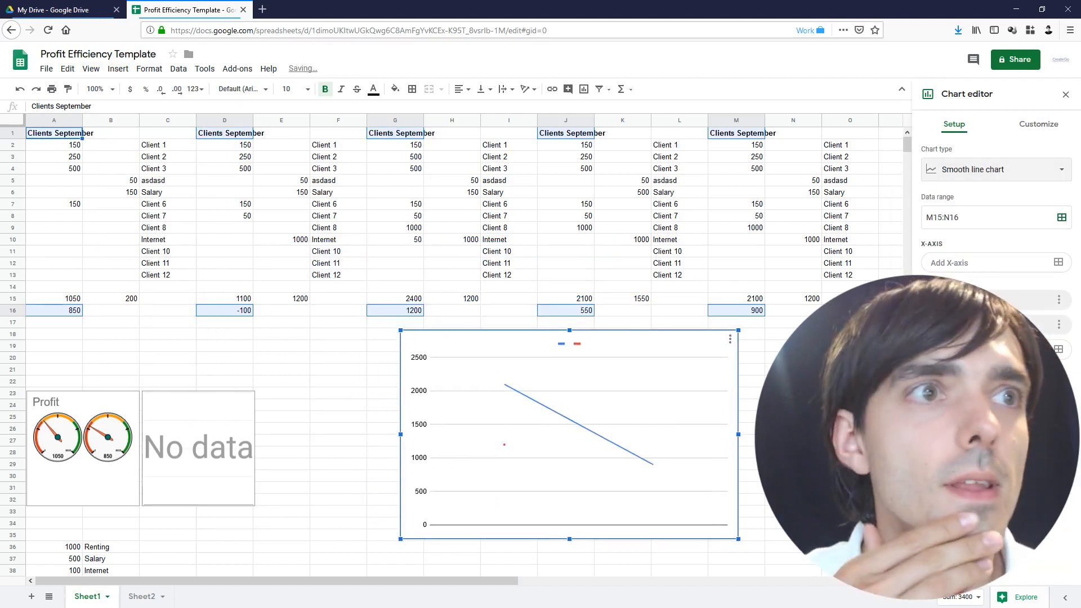
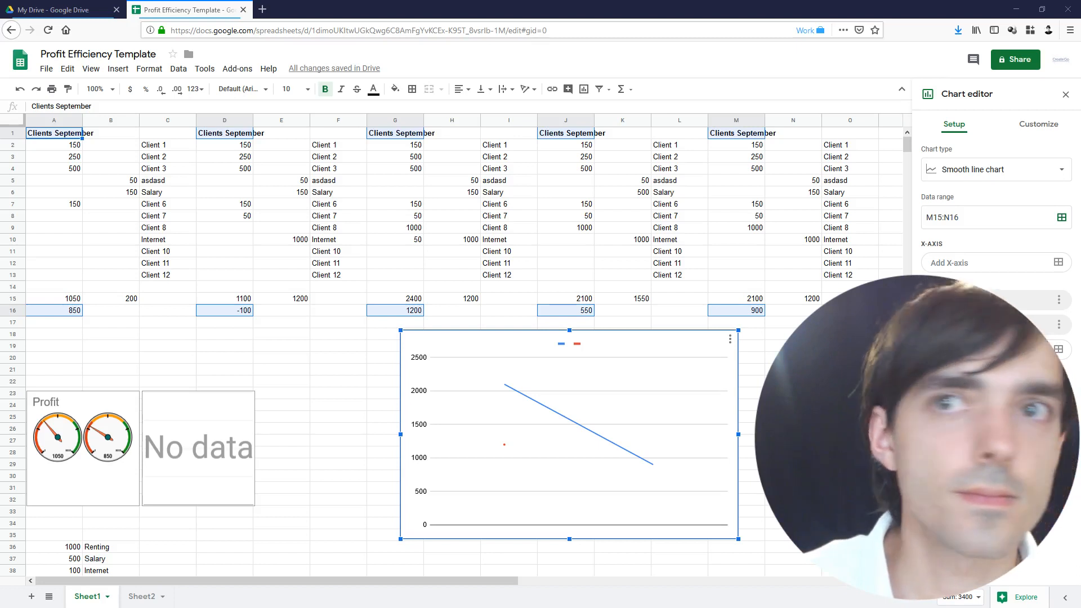
Change the chart's data range to the whole profit row 16, then delete that chart
{"action": "left_click", "coordinate": [1063, 218]}
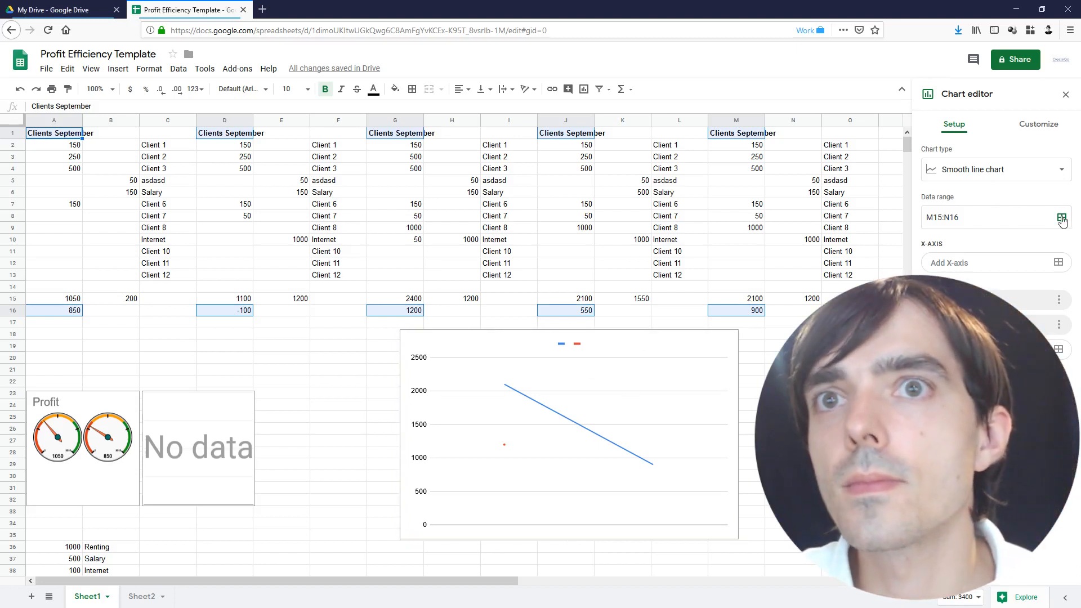
{"action": "left_click", "coordinate": [14, 310]}
{"action": "left_click", "coordinate": [609, 369]}
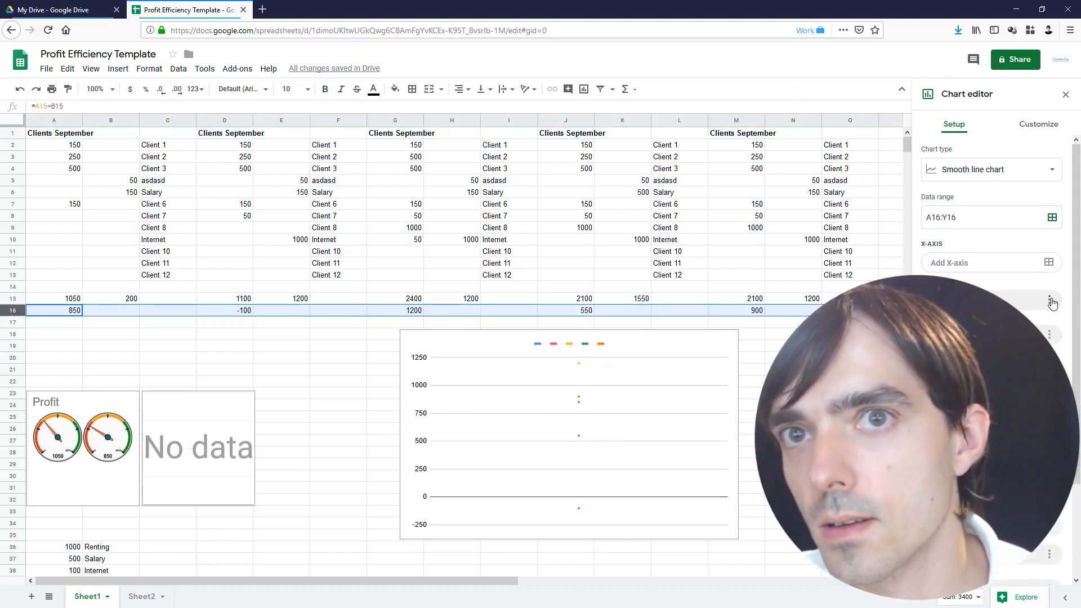
{"action": "left_click", "coordinate": [734, 397]}
{"action": "key", "text": "Delete"}
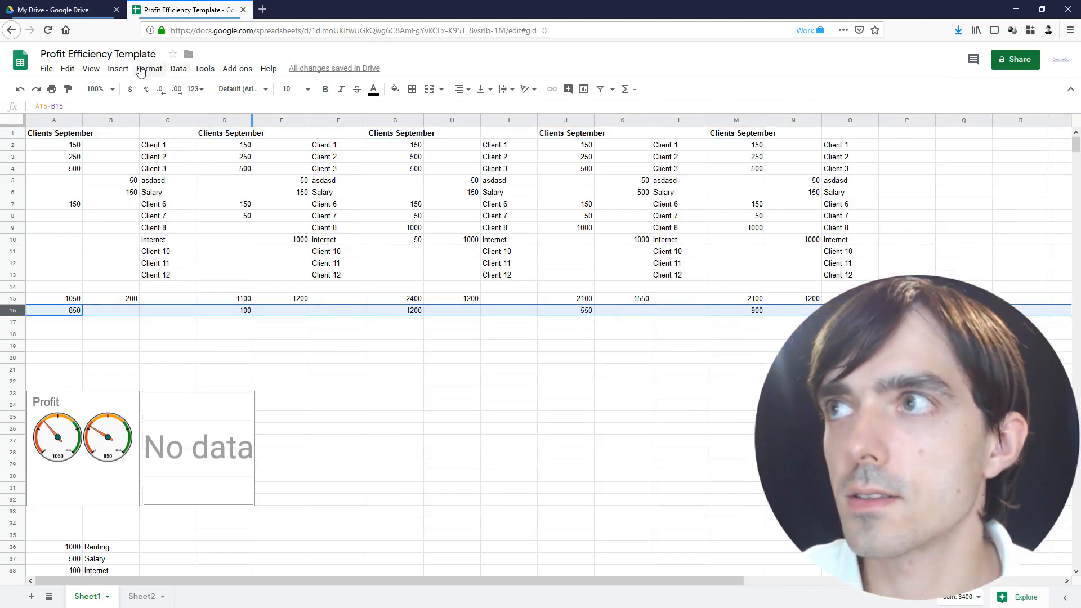
Insert a new chart of the row 16 profits as a smooth line chart
{"action": "left_click", "coordinate": [118, 69]}
{"action": "left_click", "coordinate": [135, 137]}
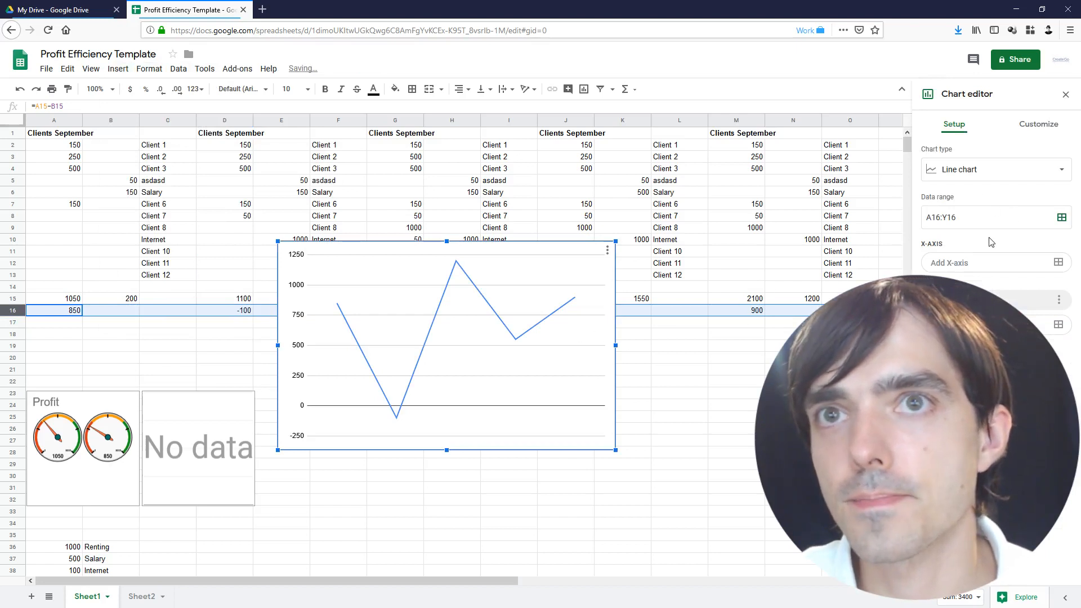
{"action": "left_click", "coordinate": [994, 170]}
{"action": "left_click", "coordinate": [979, 353]}
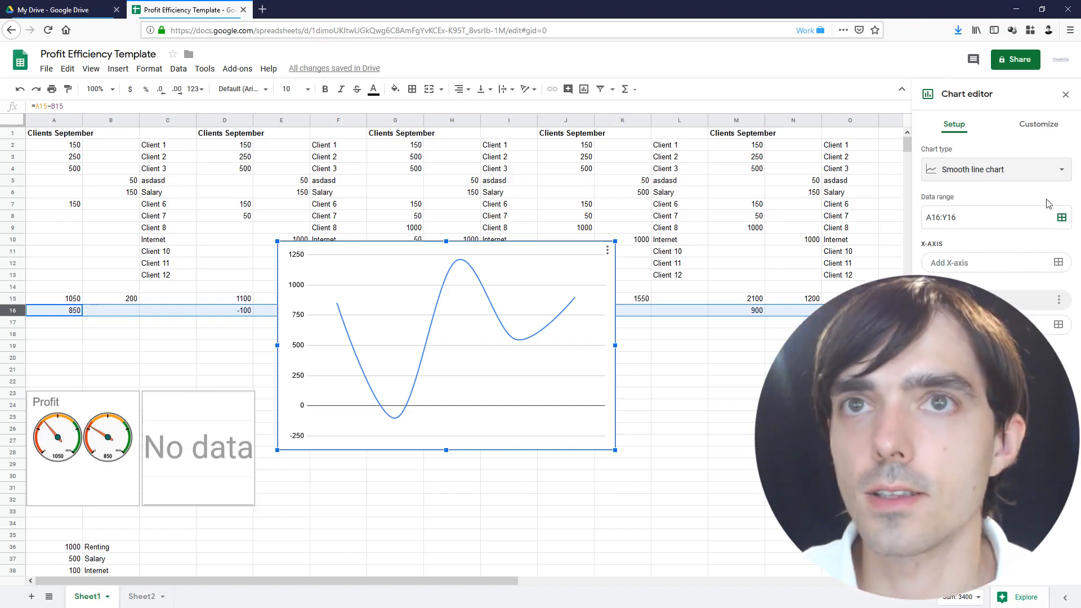
Color the profit line series red in the chart's Customize settings
{"action": "left_click", "coordinate": [1031, 127]}
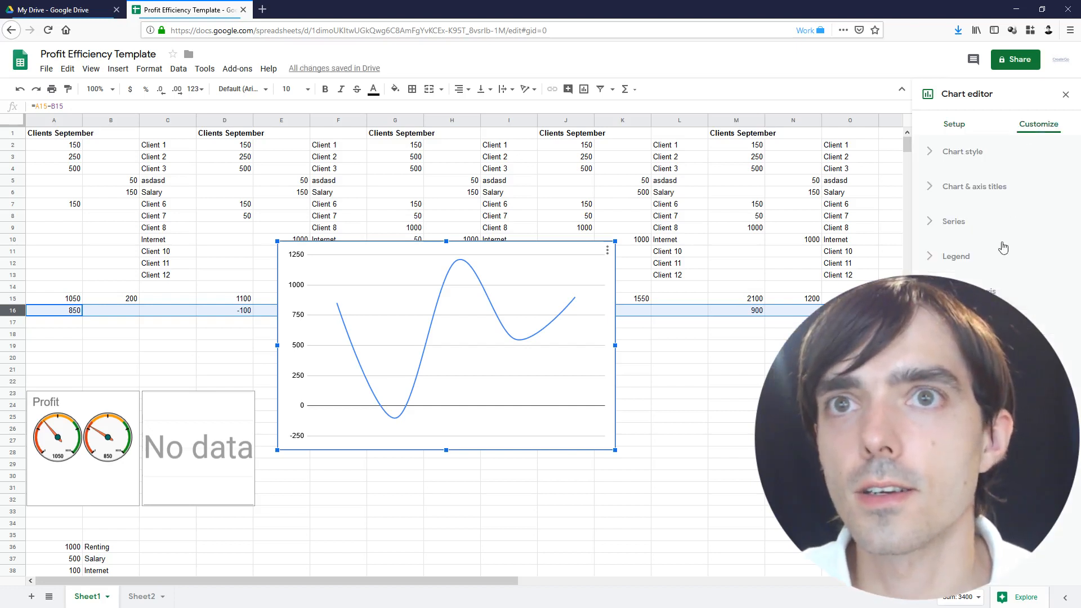
{"action": "left_click", "coordinate": [966, 152]}
{"action": "left_click", "coordinate": [963, 152]}
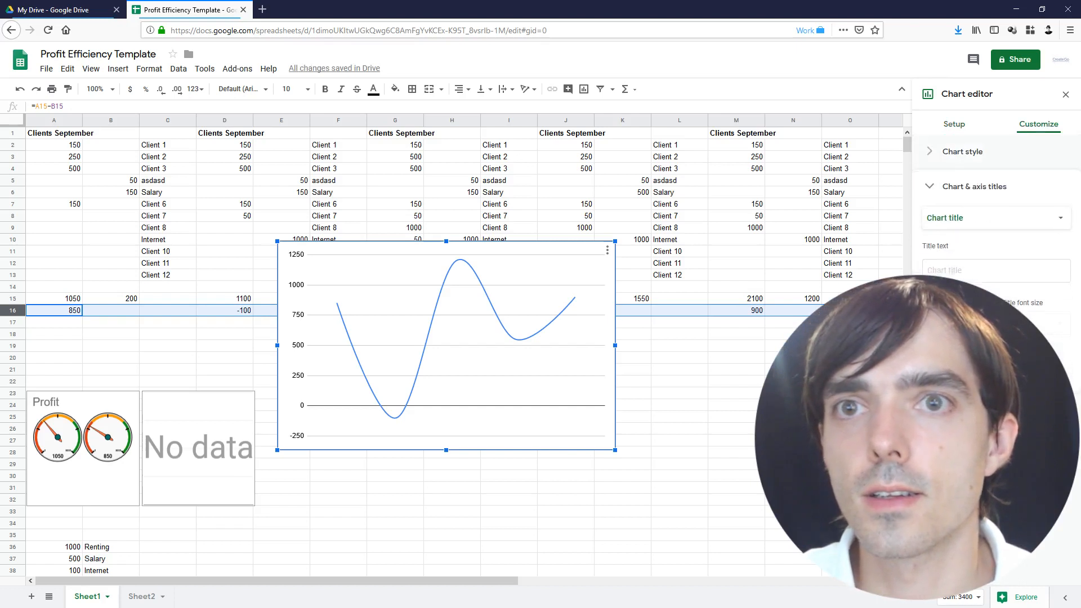
{"action": "left_click", "coordinate": [955, 154]}
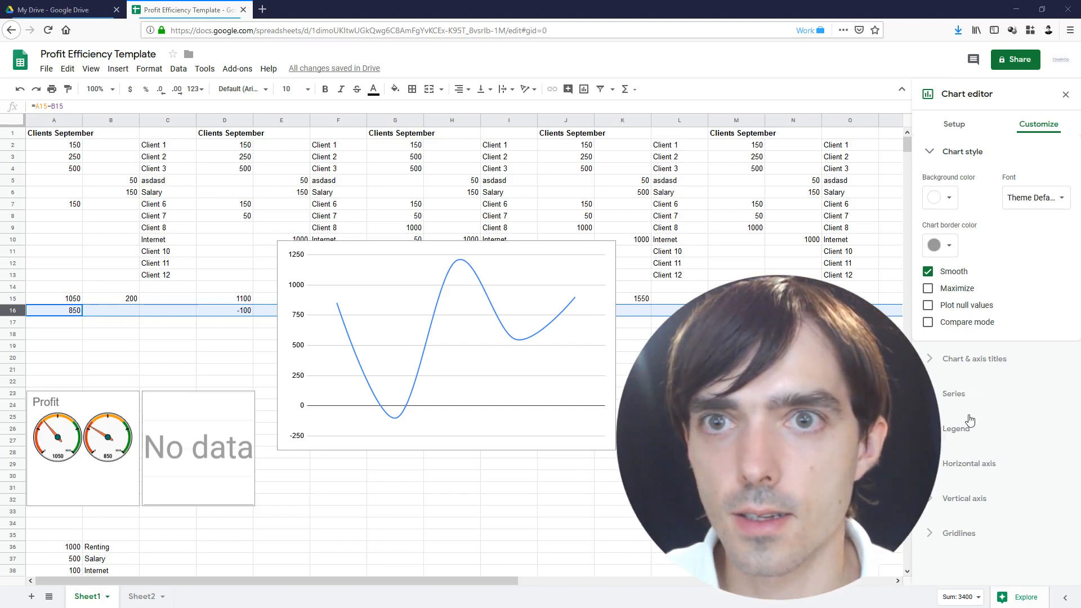
{"action": "left_click", "coordinate": [957, 359]}
{"action": "left_click", "coordinate": [954, 397]}
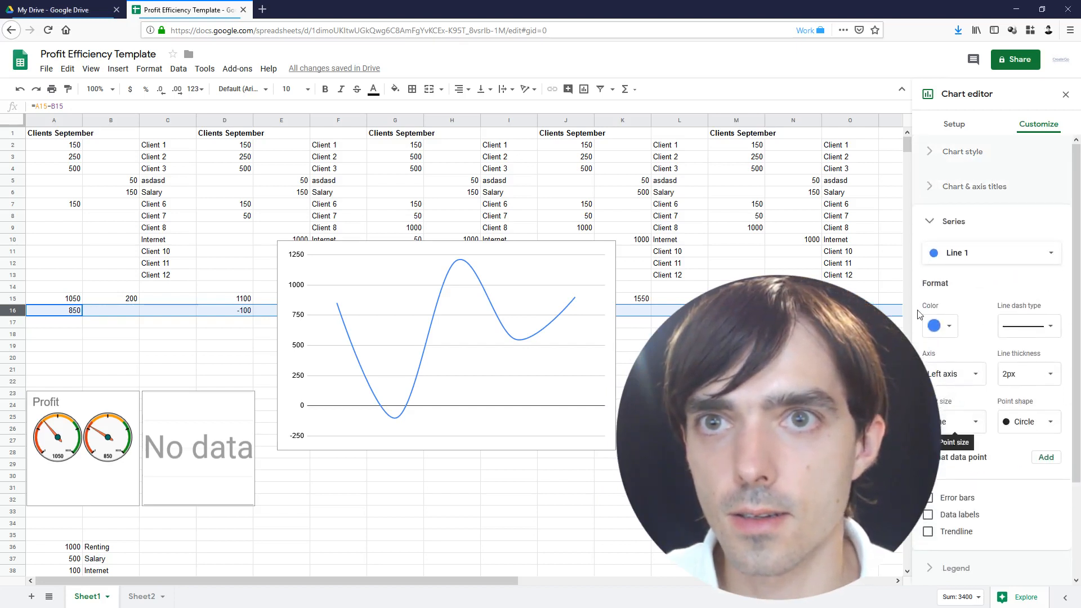
{"action": "left_click", "coordinate": [939, 325]}
{"action": "left_click", "coordinate": [957, 387]}
Shrink the chart and move it below the profit row beside the gauges
{"action": "left_click", "coordinate": [475, 382]}
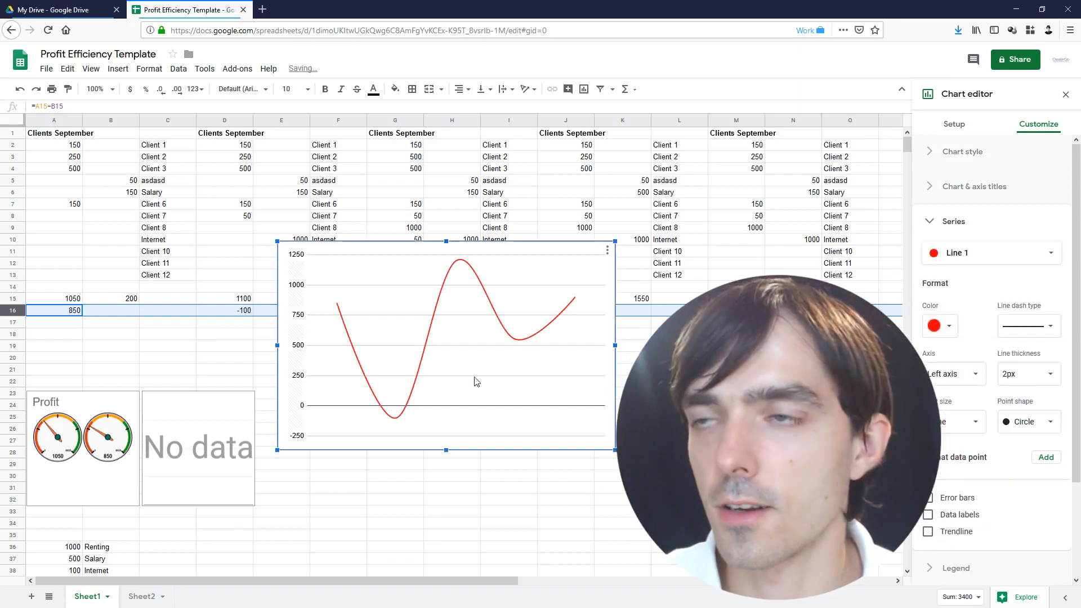
{"action": "left_click_drag", "start_coordinate": [615, 241], "coordinate": [576, 265]}
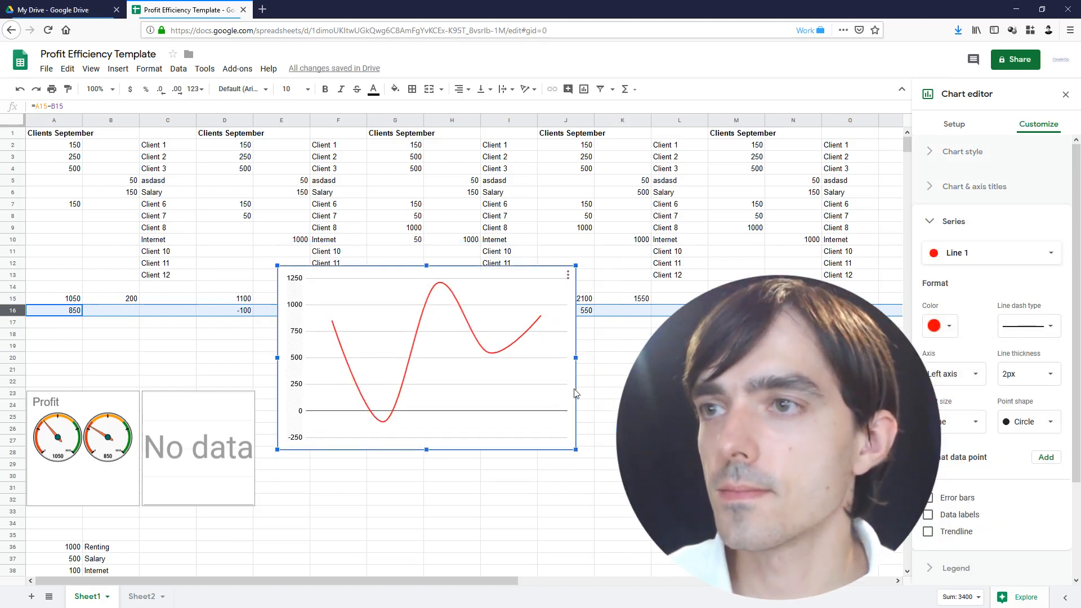
{"action": "left_click_drag", "start_coordinate": [574, 390], "coordinate": [505, 420]}
{"action": "left_click_drag", "start_coordinate": [443, 387], "coordinate": [515, 420]}
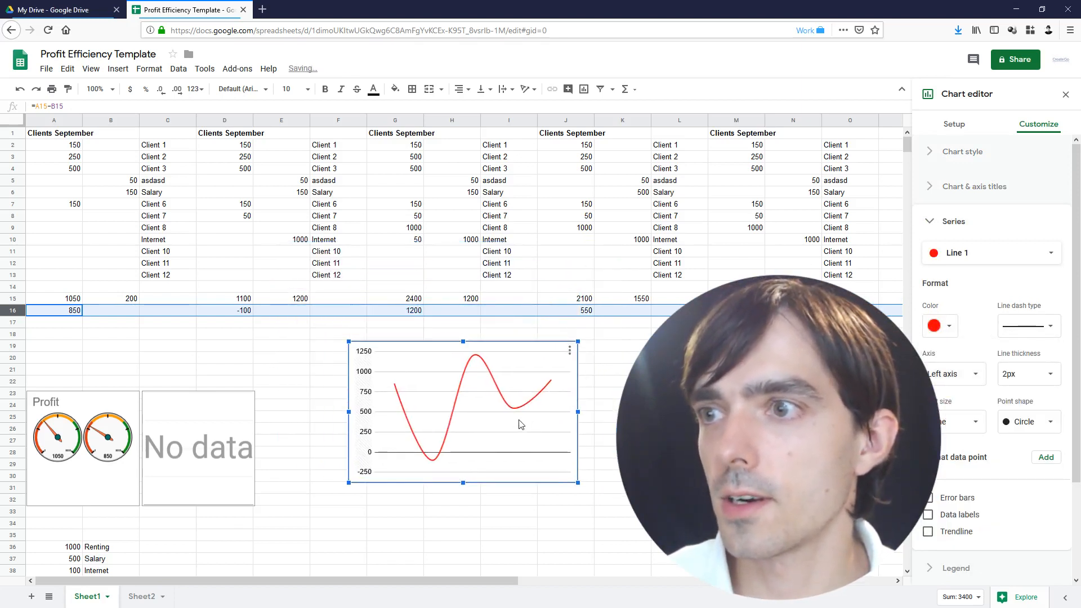
Clear the 1000 in G9, then undo to restore it
{"action": "left_click", "coordinate": [230, 313]}
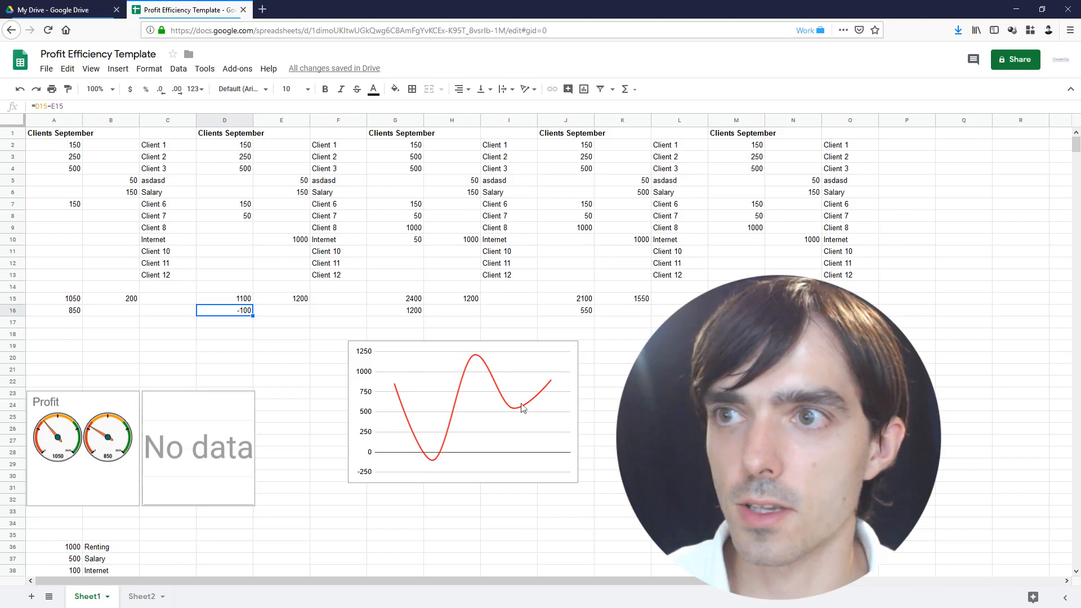
{"action": "left_click", "coordinate": [397, 232]}
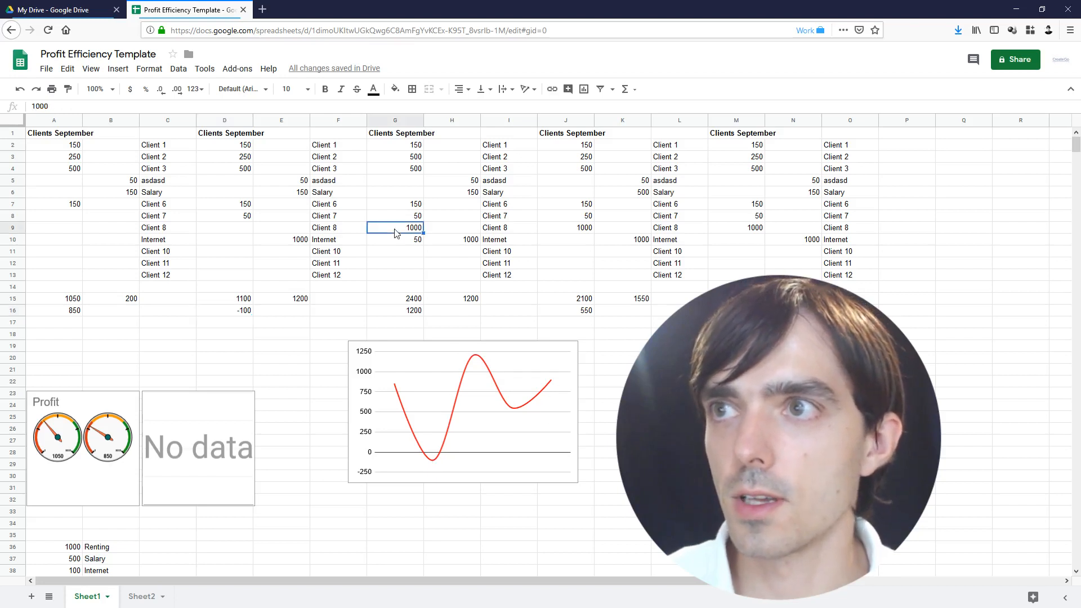
{"action": "key", "text": "Delete"}
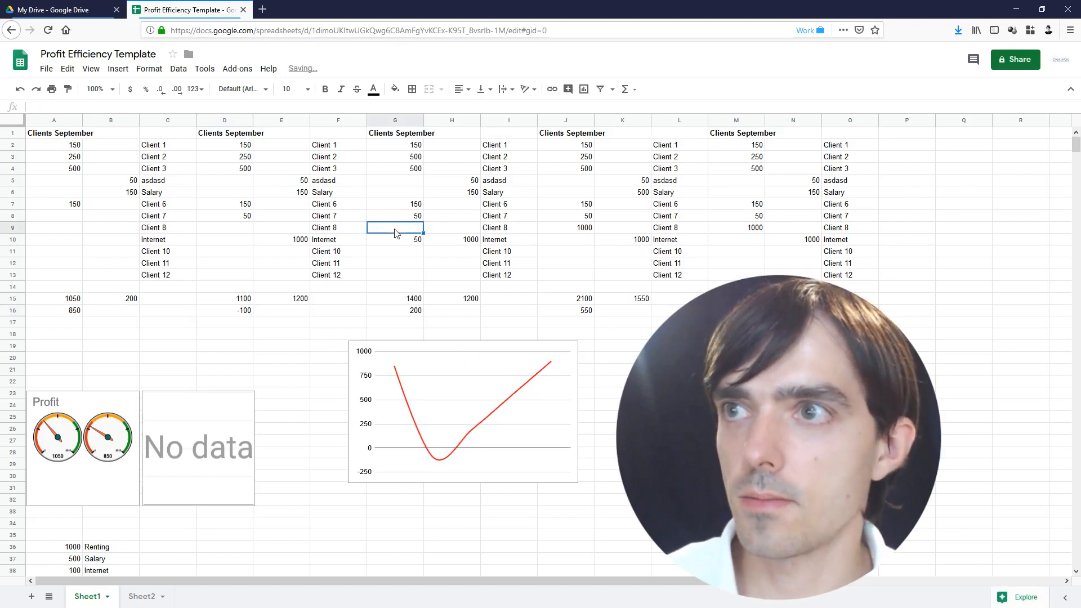
{"action": "key", "text": "ctrl+z"}
Enter 1000 for Client 10 in N11
{"action": "left_click", "coordinate": [583, 241]}
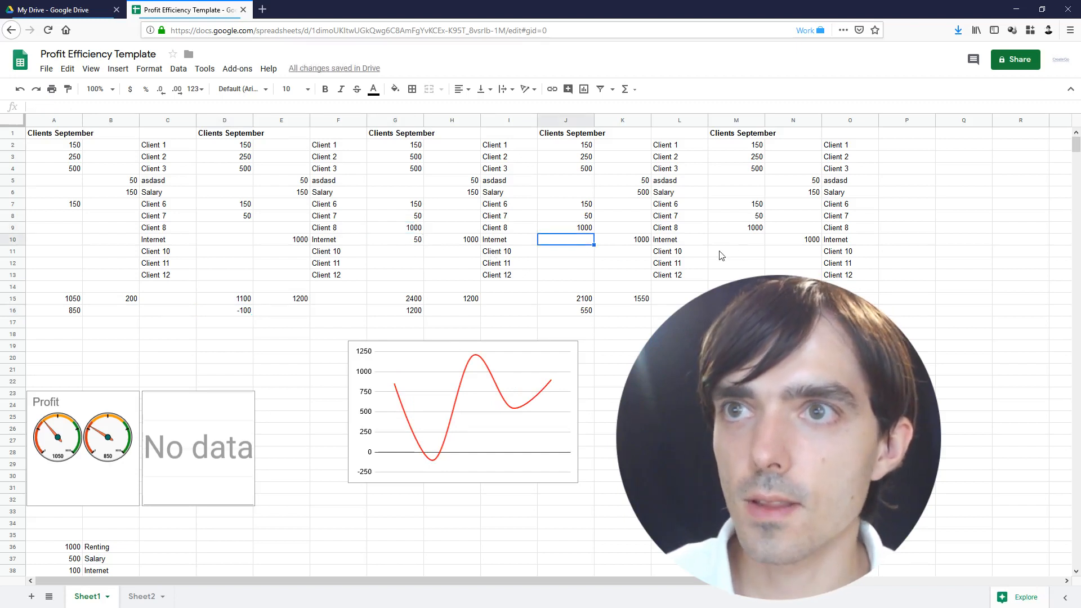
{"action": "left_click", "coordinate": [756, 230]}
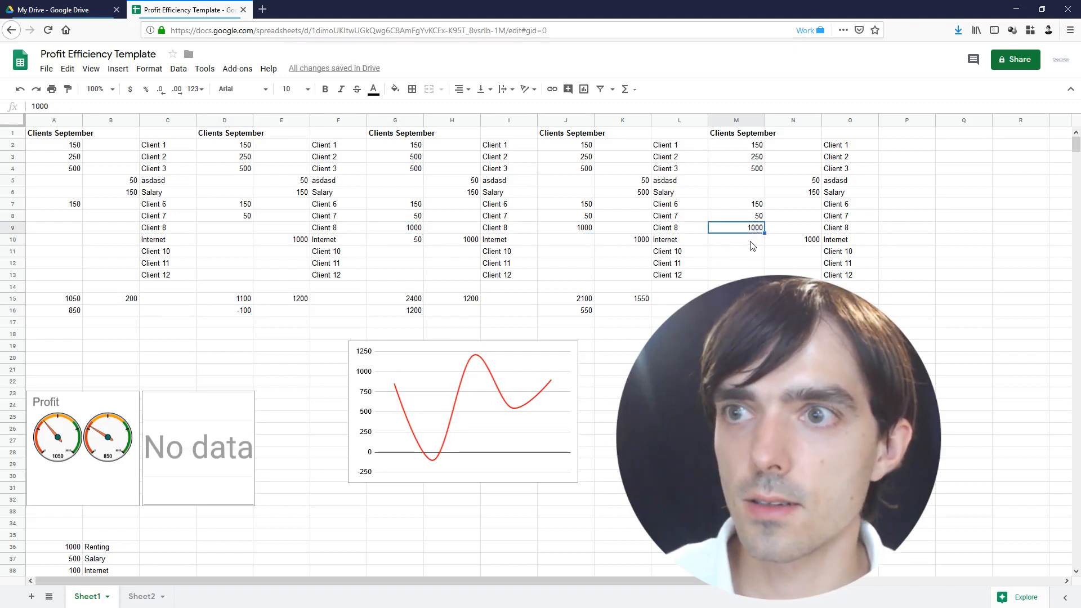
{"action": "left_click", "coordinate": [809, 242]}
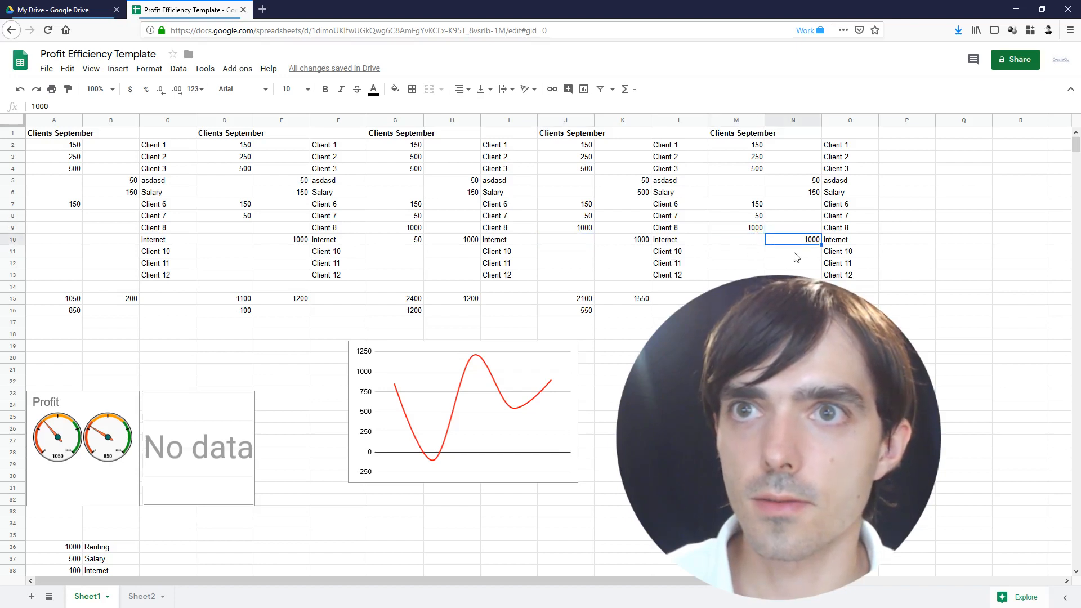
{"action": "left_click", "coordinate": [796, 254]}
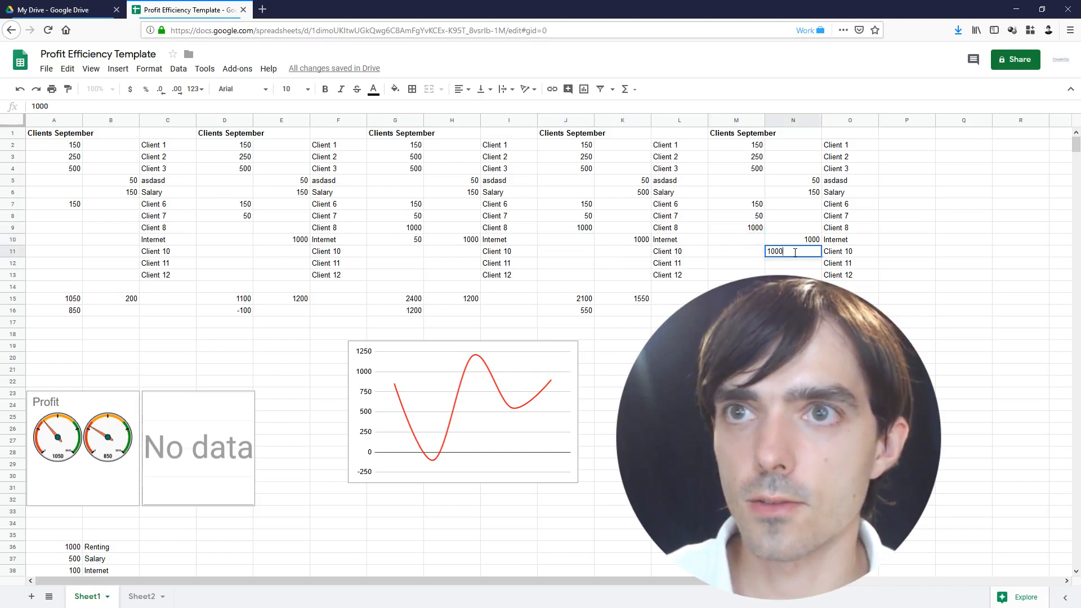
{"action": "key", "text": "Return"}
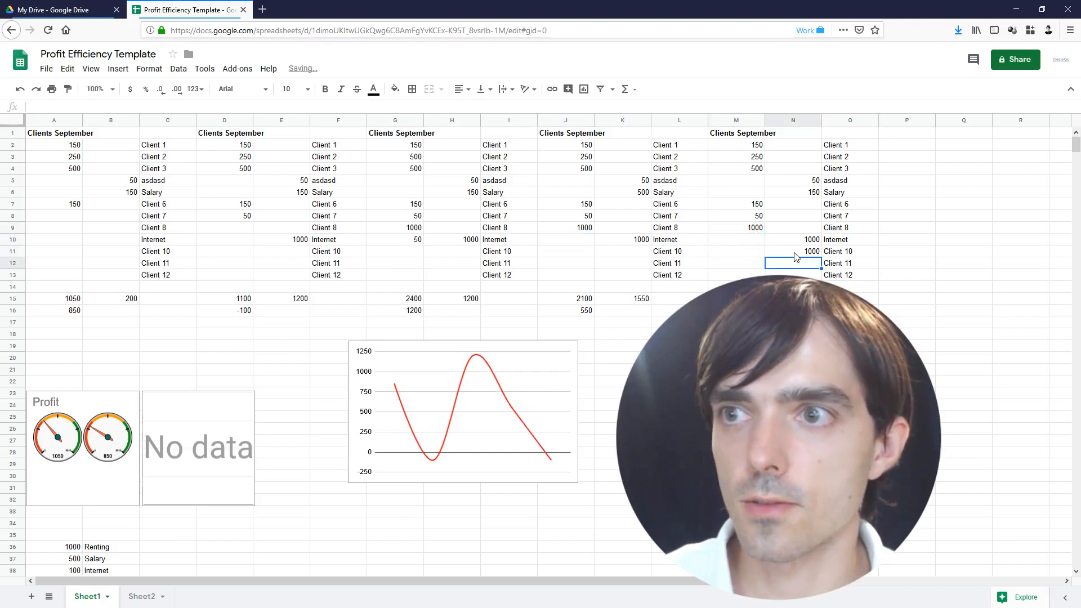
Enter 50 for Client 10 in K11
{"action": "left_click", "coordinate": [629, 244]}
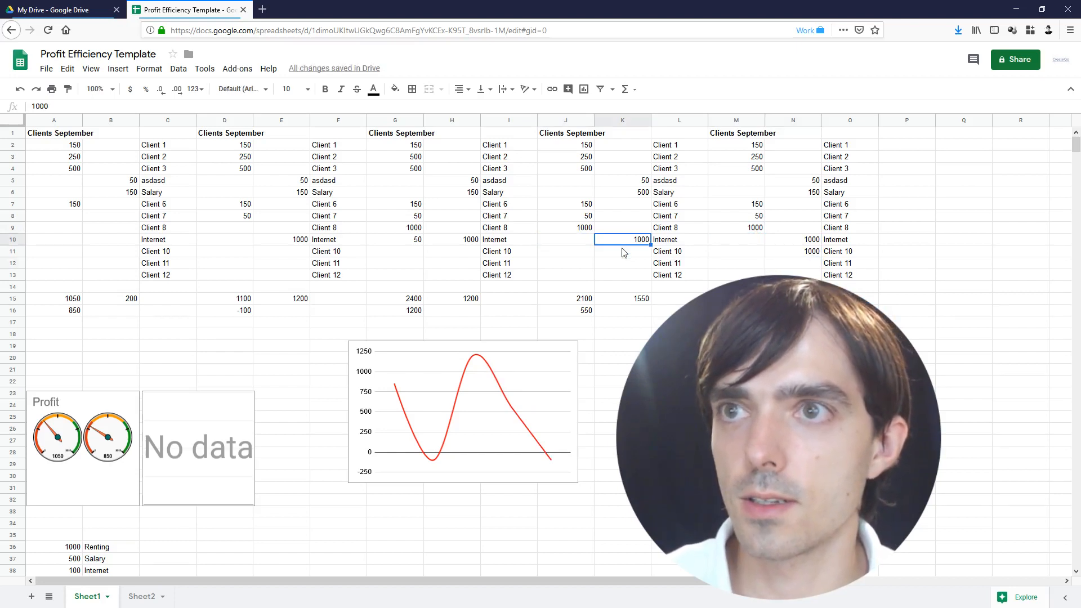
{"action": "left_click", "coordinate": [623, 255]}
{"action": "type", "text": "50"}
{"action": "key", "text": "Return"}
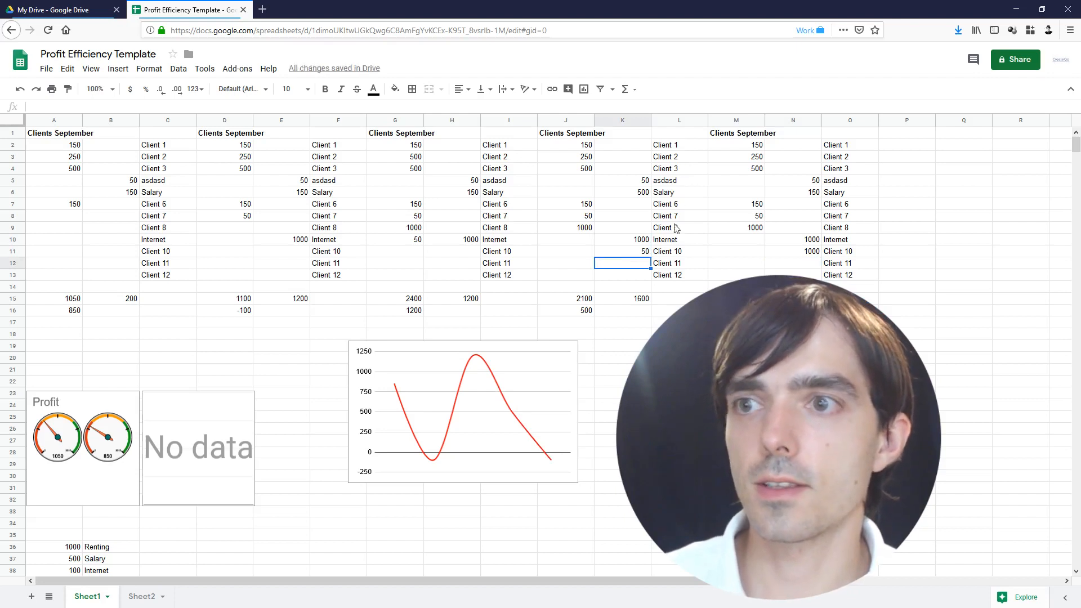
Copy the client blocks A1:O16 and paste them at D1, adding a sixth block
{"action": "left_click_drag", "start_coordinate": [729, 138], "coordinate": [851, 311]}
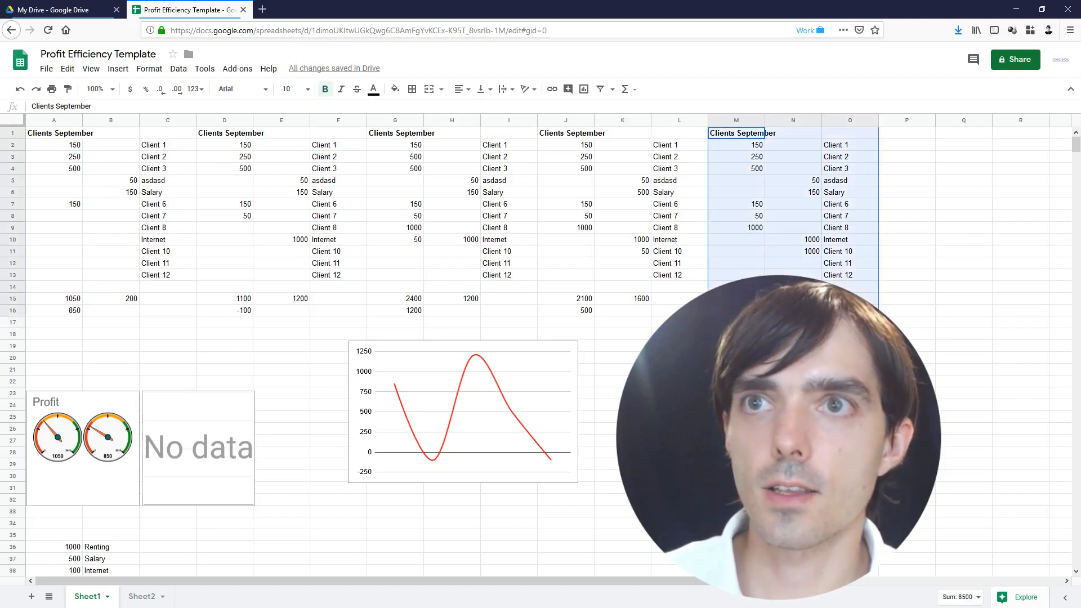
{"action": "left_click_drag", "start_coordinate": [42, 138], "coordinate": [850, 311]}
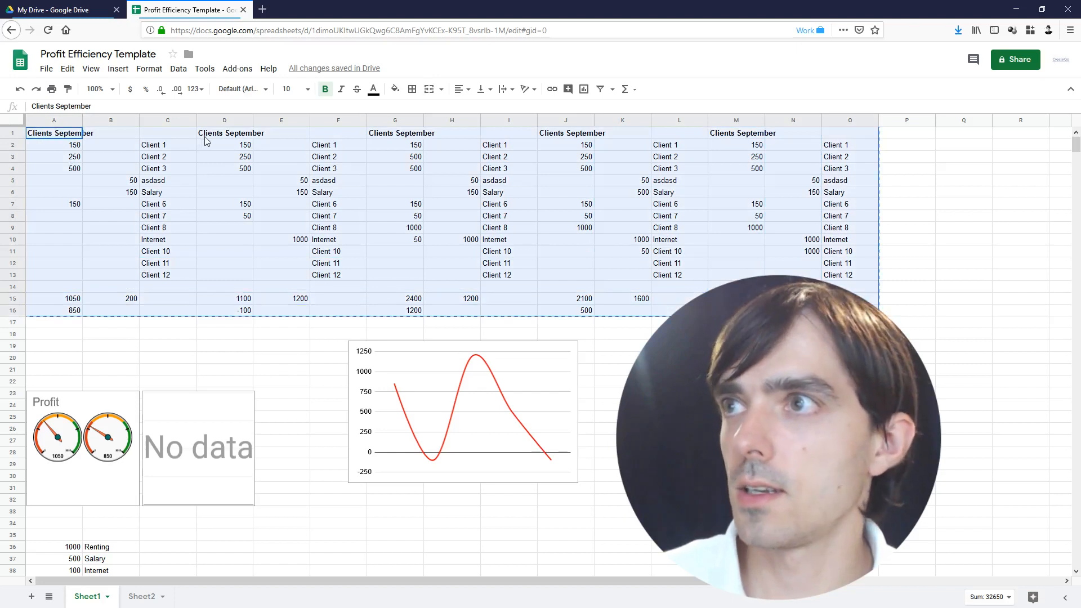
{"action": "left_click", "coordinate": [228, 138]}
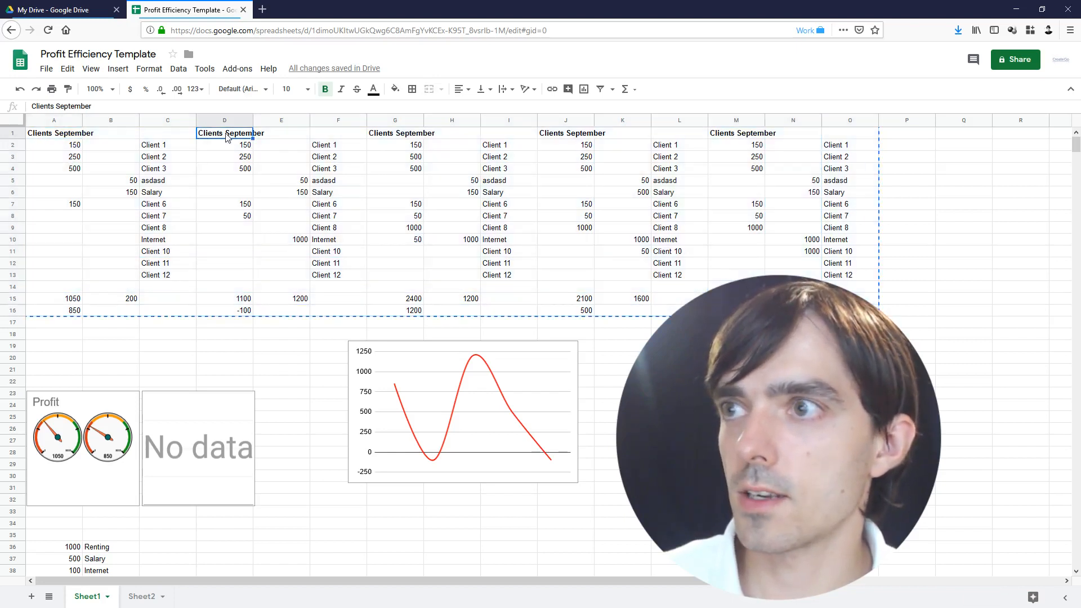
{"action": "key", "text": "ctrl+v"}
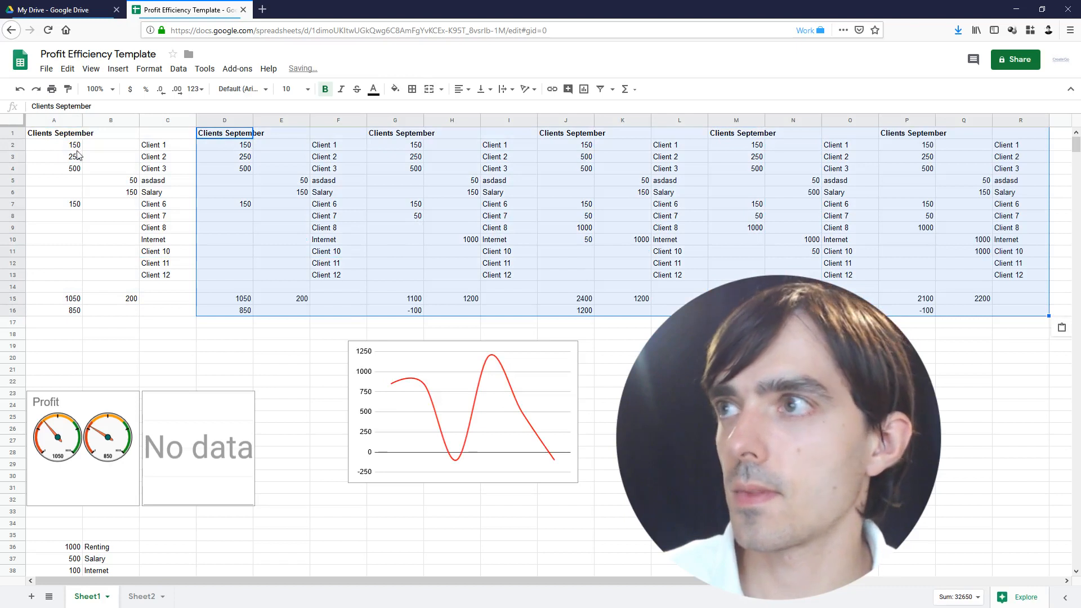
{"action": "left_click_drag", "start_coordinate": [74, 157], "coordinate": [118, 281]}
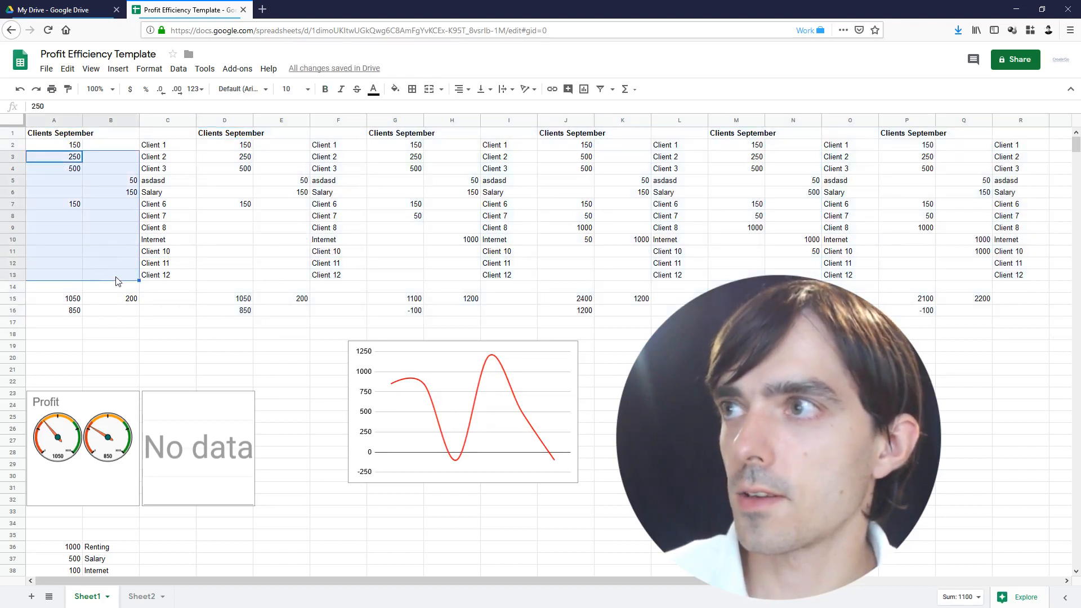
Clear A3:B13 and enter 50 in B3, 1000 in A4 and 2000 in B5
{"action": "key", "text": "Delete"}
{"action": "left_click", "coordinate": [128, 158]}
{"action": "type", "text": "50"}
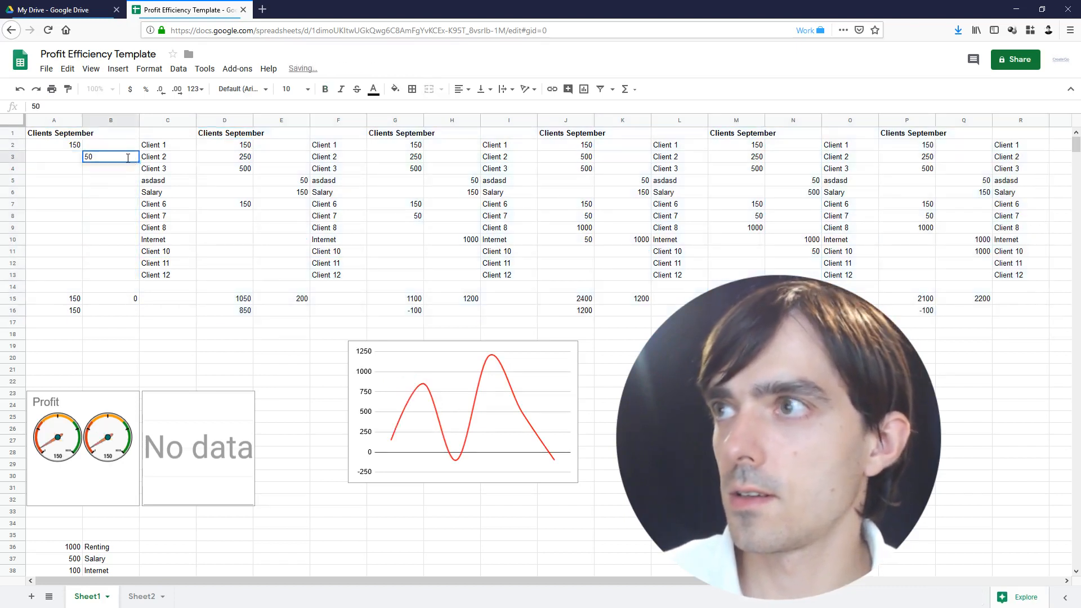
{"action": "key", "text": "Return"}
{"action": "left_click", "coordinate": [61, 172]}
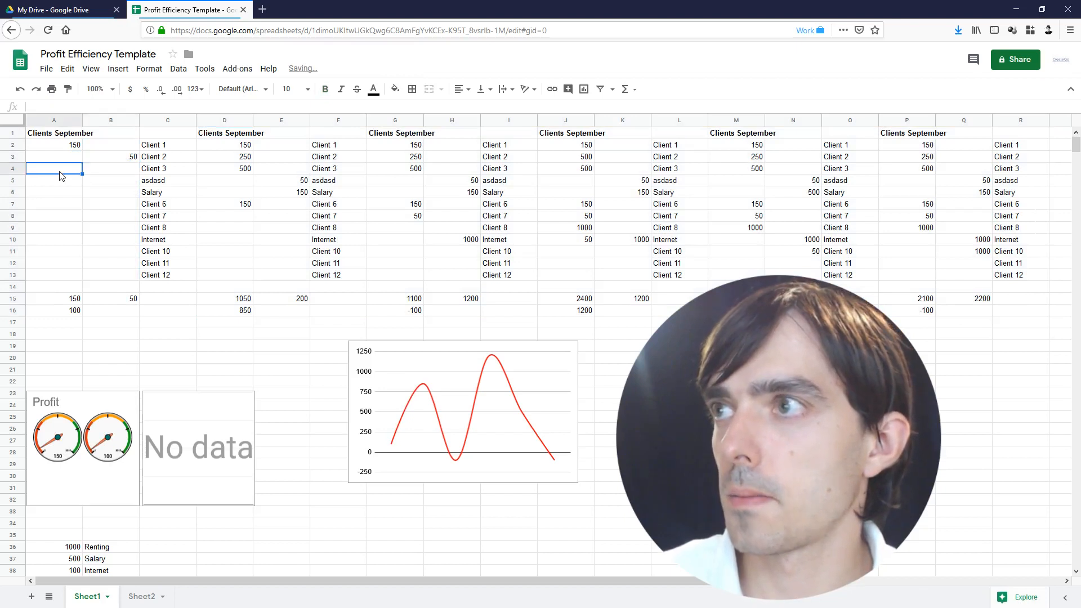
{"action": "type", "text": "1000"}
{"action": "key", "text": "Return"}
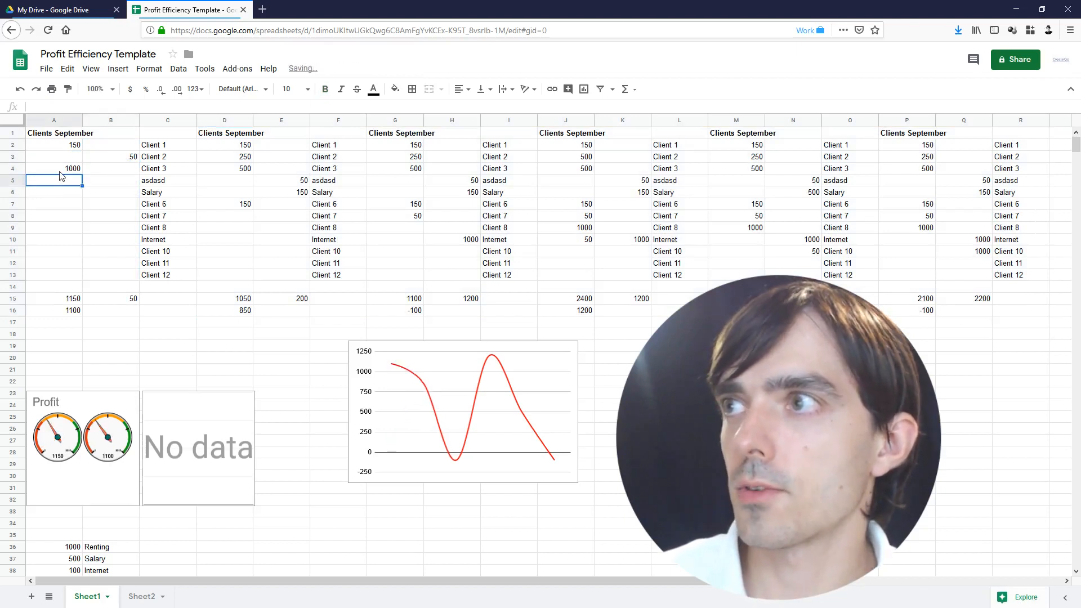
{"action": "left_click", "coordinate": [98, 182]}
{"action": "type", "text": "2000"}
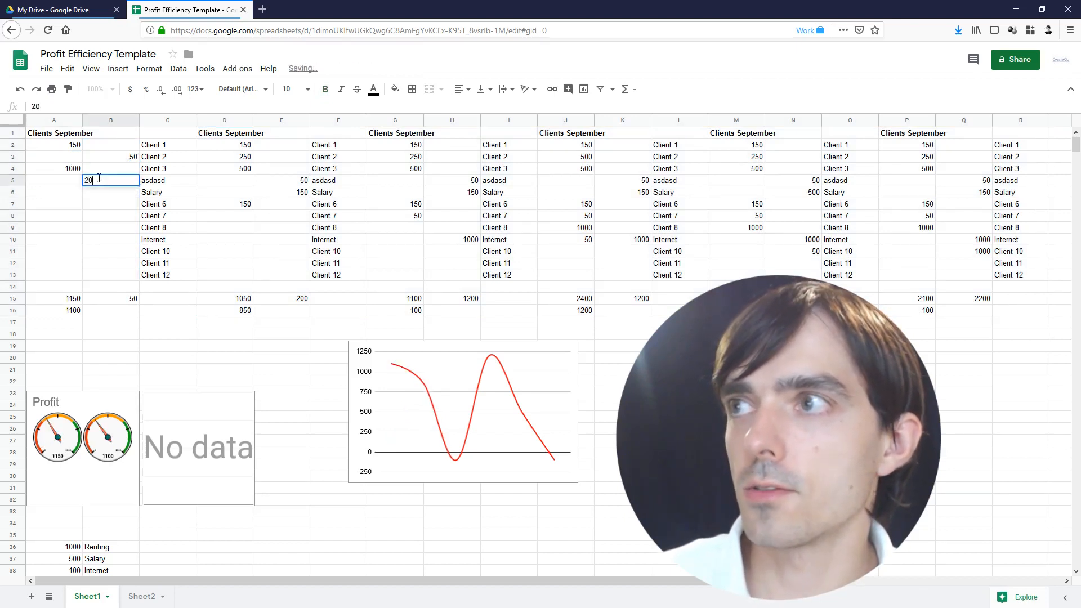
{"action": "key", "text": "Return"}
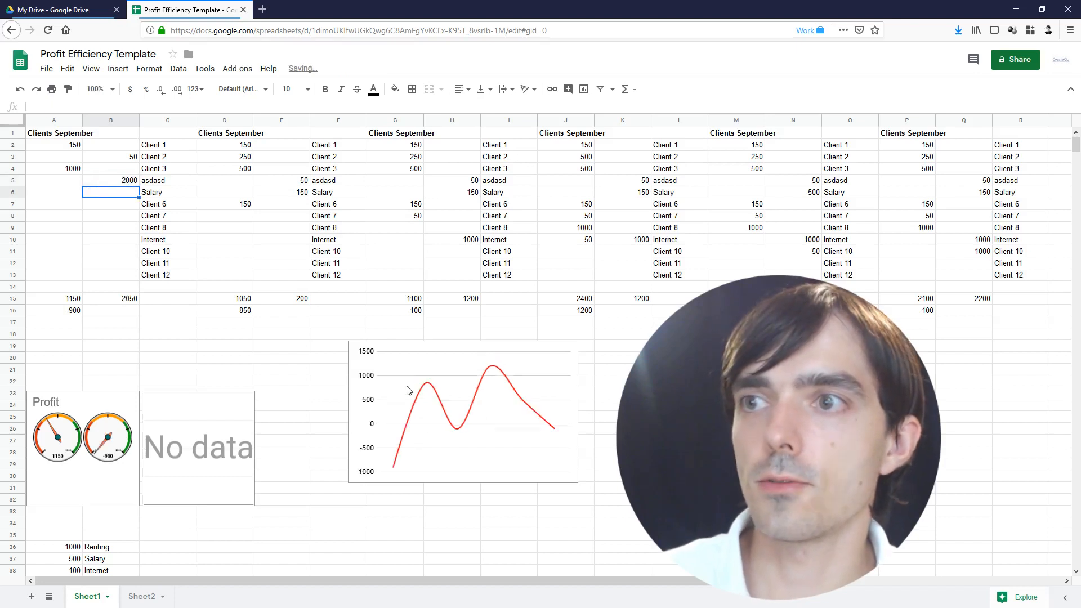
Delete the empty 'No data' chart and select the Profit gauge chart
{"action": "left_click", "coordinate": [245, 460]}
{"action": "key", "text": "Delete"}
{"action": "left_click", "coordinate": [99, 444]}
{"action": "key", "text": "Delete"}
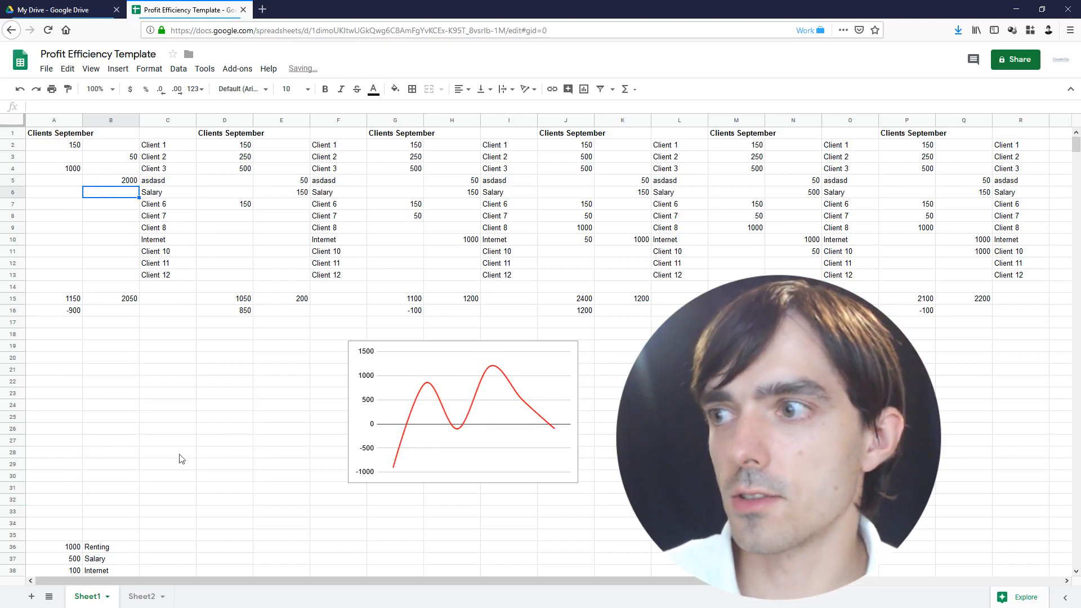
After checking Sheet2's gauges, move the red profit line chart under columns A–D on Sheet1
{"action": "left_click", "coordinate": [147, 596]}
{"action": "left_click_drag", "start_coordinate": [54, 137], "coordinate": [162, 294]}
{"action": "left_click", "coordinate": [167, 298]}
{"action": "left_click", "coordinate": [99, 594]}
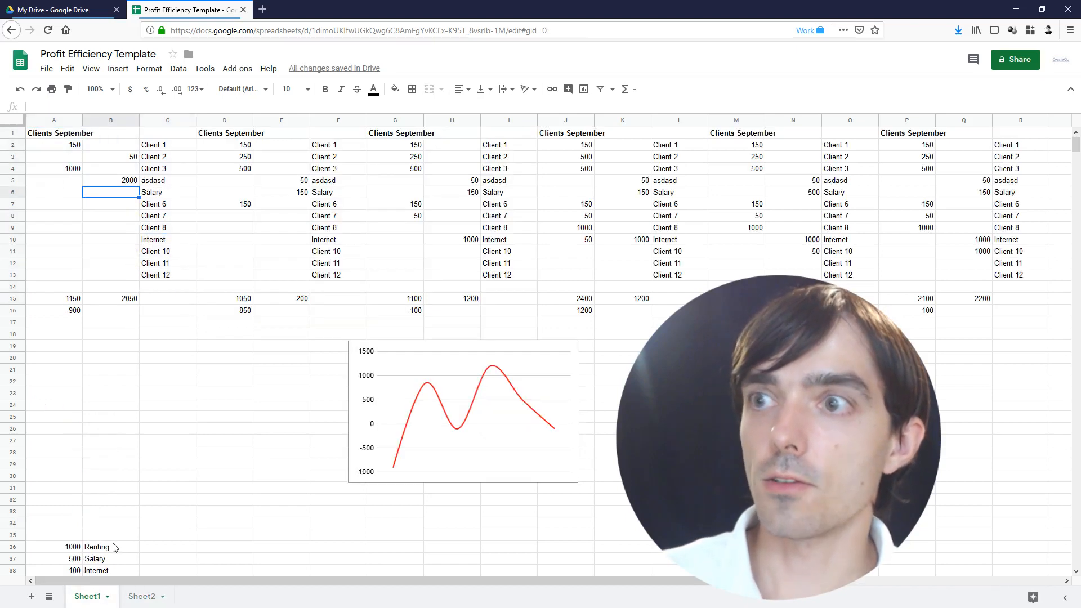
{"action": "left_click", "coordinate": [289, 392]}
{"action": "left_click_drag", "start_coordinate": [288, 392], "coordinate": [104, 388]}
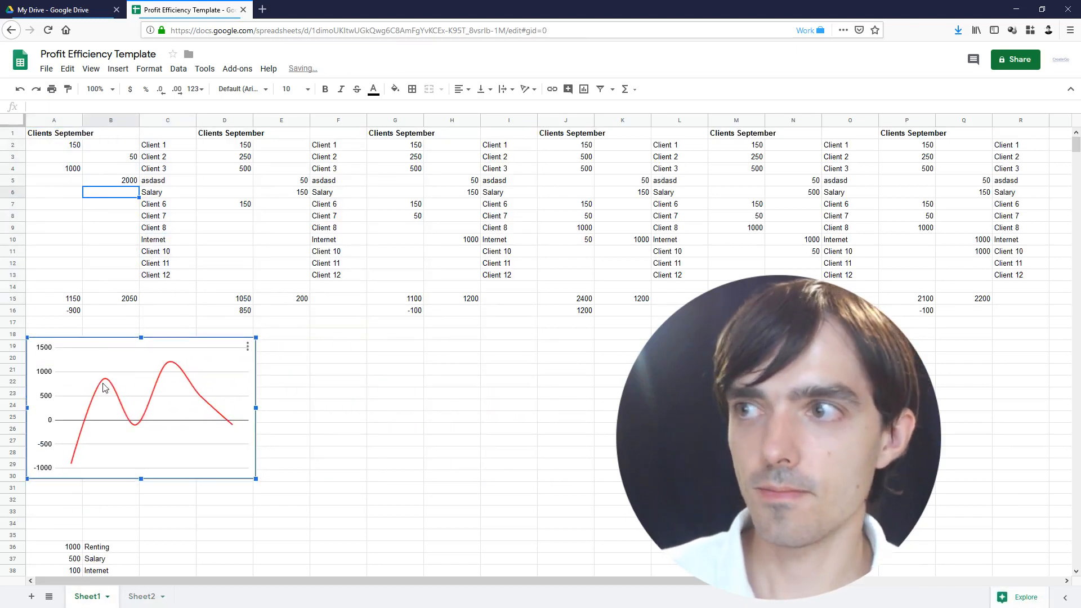